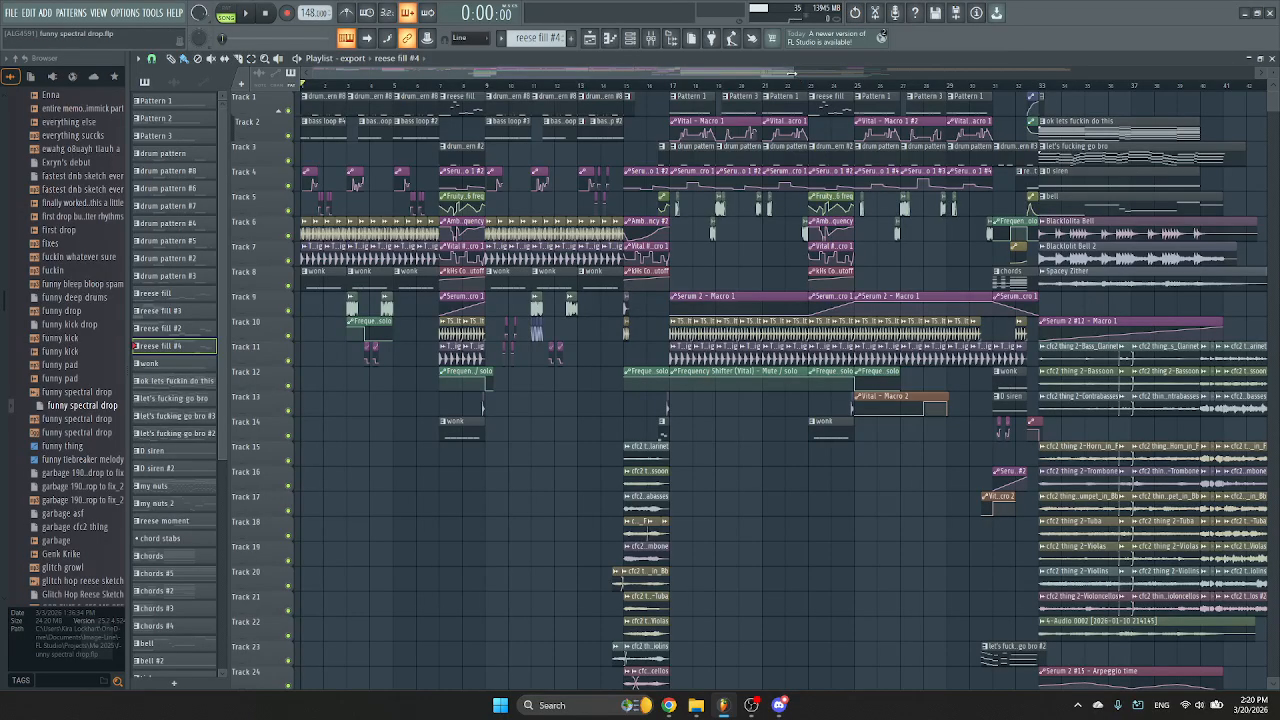
# Play the arrangement from bar 17 through the fill into the second half of the drop, and stop playback.
pyautogui.moveTo(795, 74); pyautogui.dragTo(600, 74)
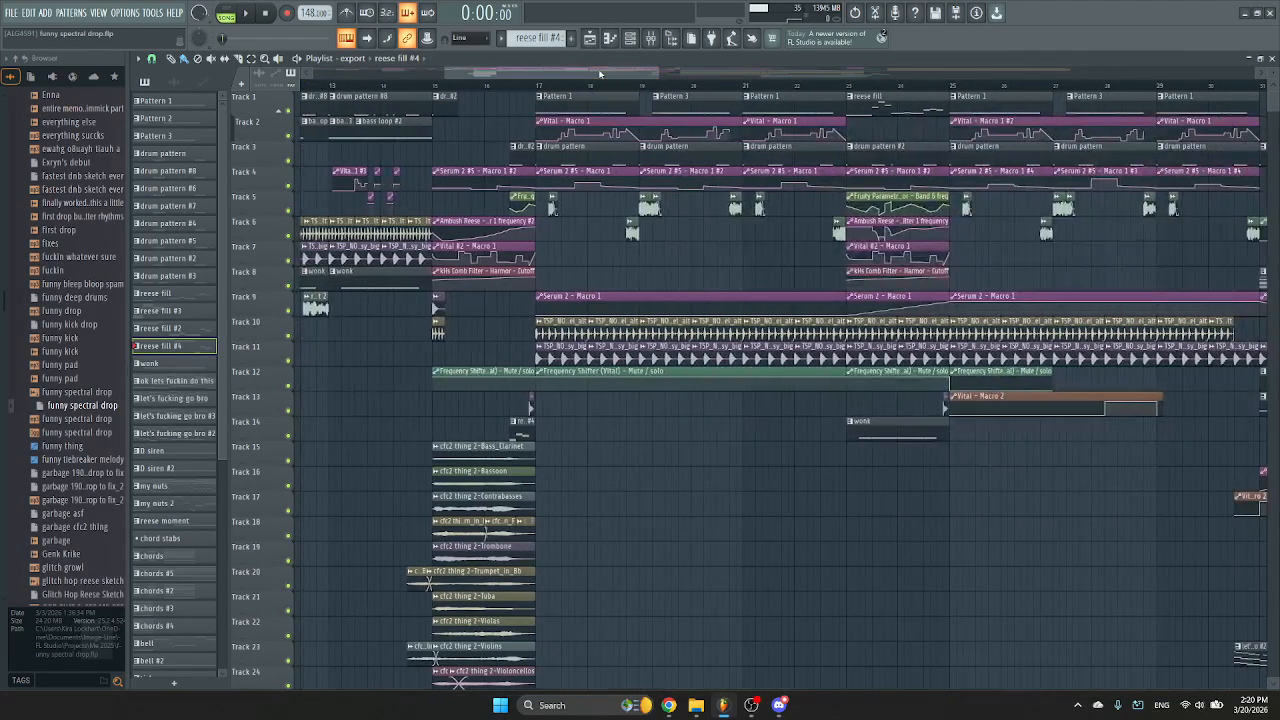
pyautogui.click(539, 88)
pyautogui.moveTo(752, 705)
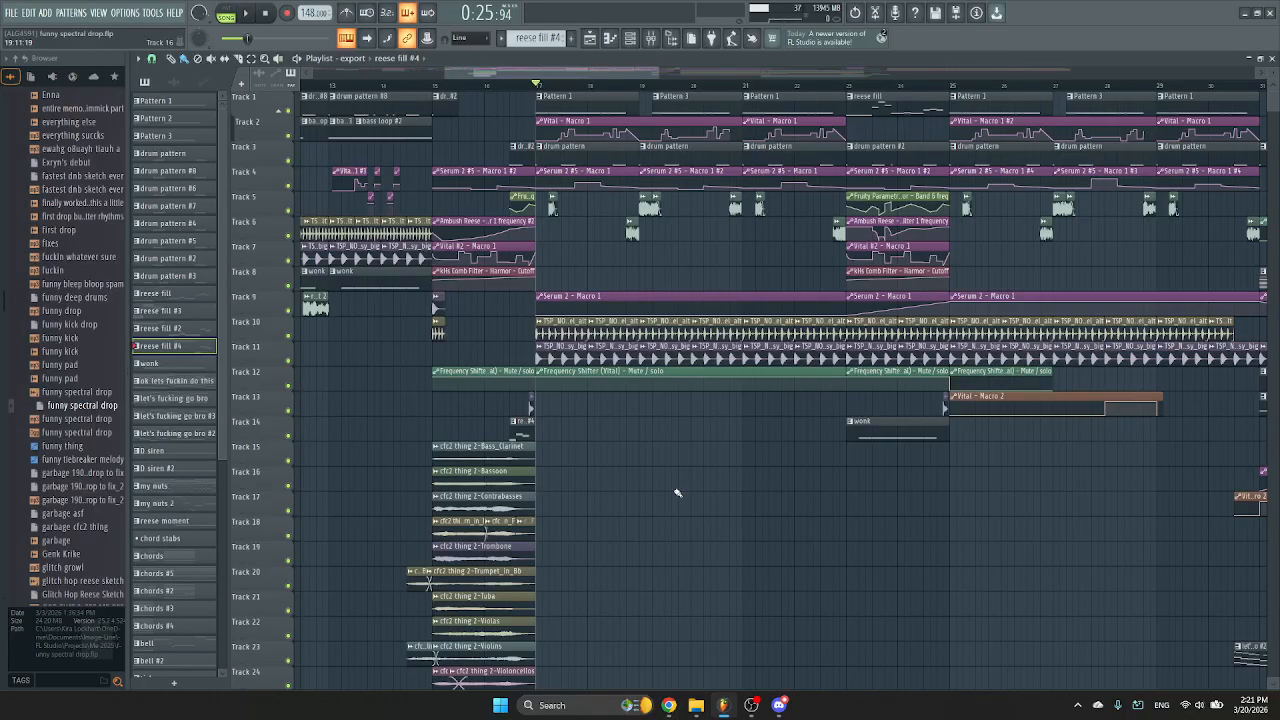
pyautogui.press('space')
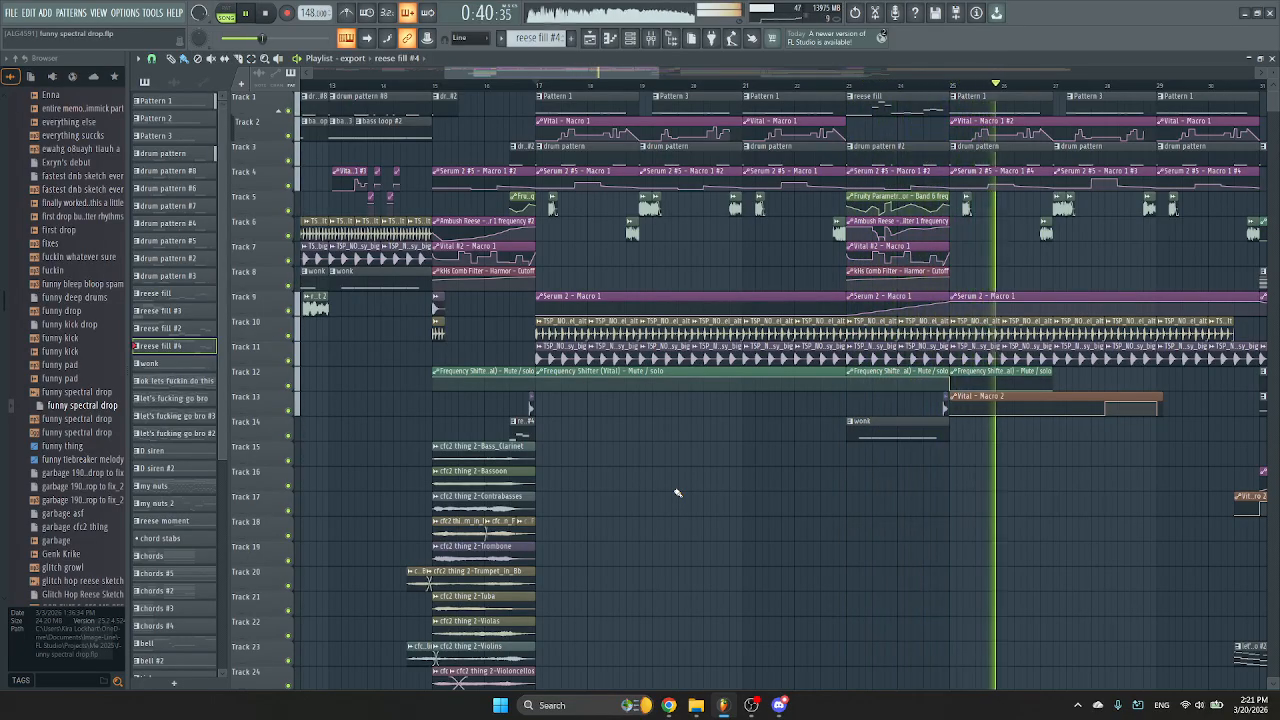
pyautogui.press('space')
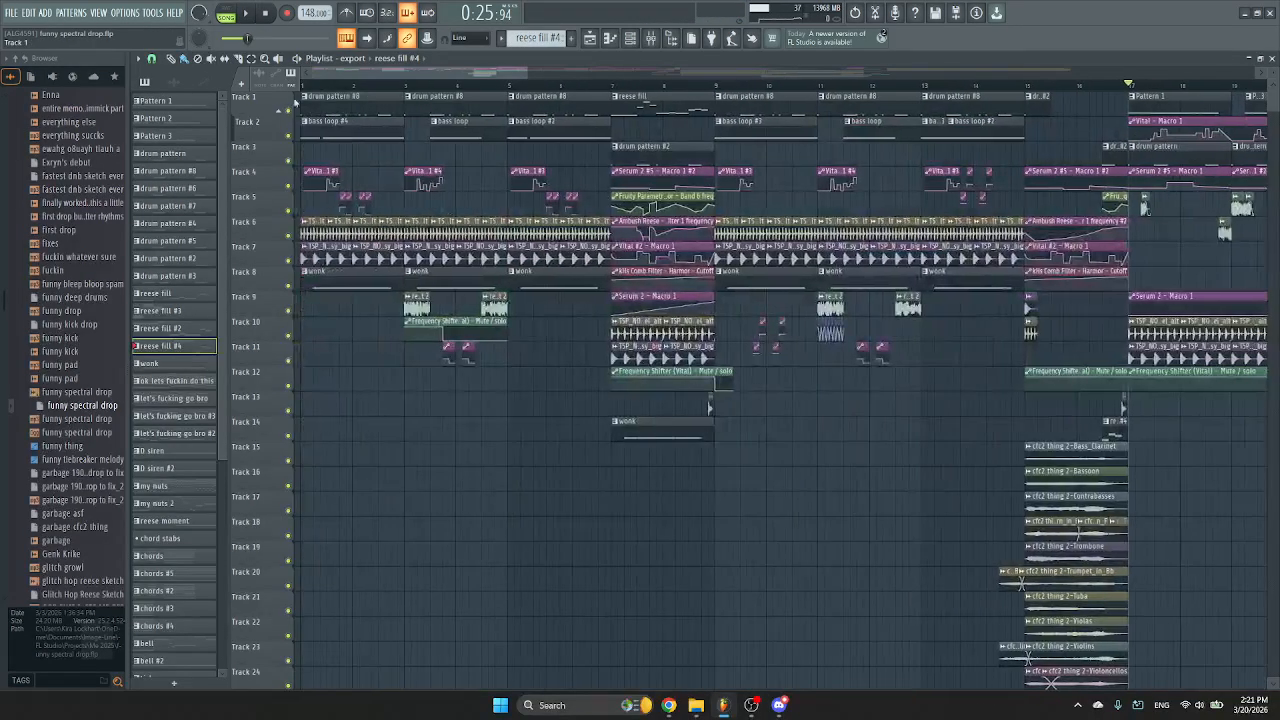
# Play the first couple of bars of the arrangement from bar 1 and stop playback.
pyautogui.click(303, 86)
pyautogui.press('space')
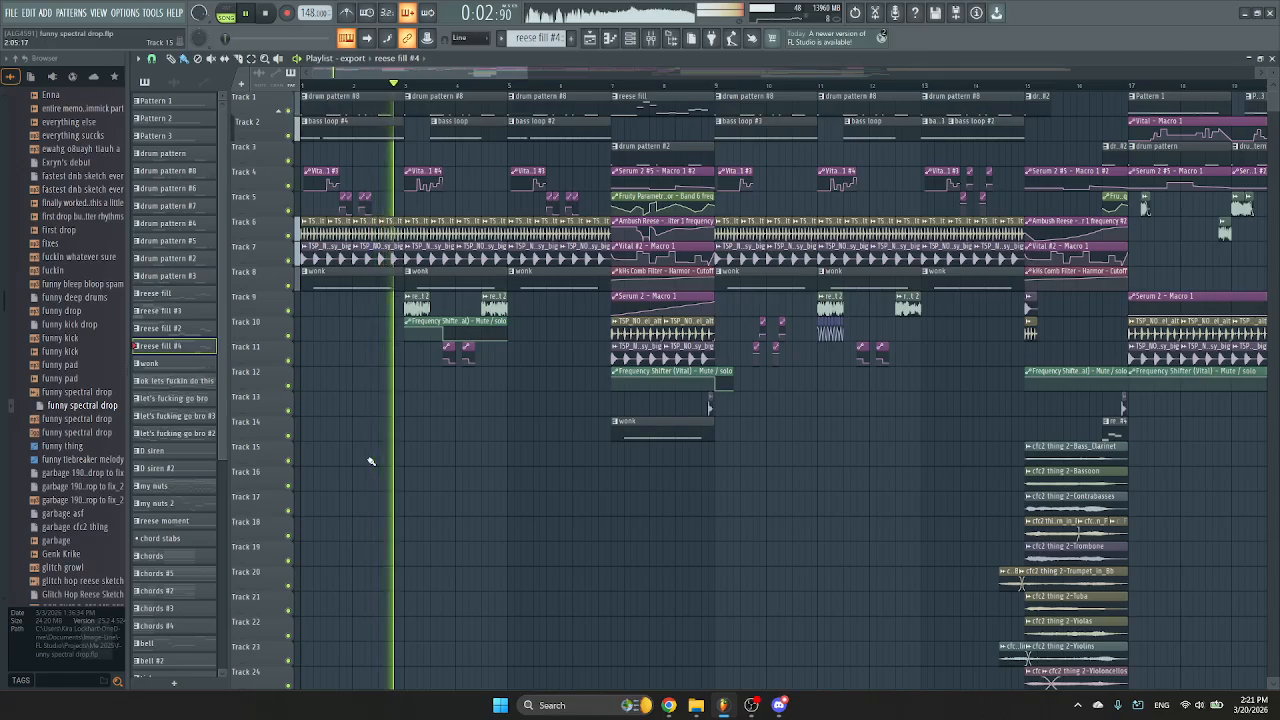
pyautogui.press('space')
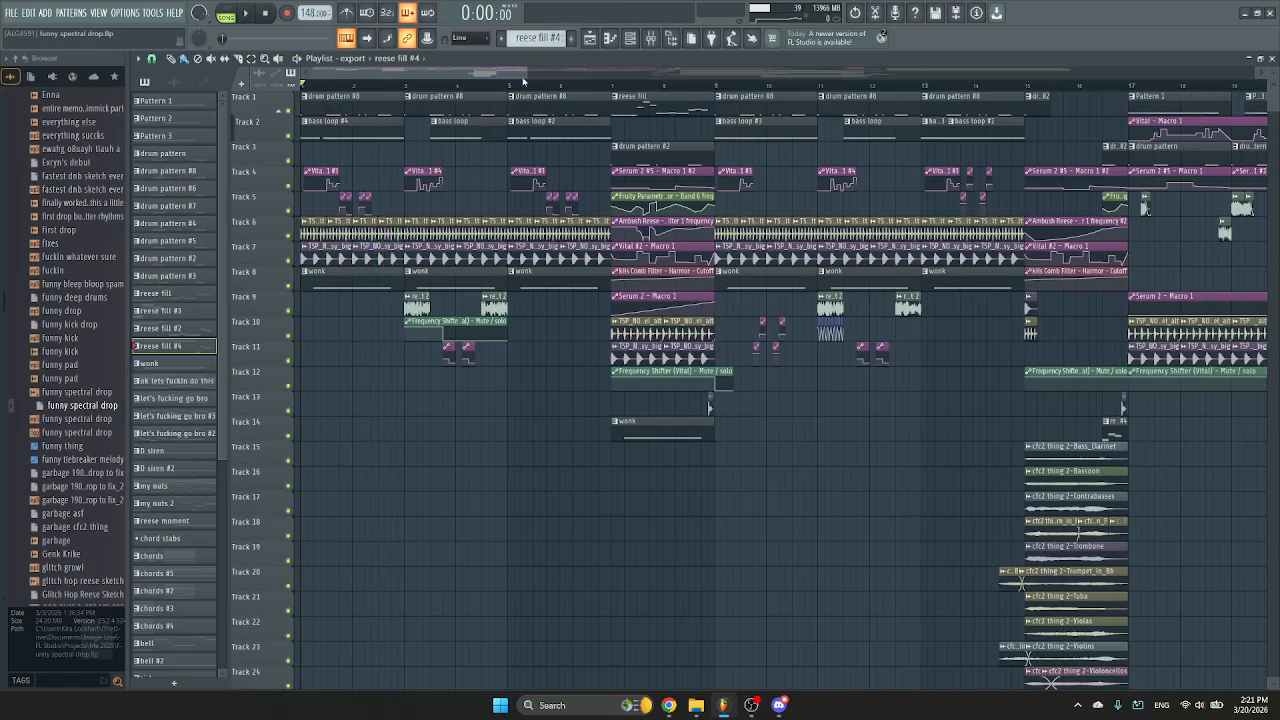
# Return to bar 17 and listen to the first two bars of the section starting there.
pyautogui.moveTo(474, 72); pyautogui.dragTo(652, 66)
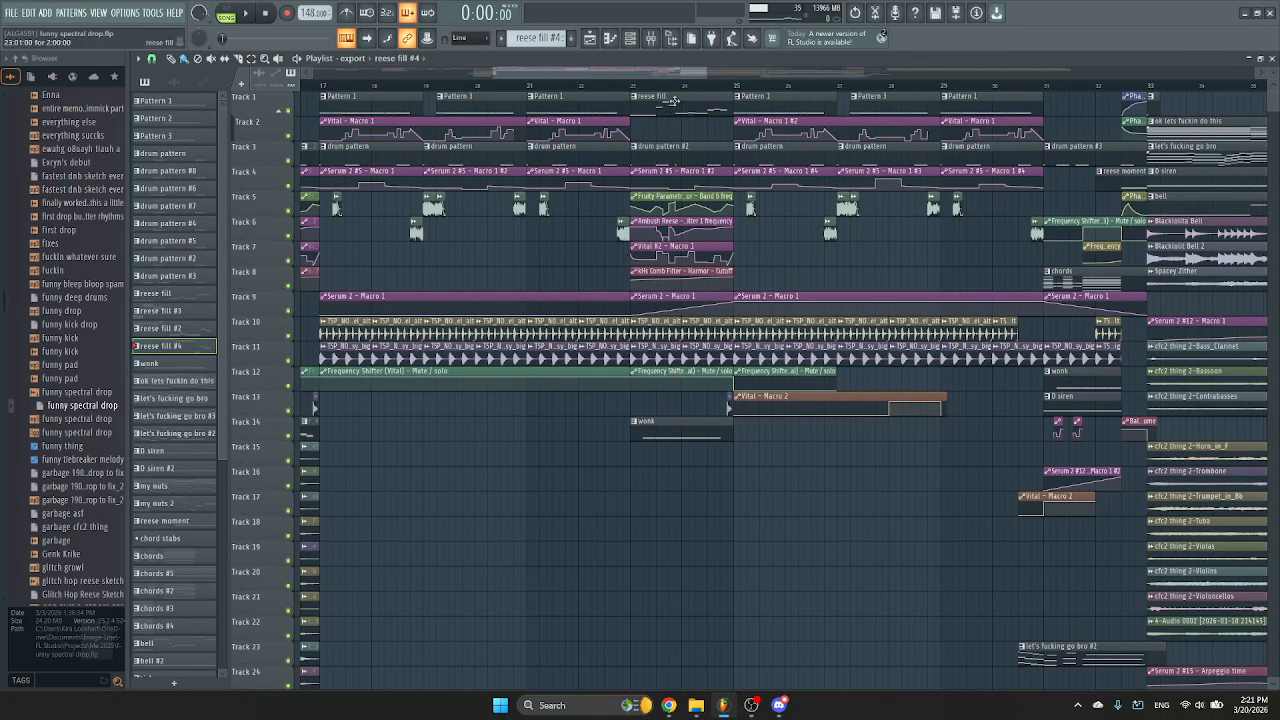
pyautogui.moveTo(704, 72); pyautogui.dragTo(615, 70)
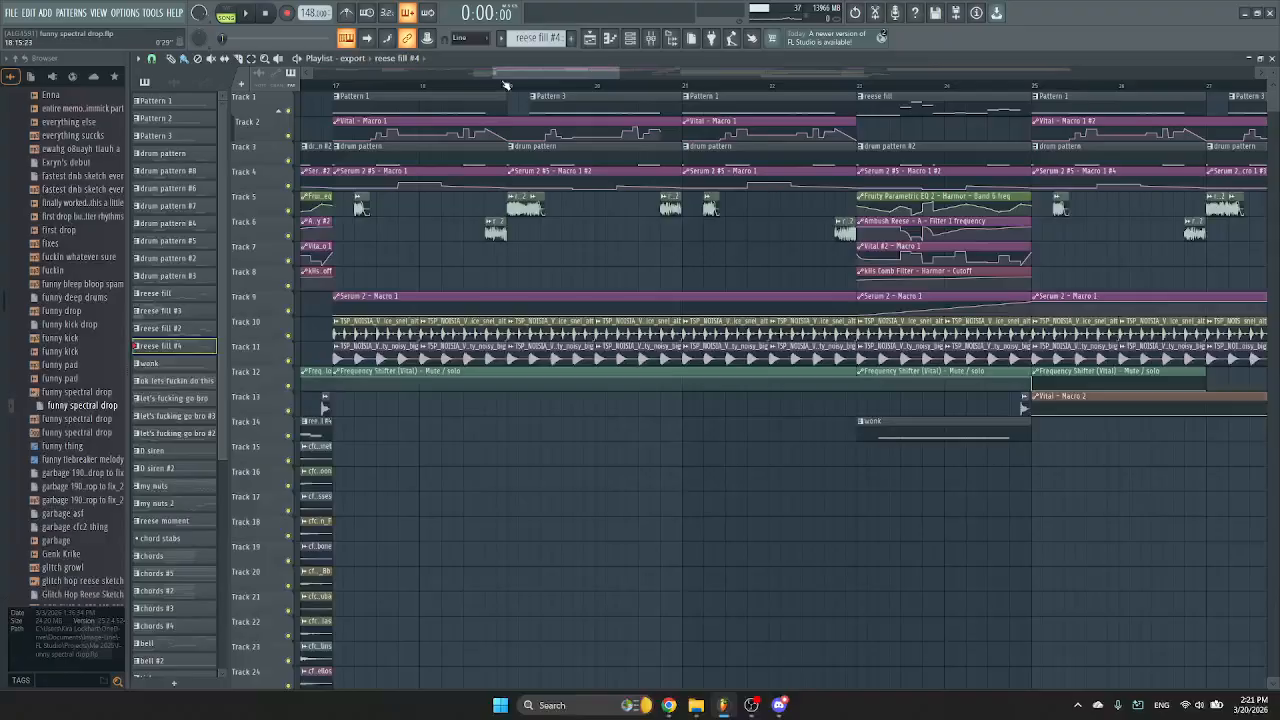
pyautogui.click(335, 85)
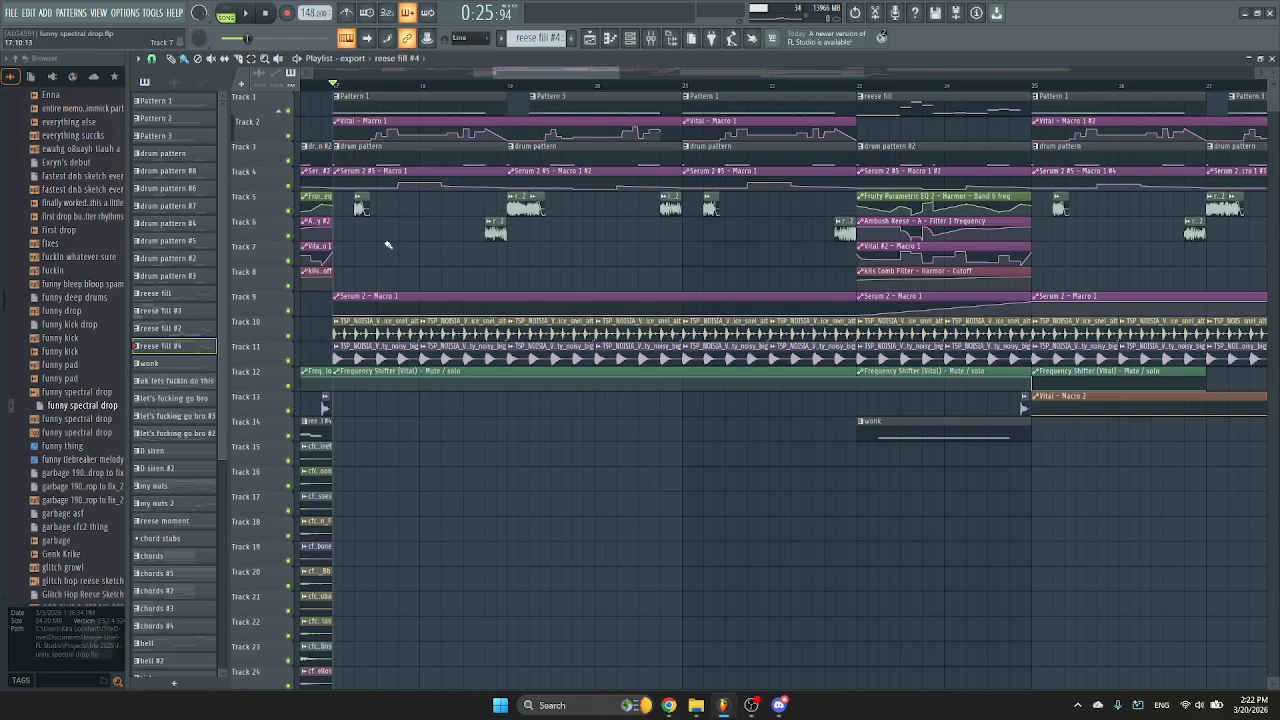
pyautogui.press('c')
pyautogui.press('space')
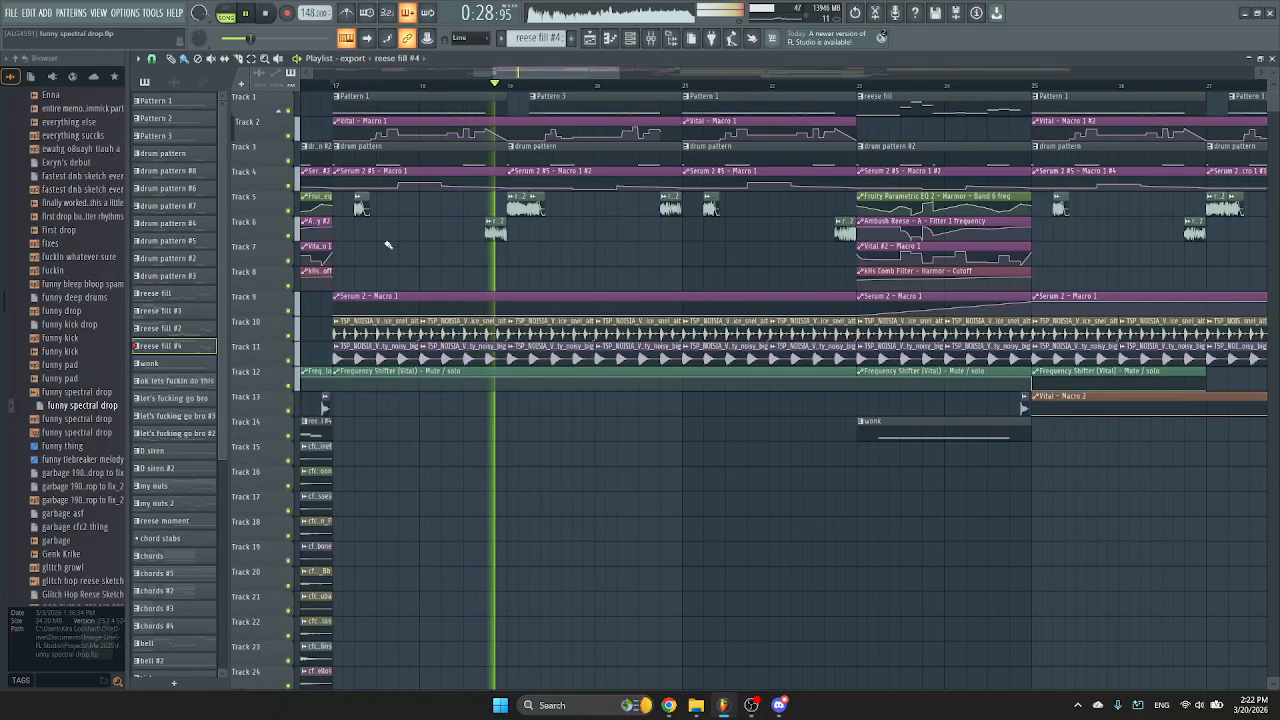
pyautogui.press('space')
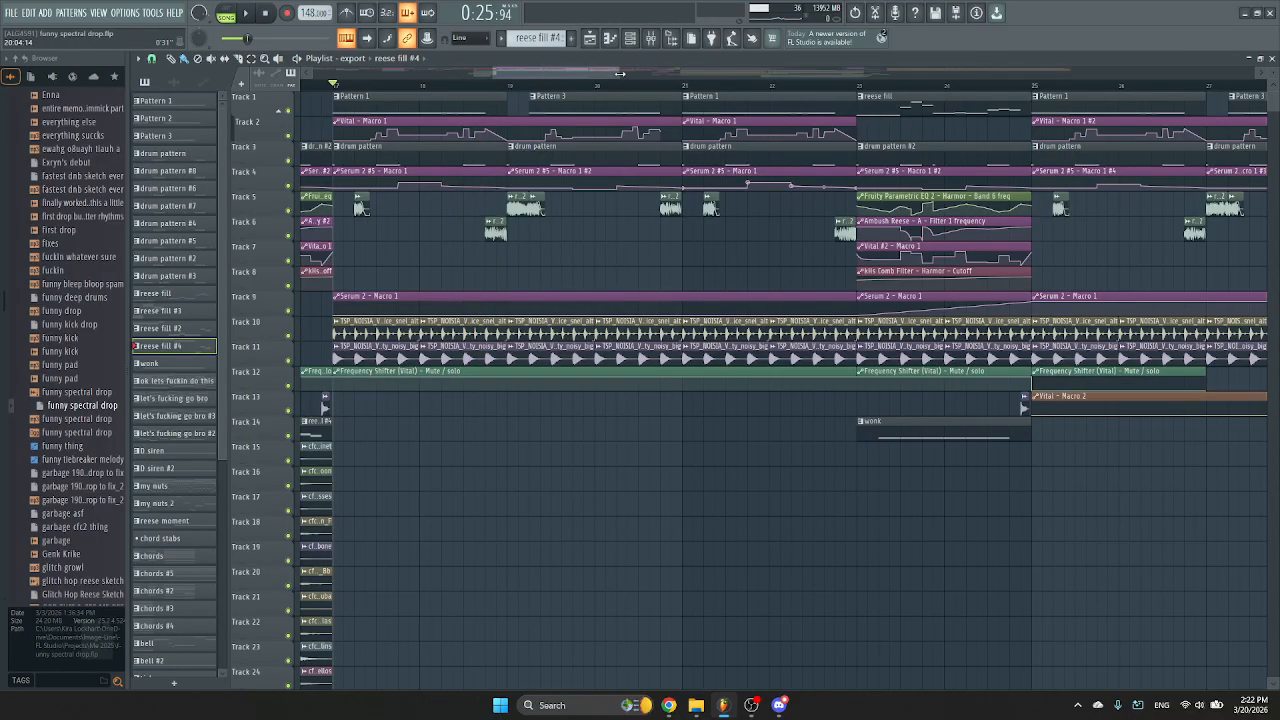
# Audition the phrase between bars 17 and 19 in three consecutive time selections split at 17:13 and 18:06, and clear the selection.
pyautogui.moveTo(619, 73); pyautogui.dragTo(531, 72)
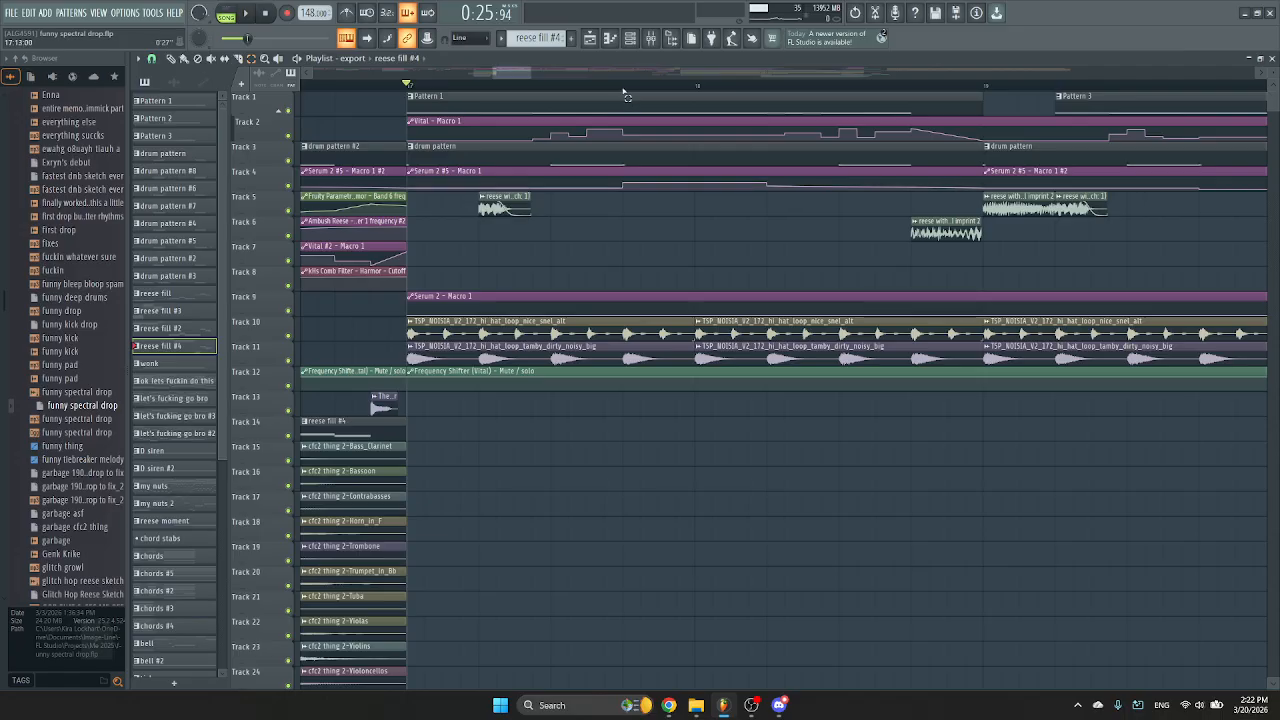
pyautogui.moveTo(622, 86); pyautogui.dragTo(405, 88)
pyautogui.press('space')
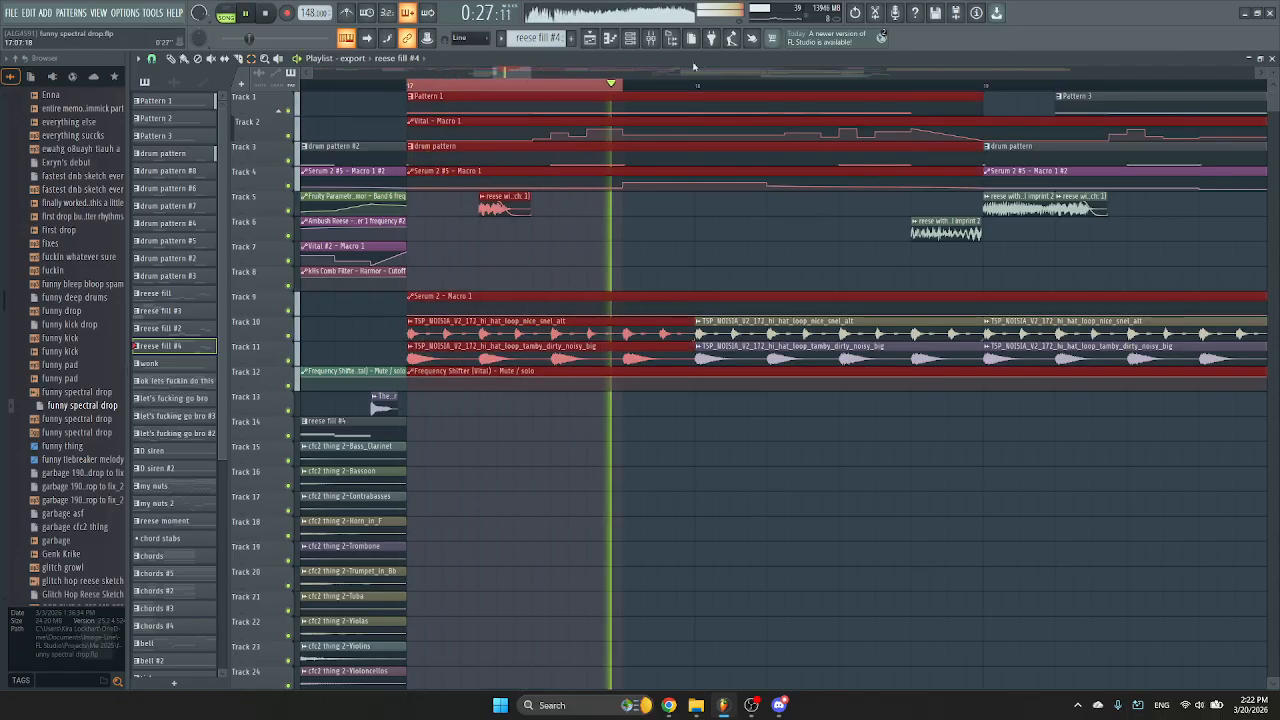
pyautogui.moveTo(623, 87); pyautogui.dragTo(786, 88)
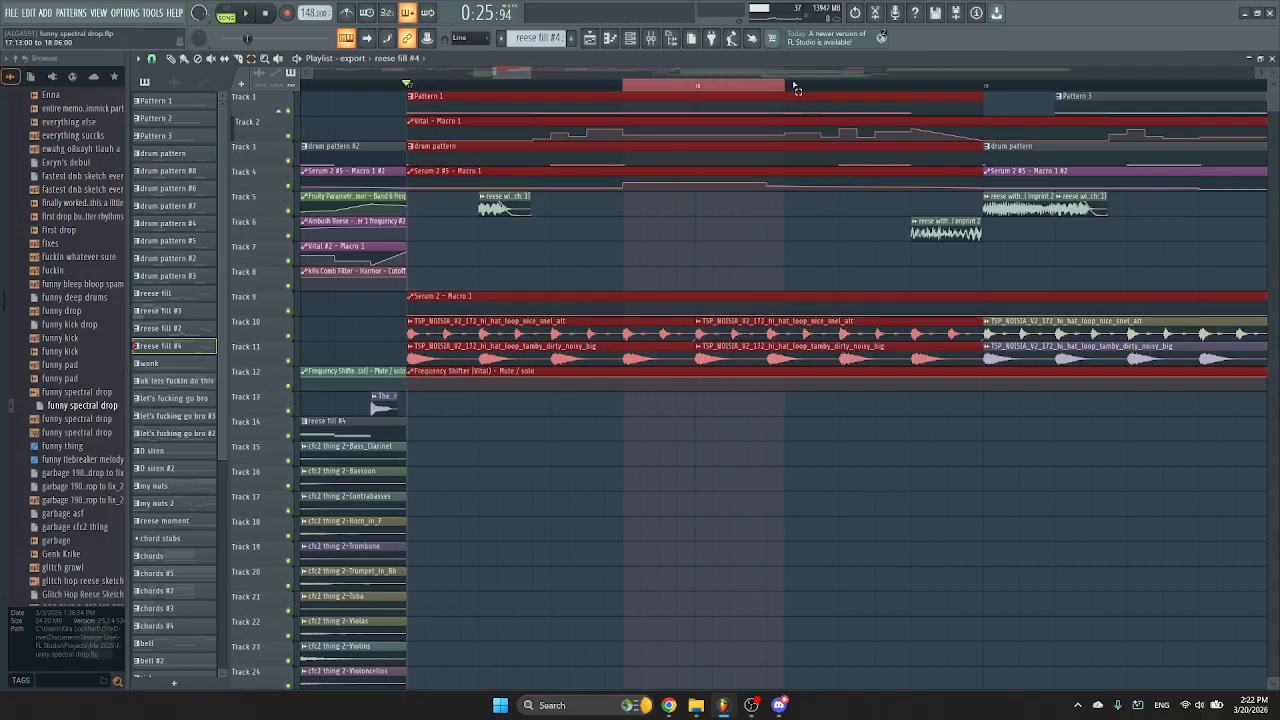
pyautogui.press('space')
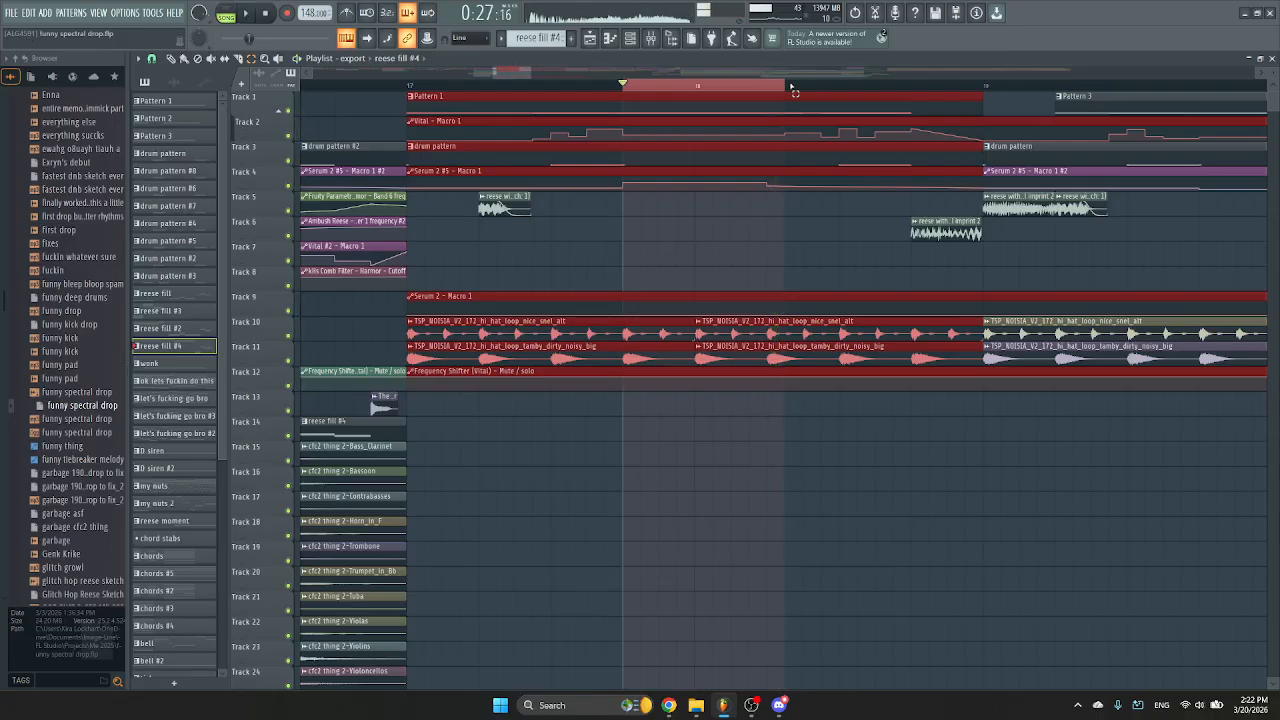
pyautogui.moveTo(786, 87); pyautogui.dragTo(984, 110)
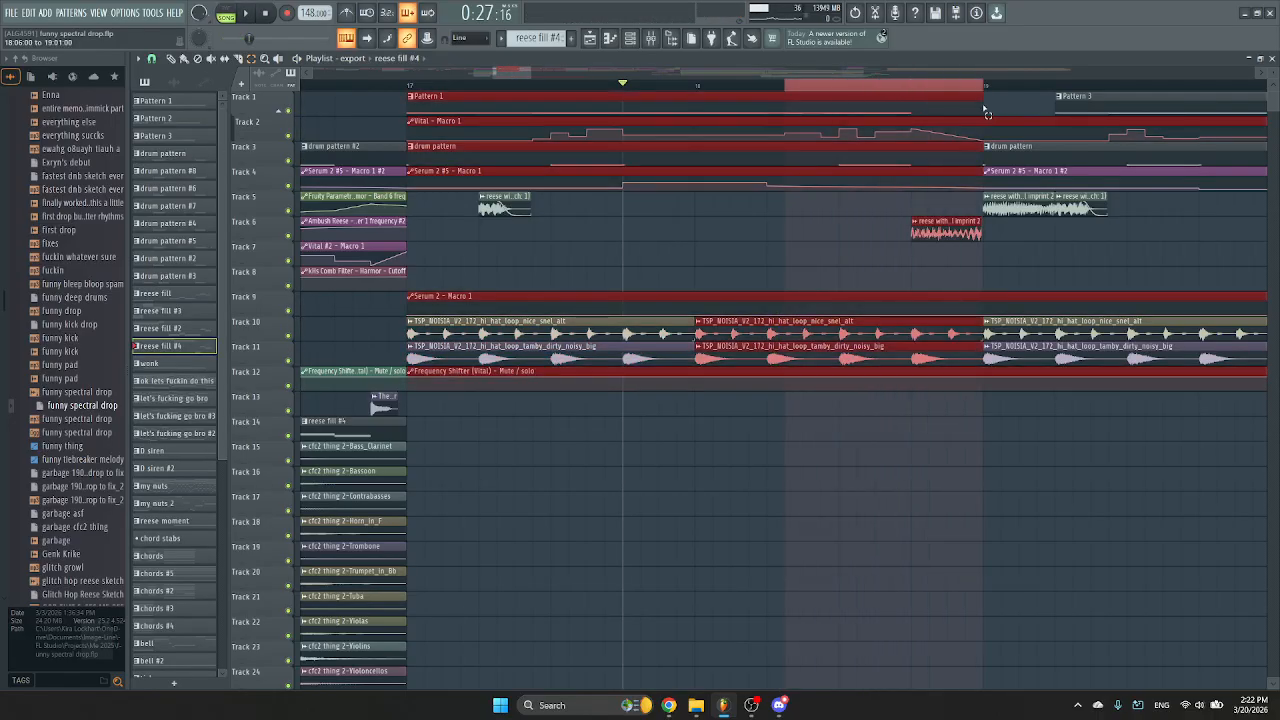
pyautogui.press('space')
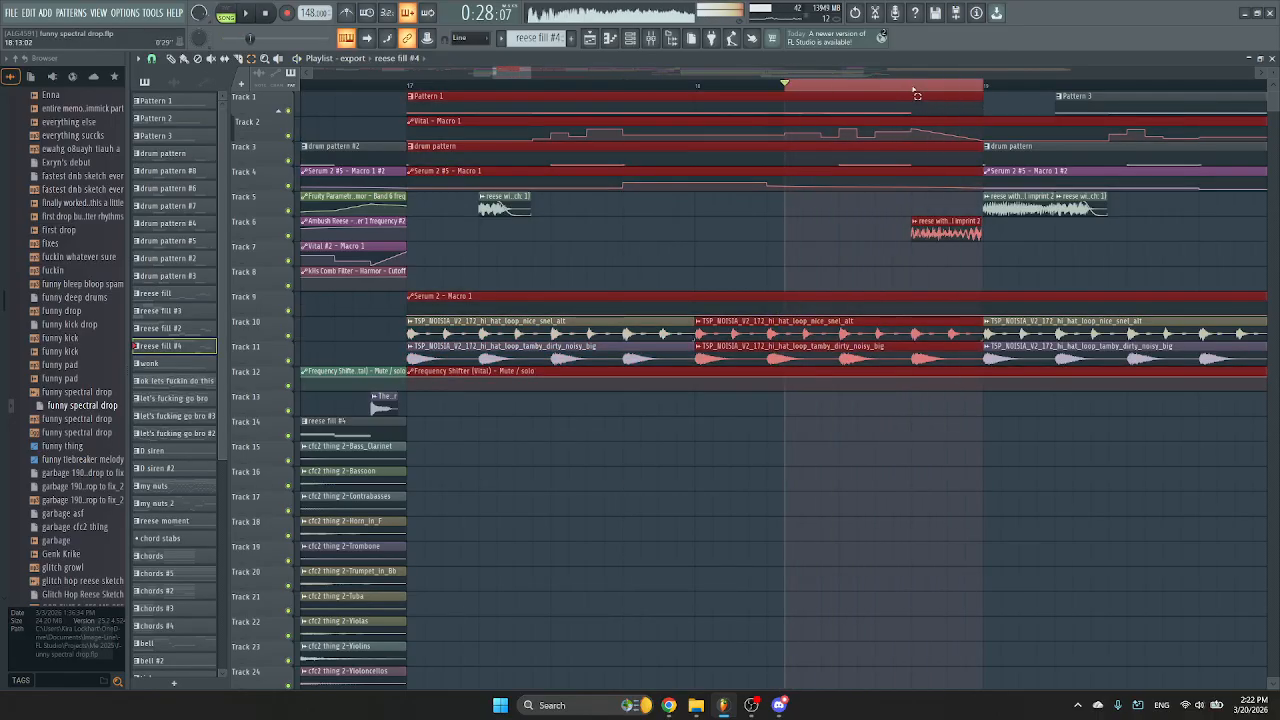
pyautogui.keyDown('ctrl'); pyautogui.click(913, 89); pyautogui.keyUp('ctrl')
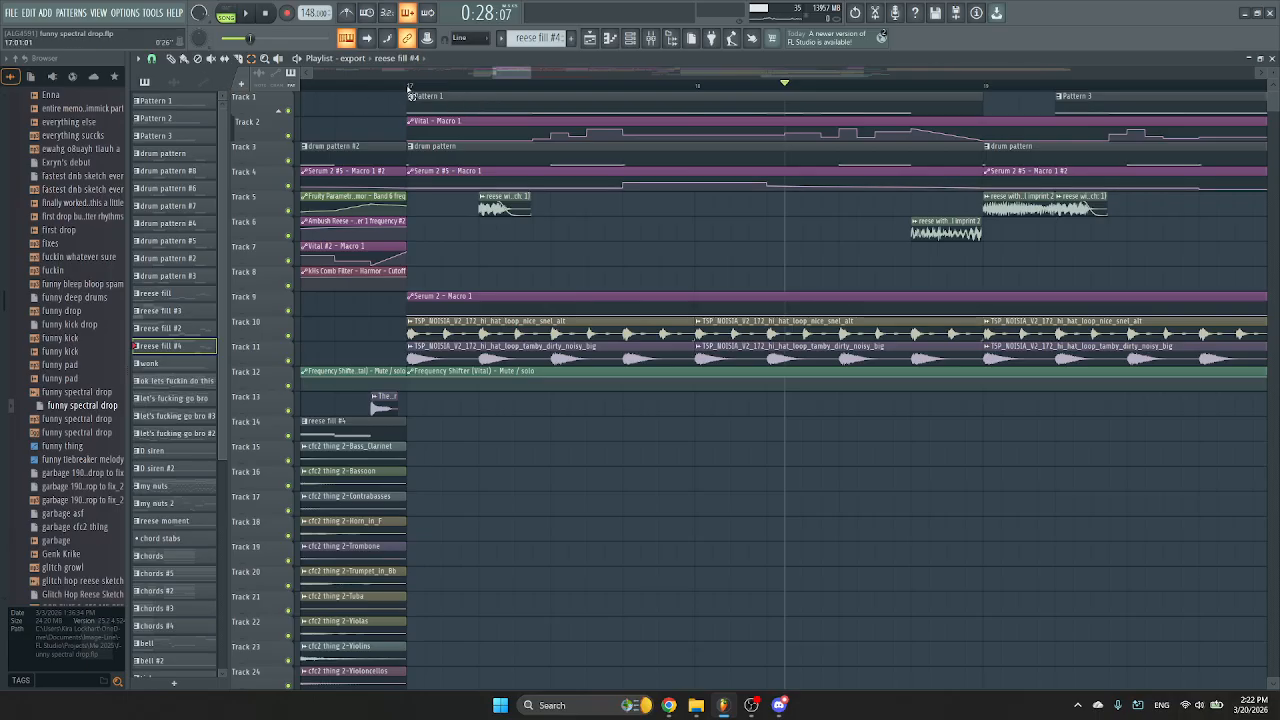
# Select the opening part of the phrase from 17:01 to 17:13, audition it briefly, and clear the time selection.
pyautogui.moveTo(408, 88); pyautogui.dragTo(622, 130)
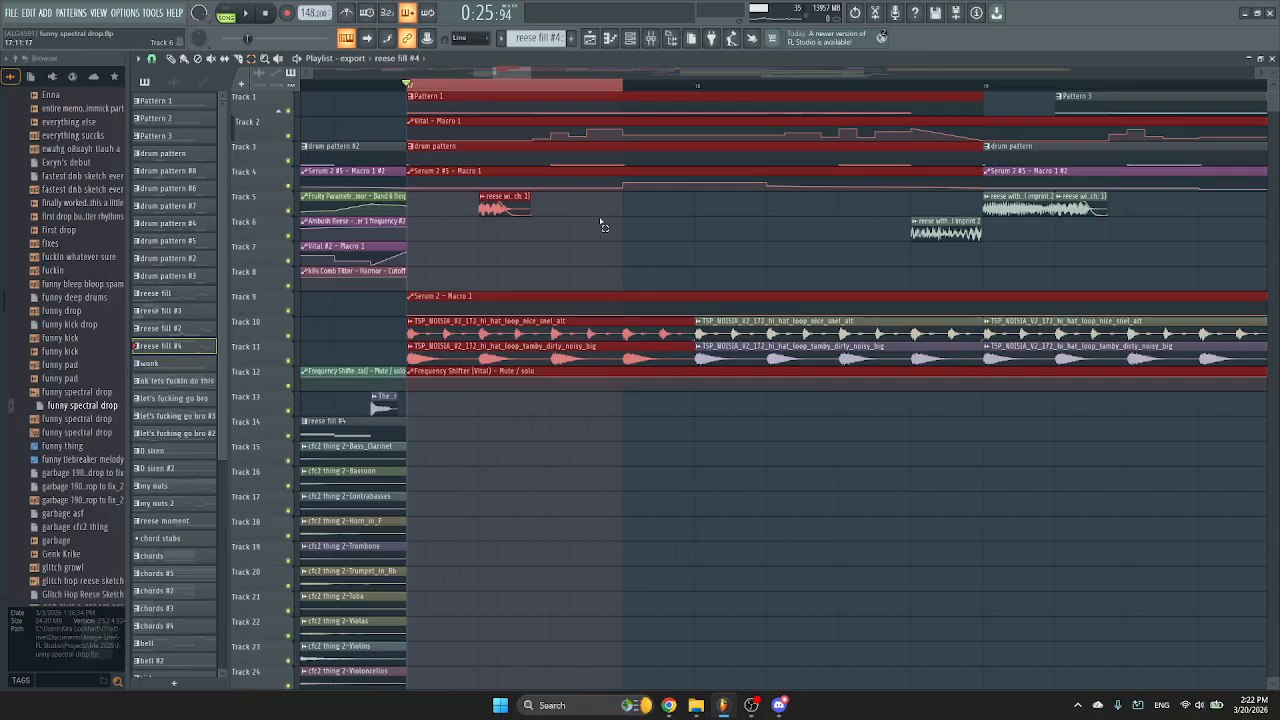
pyautogui.press('c')
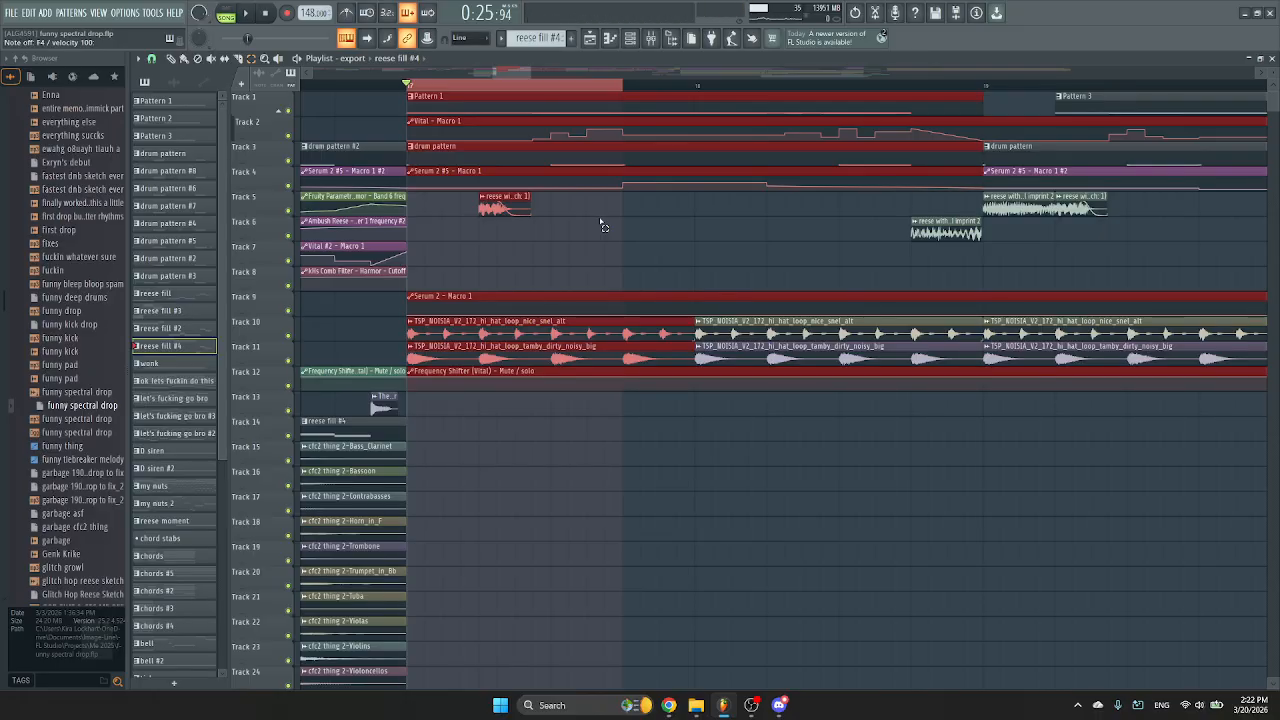
pyautogui.press('space')
pyautogui.press('space')
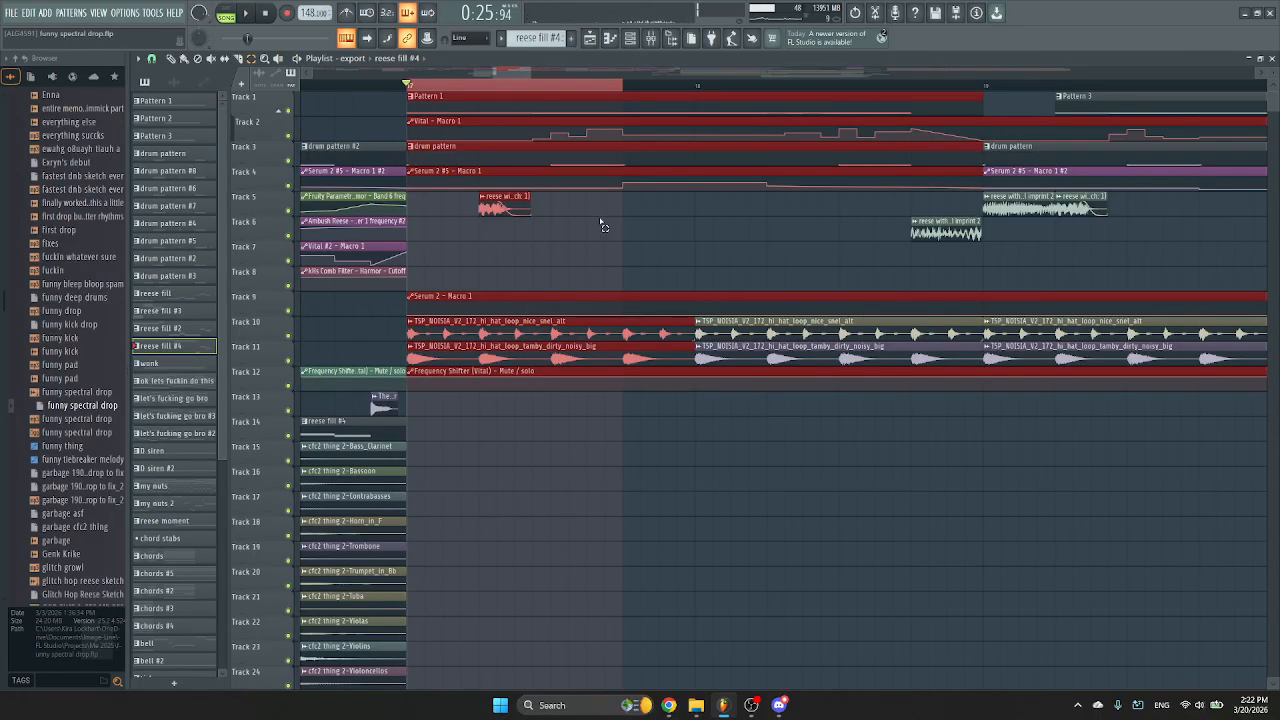
pyautogui.rightClick(455, 89)
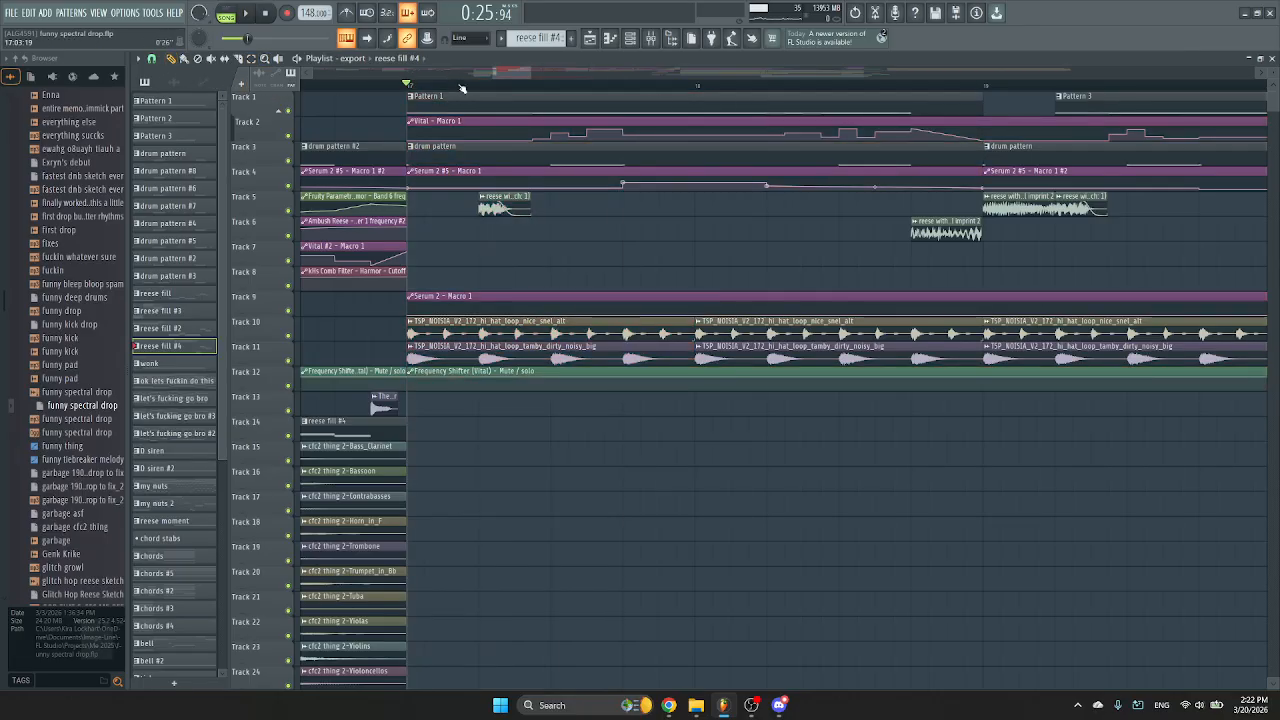
# Play a short bit of the phrase from the start of the reese clip in bar 17, and move the playhead to 17:13.
pyautogui.press('space')
pyautogui.press('space')
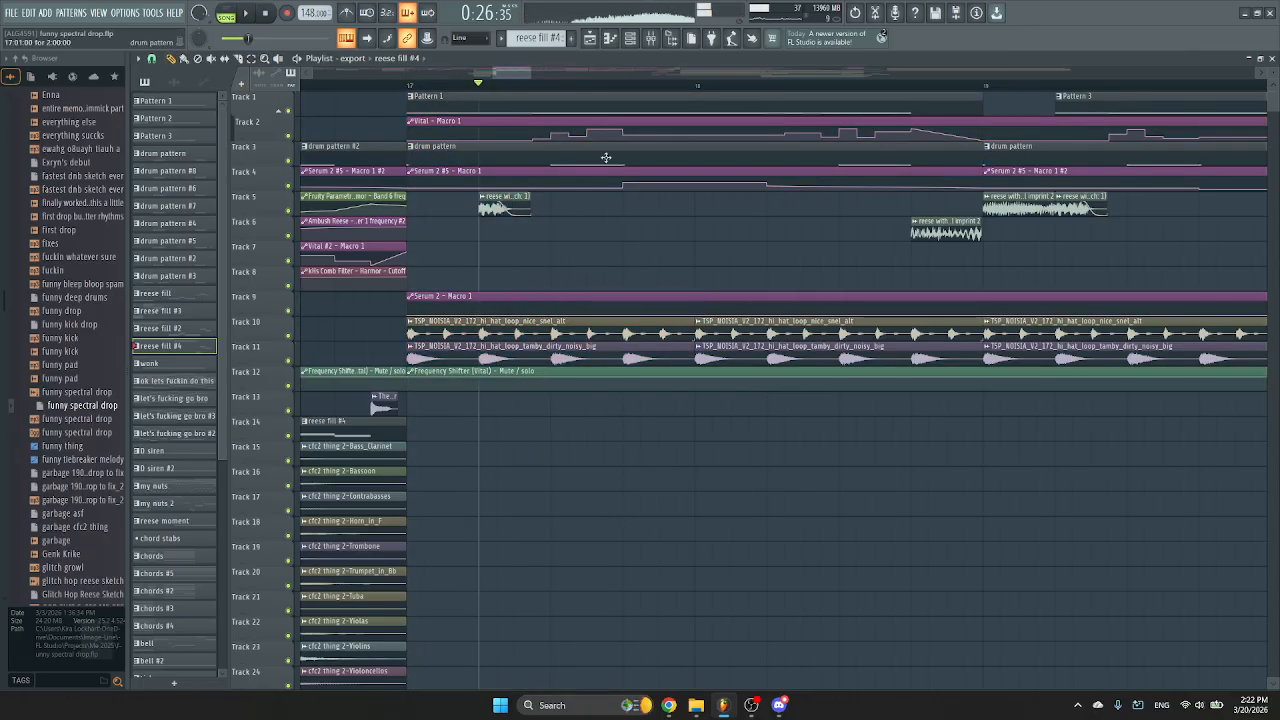
pyautogui.click(624, 86)
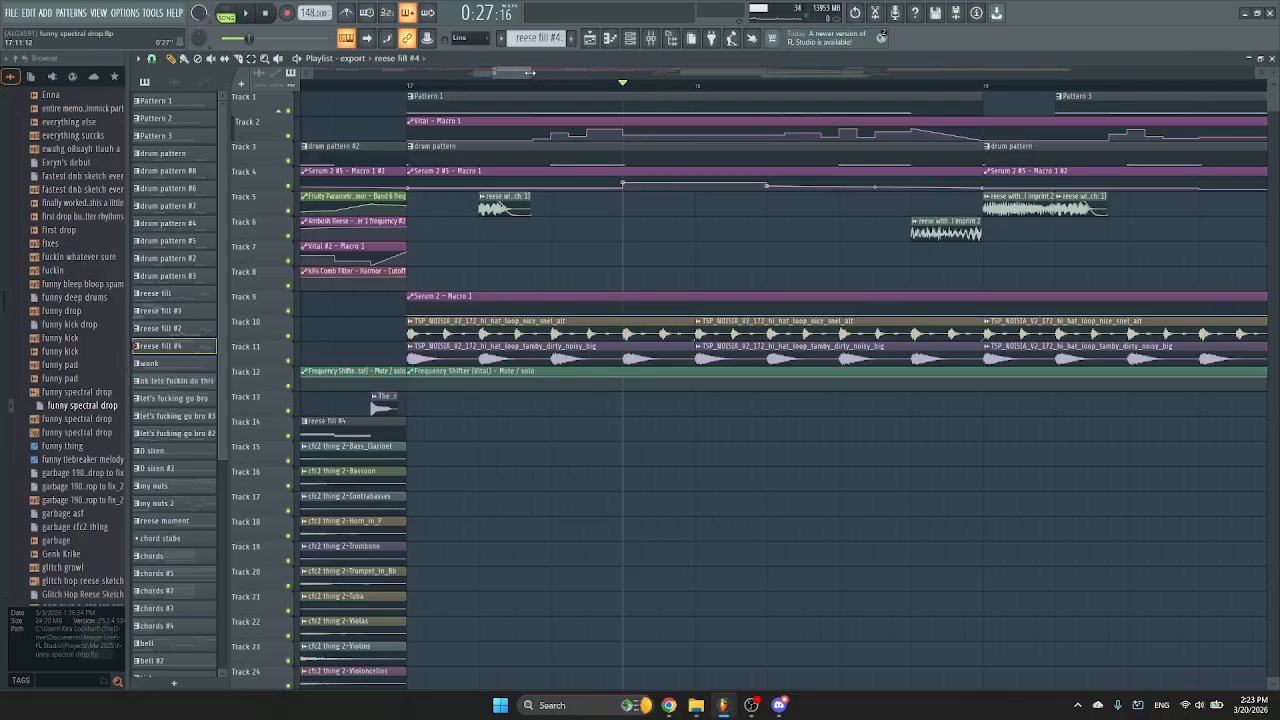
# Solo Track 3 with the drum pattern, and unmute the hi-hat loops on Tracks 10 and 11 alongside it.
pyautogui.scroll(-3, 536, 70)
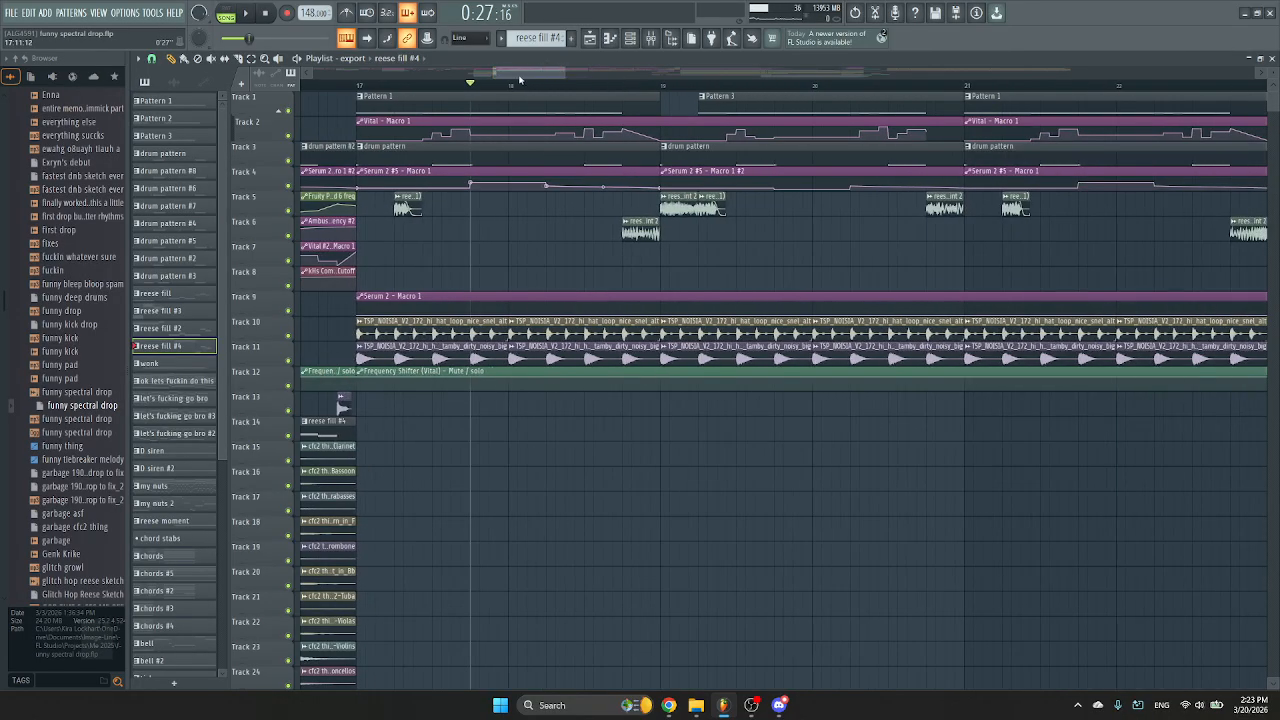
pyautogui.moveTo(512, 76); pyautogui.dragTo(514, 76)
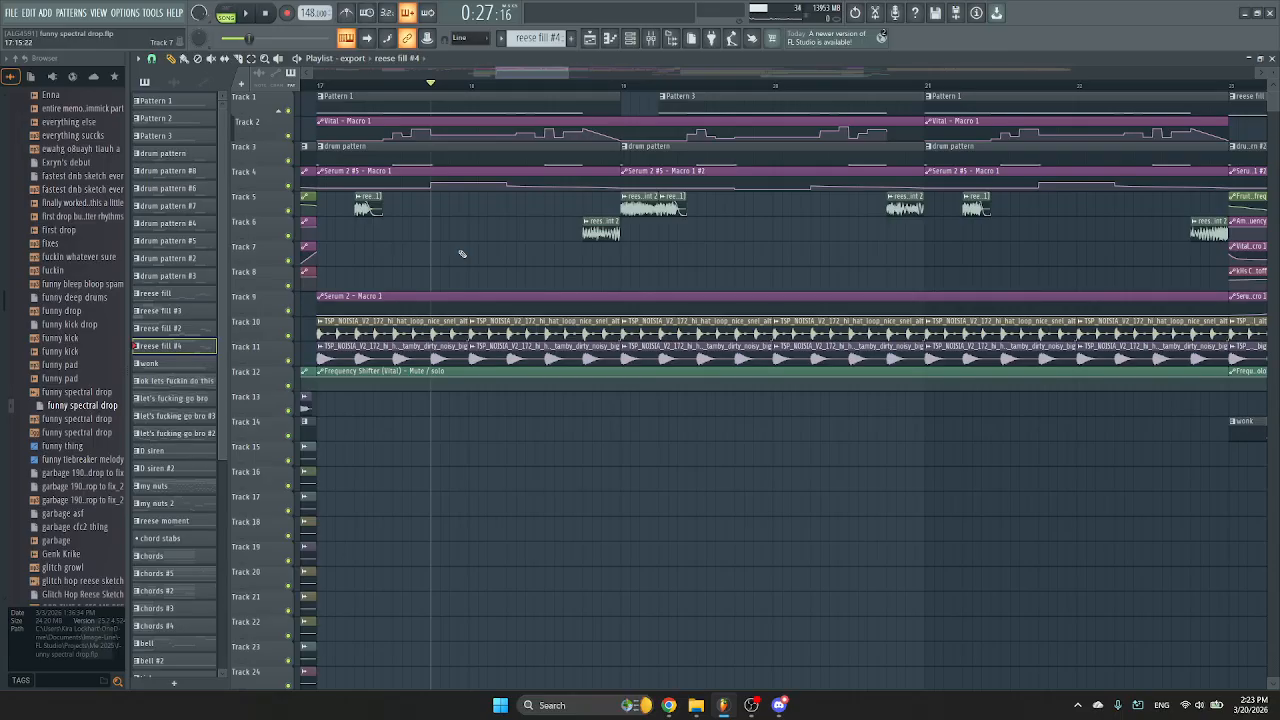
pyautogui.rightClick(290, 160)
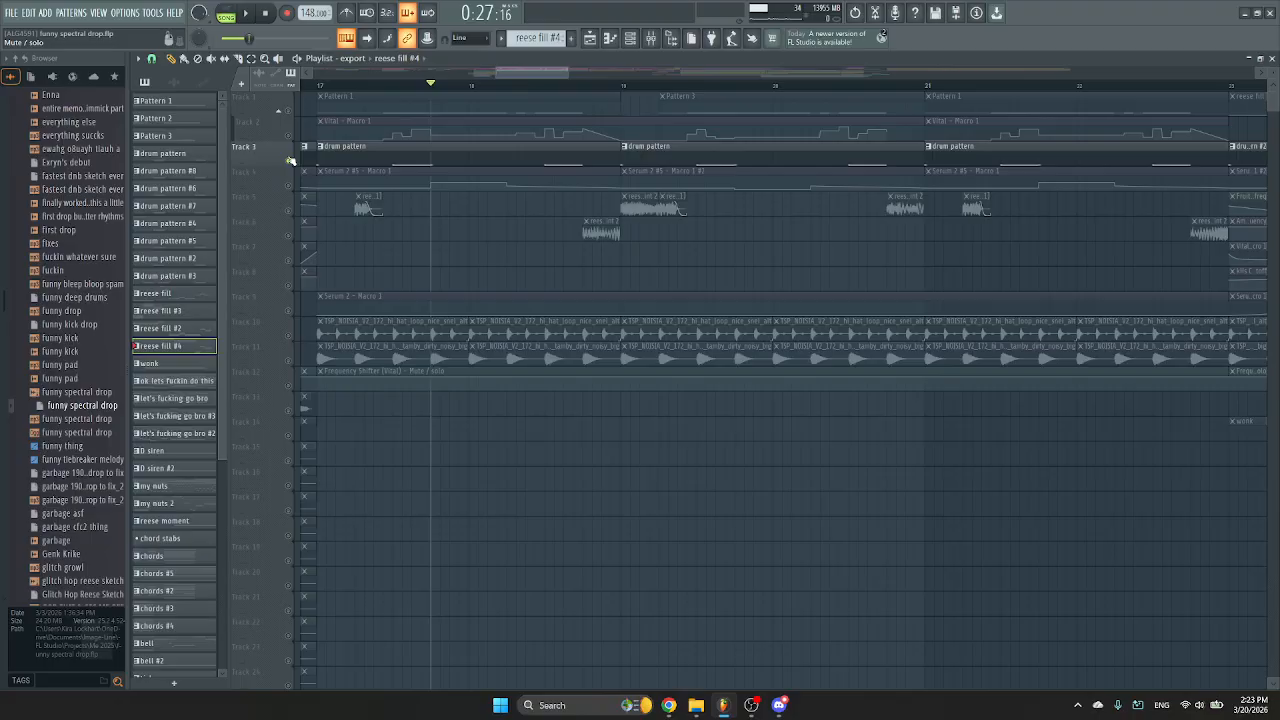
pyautogui.click(289, 336)
pyautogui.click(289, 360)
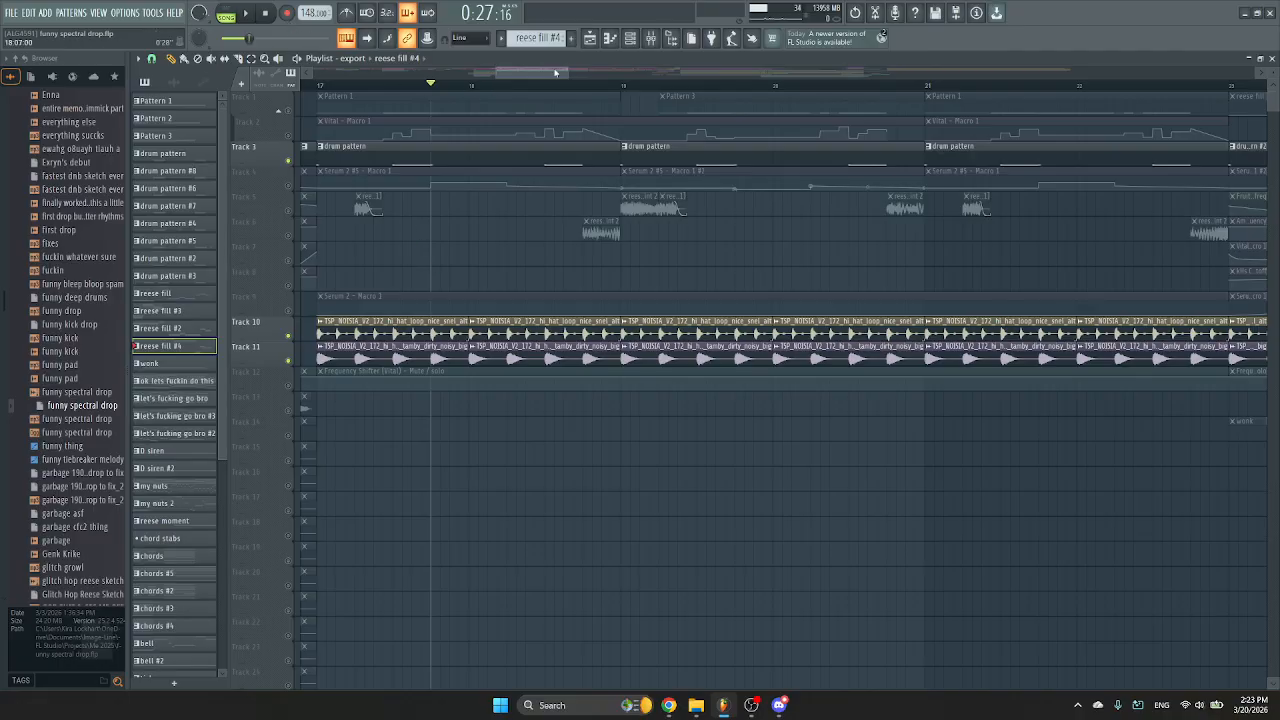
# Play the isolated drum pattern and hi-hat loops from bar 17, and stop playback.
pyautogui.moveTo(538, 76)
pyautogui.mouseDown()
pyautogui.moveTo(503, 75)
pyautogui.moveTo(530, 64)
pyautogui.mouseUp()
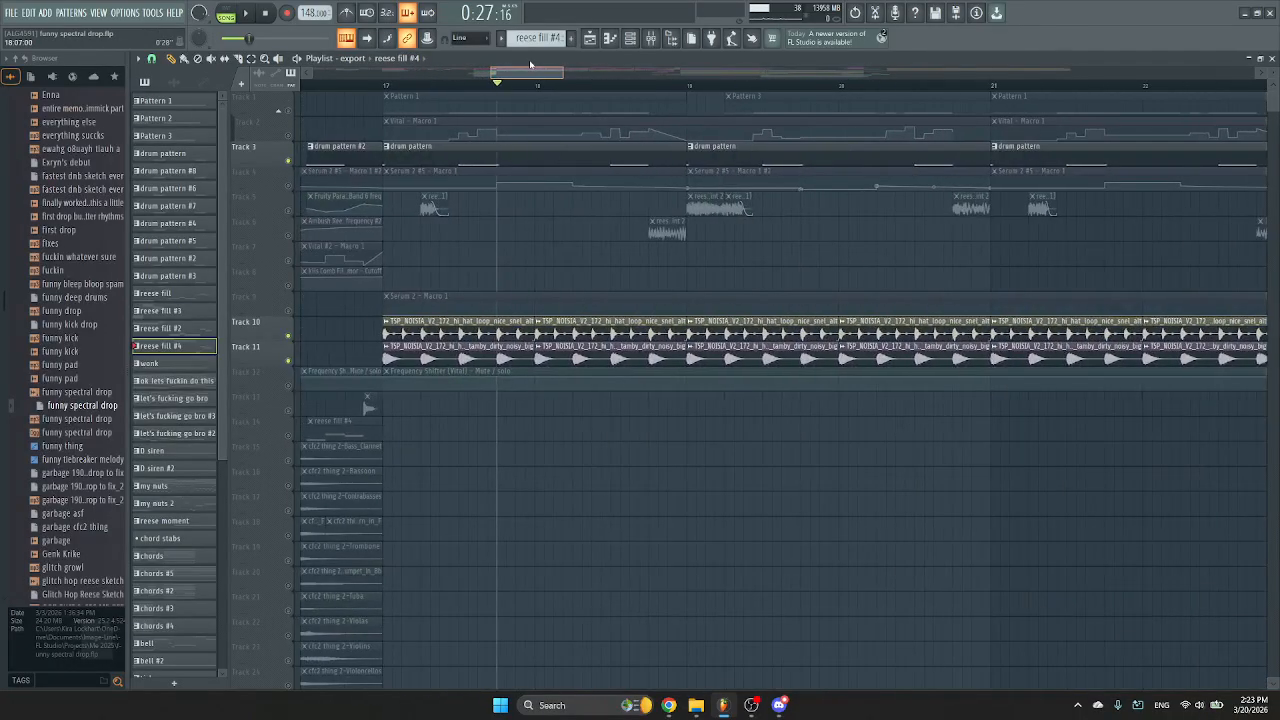
pyautogui.click(387, 86)
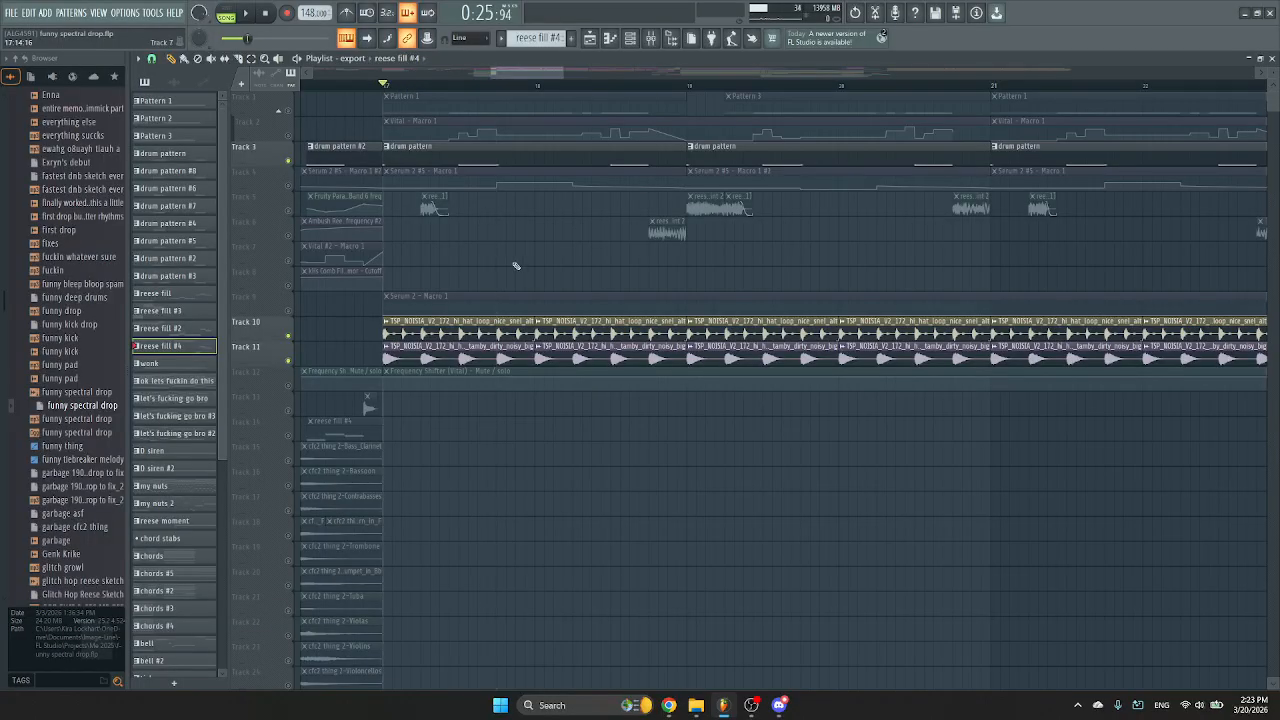
pyautogui.press('space')
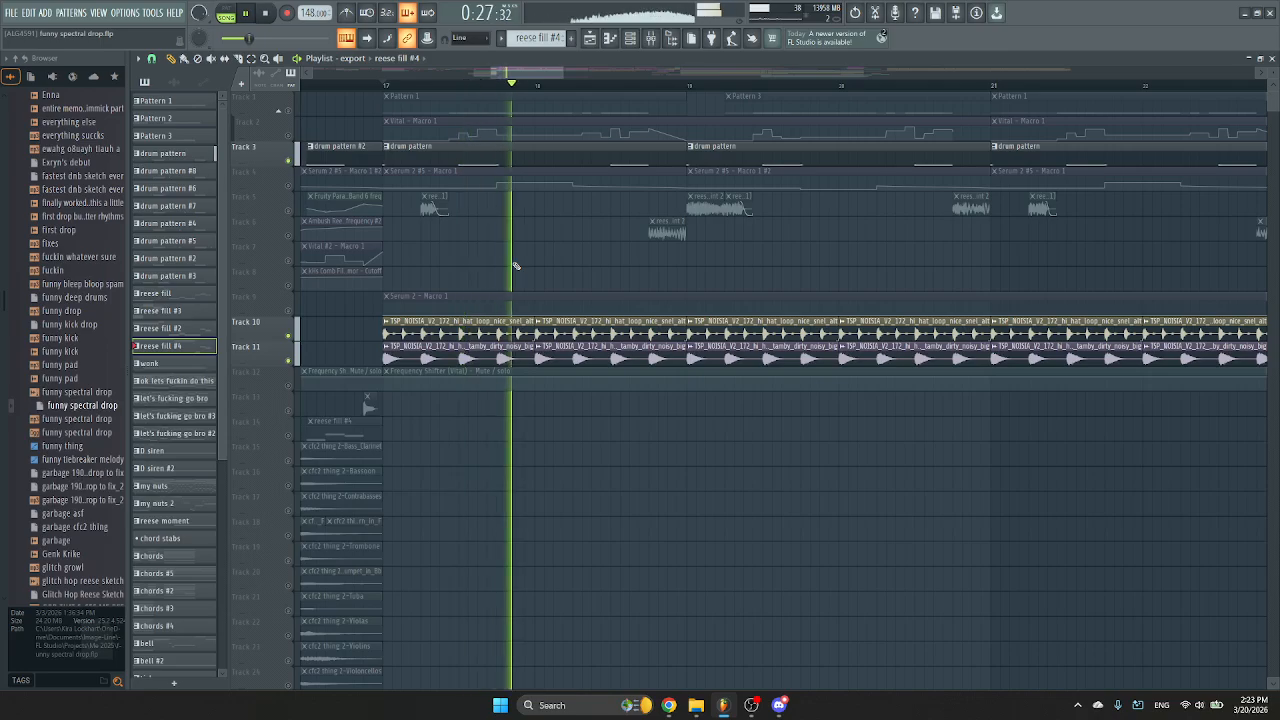
pyautogui.press('space')
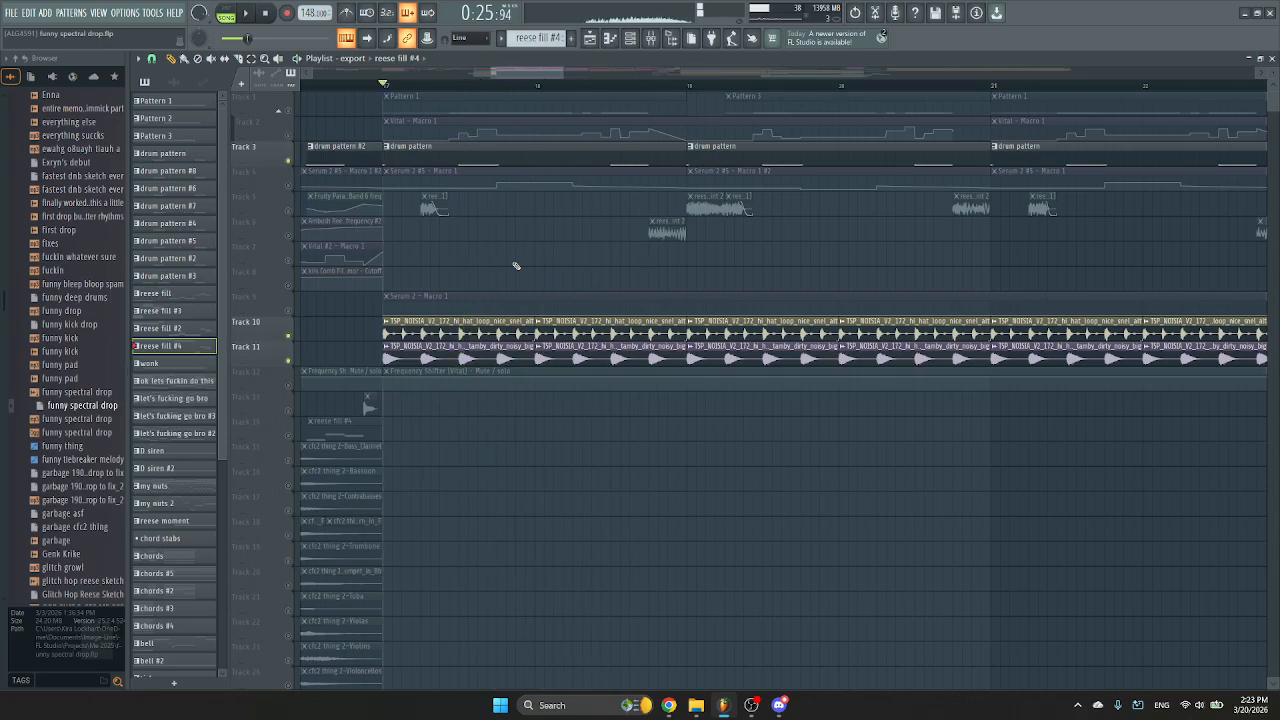
# Mute the hi-hat loops on Tracks 10 and 11, and play the drum pattern alone with the mixer open.
pyautogui.click(288, 337)
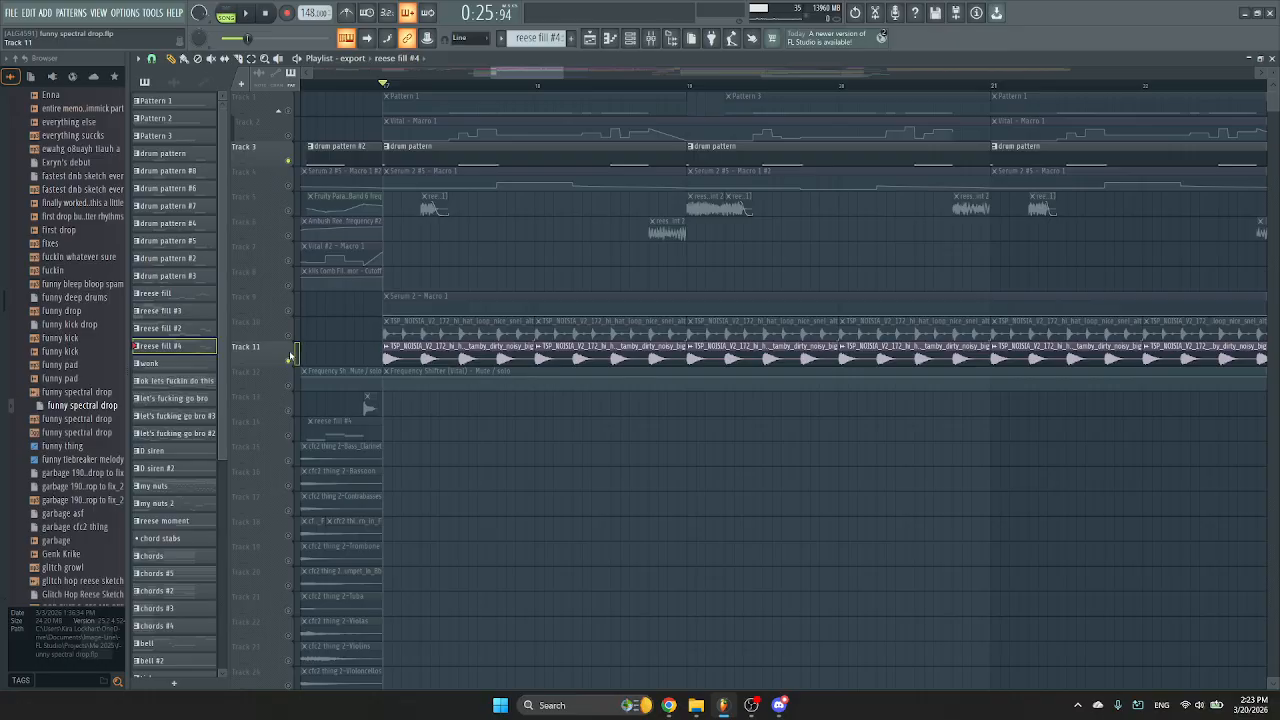
pyautogui.click(290, 358)
pyautogui.click(655, 33)
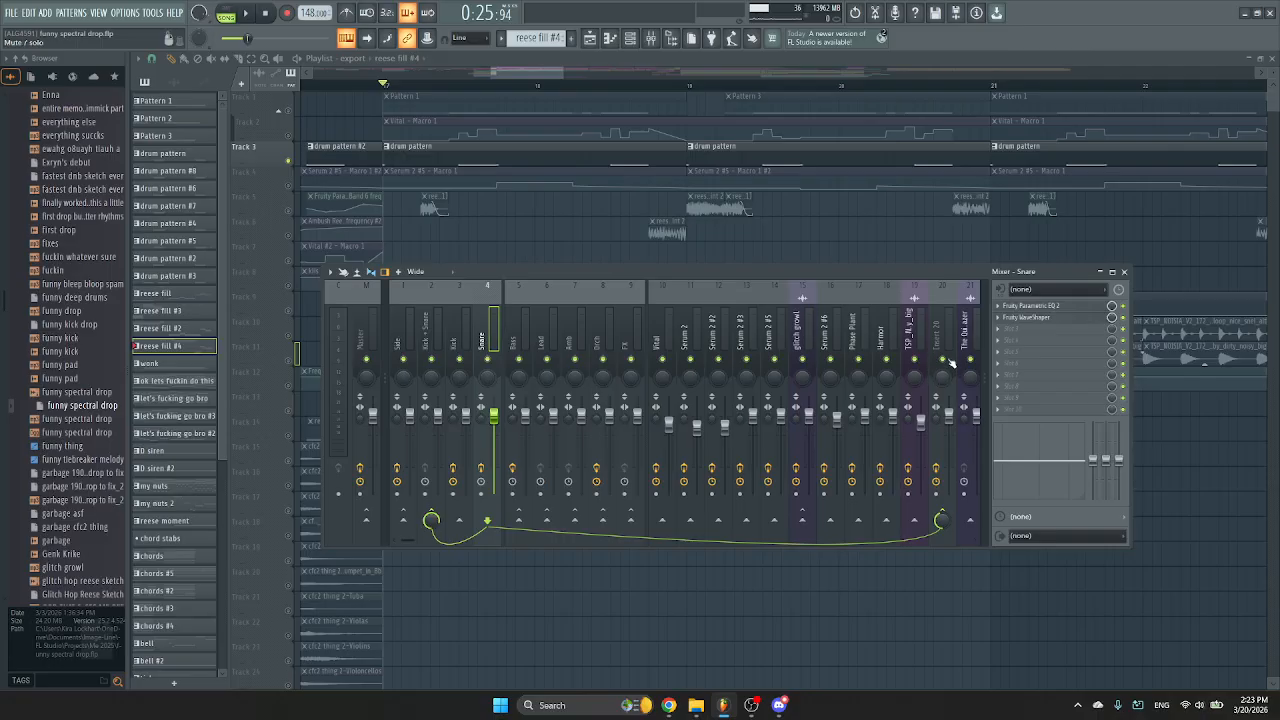
pyautogui.press('space')
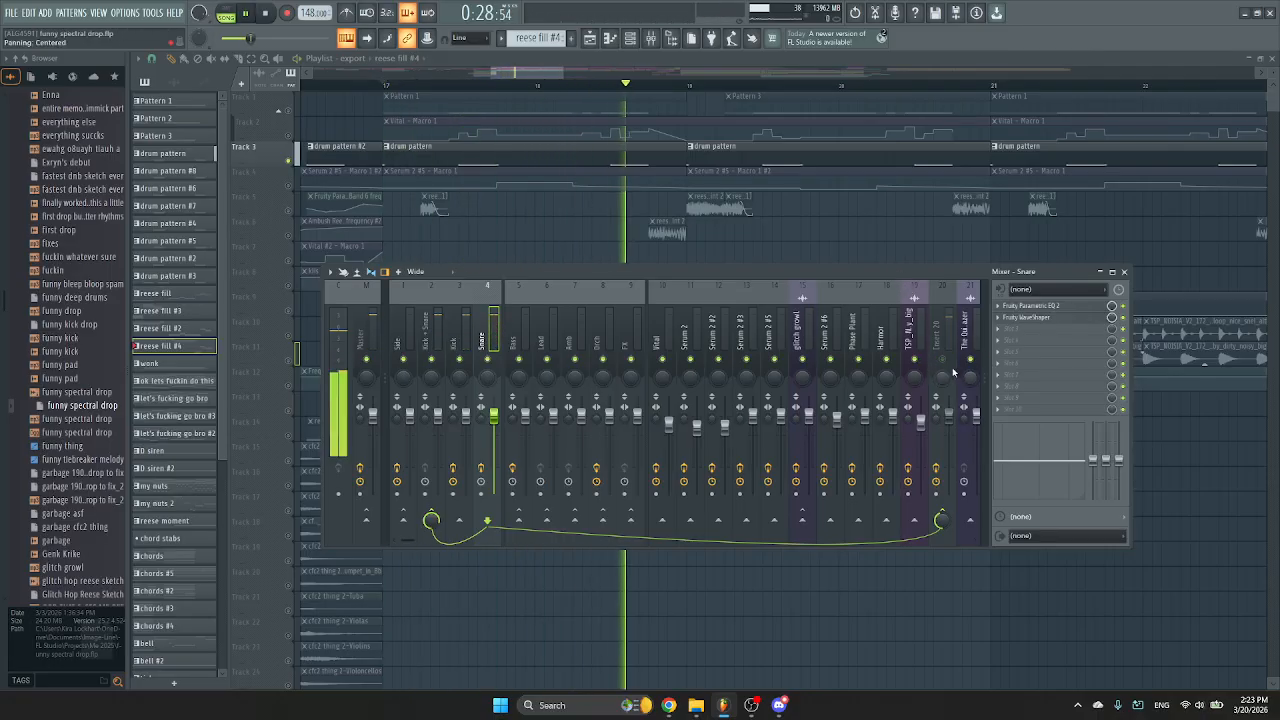
# Replay the isolated drum pattern from bar 17 while checking its channels in the channel rack and its levels in the mixer, and close the mixer.
pyautogui.press('space')
pyautogui.click(630, 38)
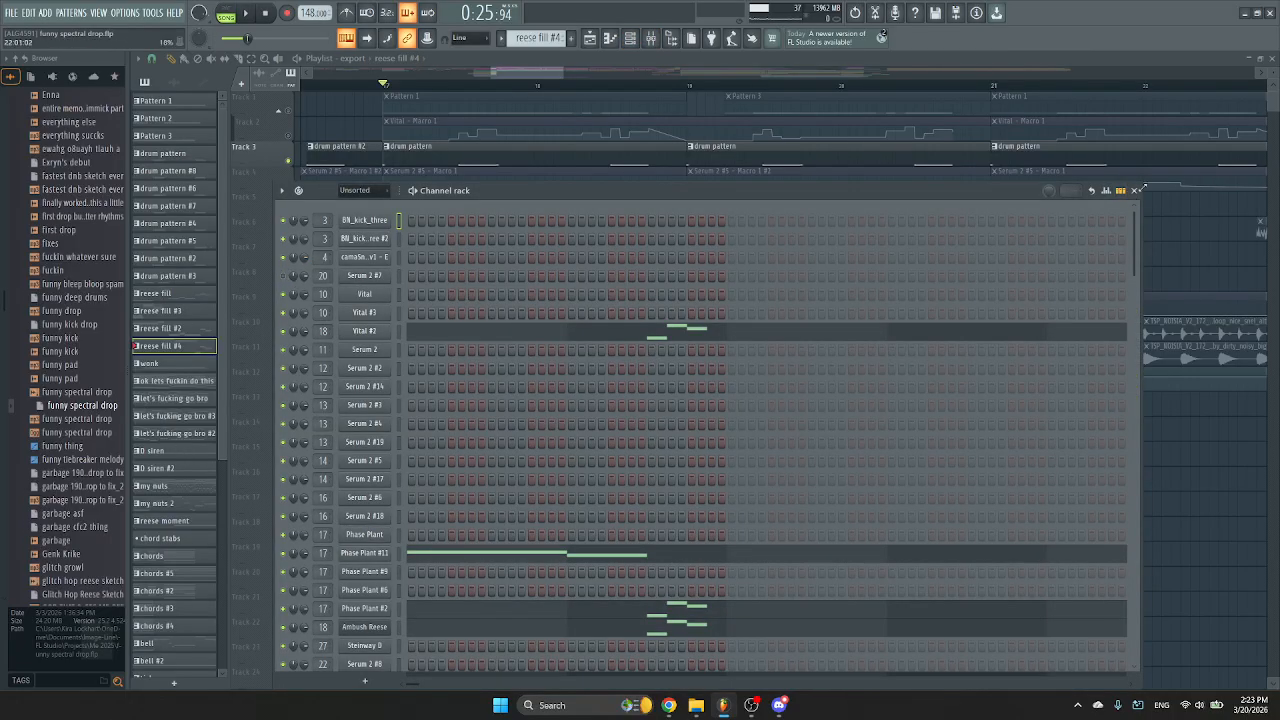
pyautogui.click(1138, 190)
pyautogui.press('space')
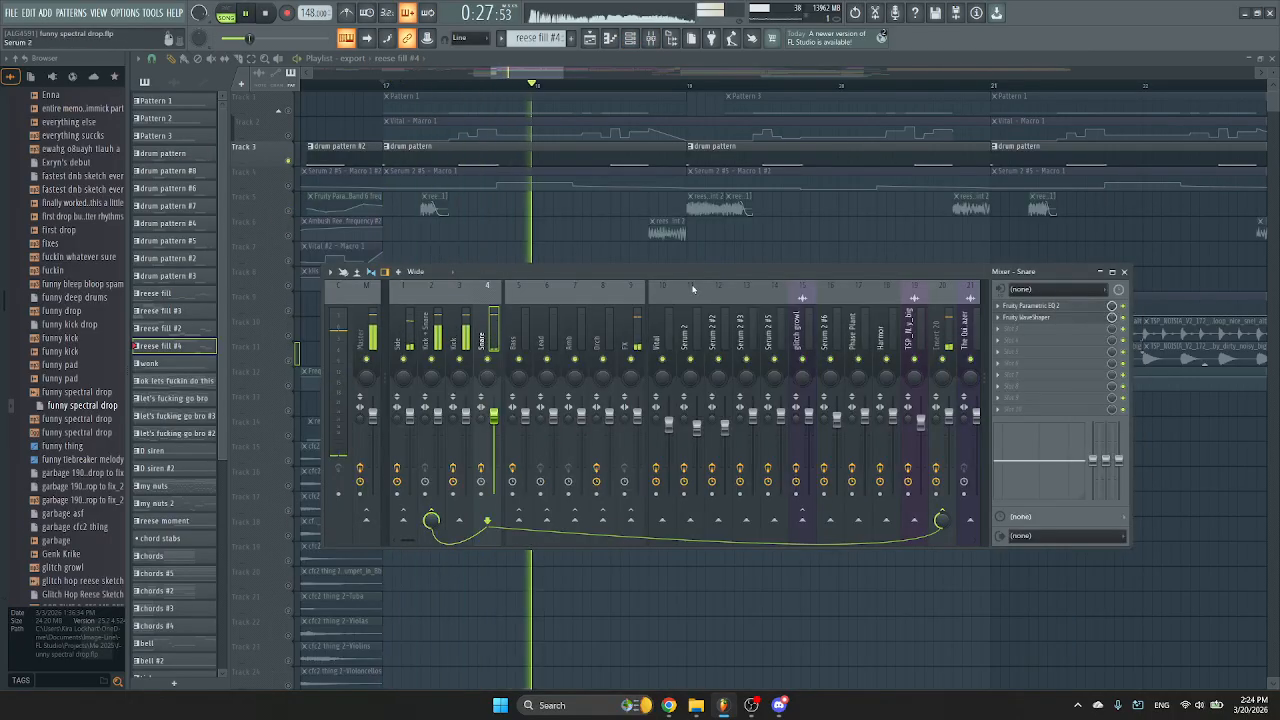
pyautogui.press('space')
pyautogui.click(630, 39)
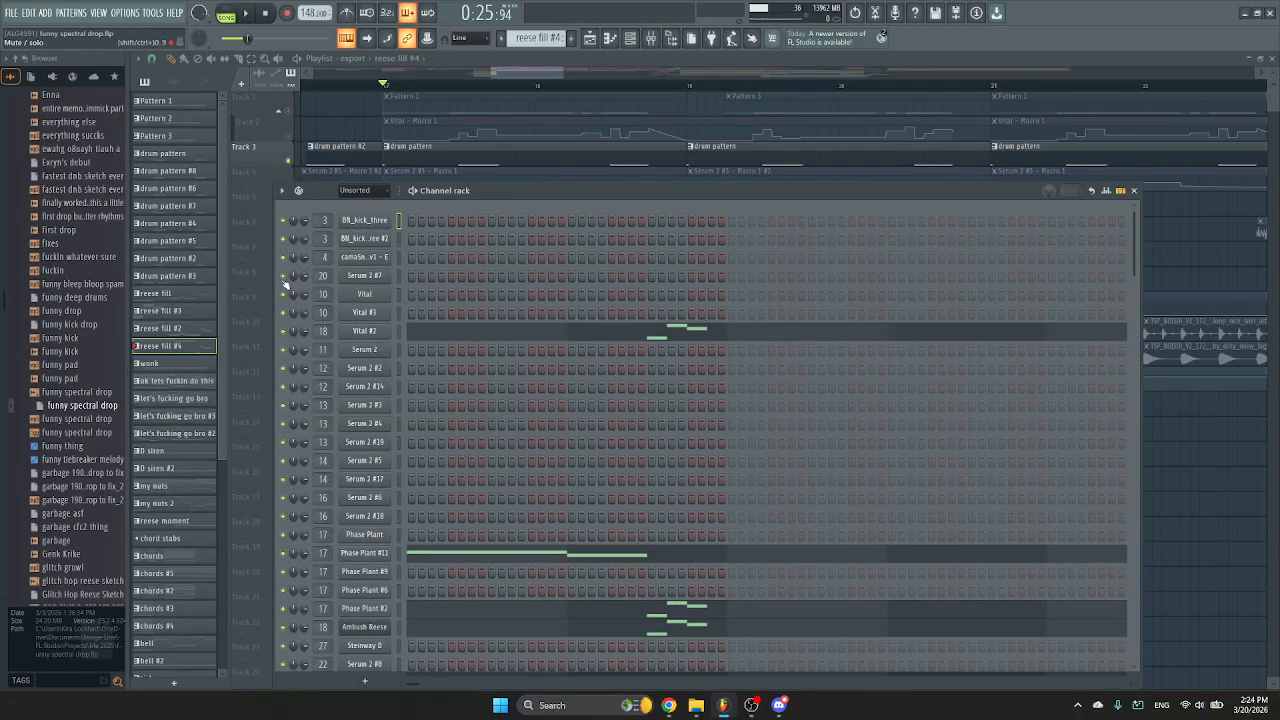
pyautogui.click(1134, 190)
pyautogui.press('space')
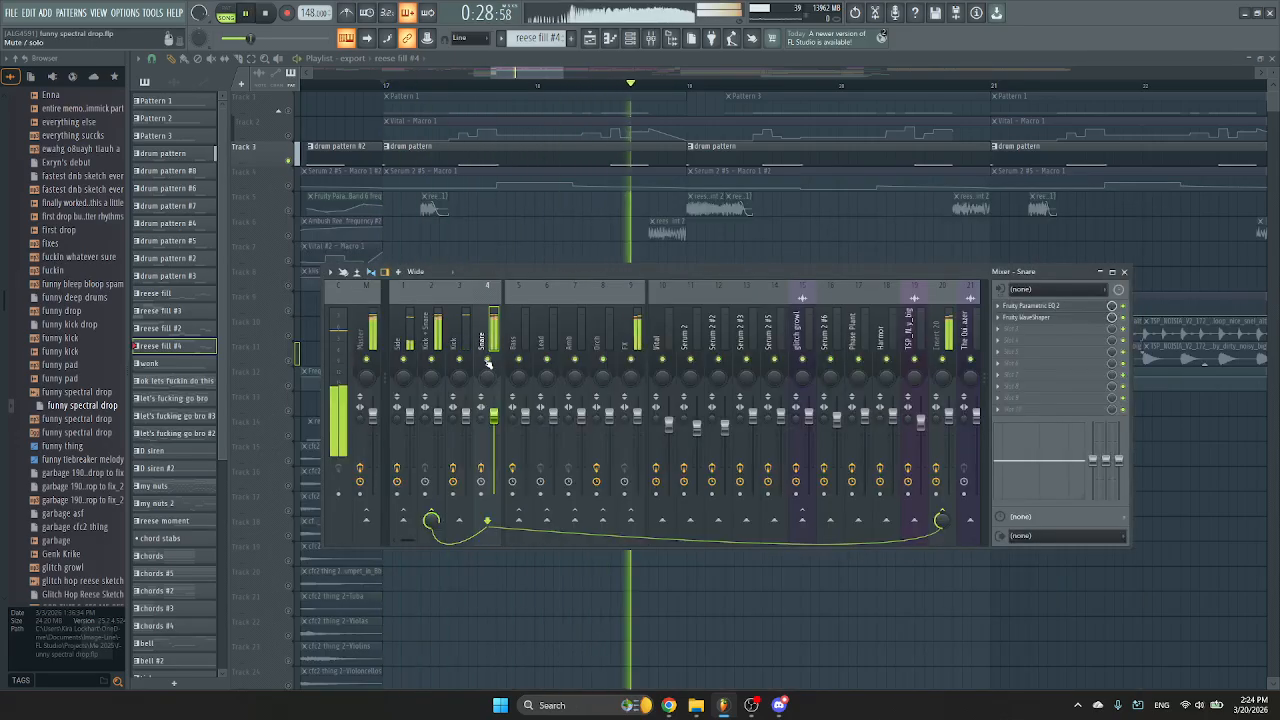
pyautogui.press('space')
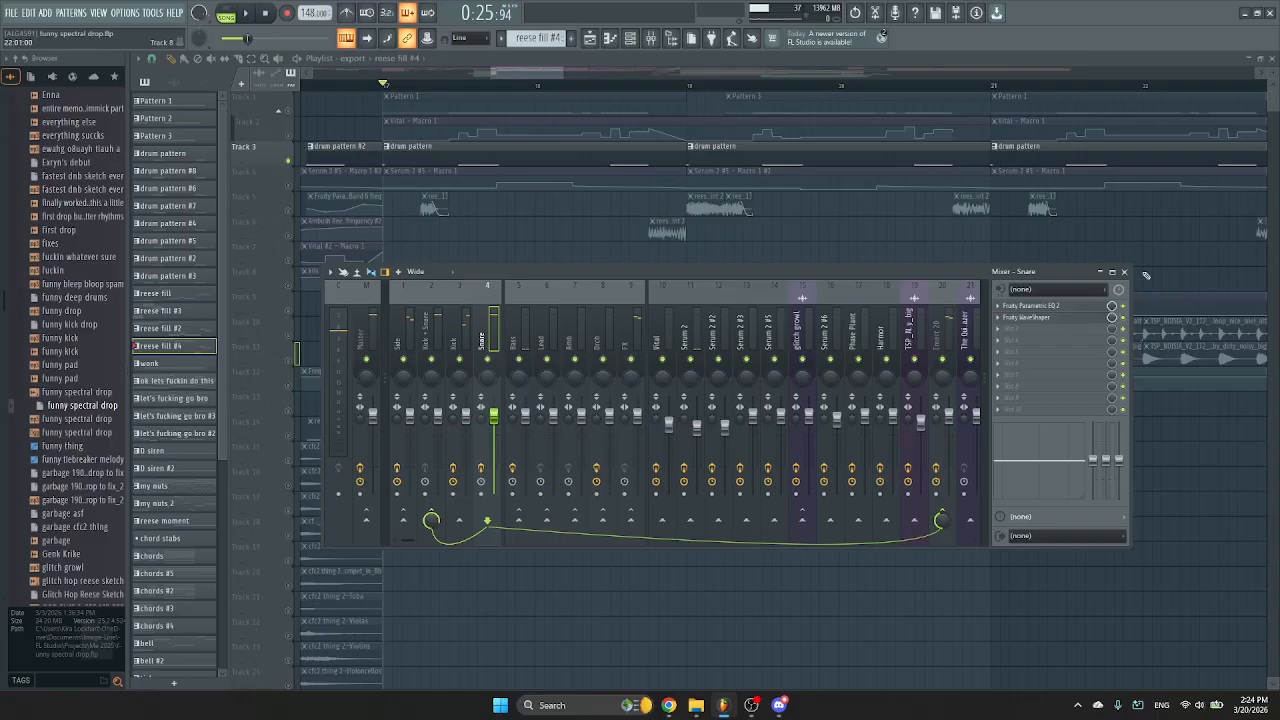
pyautogui.click(1124, 272)
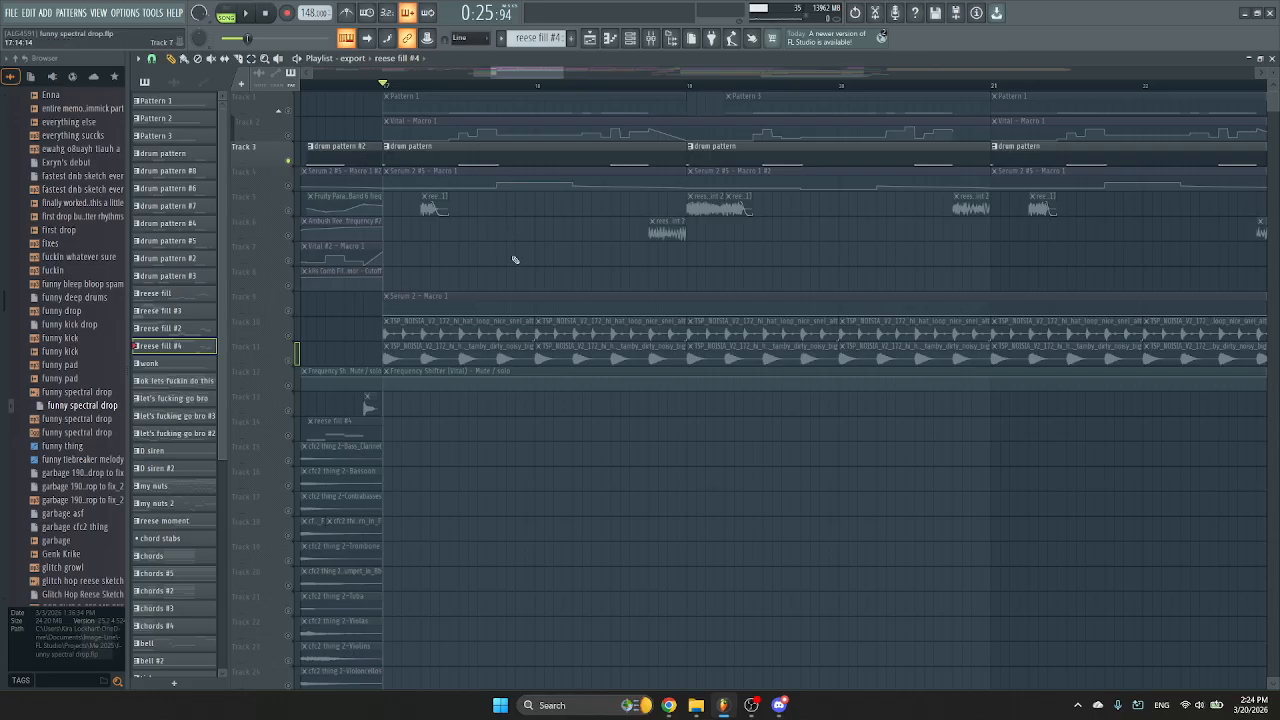
# Solo Track 1 with Pattern 1 and Pattern 3, and unmute the Vital macro automation on Track 2 alongside it.
pyautogui.moveTo(531, 73)
pyautogui.mouseDown()
pyautogui.moveTo(470, 71)
pyautogui.moveTo(531, 57)
pyautogui.mouseUp()
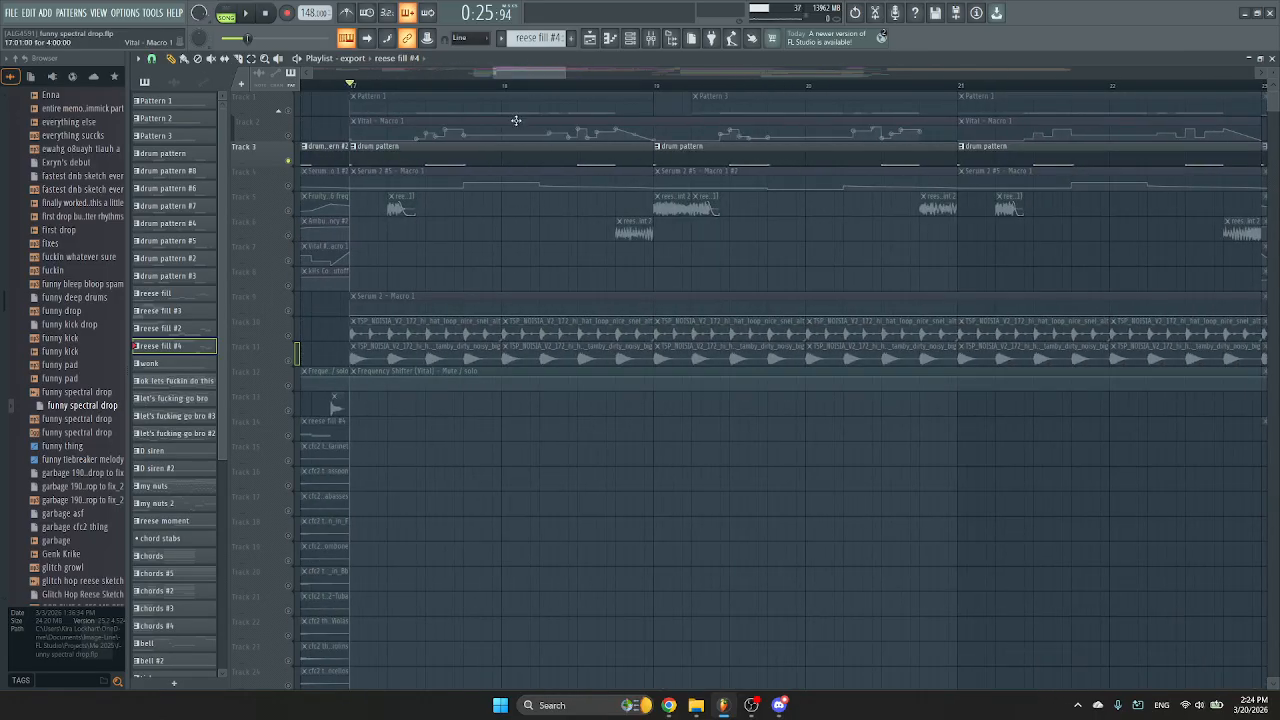
pyautogui.rightClick(291, 110)
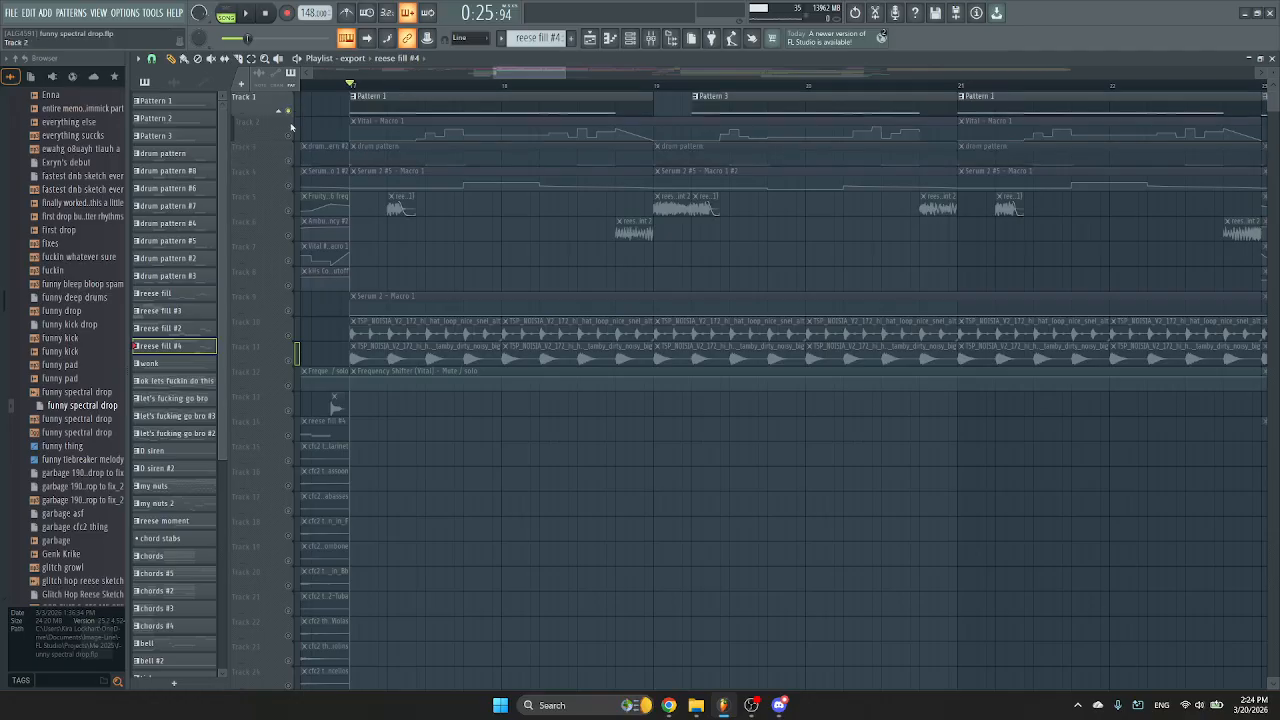
pyautogui.click(291, 133)
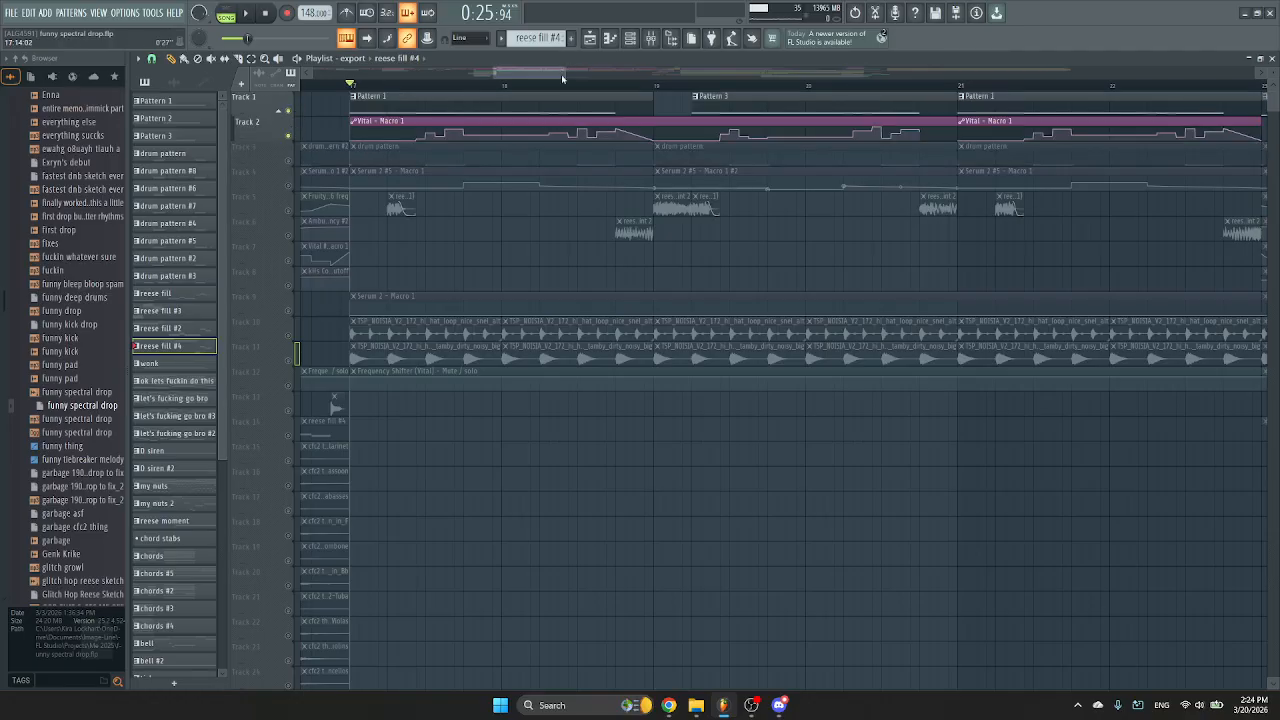
# Place the playhead halfway through bar 1, mute the drum patterns on Track 1, and unmute Tracks 4 and 10 to 14 alongside the bass loops.
pyautogui.moveTo(561, 74); pyautogui.dragTo(363, 80)
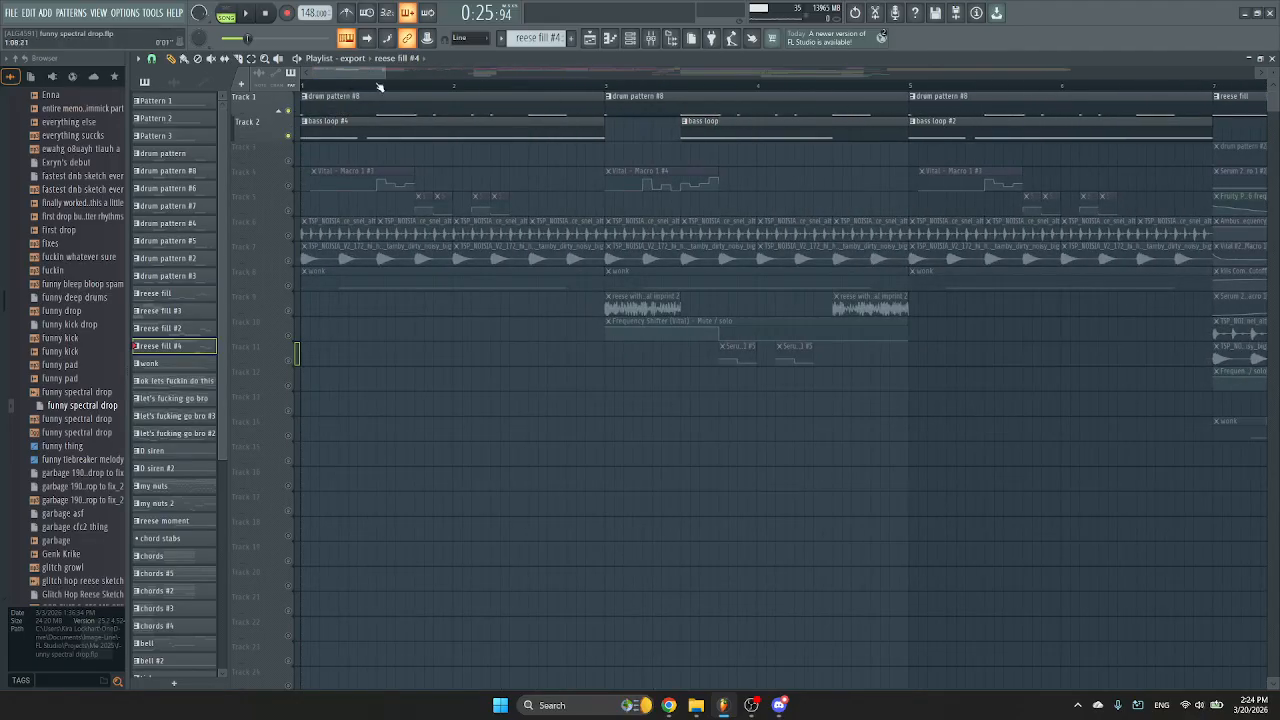
pyautogui.click(377, 85)
pyautogui.click(291, 185)
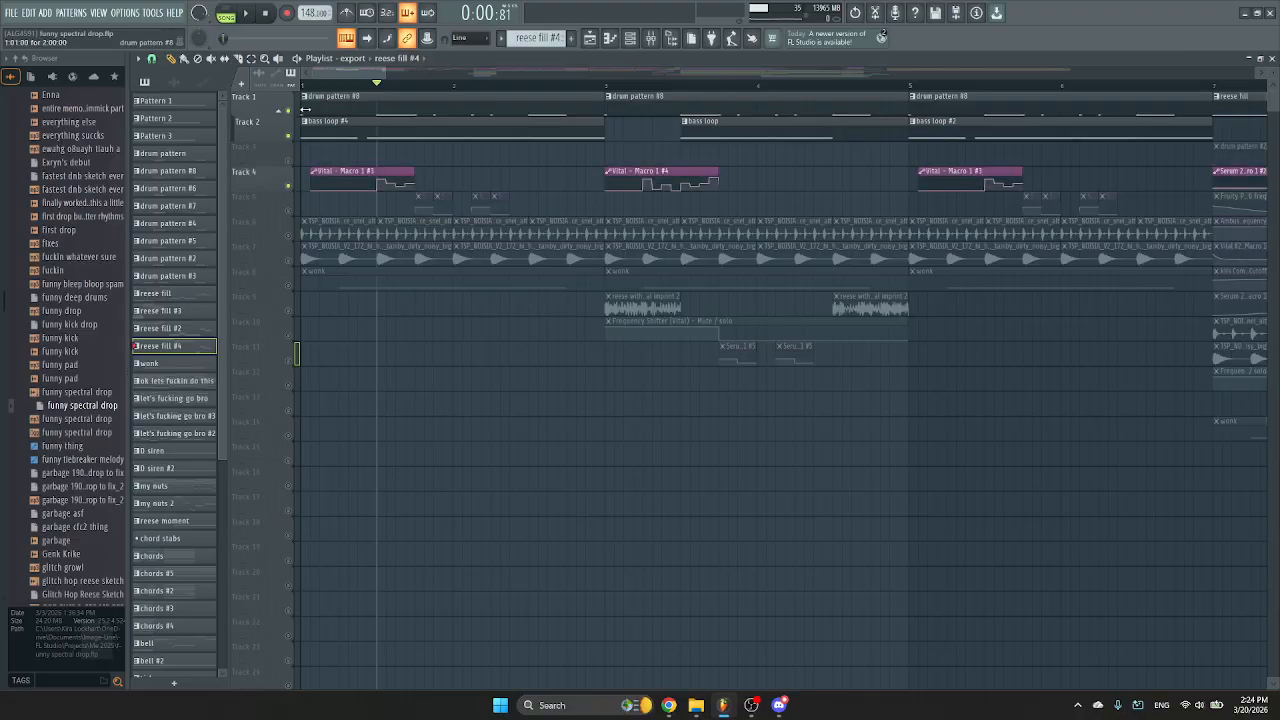
pyautogui.click(291, 110)
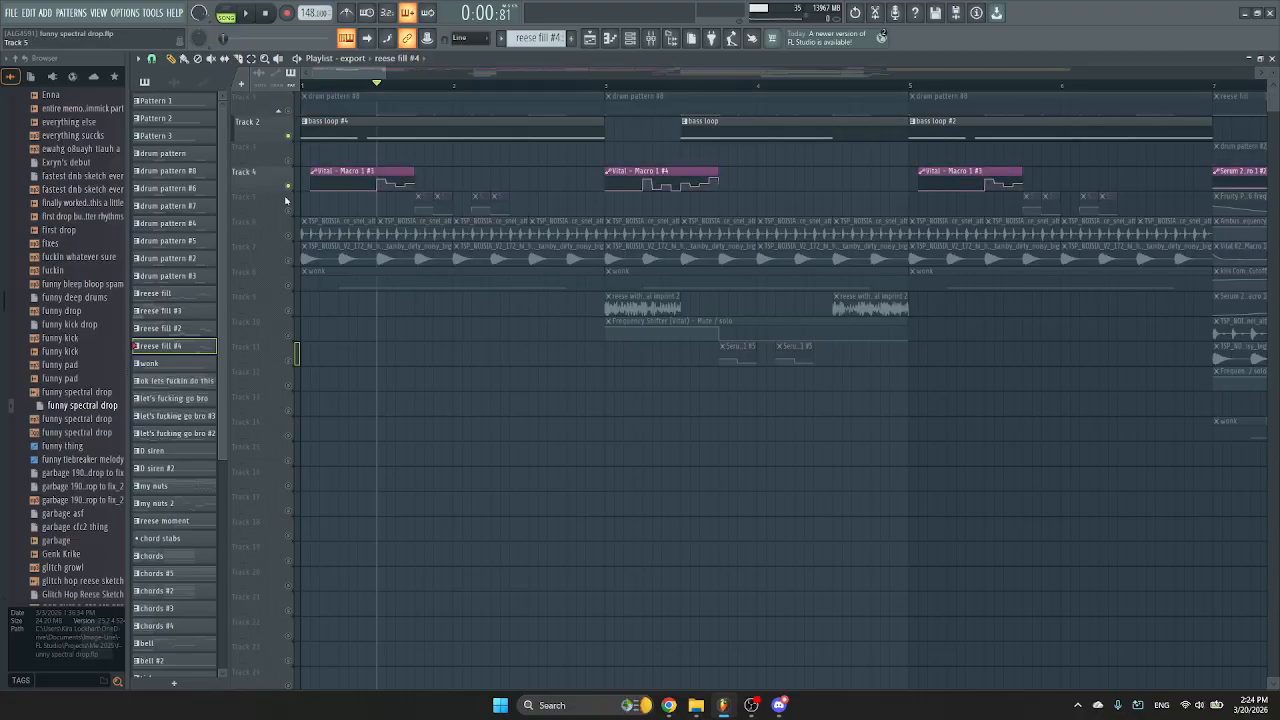
pyautogui.click(290, 337)
pyautogui.click(290, 361)
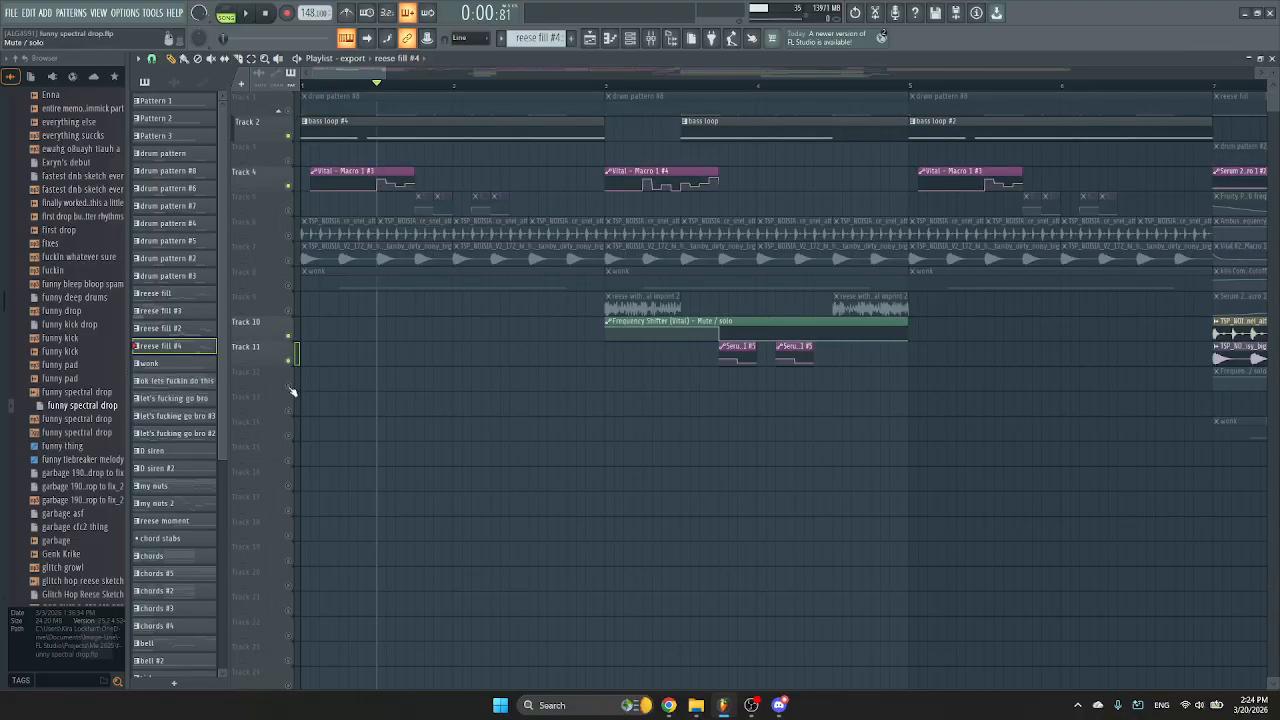
pyautogui.click(290, 386)
pyautogui.click(289, 435)
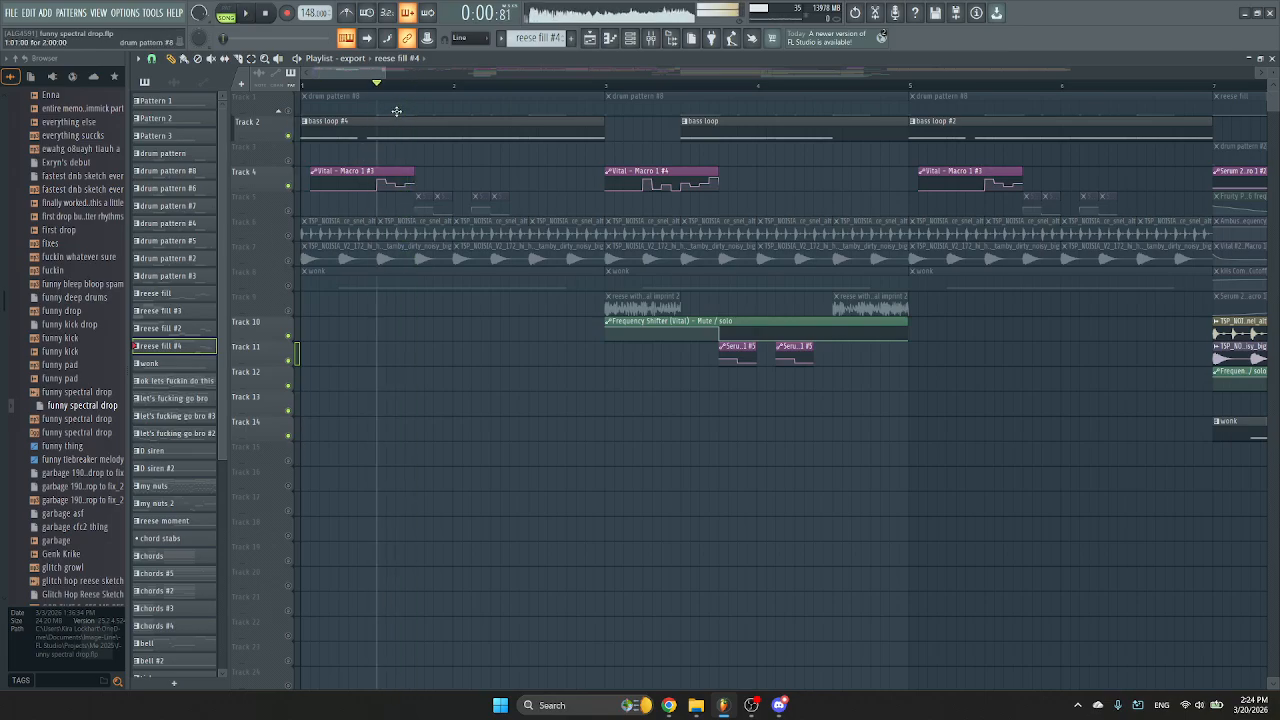
# Solo the Phase Plant mixer track and play short bits of the bass loop from bar 1 with the channel rack open.
pyautogui.click(651, 38)
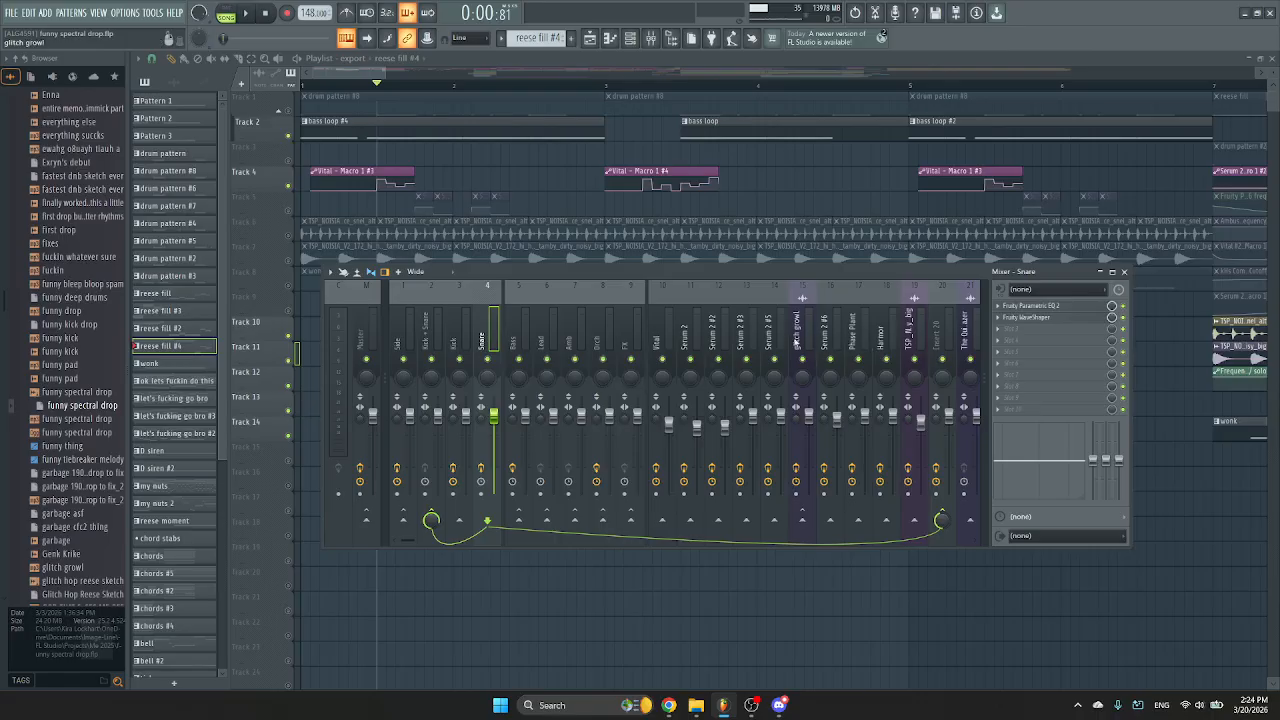
pyautogui.rightClick(858, 358)
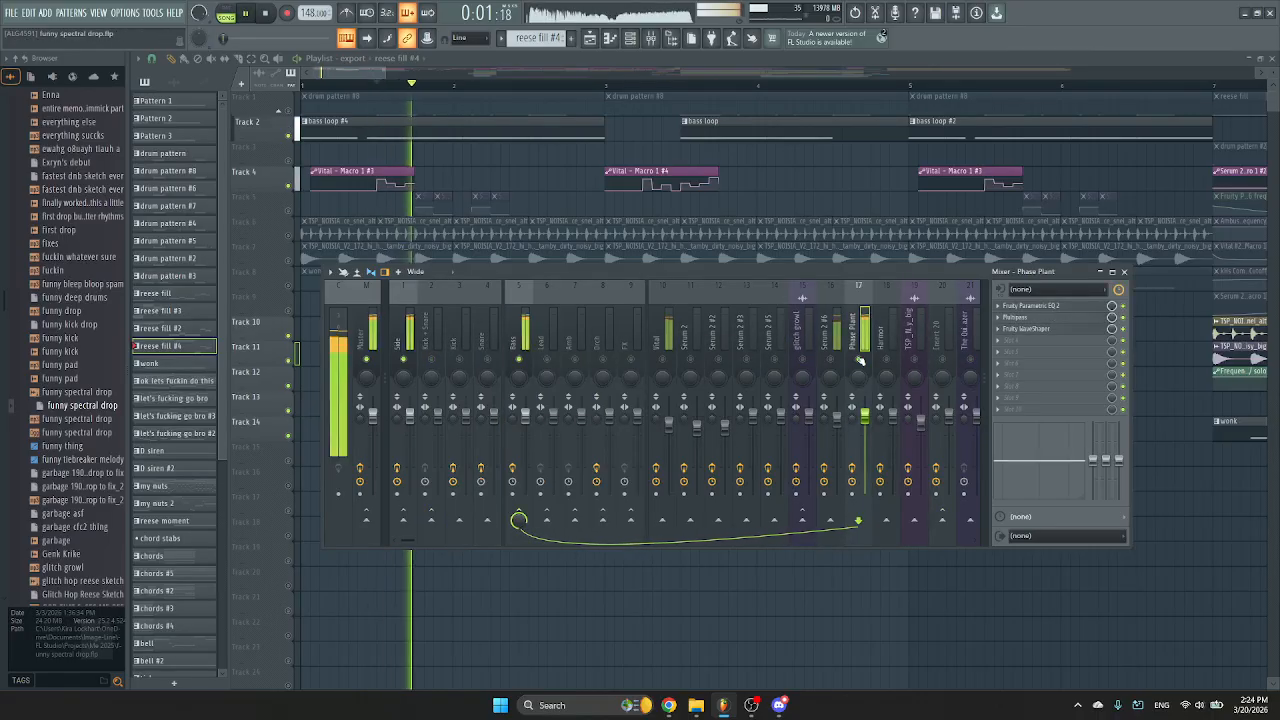
pyautogui.press('F6')
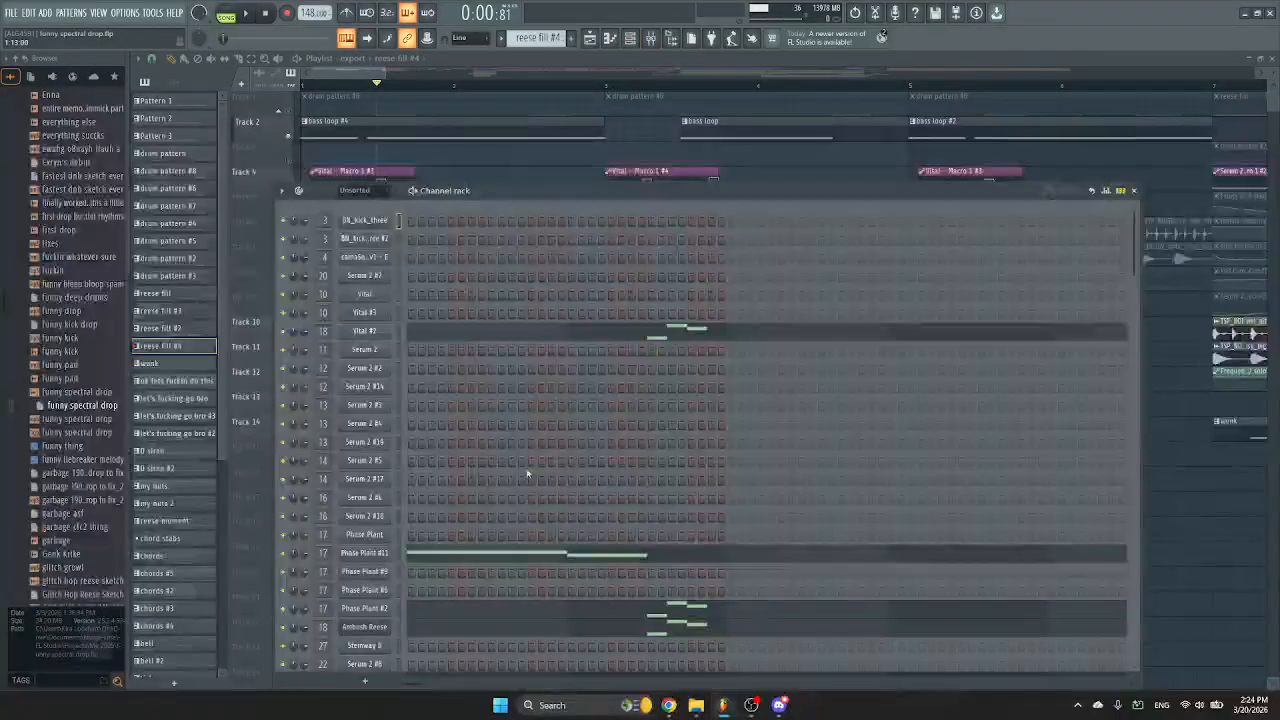
pyautogui.press('space')
pyautogui.press('space')
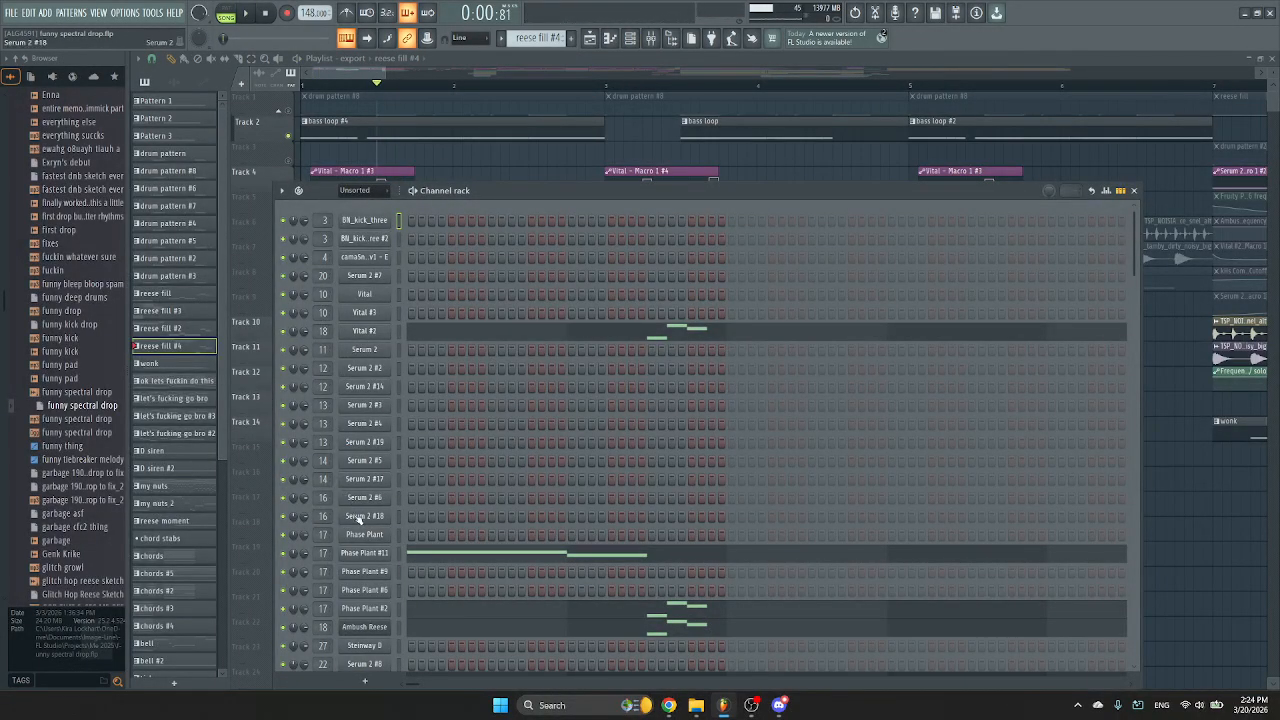
# Open the Phase Plant channel with the bios 808 patch, and examine its oscillator, noise, filter and envelope groups.
pyautogui.scroll(-4, 370, 370)
pyautogui.press('space')
pyautogui.press('space')
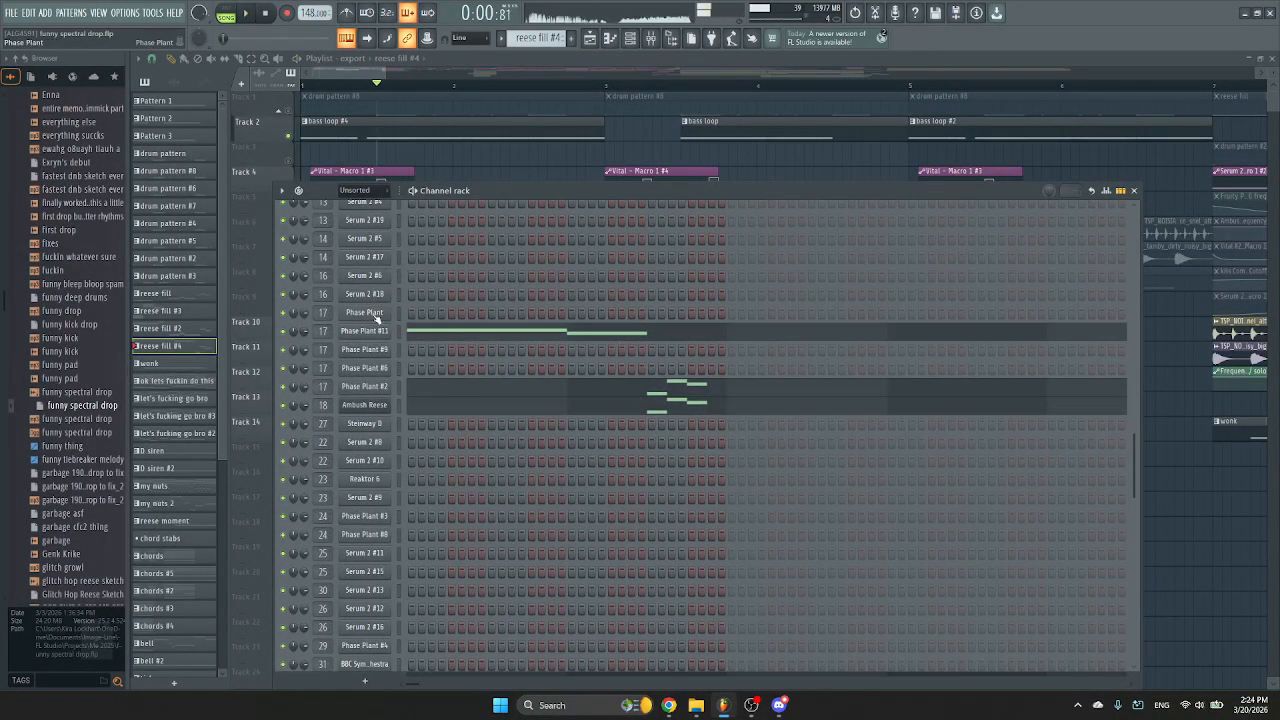
pyautogui.click(386, 350)
pyautogui.scroll(-2, 376, 319)
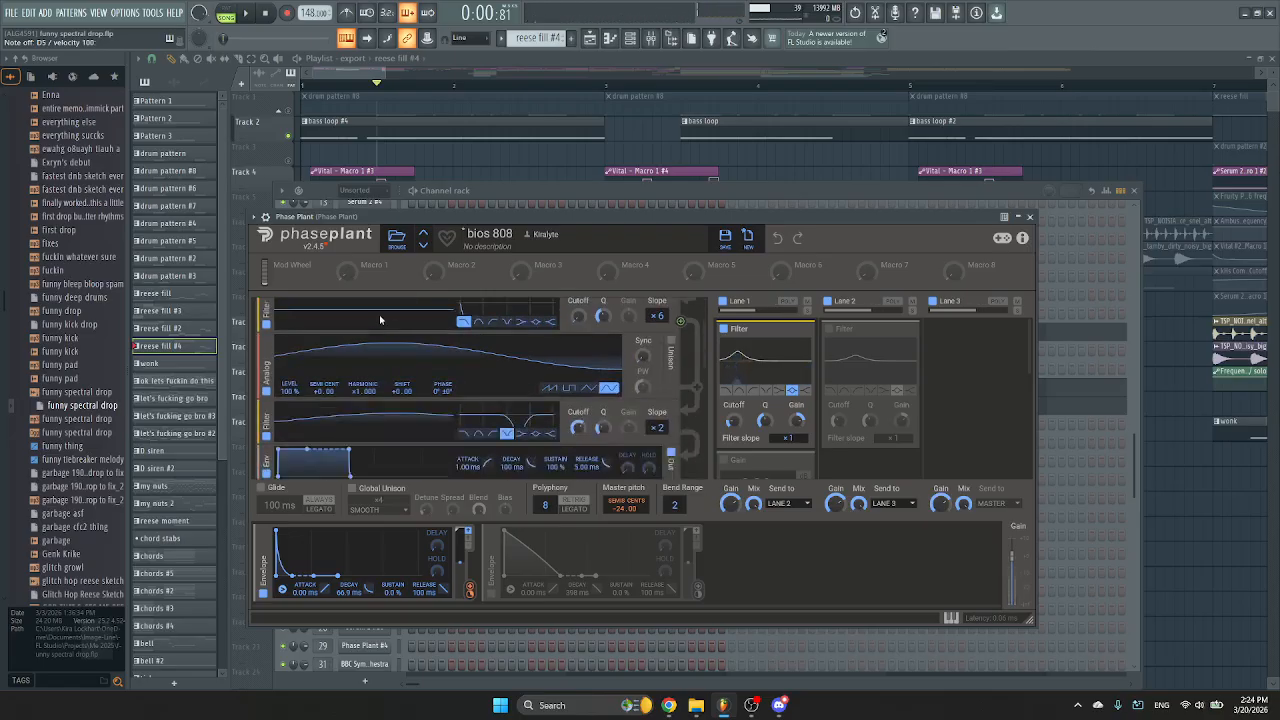
pyautogui.scroll(-5, 591, 376)
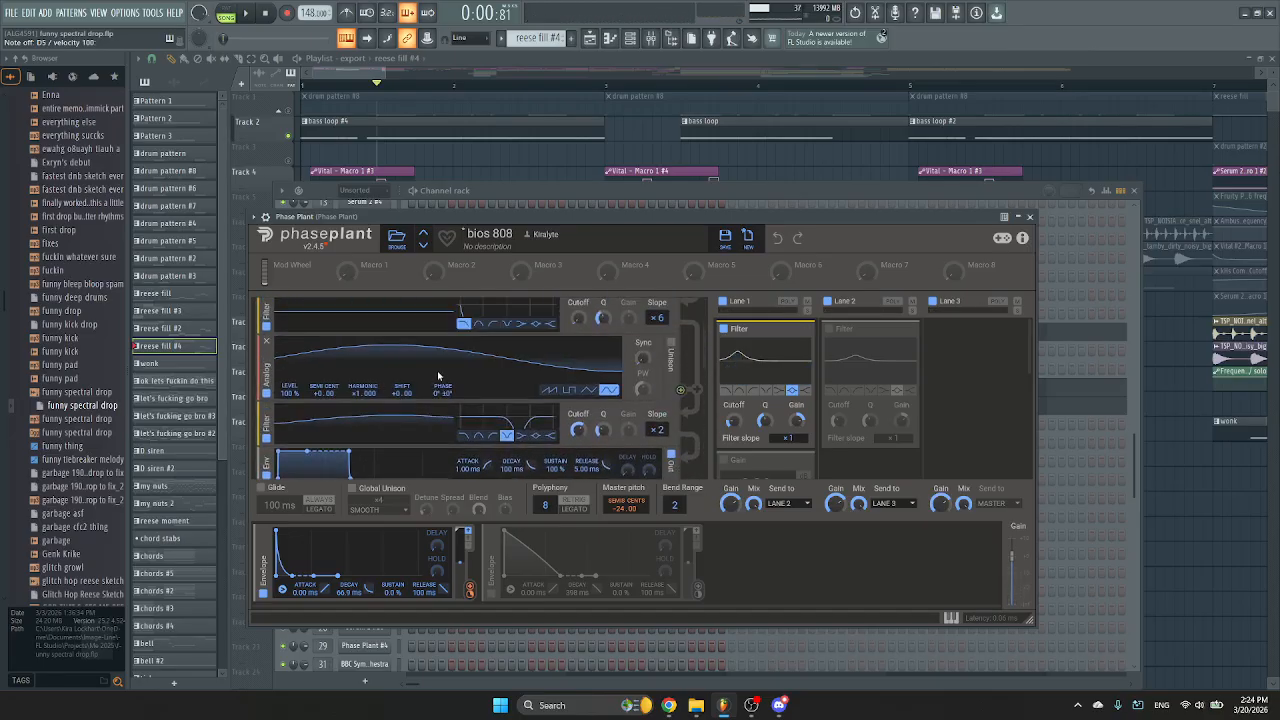
pyautogui.scroll(5, 420, 364)
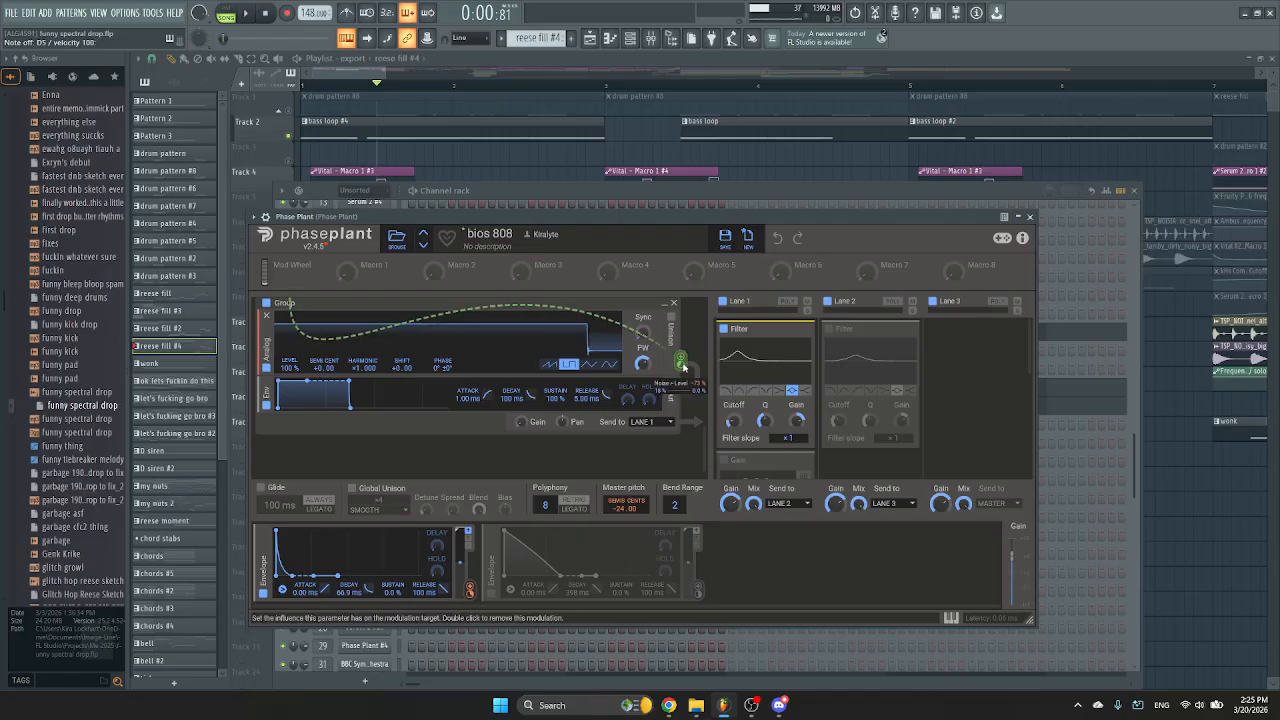
pyautogui.scroll(-3, 330, 368)
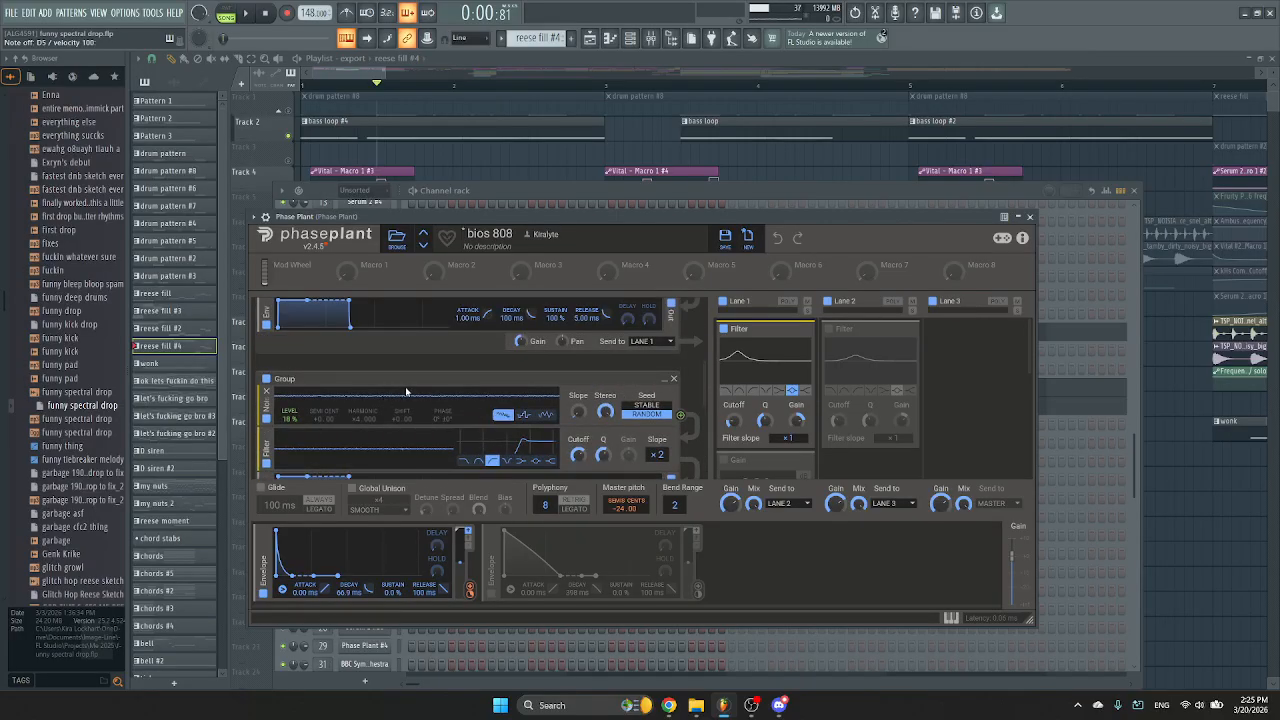
# Audition a note with the square-wave Analog oscillator switched off, and switch the oscillator back on.
pyautogui.scroll(1, 406, 391)
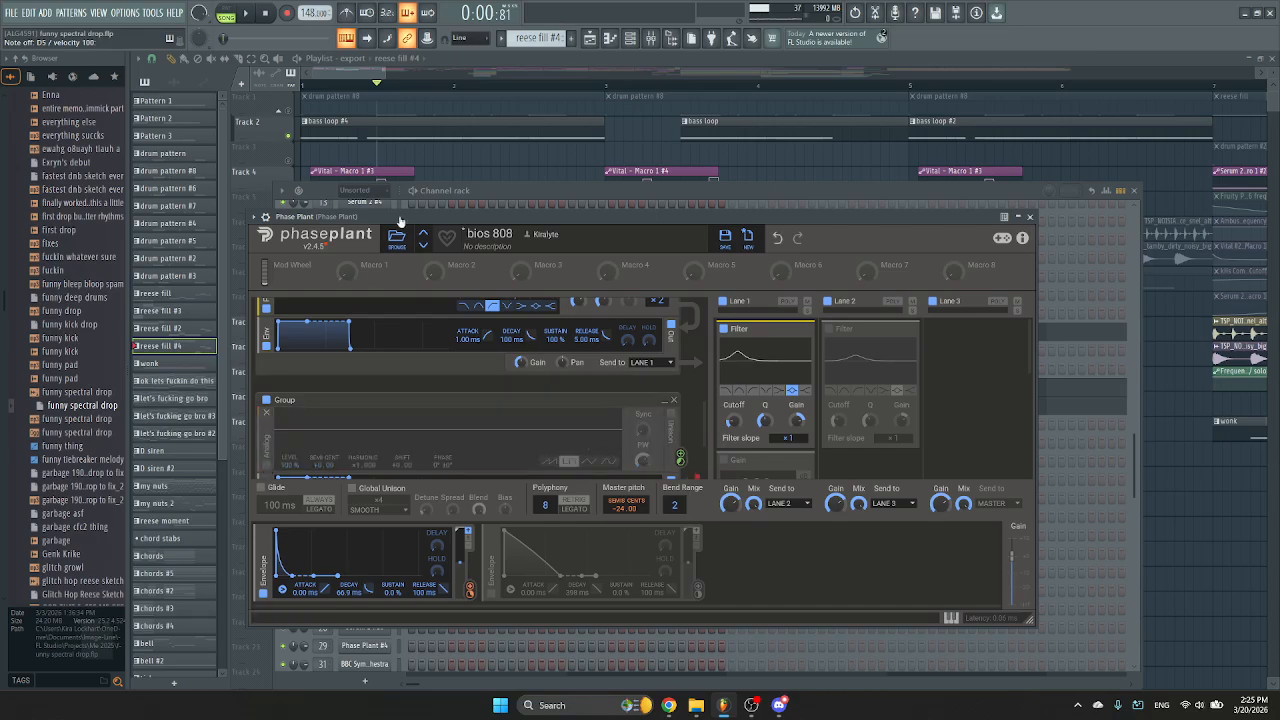
pyautogui.press('w')
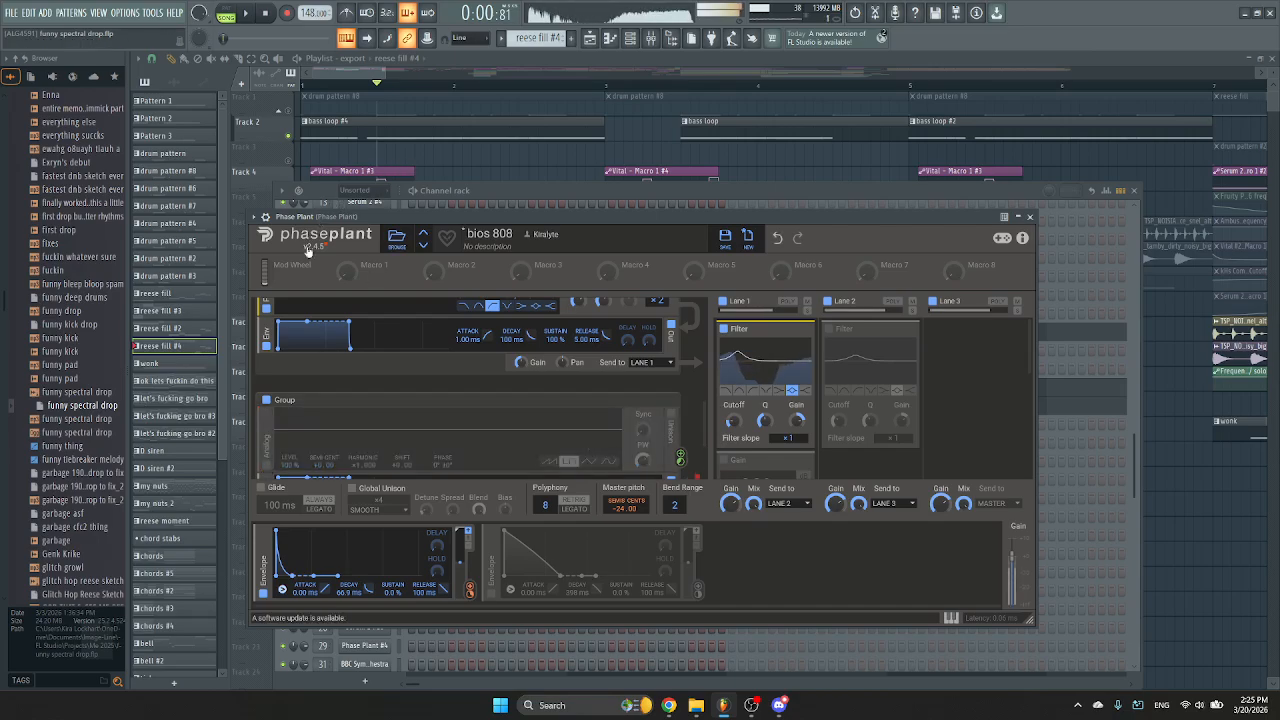
pyautogui.click(267, 465)
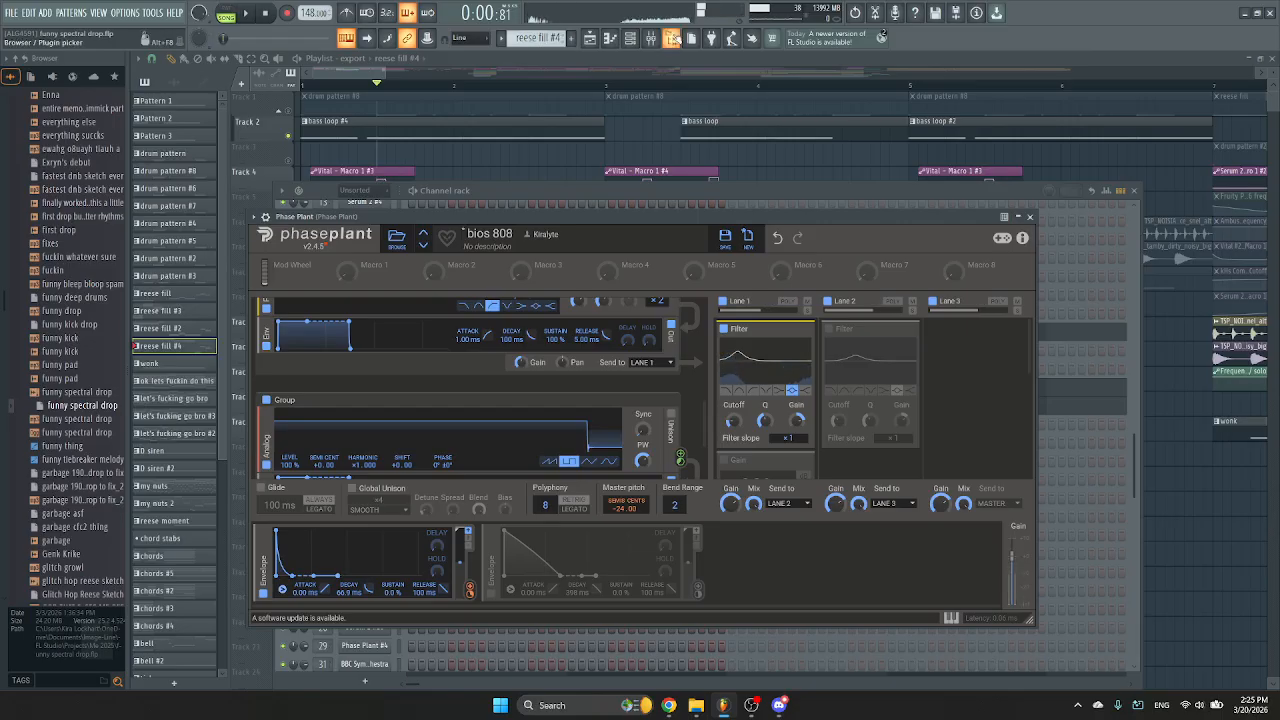
# Compare the bass with Lane 1's Saturate distortion bypassed and the square-wave Analog oscillator off and on, then re-enable the distortion and audition the full patch.
pyautogui.click(651, 38)
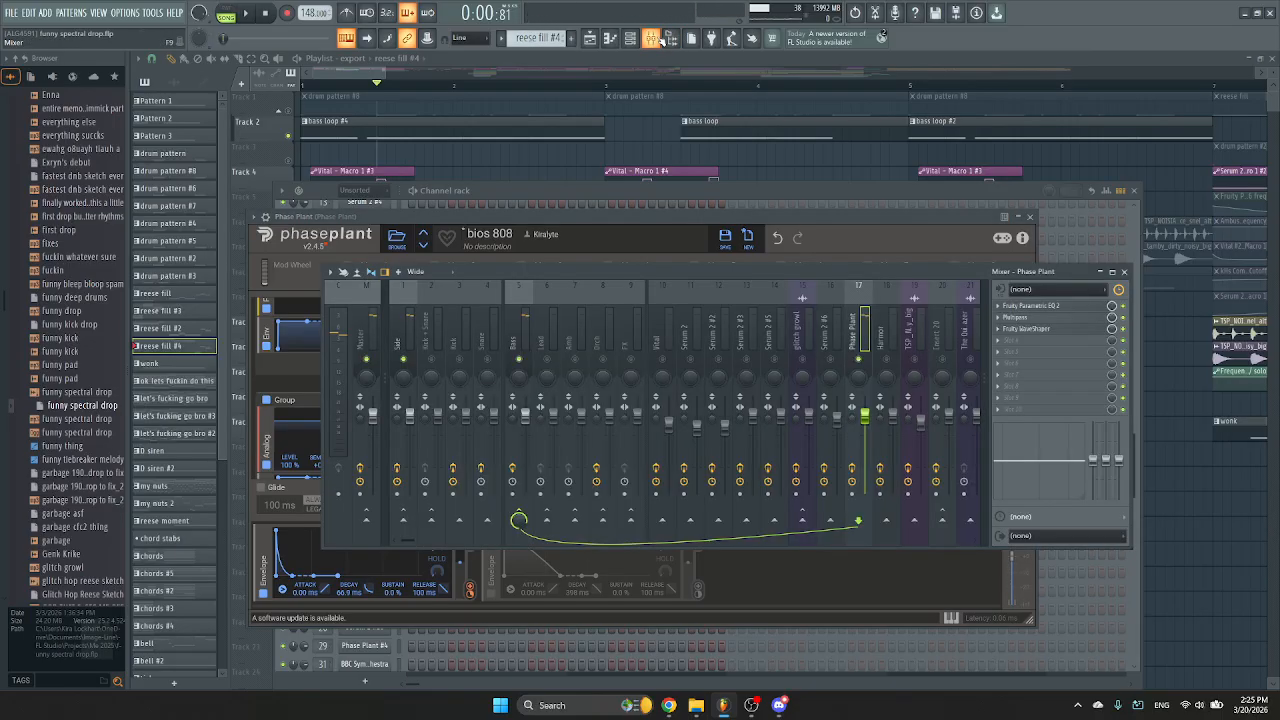
pyautogui.click(804, 223)
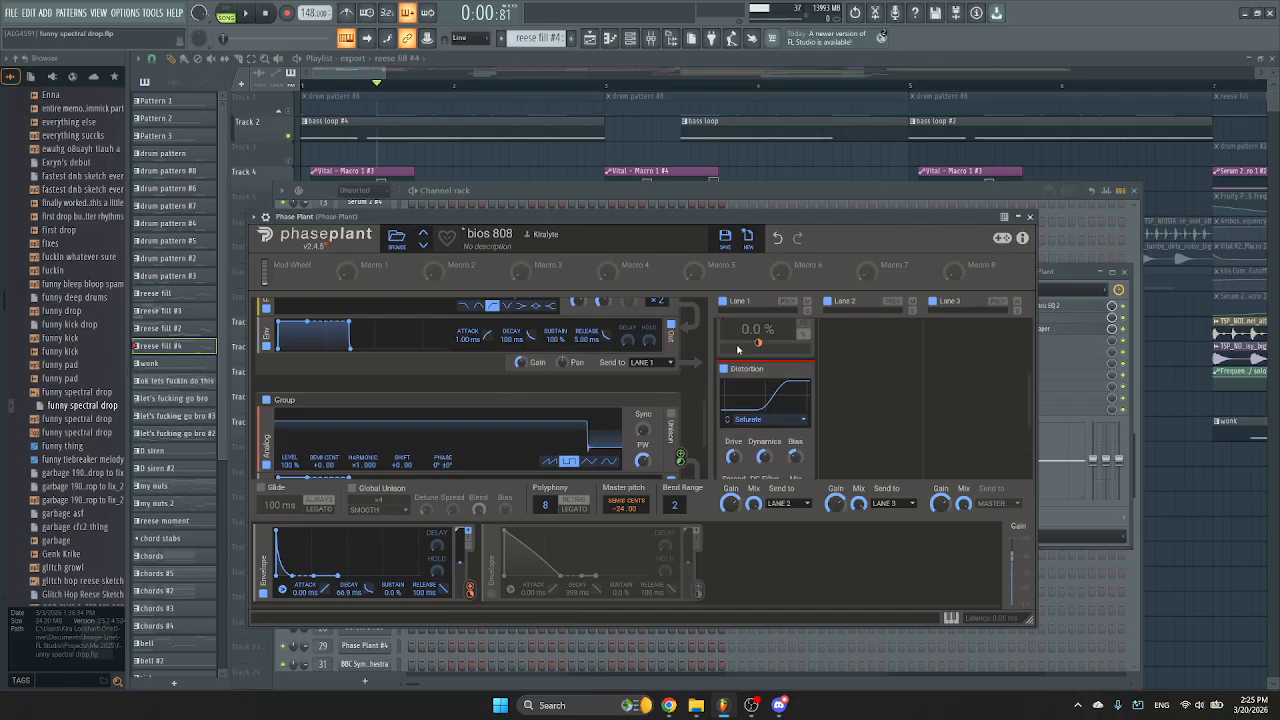
pyautogui.click(723, 368)
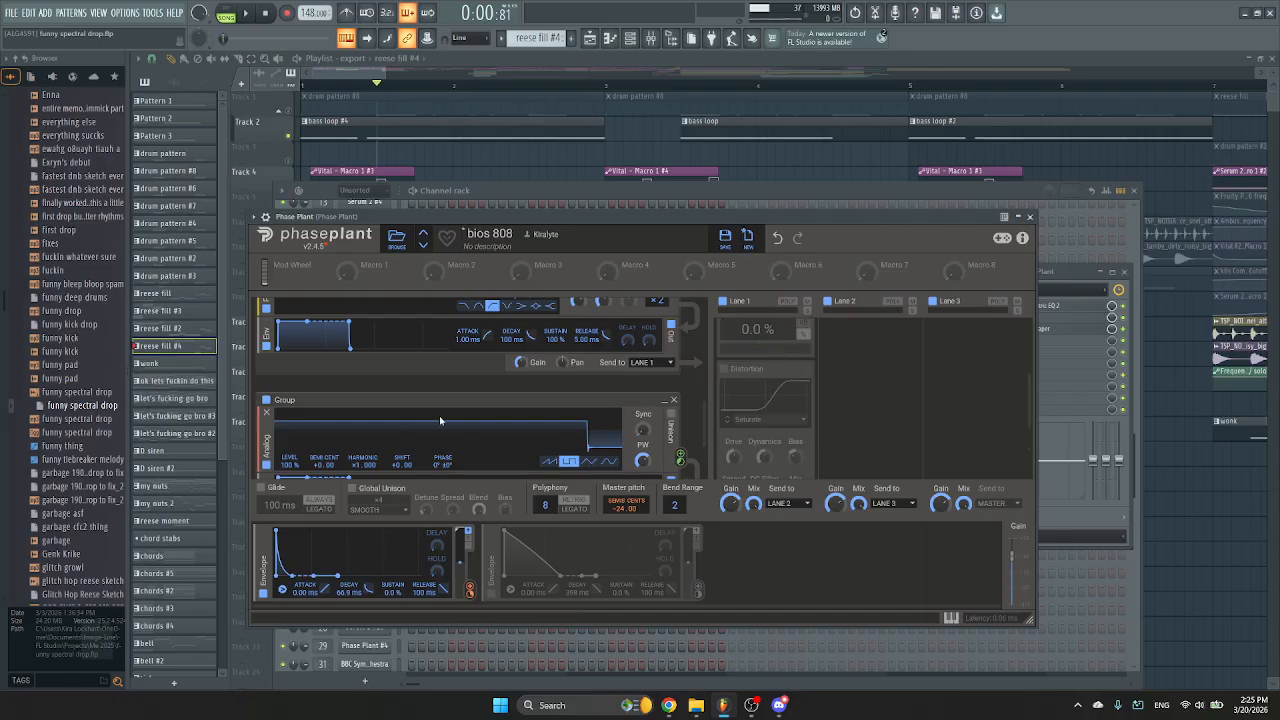
pyautogui.click(265, 466)
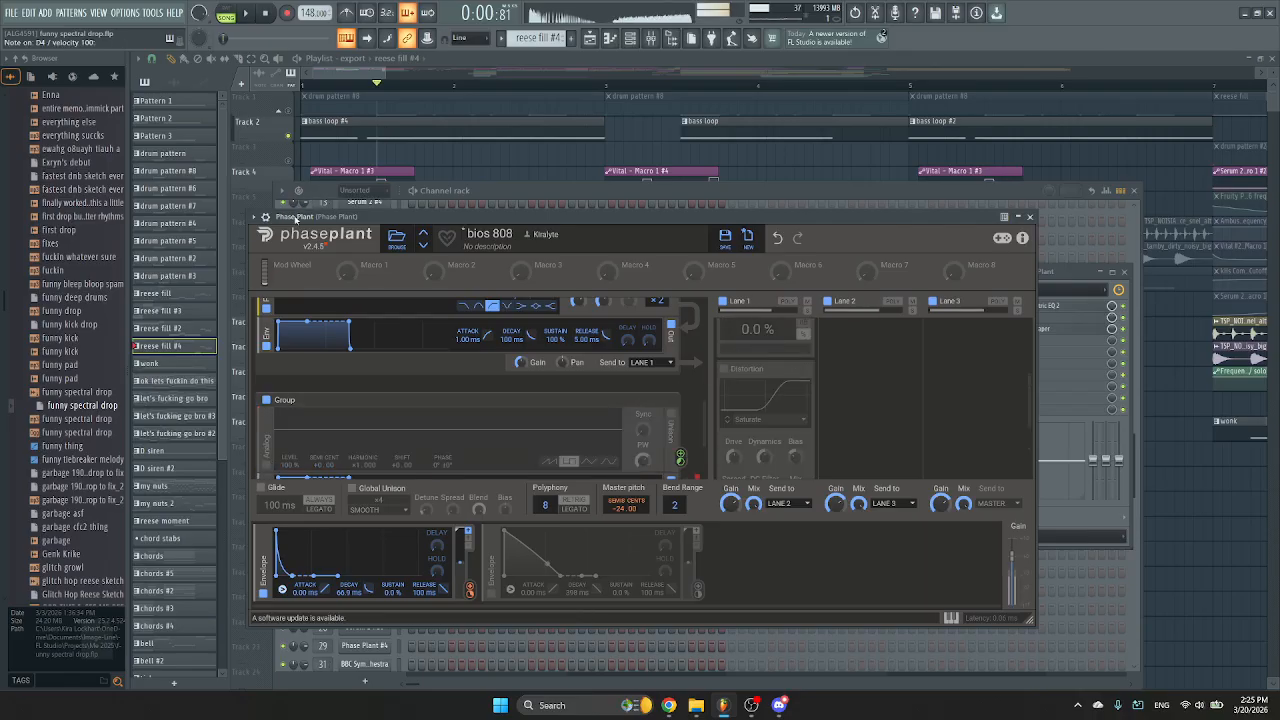
pyautogui.click(266, 466)
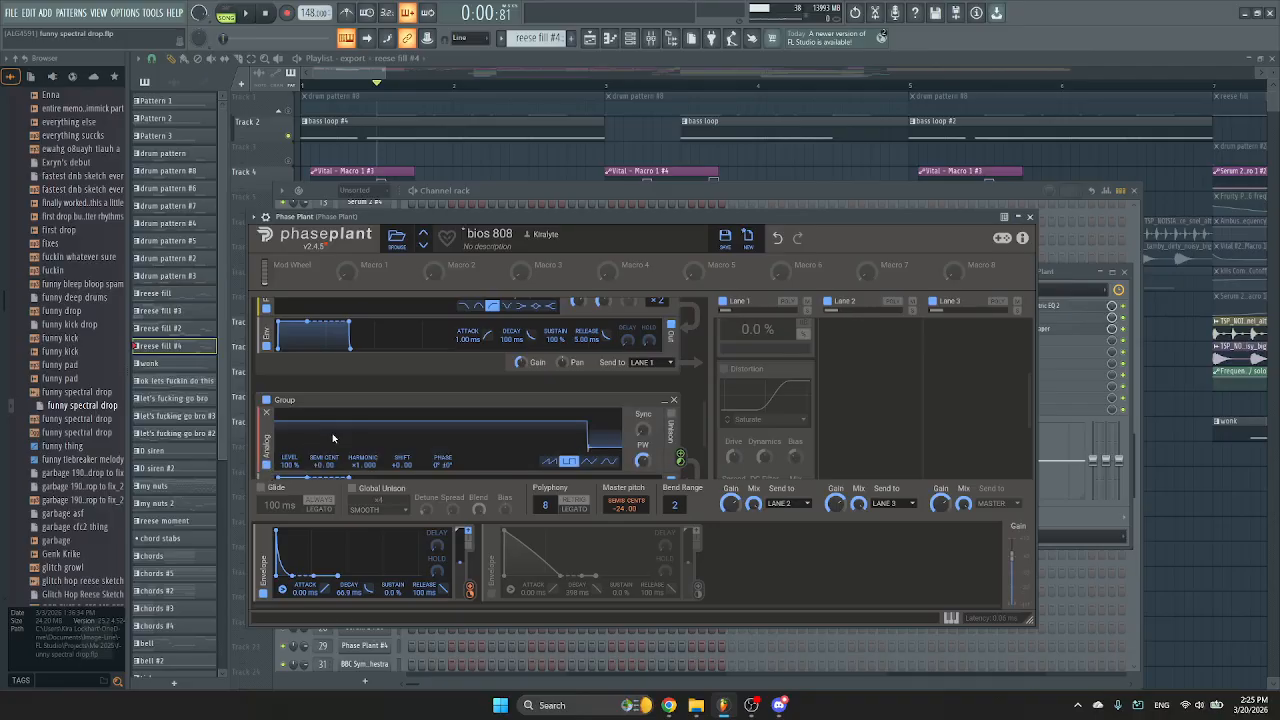
pyautogui.click(723, 369)
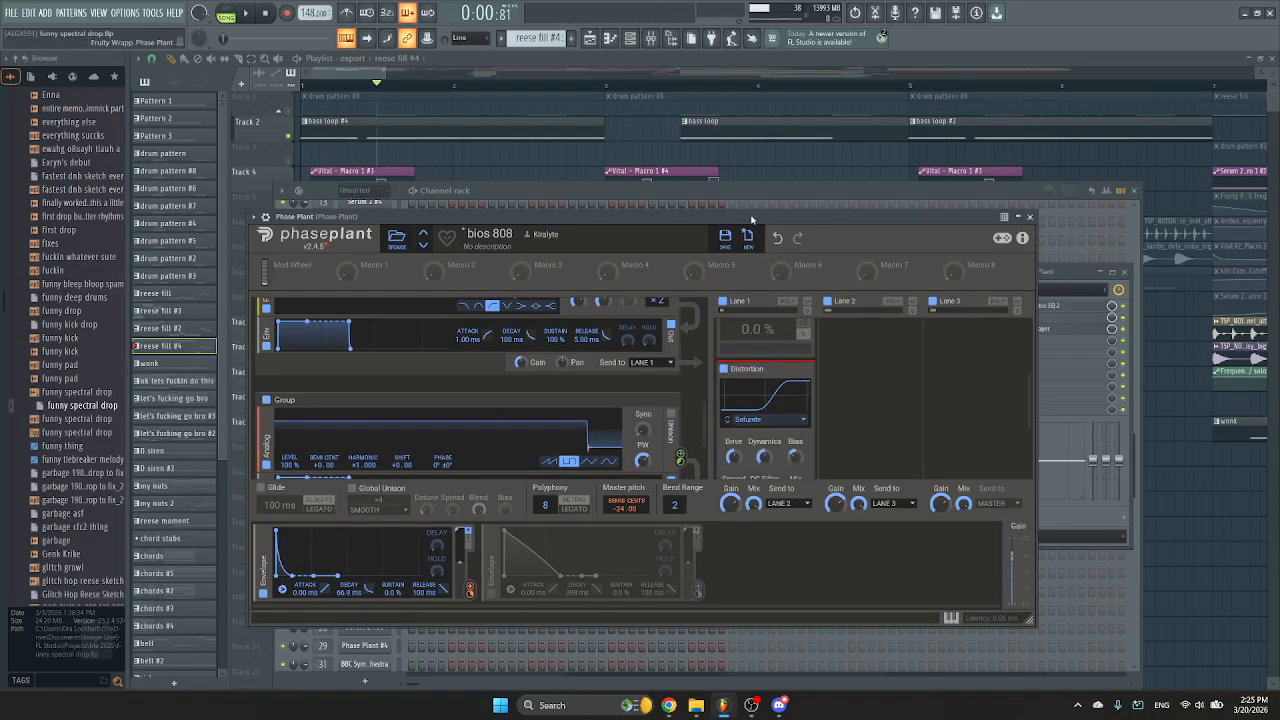
pyautogui.press('x')
pyautogui.scroll(3, 964, 400)
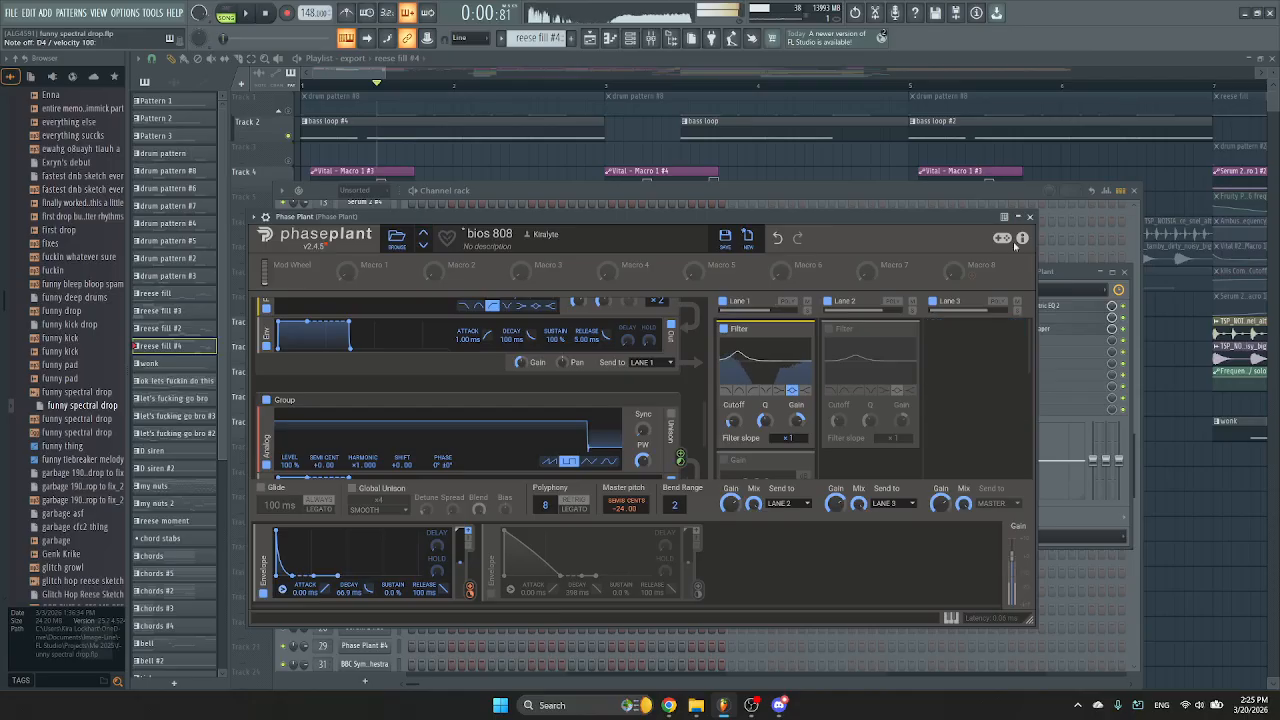
# Close Phase Plant and open the Fruity Parametric EQ 2 on the Phase Plant mixer track.
pyautogui.click(1030, 216)
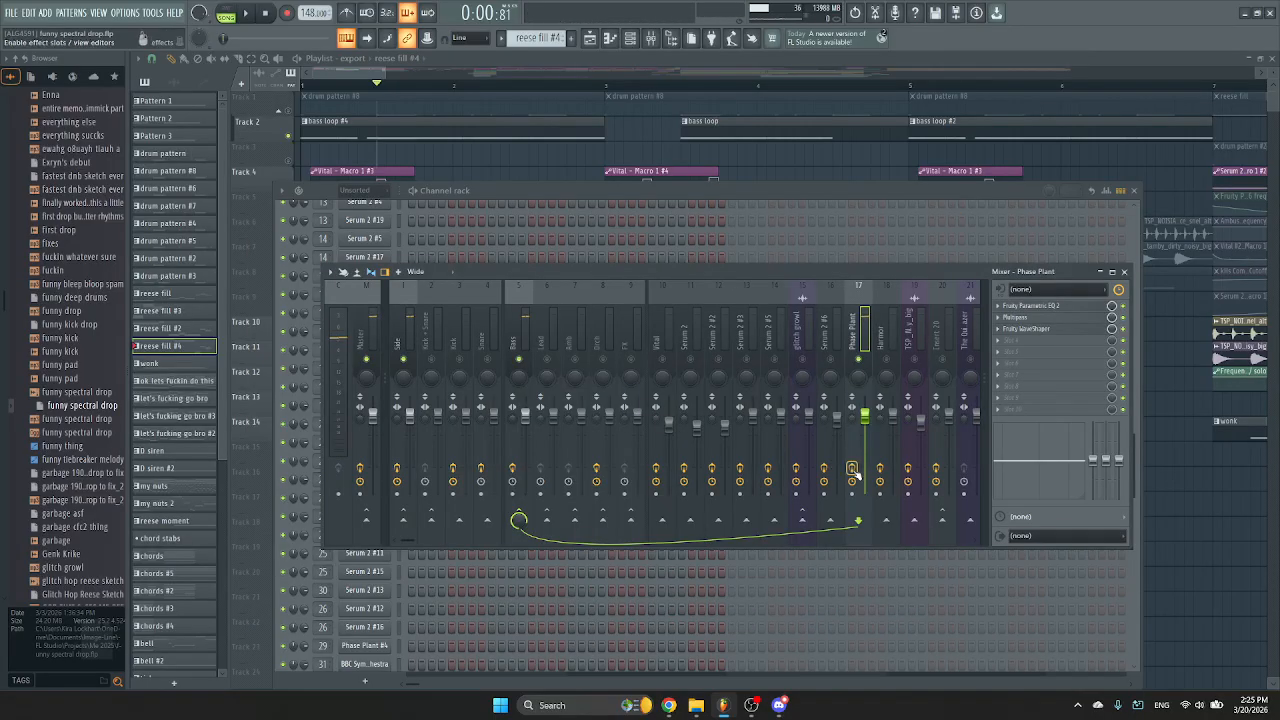
pyautogui.click(1040, 307)
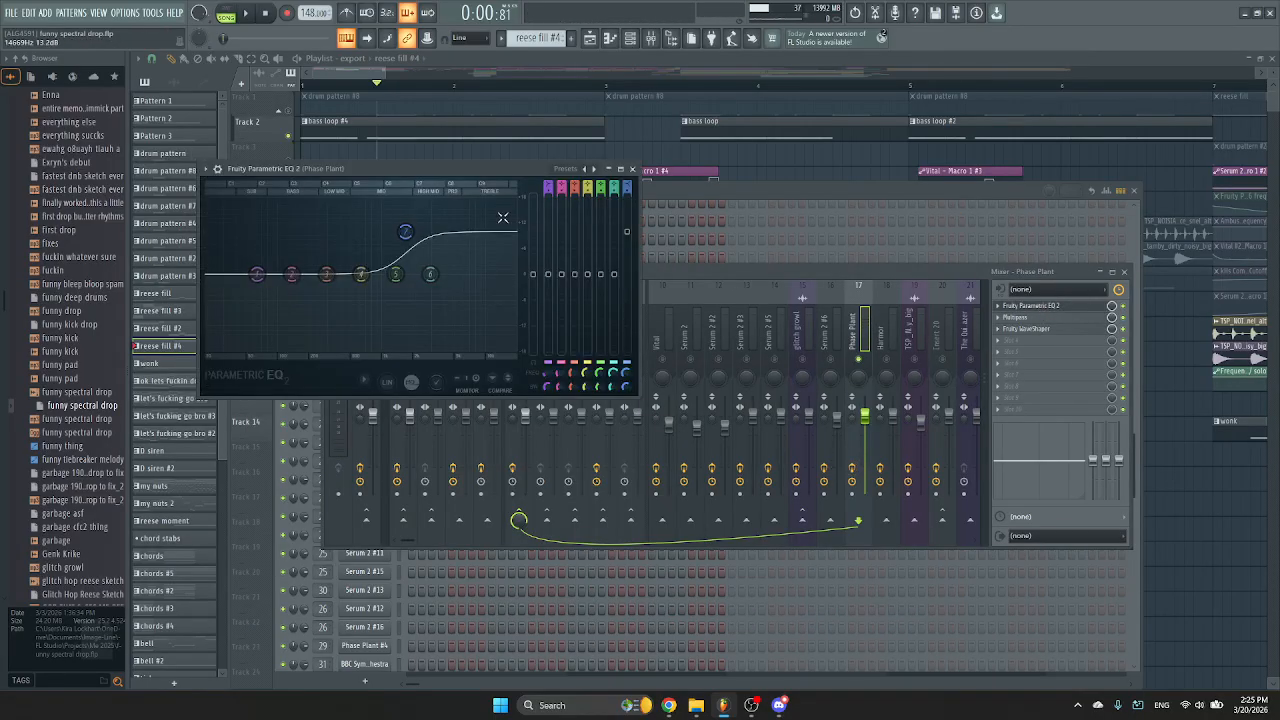
# Close the EQ, inspect Multipass and Fruity WaveShaper on the Phase Plant mixer track, and audition the bass.
pyautogui.click(633, 170)
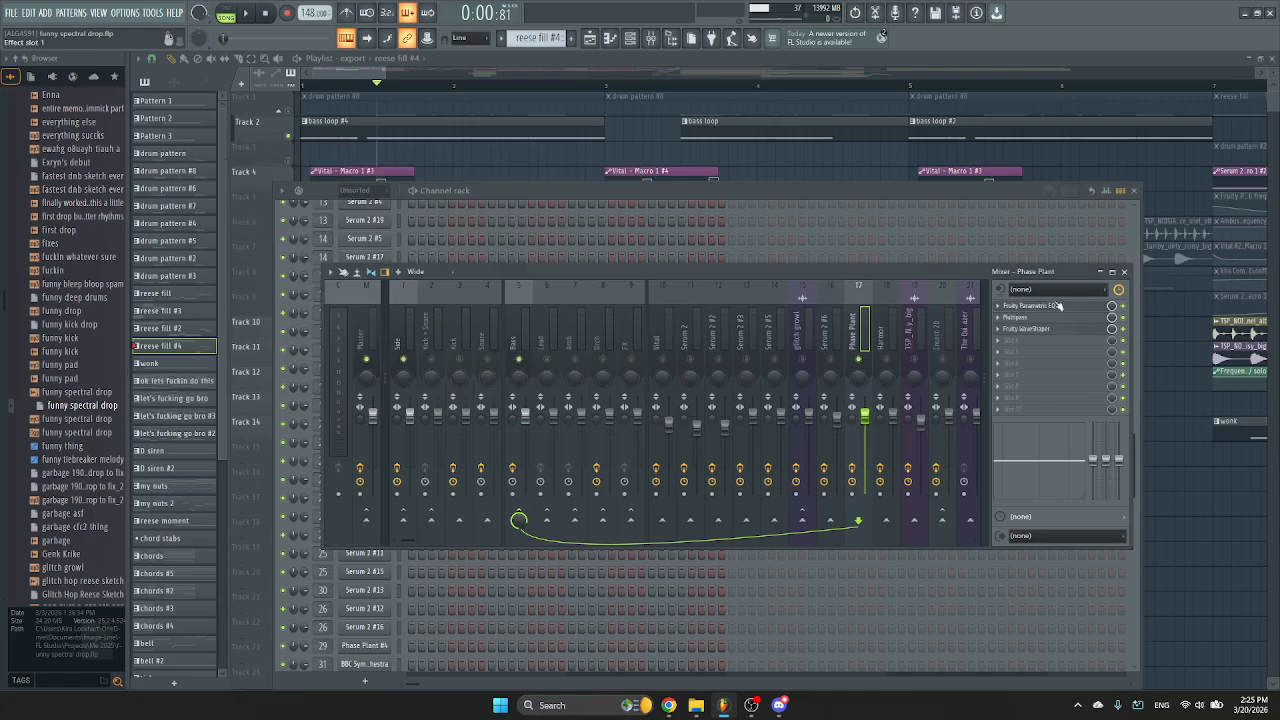
pyautogui.click(1040, 320)
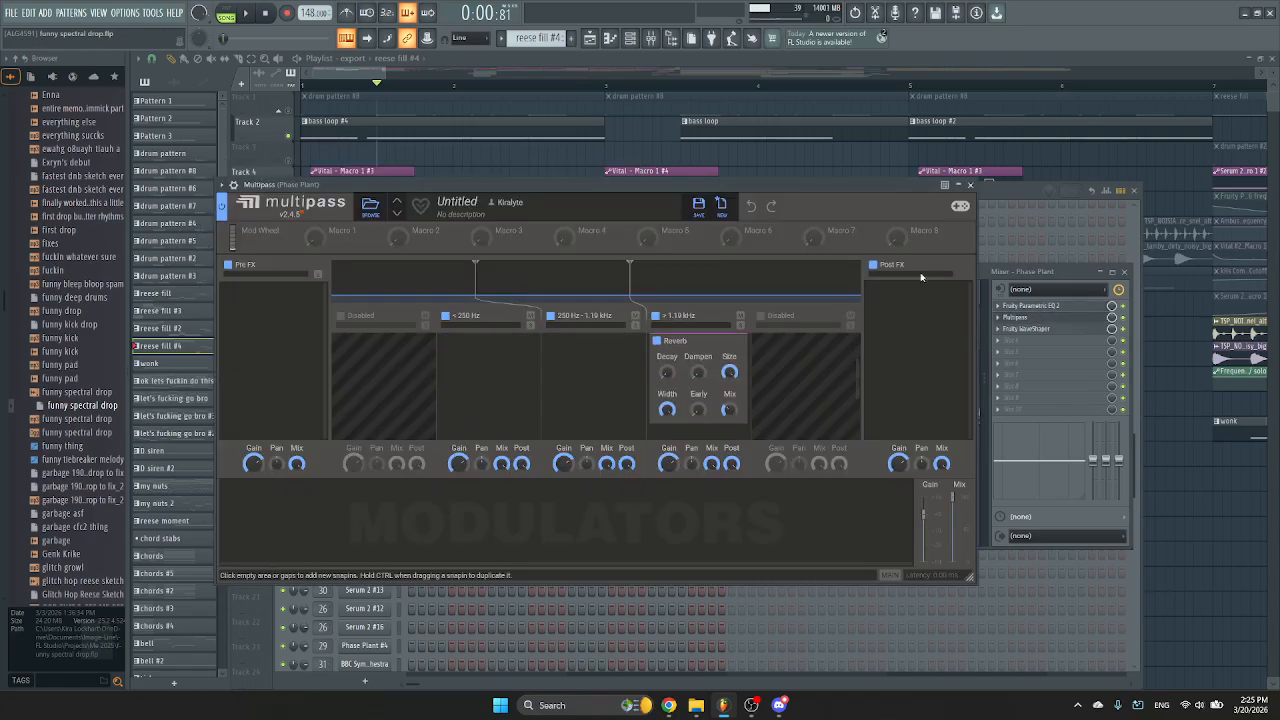
pyautogui.click(969, 185)
pyautogui.click(1058, 329)
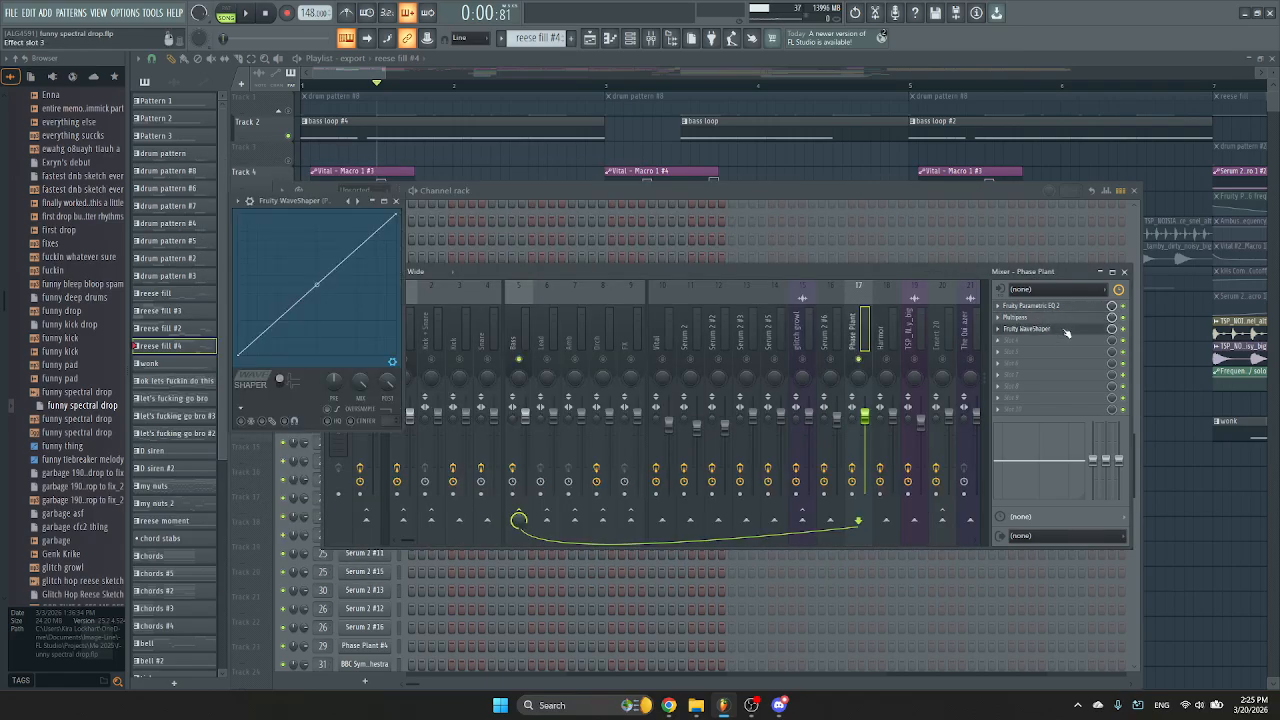
pyautogui.click(395, 201)
pyautogui.press('space')
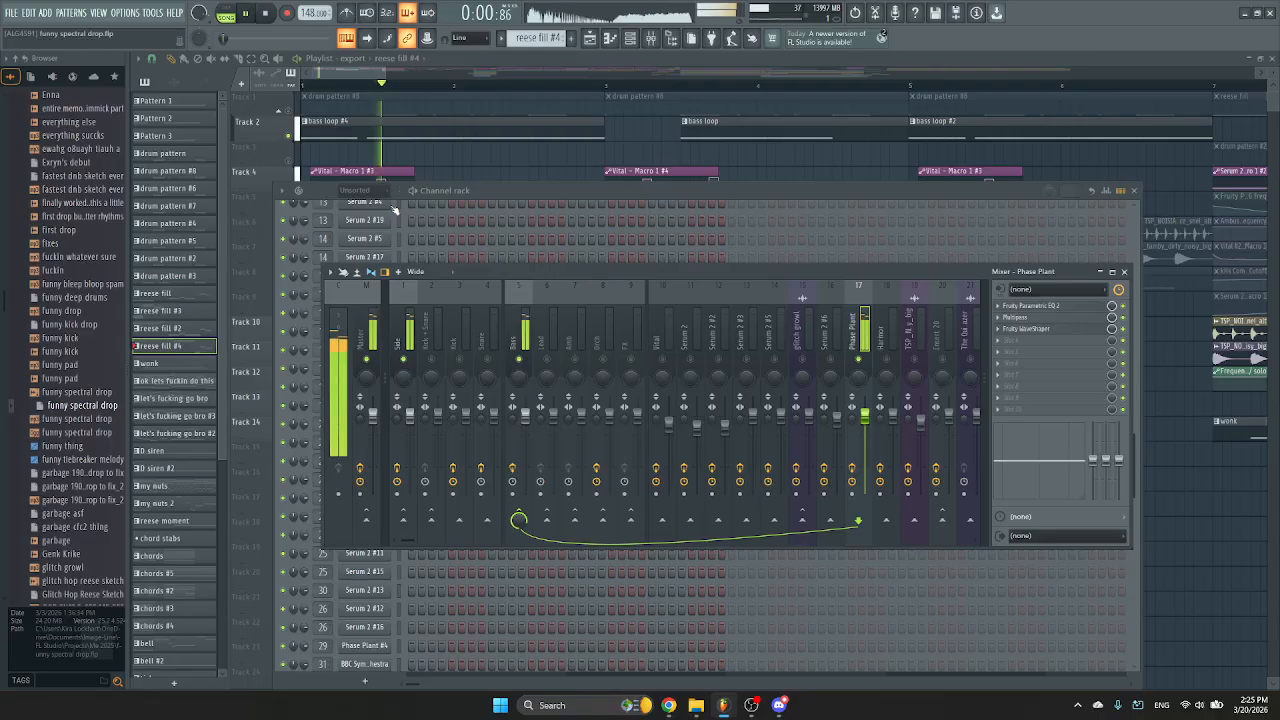
pyautogui.press('space')
# Reopen the Phase Plant channel's bios 808 patch, examine its envelope modulator, and close the plugin.
pyautogui.press('F9')
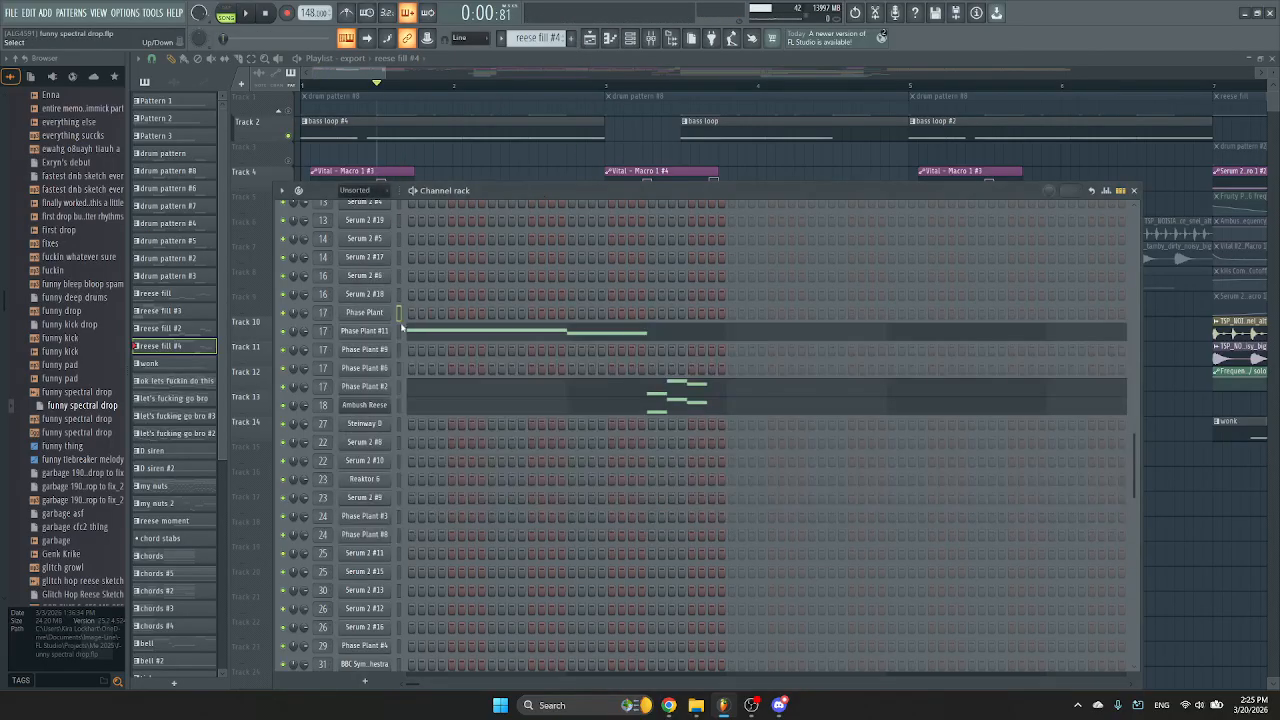
pyautogui.click(382, 313)
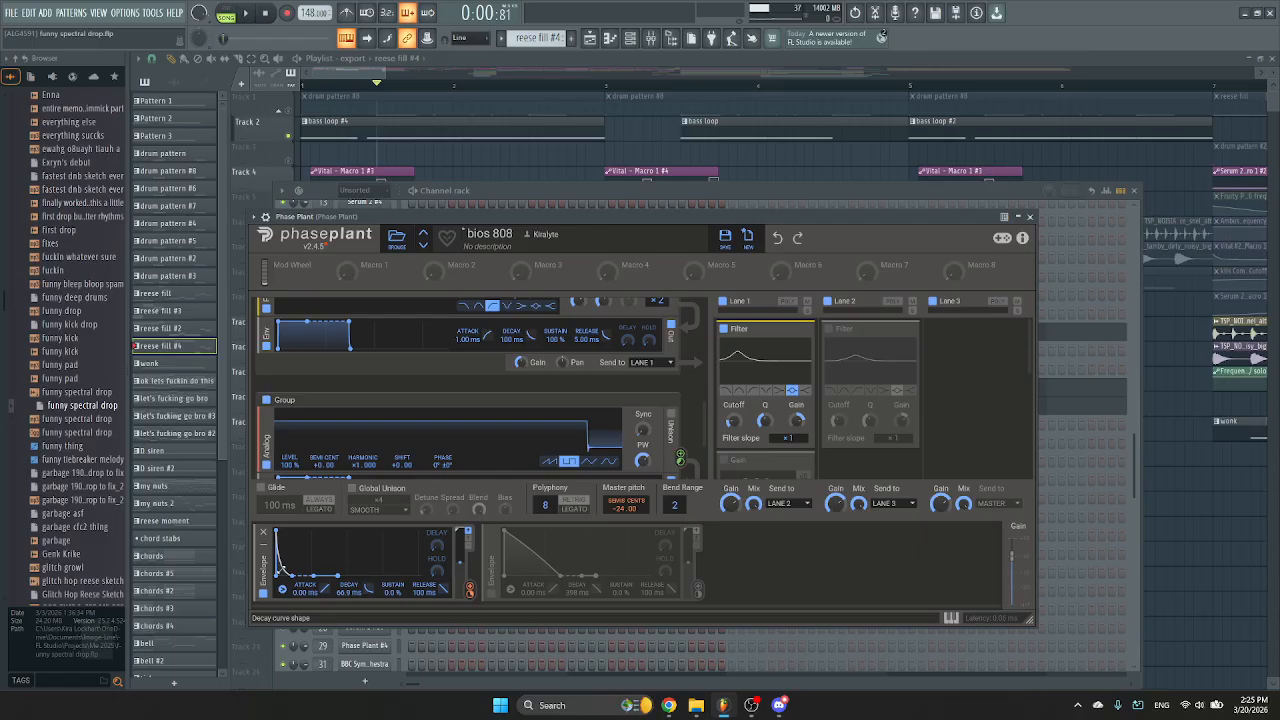
pyautogui.click(1030, 216)
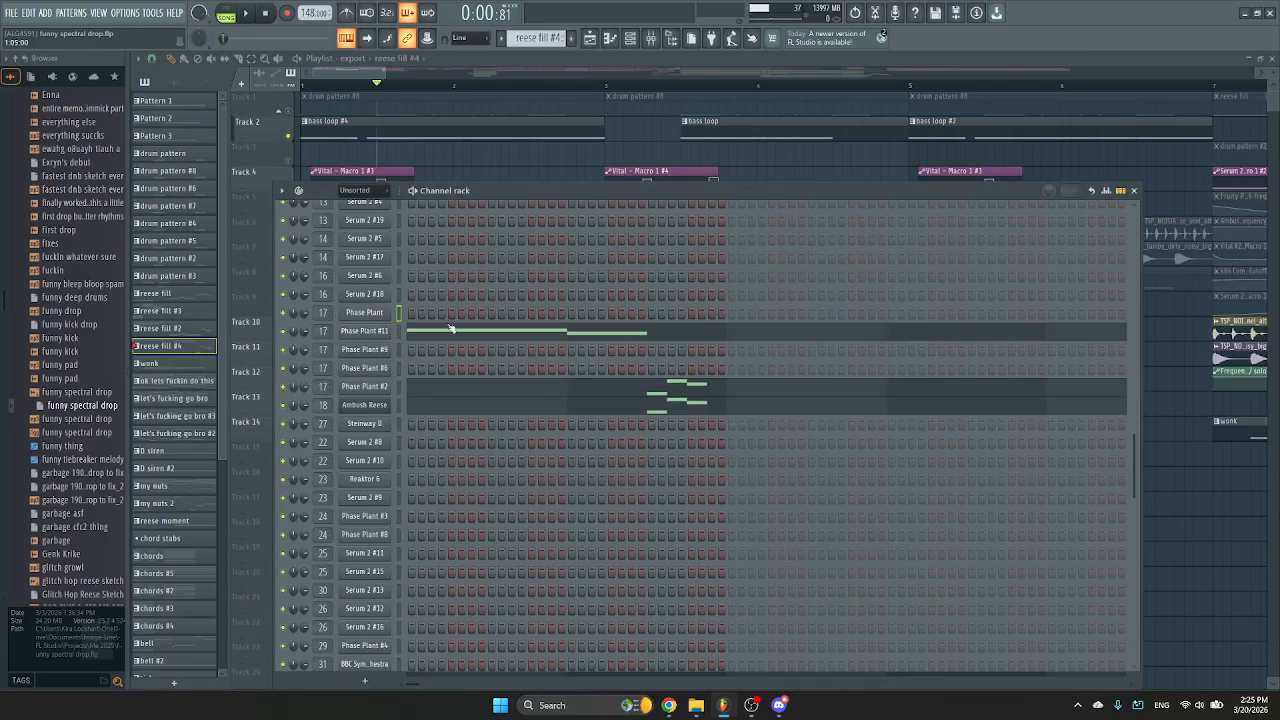
# Solo the Serum 2 #6 track in the mixer and audition it.
pyautogui.click(650, 38)
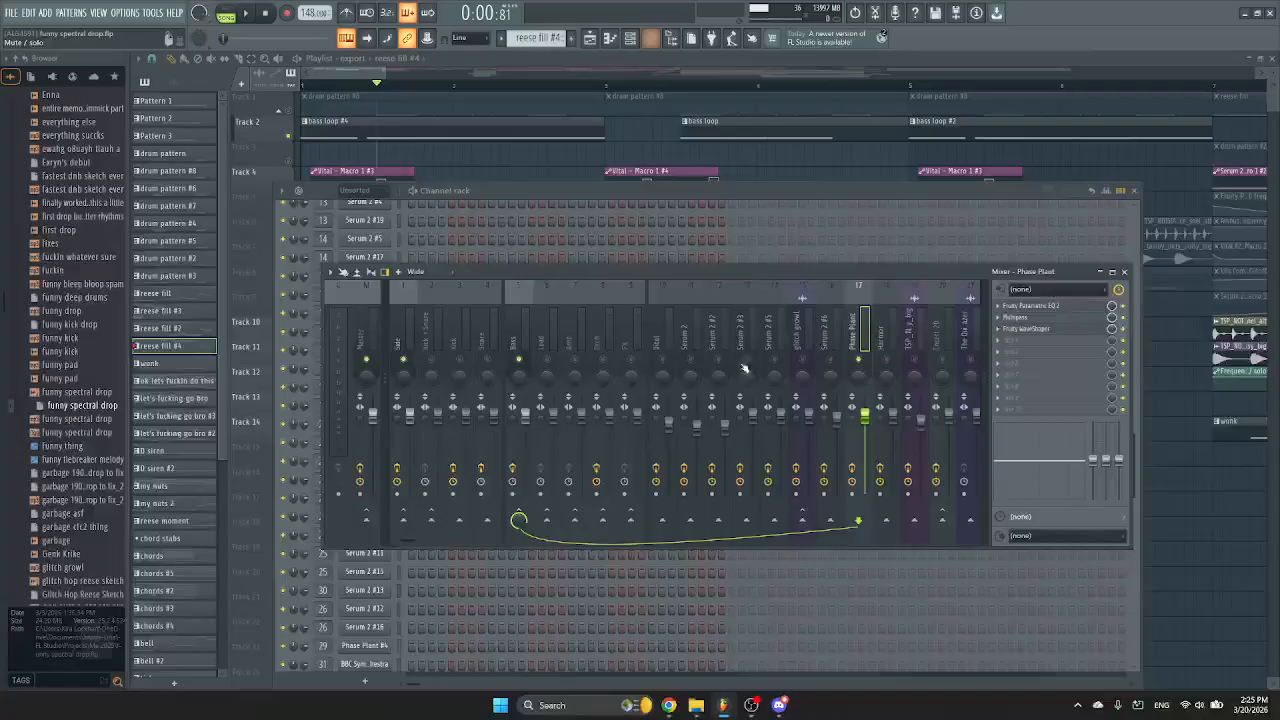
pyautogui.click(838, 345)
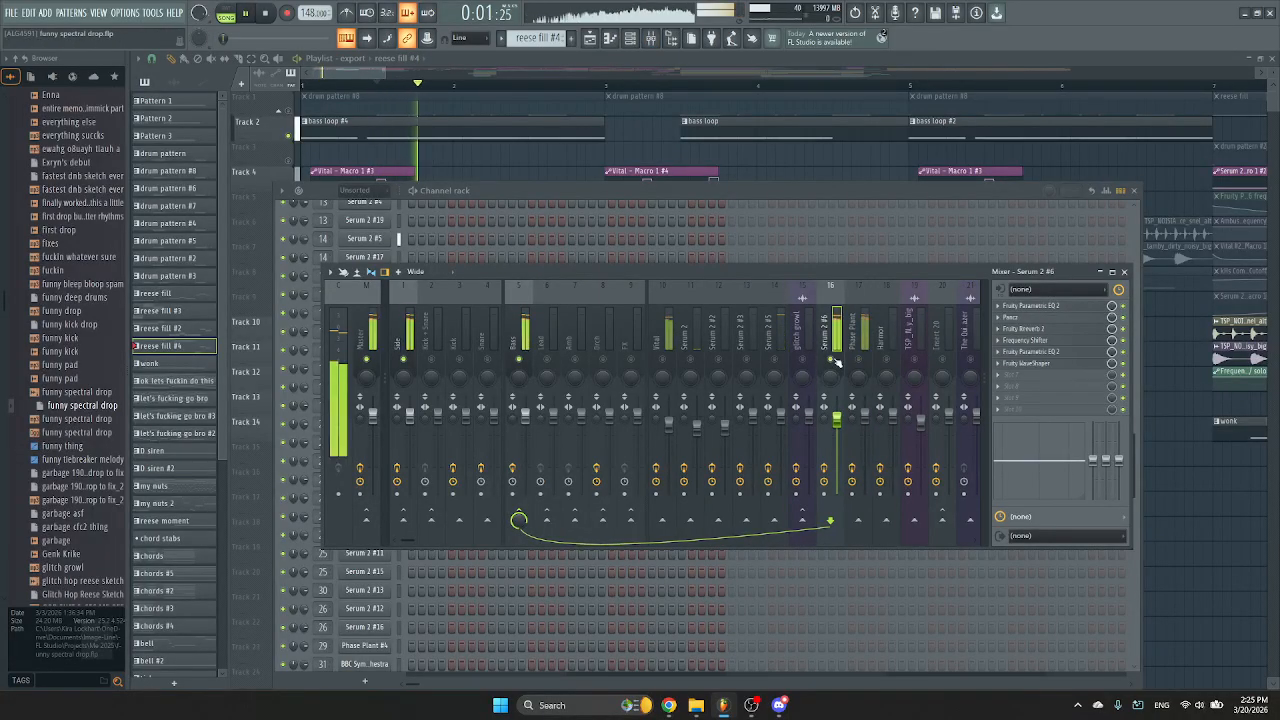
# Select the bass loop #4 pattern and open its Serum 2 #6 channel, examining the patch's oscillator, filter, LFO and preset name.
pyautogui.click(743, 186)
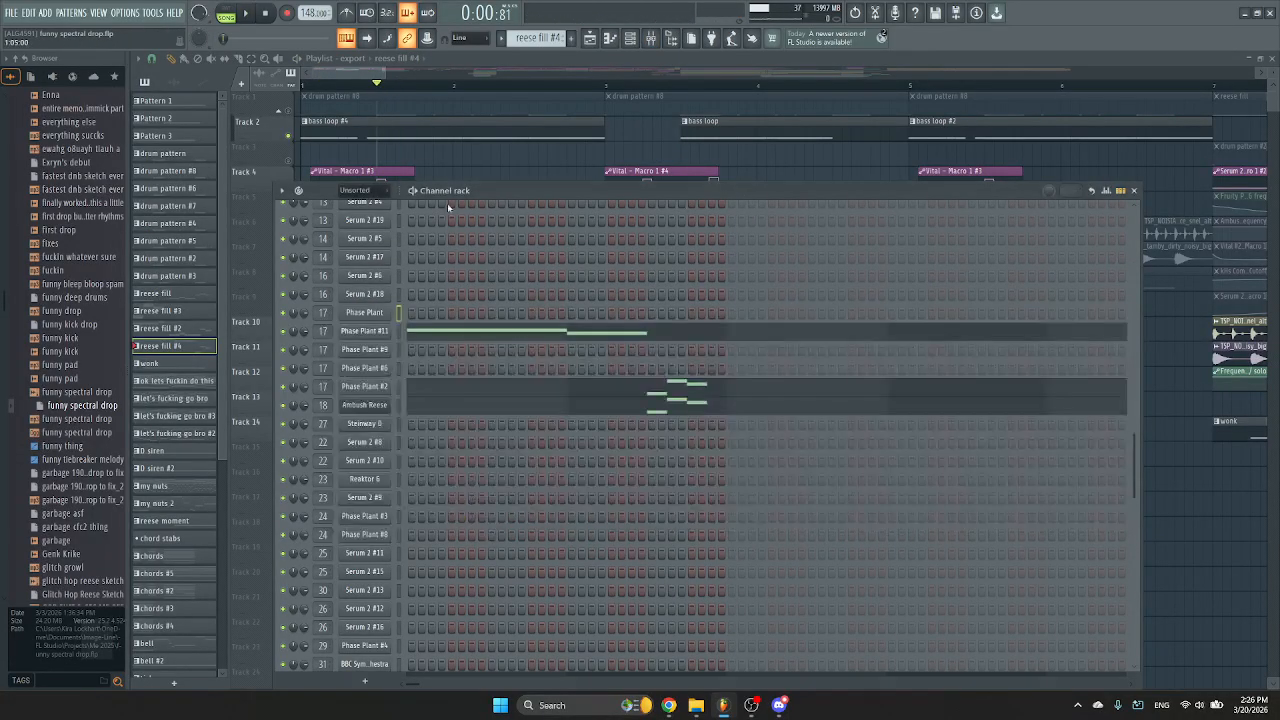
pyautogui.scroll(4, 463, 314)
pyautogui.click(402, 131)
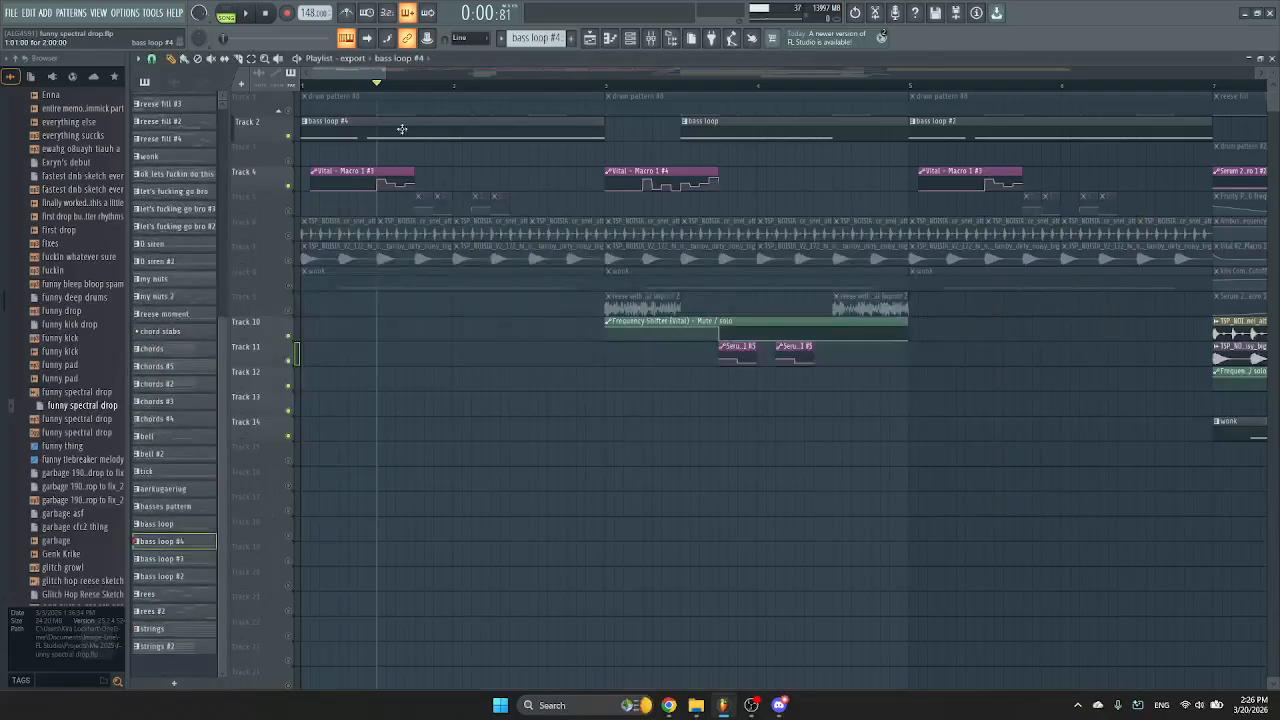
pyautogui.click(631, 37)
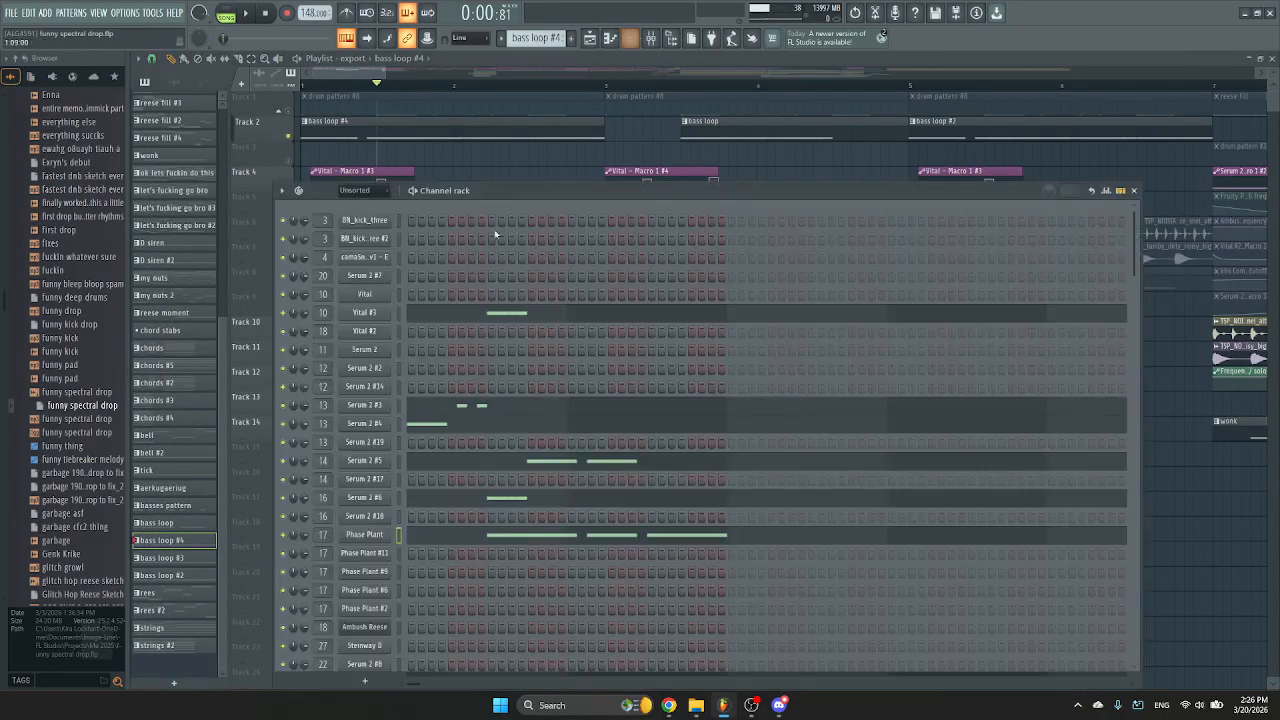
pyautogui.click(368, 502)
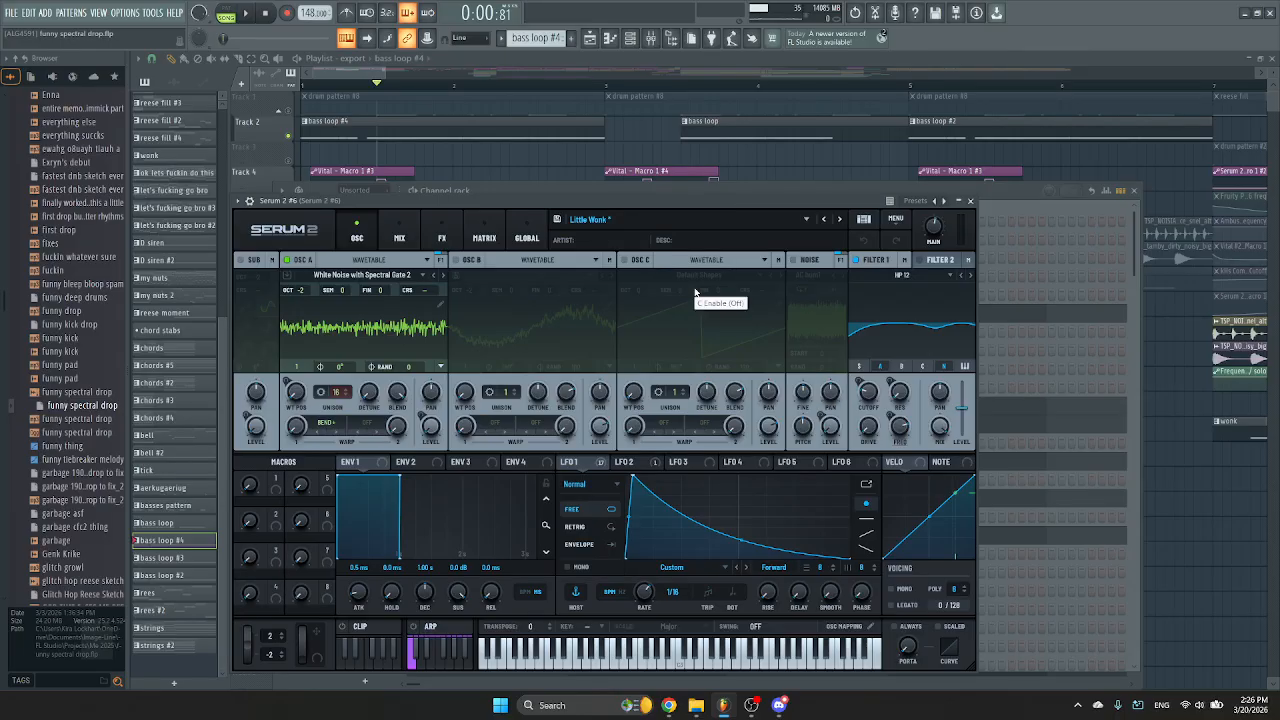
pyautogui.click(627, 219)
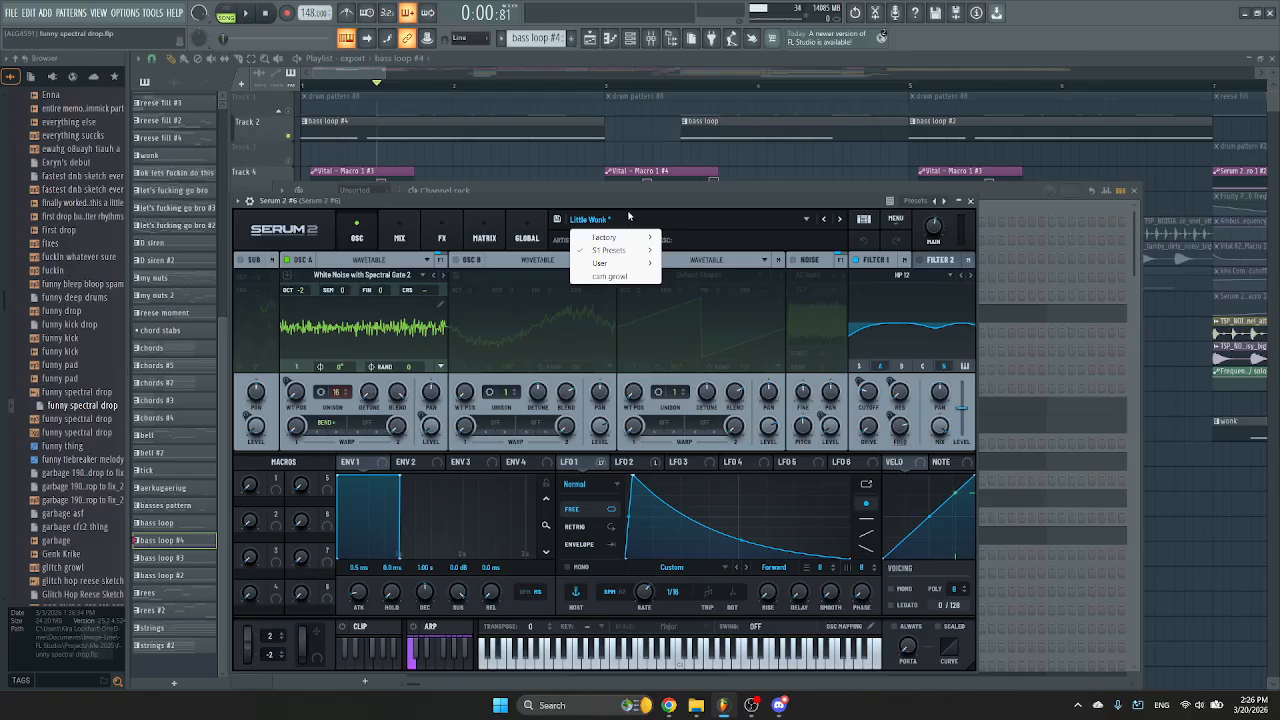
pyautogui.click(626, 202)
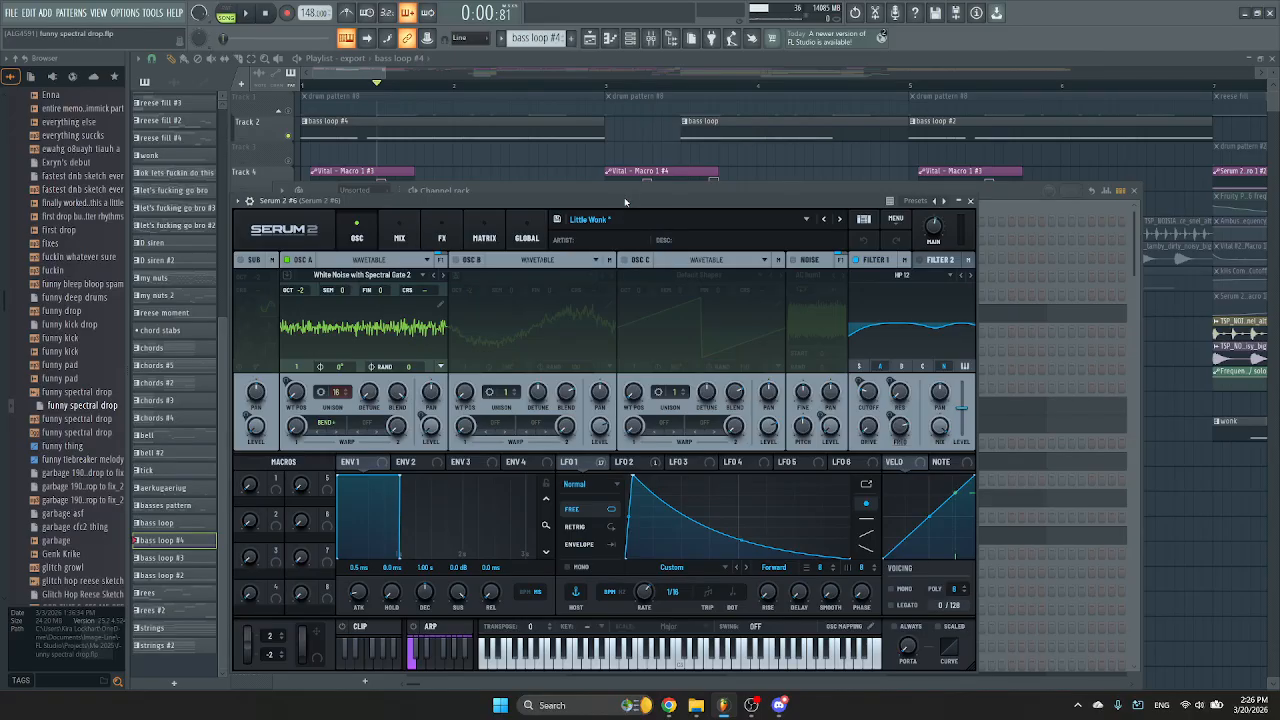
# Remove the disabled Hyper/Dimension, Phaser, Chorus and Reverb modules from Serum 2 #6's main effects chain.
pyautogui.click(455, 235)
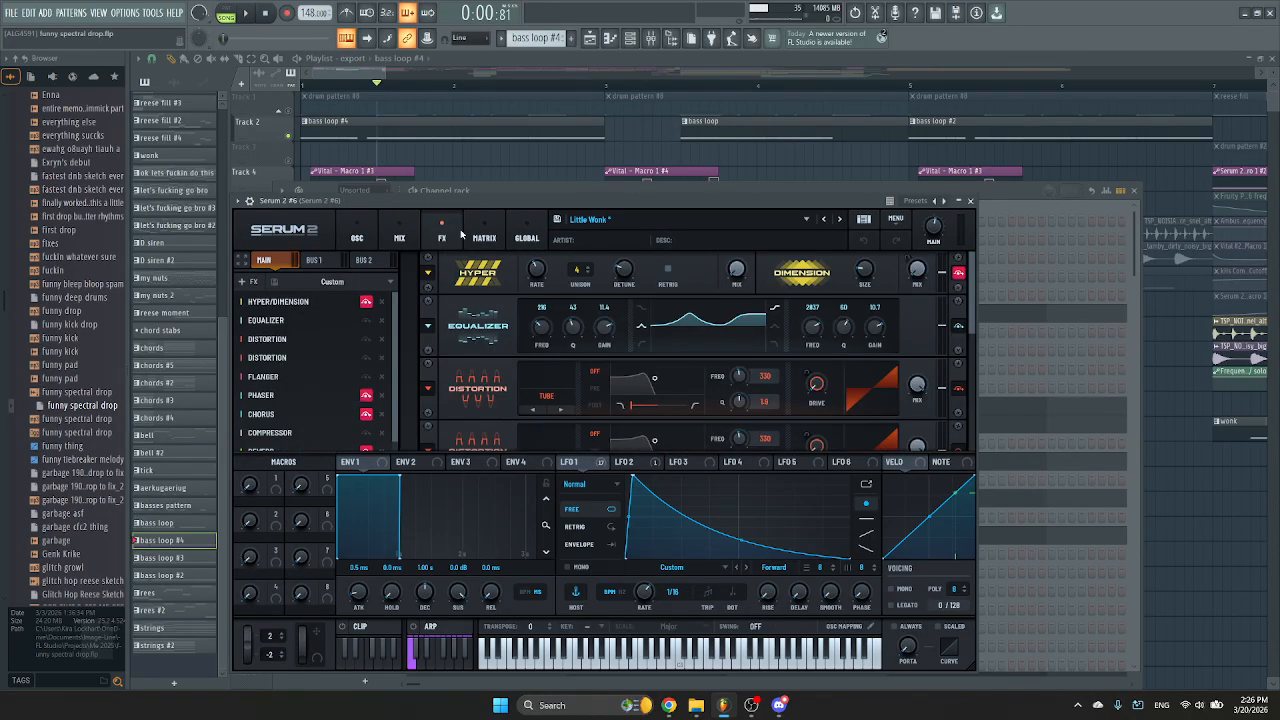
pyautogui.click(381, 301)
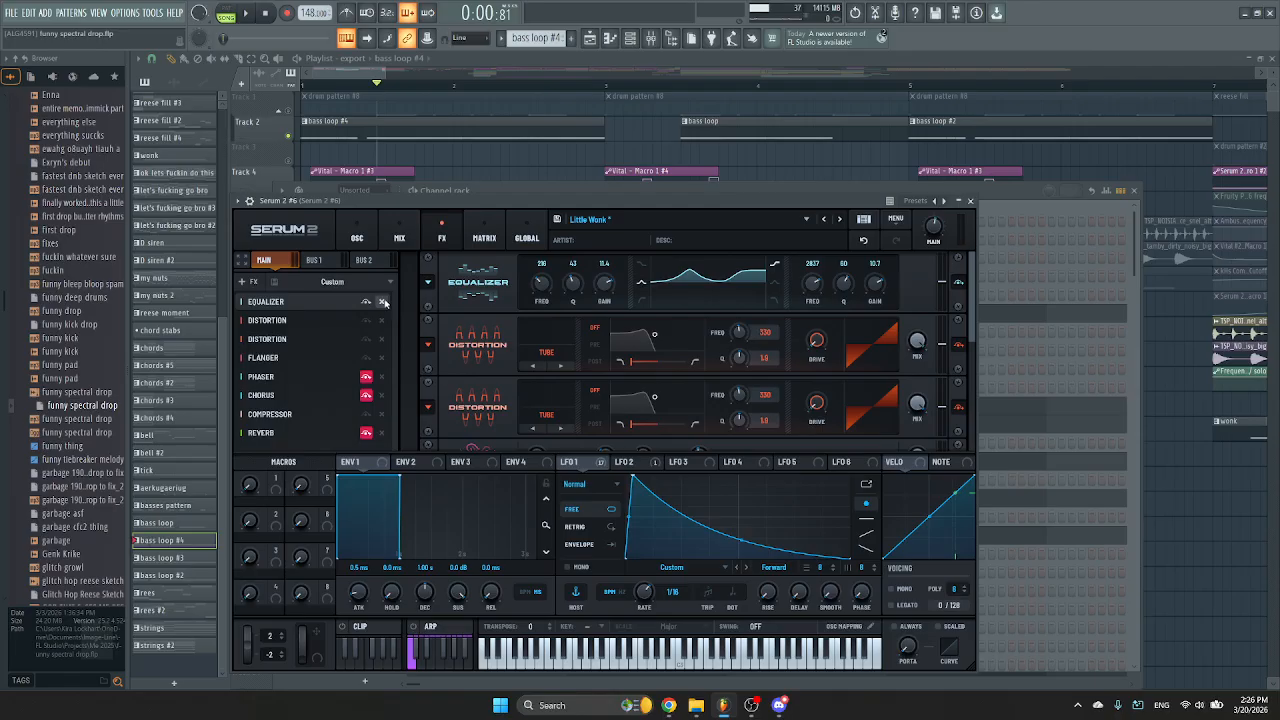
pyautogui.click(381, 378)
pyautogui.click(381, 378)
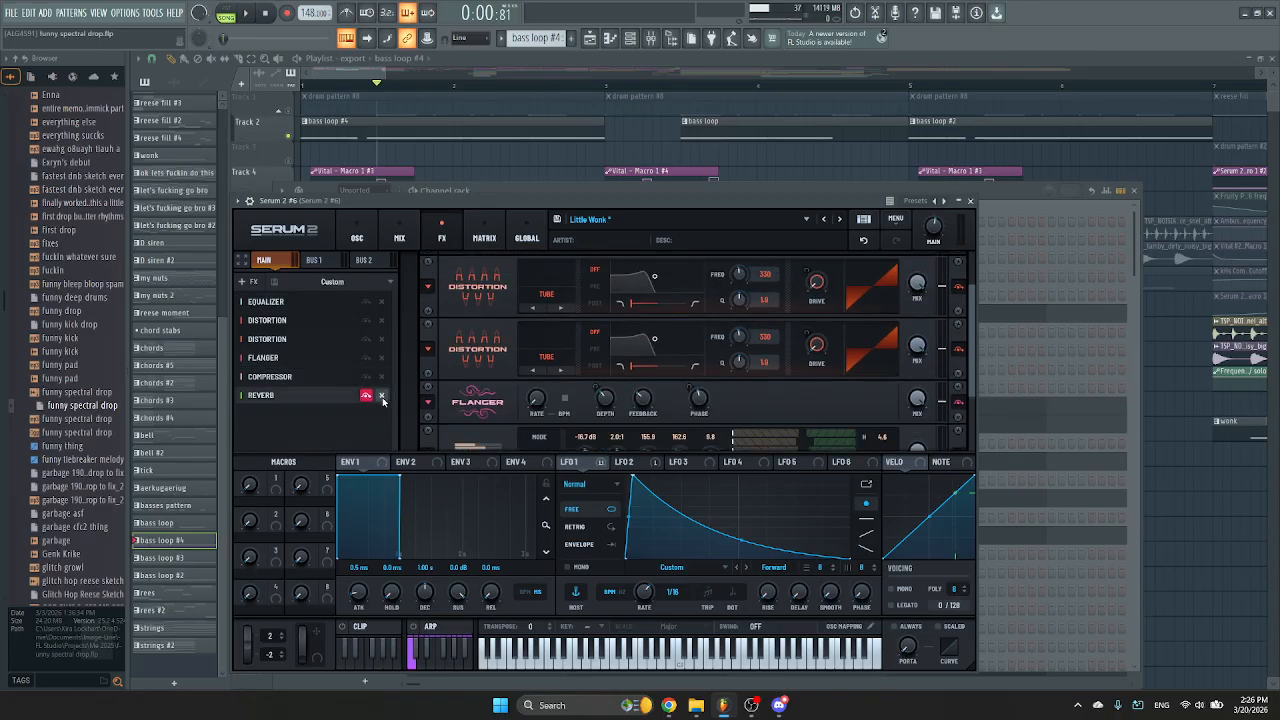
pyautogui.click(381, 396)
# Bypass the remaining Equalizer, both Distortions, Flanger and Compressor in Serum 2 #6's effects chain to hear the dry patch.
pyautogui.click(630, 38)
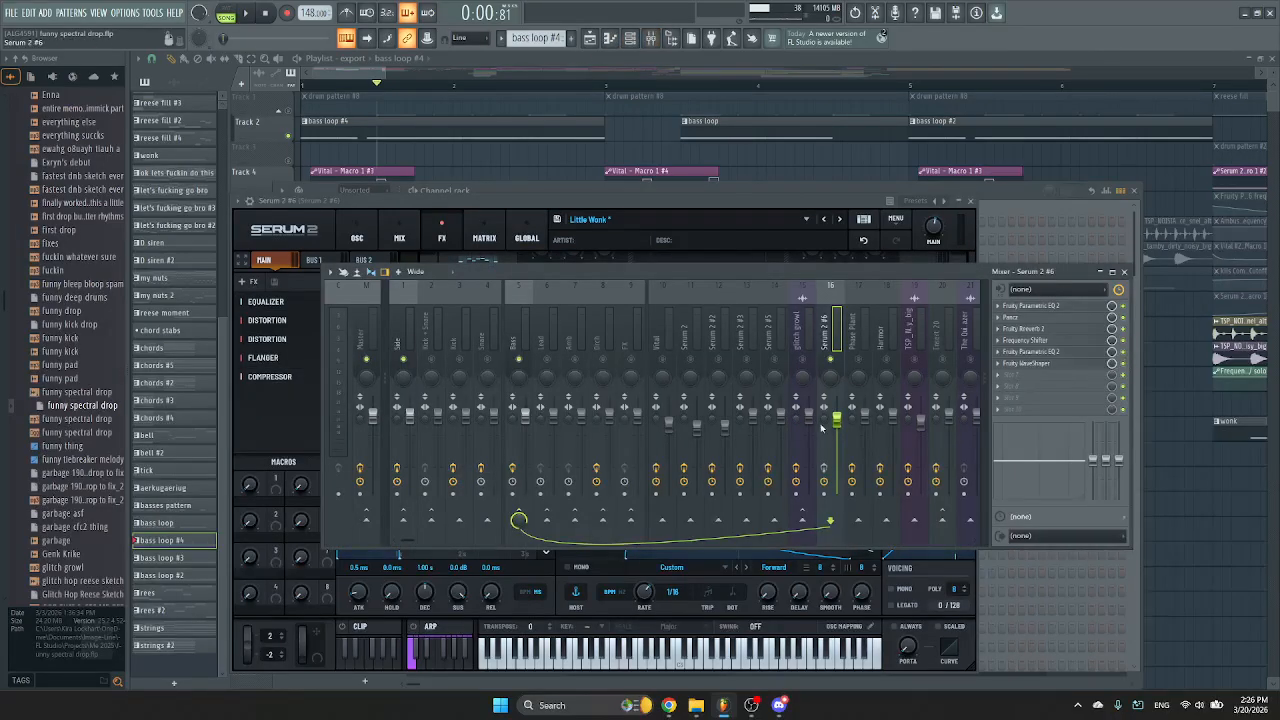
pyautogui.click(440, 265)
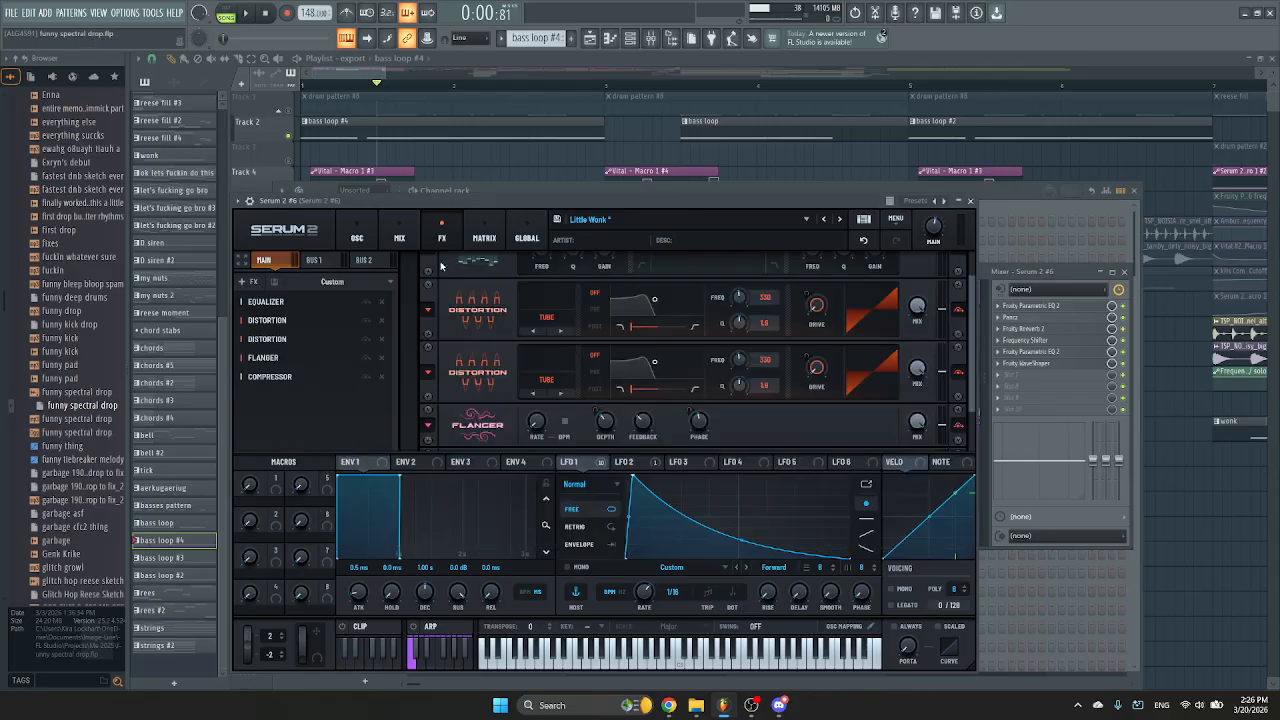
pyautogui.click(366, 301)
pyautogui.click(366, 320)
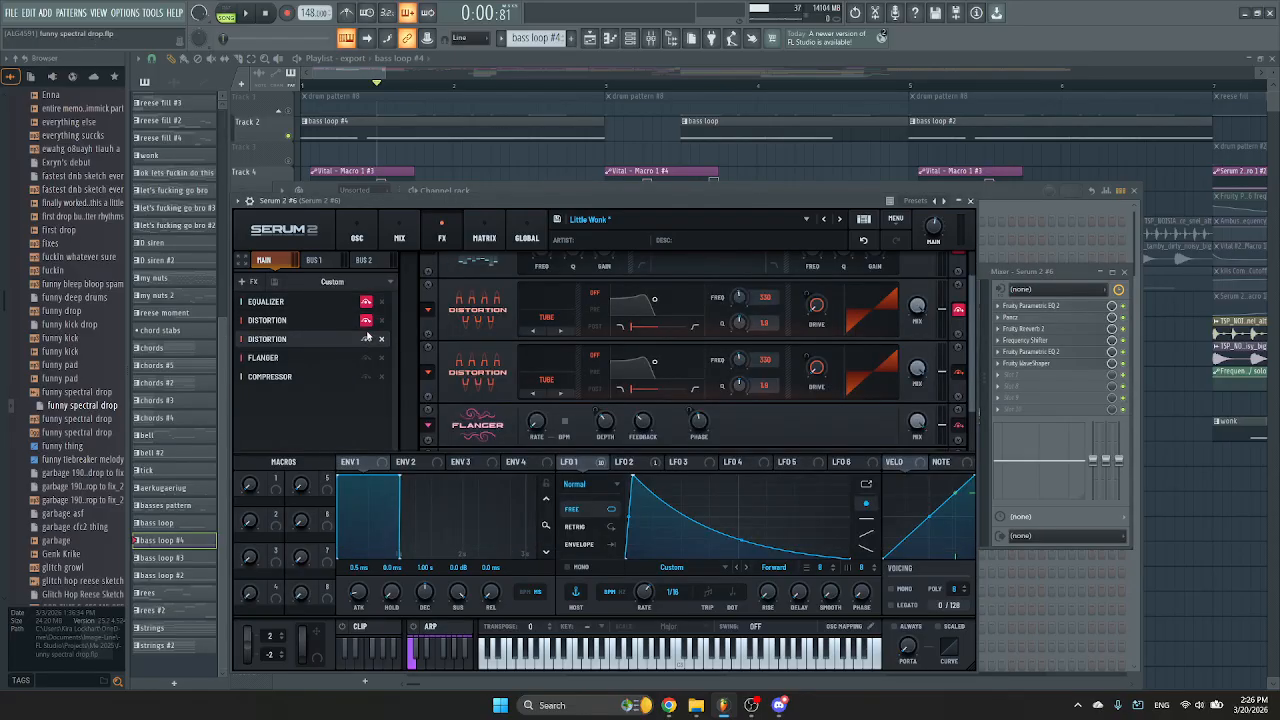
pyautogui.click(366, 339)
pyautogui.click(366, 357)
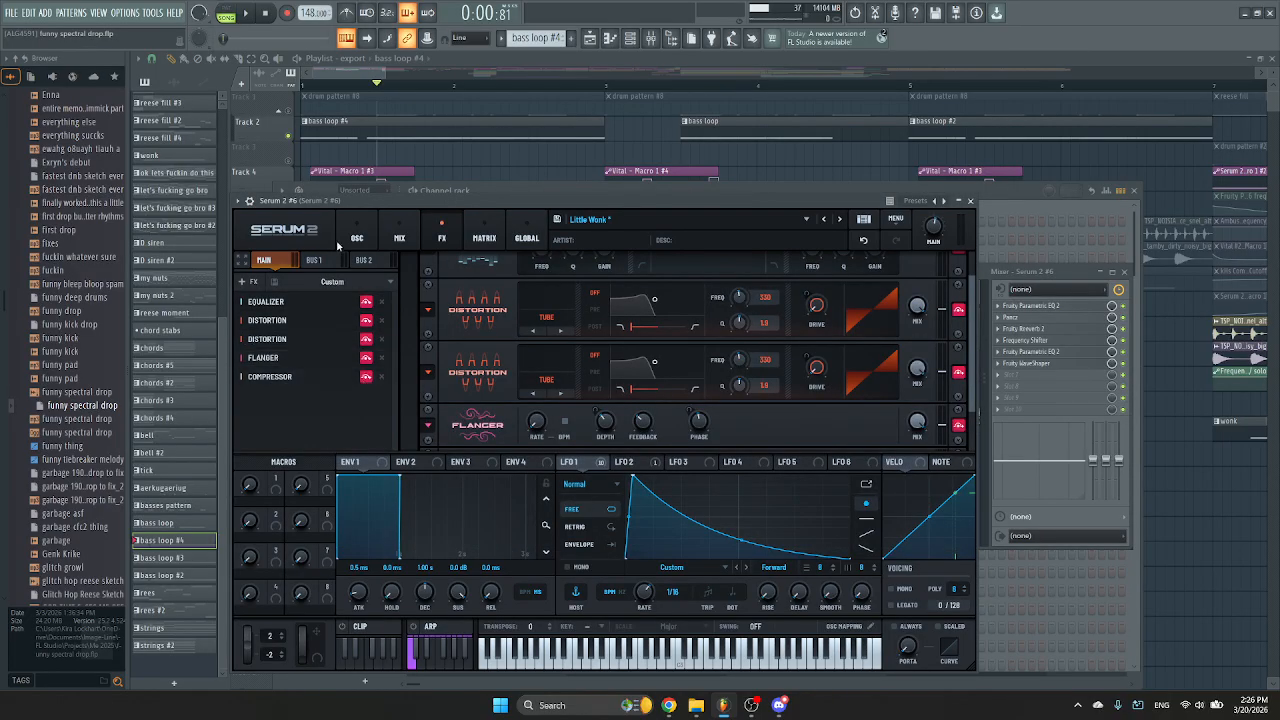
# Audition the dry White Noise with Spectral Gate 2 oscillator with Filter 1 off, and switch the filter back on.
pyautogui.click(357, 238)
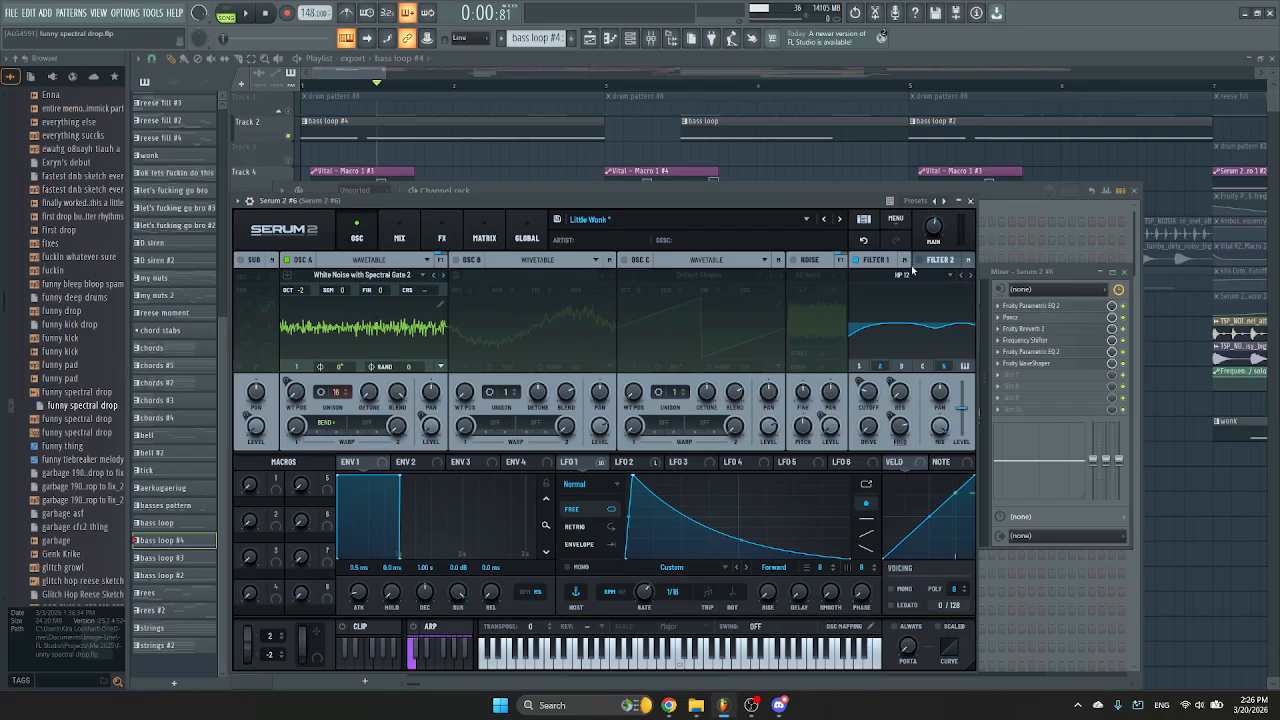
pyautogui.click(856, 260)
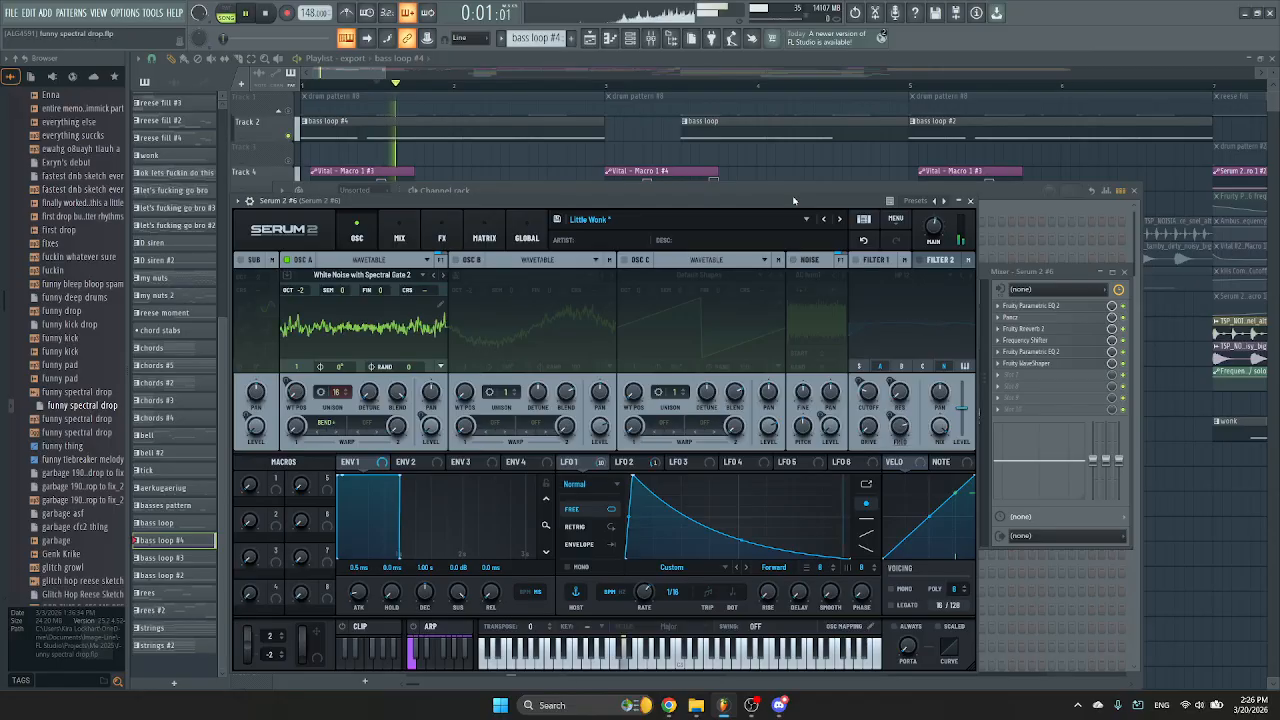
pyautogui.click(856, 260)
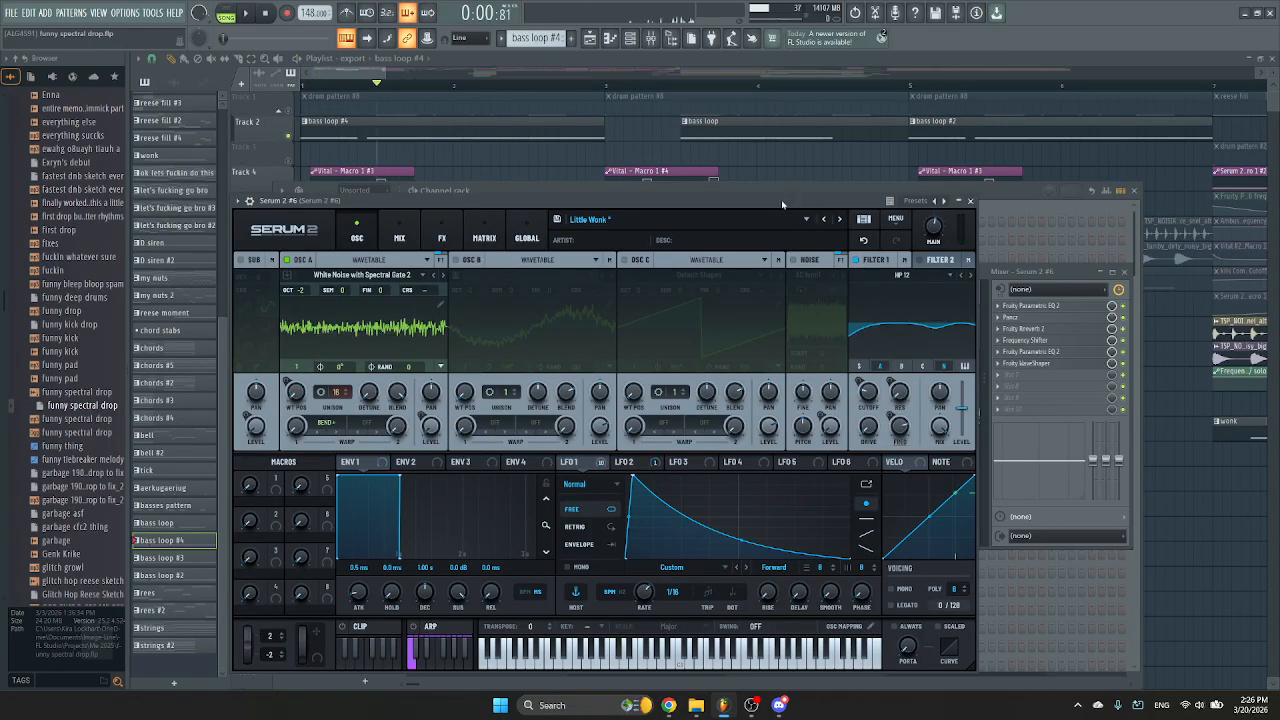
# Re-enable the Equalizer, both Distortions, Flanger and Compressor one by one while auditioning the bass, and close Serum 2 #6.
pyautogui.click(441, 237)
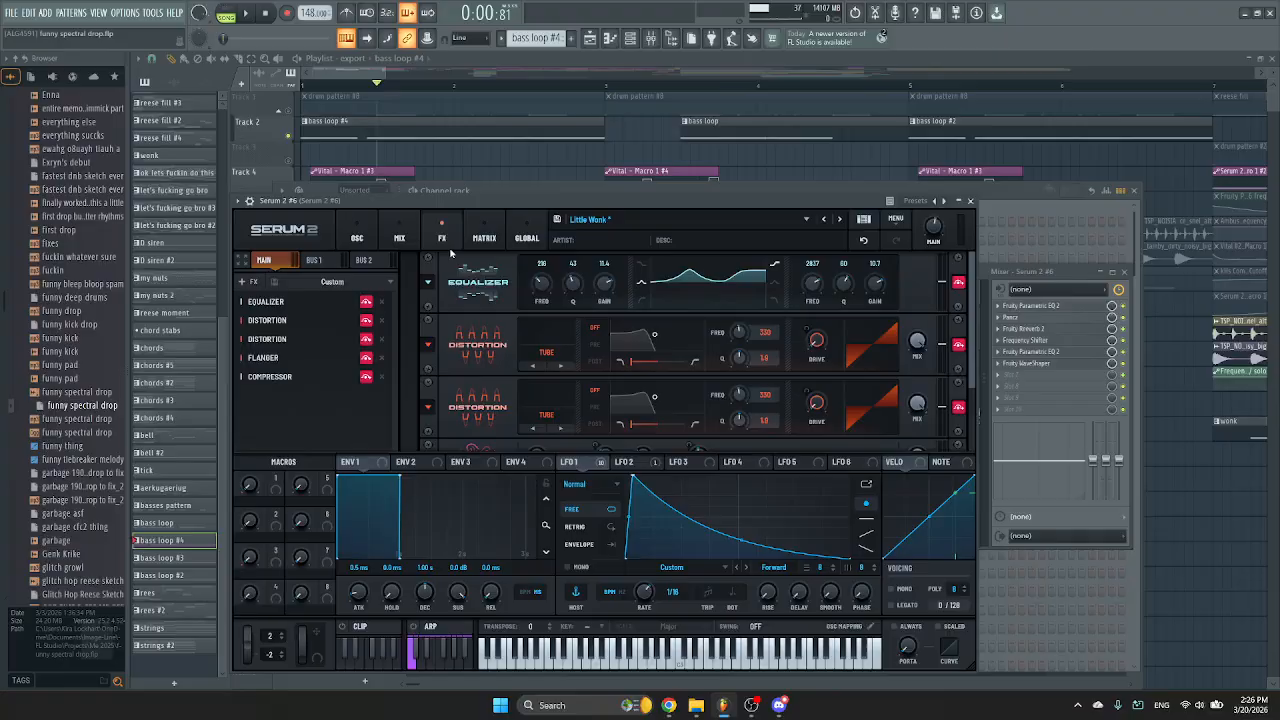
pyautogui.click(366, 302)
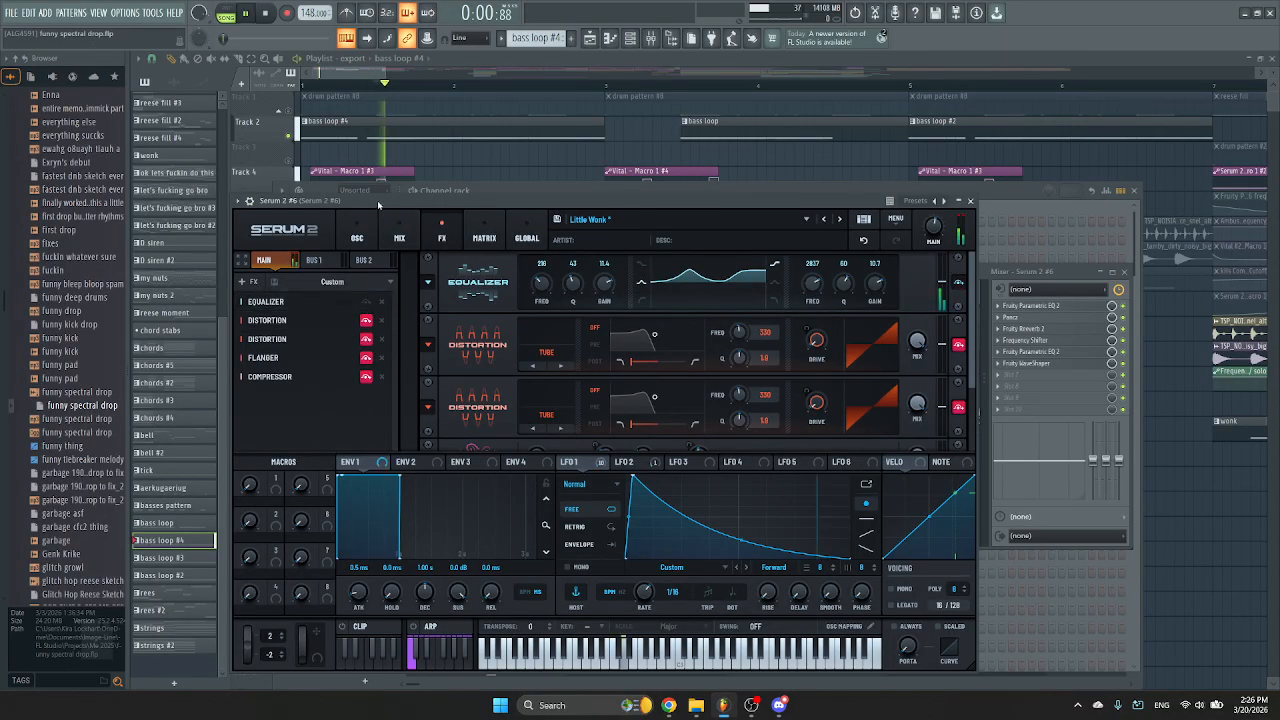
pyautogui.click(366, 320)
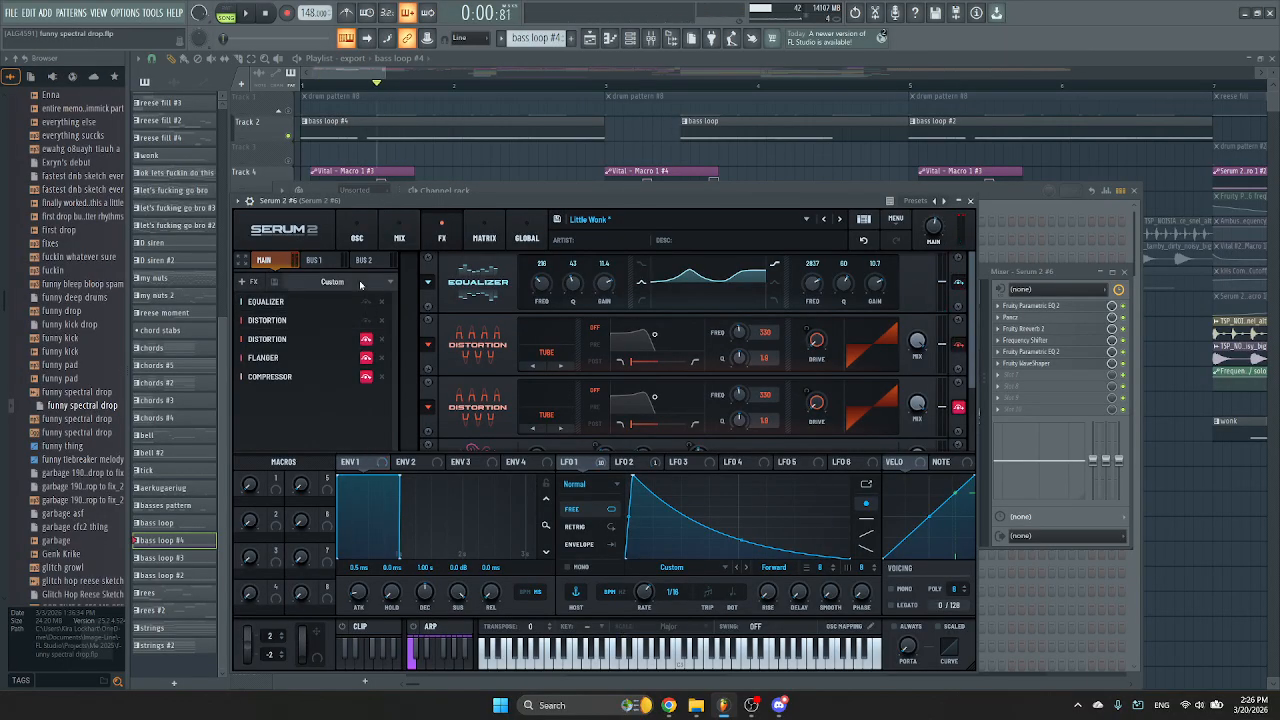
pyautogui.click(366, 339)
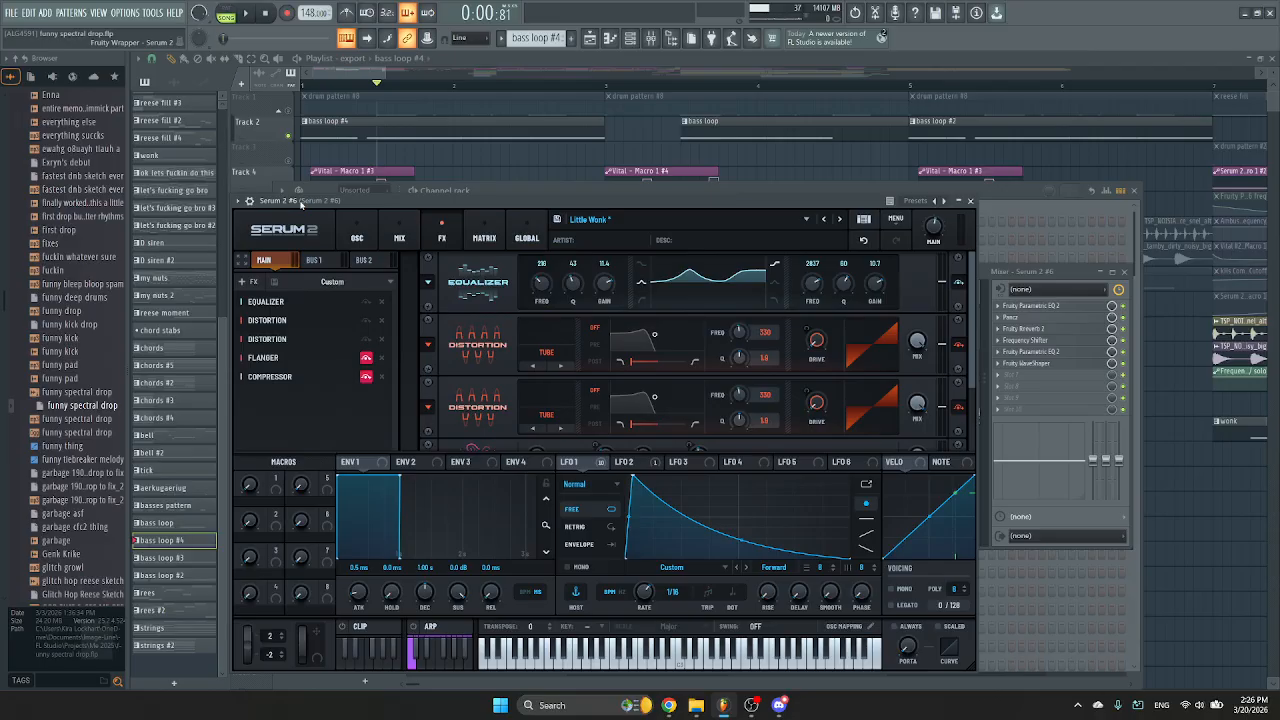
pyautogui.scroll(-3, 897, 440)
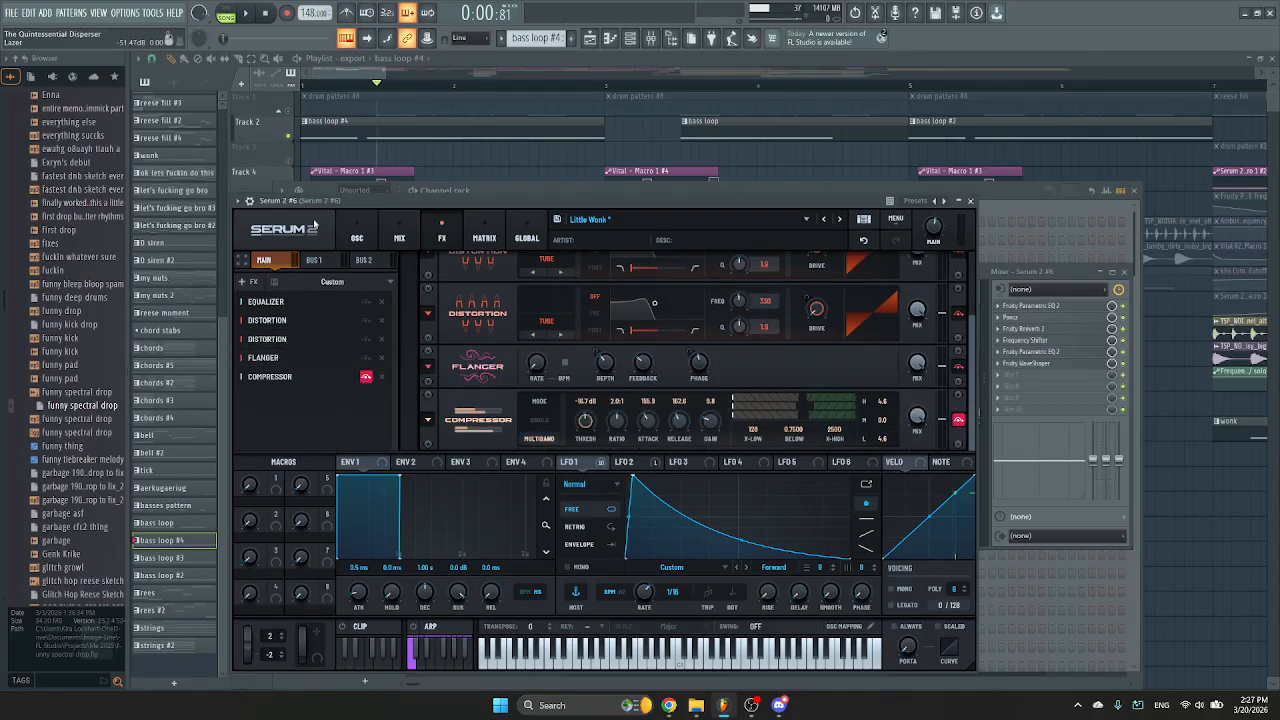
pyautogui.click(368, 378)
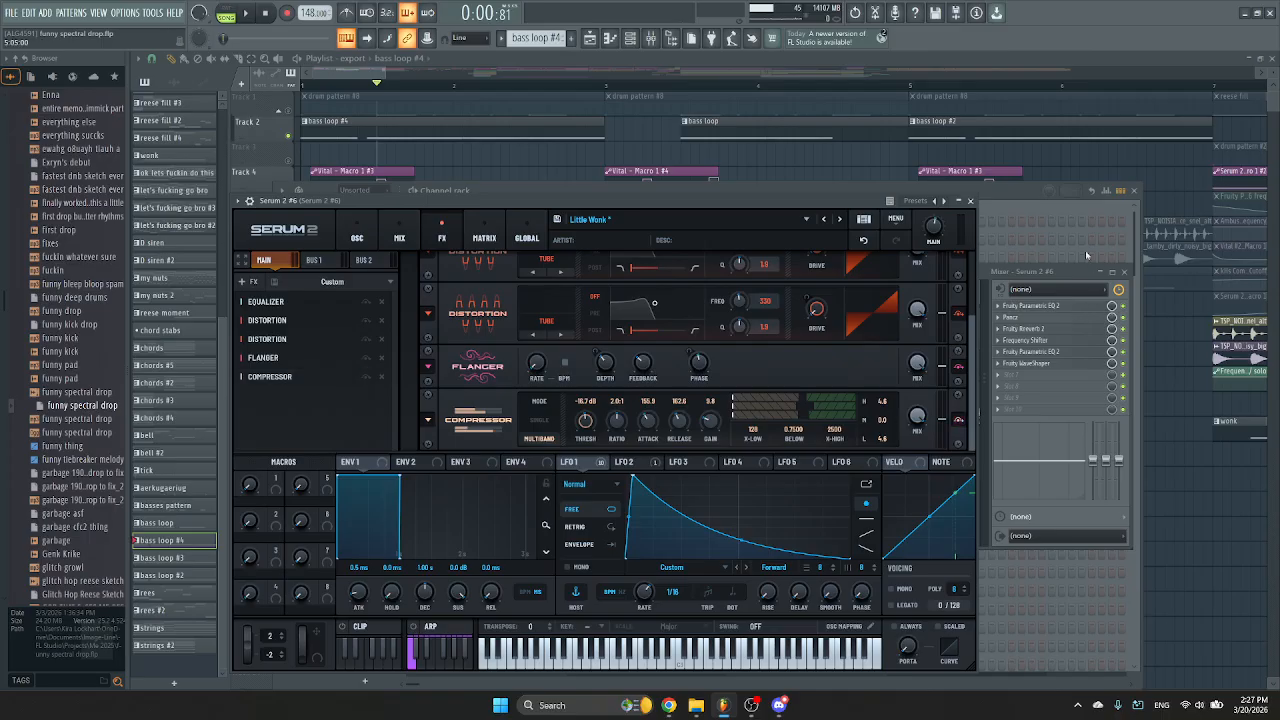
pyautogui.click(970, 200)
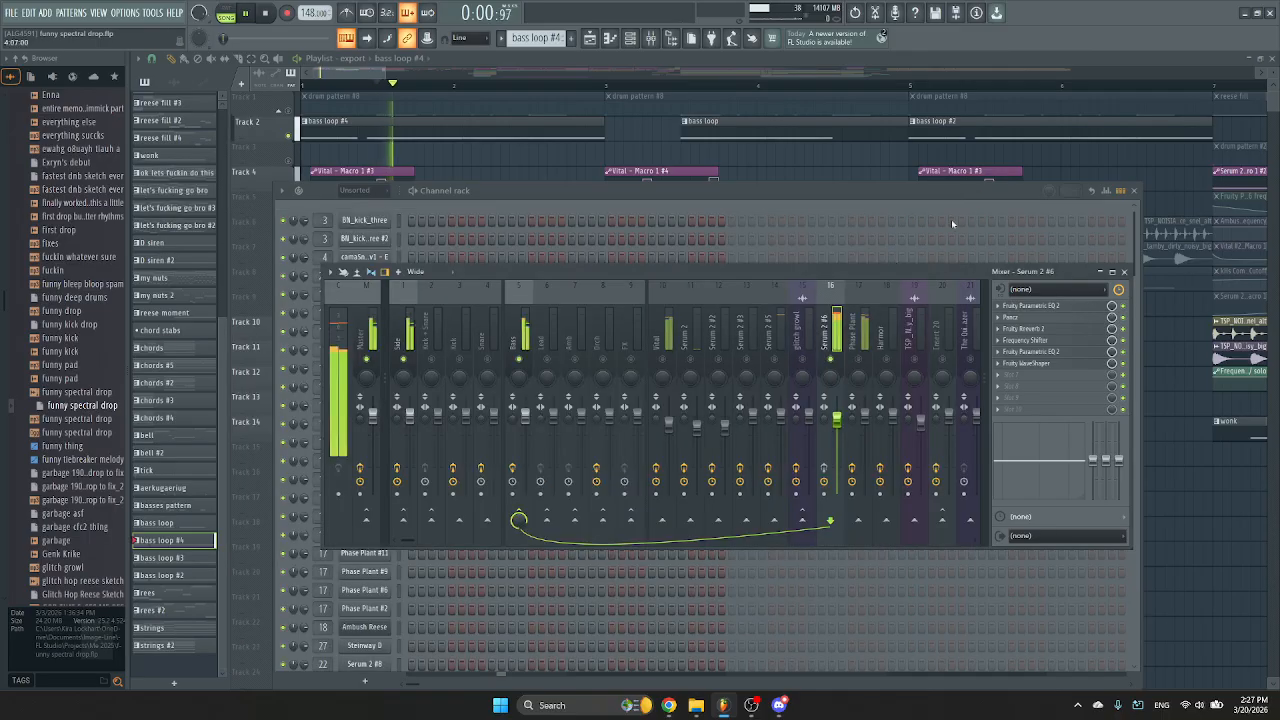
# Reopen the Serum 2 #6 channel and examine LFO 2 and its modulation of oscillator A's wavetable position.
pyautogui.click(541, 193)
pyautogui.click(367, 497)
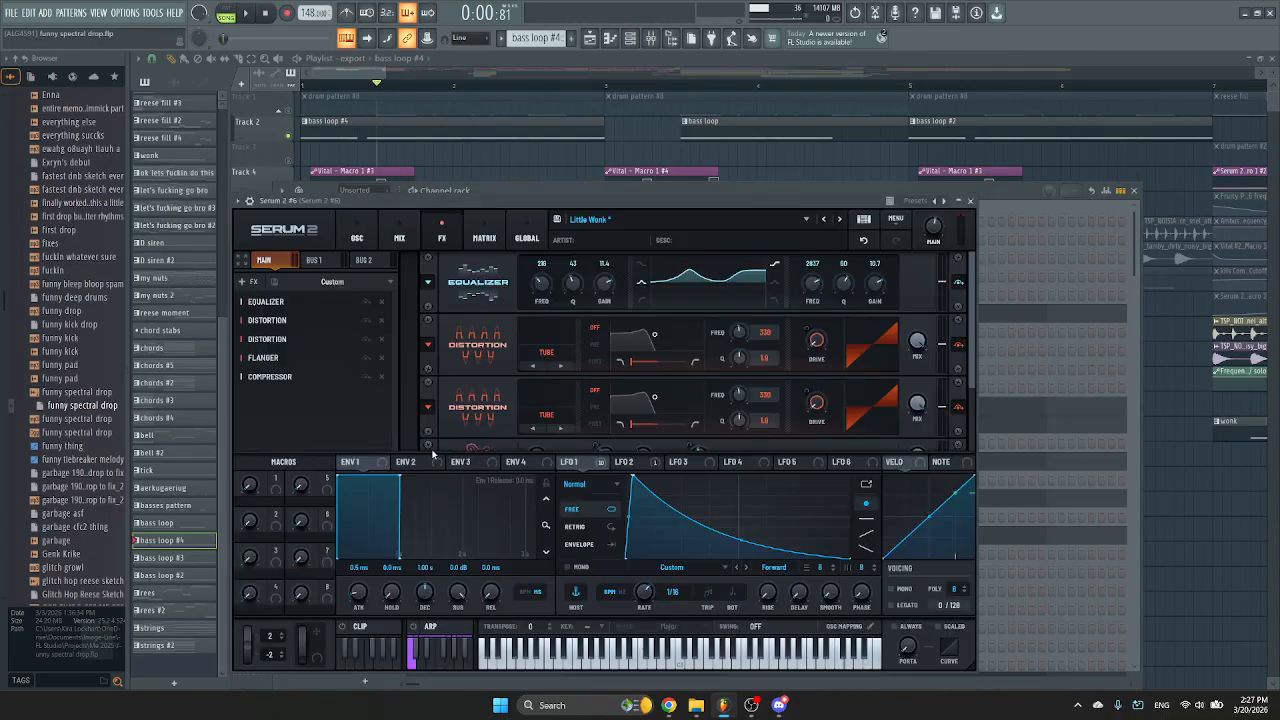
pyautogui.click(636, 462)
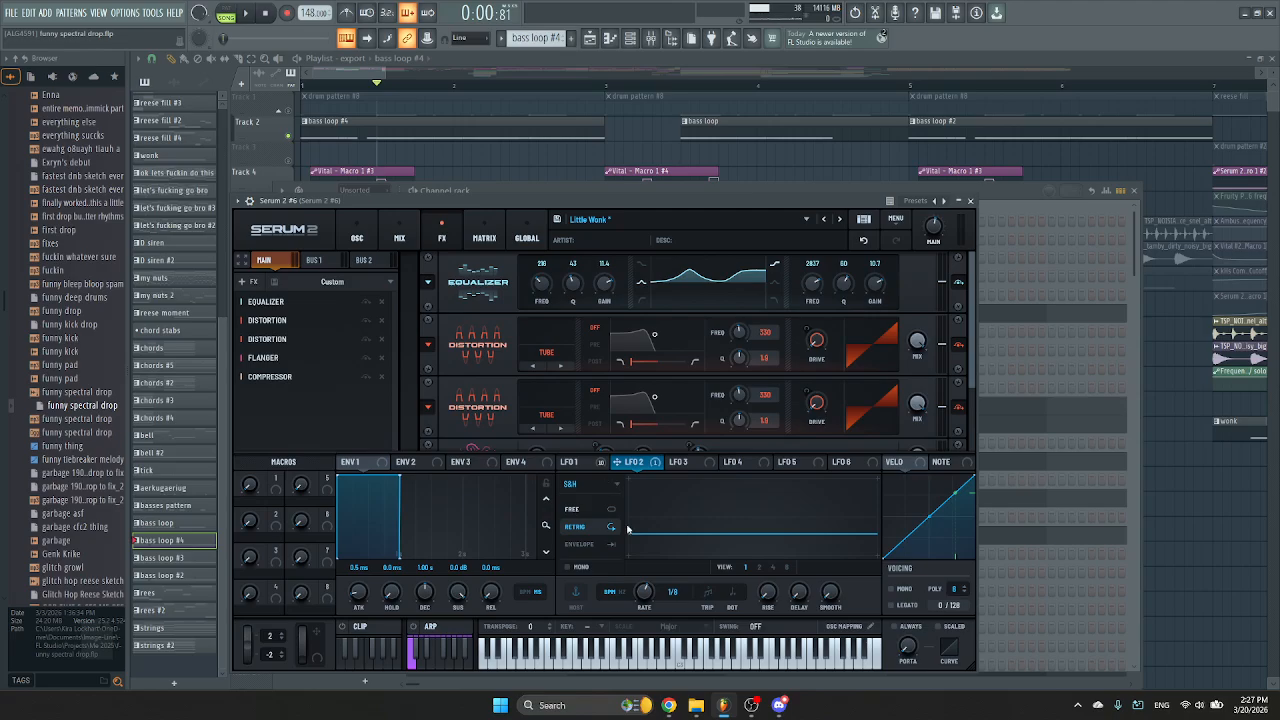
pyautogui.click(357, 237)
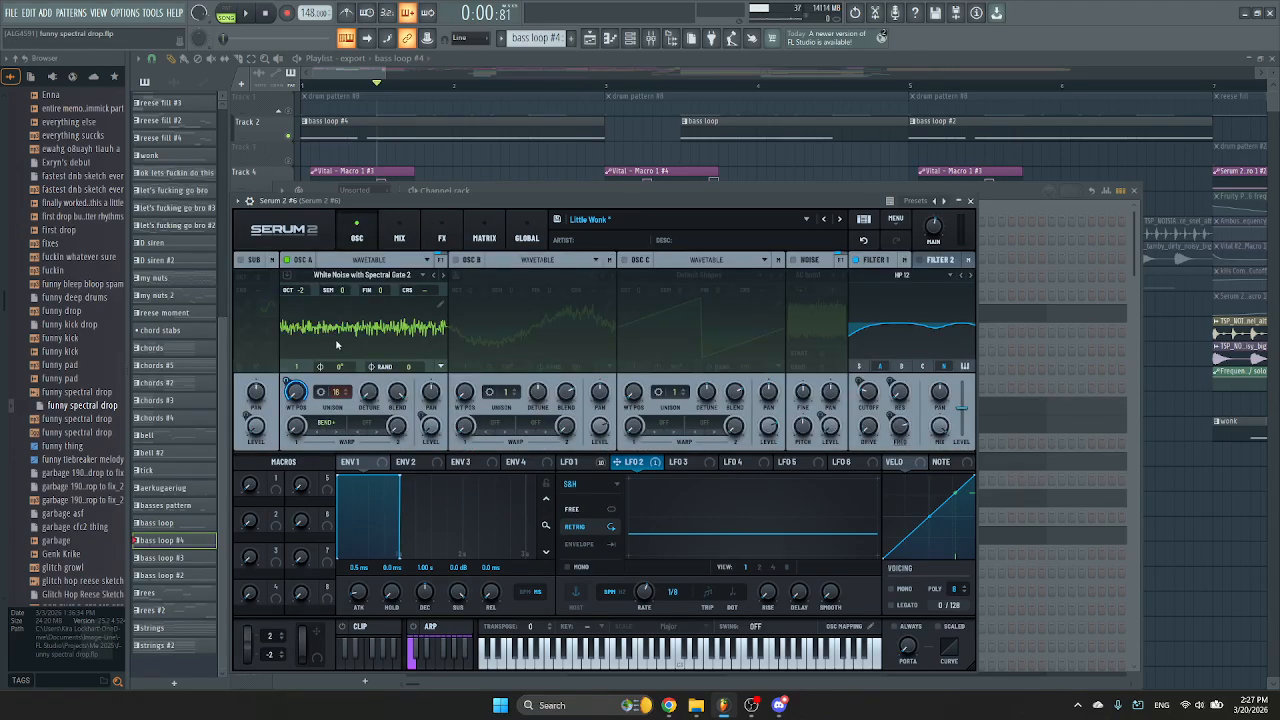
# Enable the Serum 2 #6 mixer track's effects, view its first Fruity Parametric EQ 2, and bypass the slots from Fruity Reeverb 2 down.
pyautogui.click(969, 200)
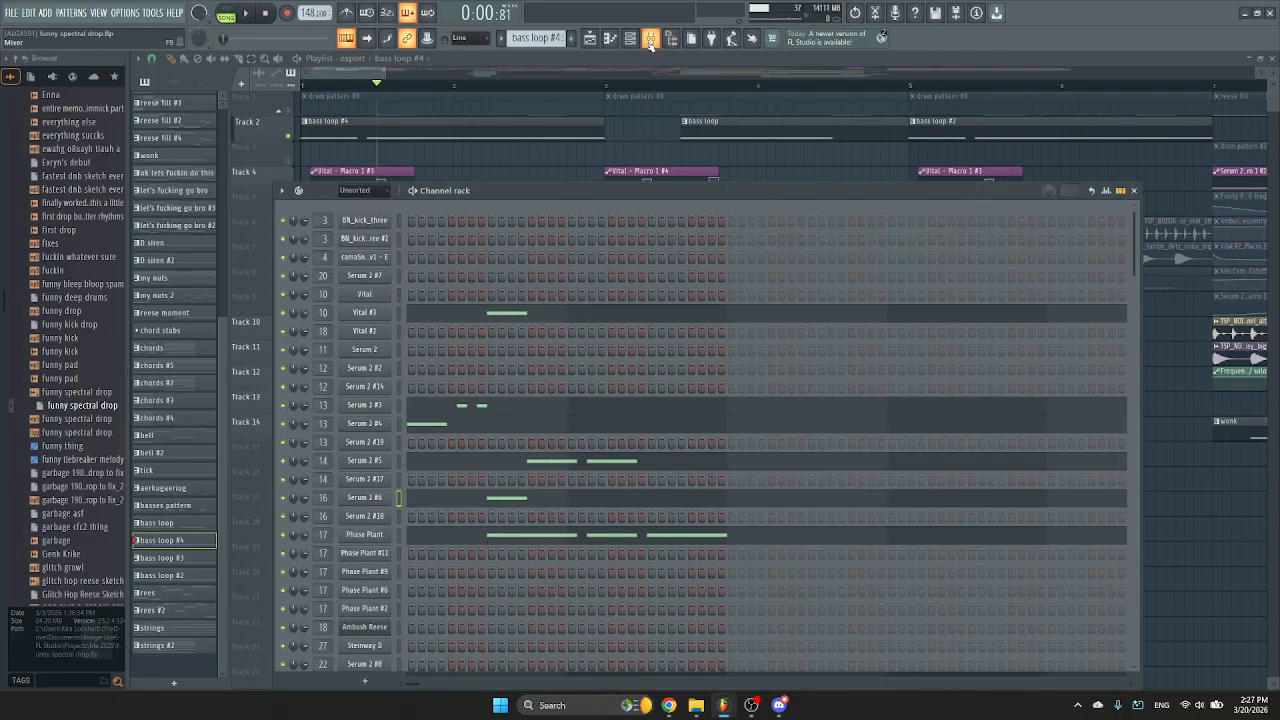
pyautogui.click(650, 37)
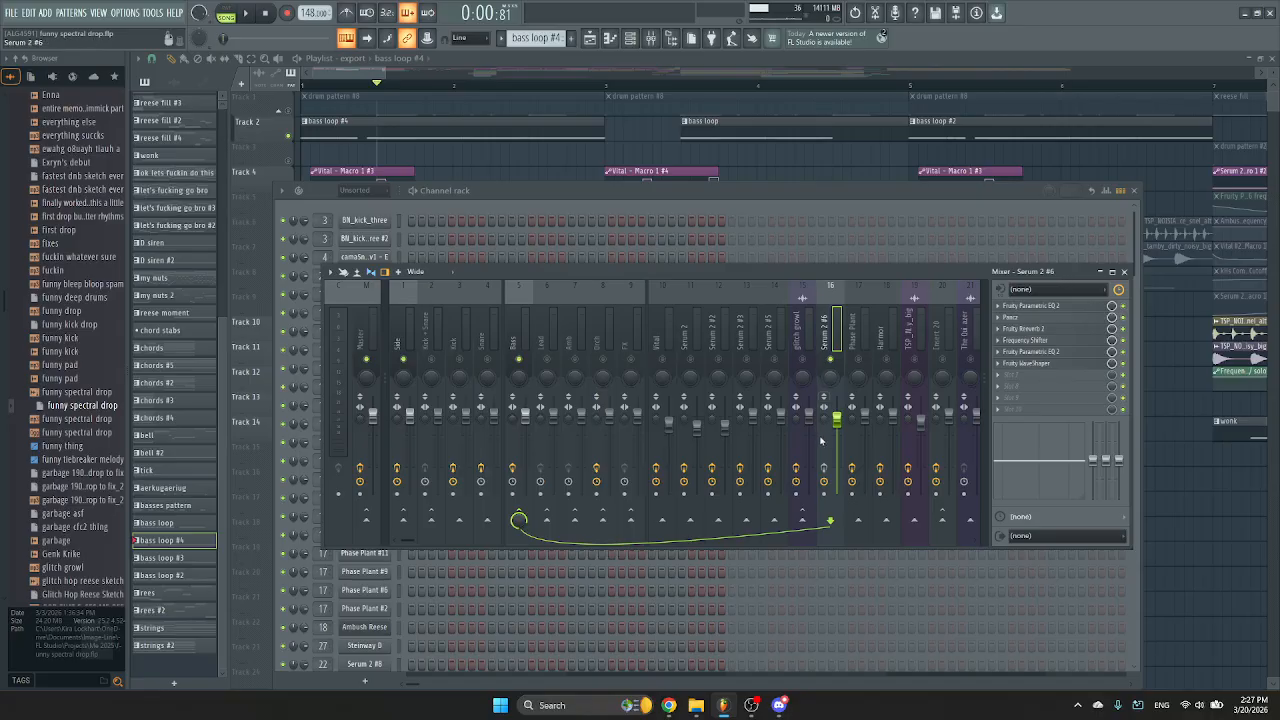
pyautogui.click(826, 470)
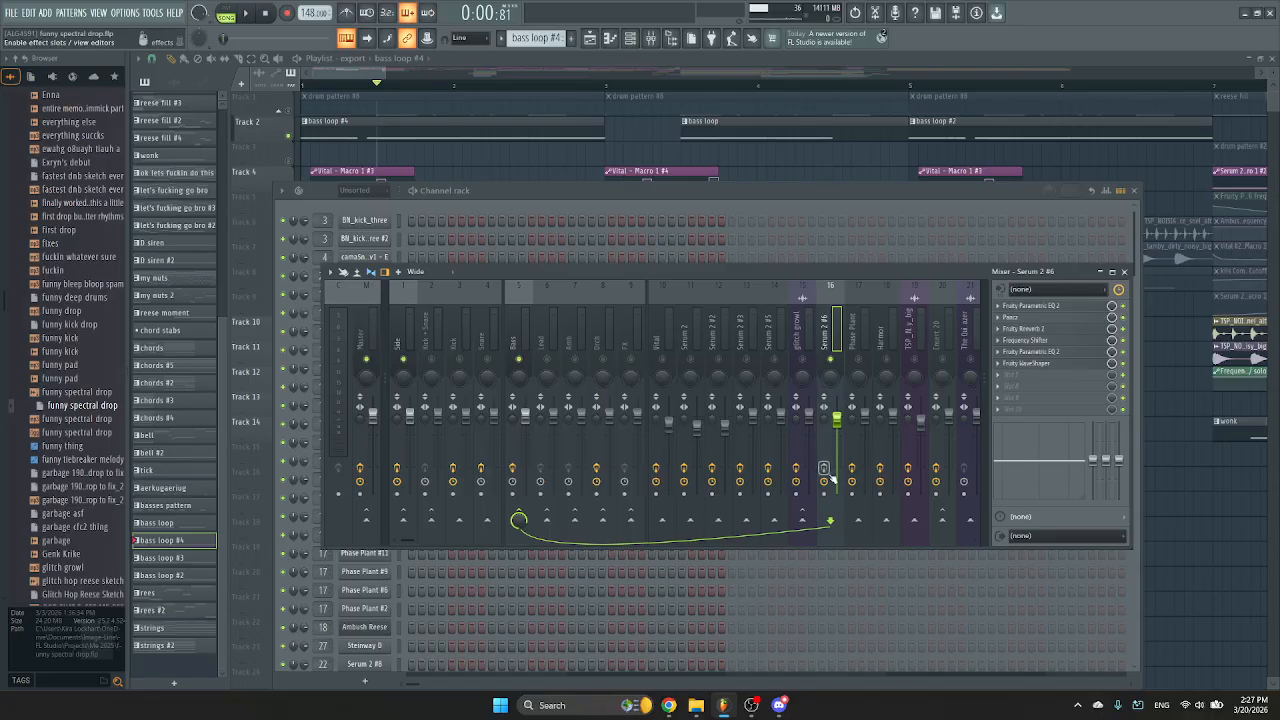
pyautogui.click(1030, 305)
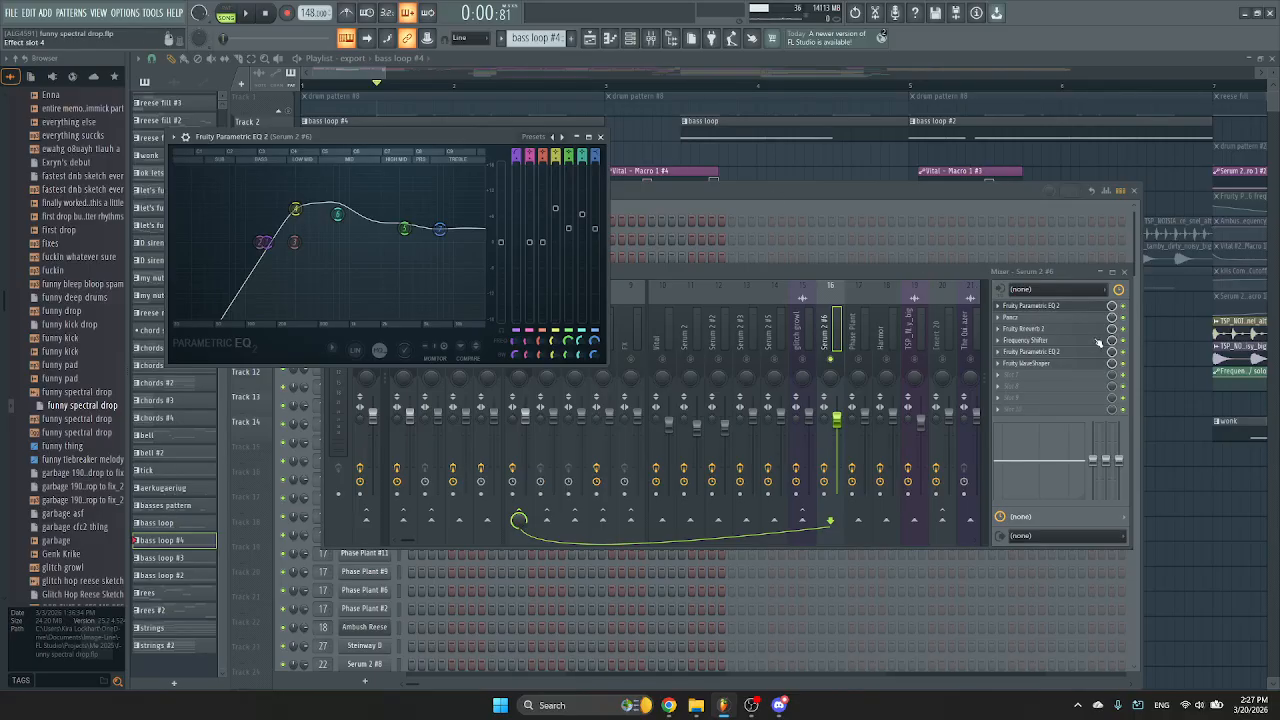
pyautogui.click(1127, 325)
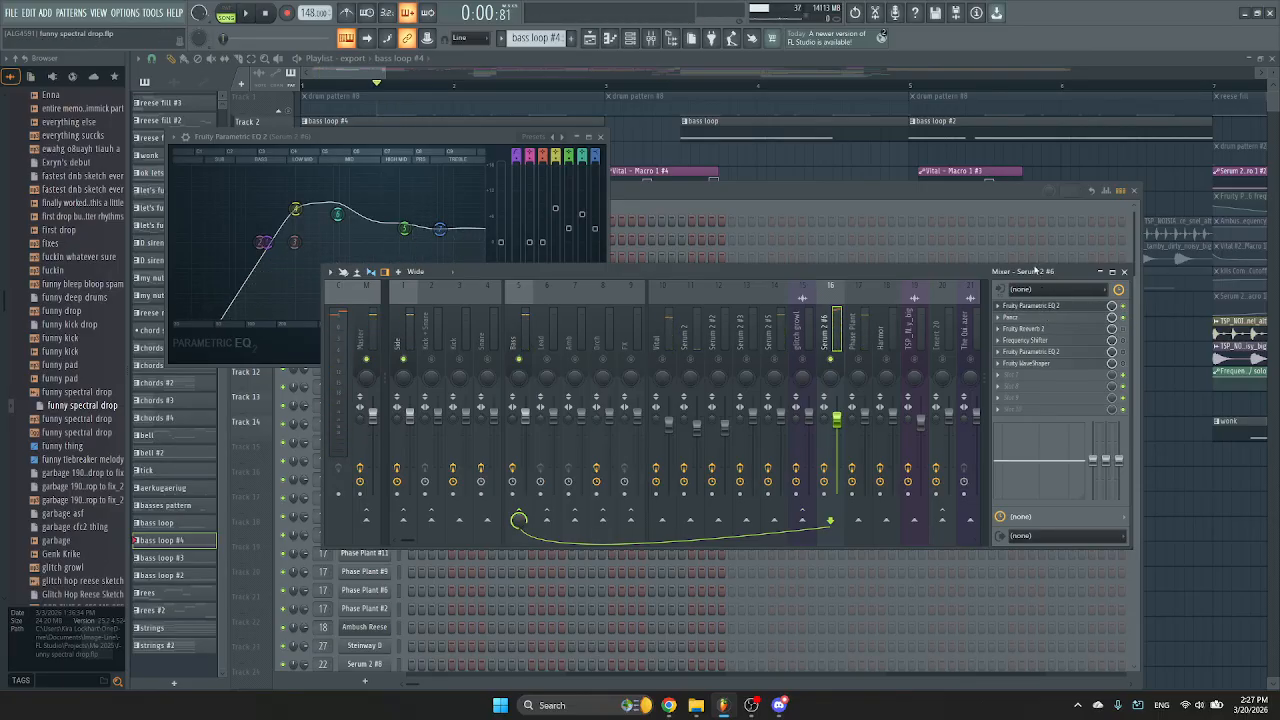
# Examine Pancz on the Serum 2 #6 track while auditioning the bass, and close both Pancz and the first equalizer.
pyautogui.click(1015, 317)
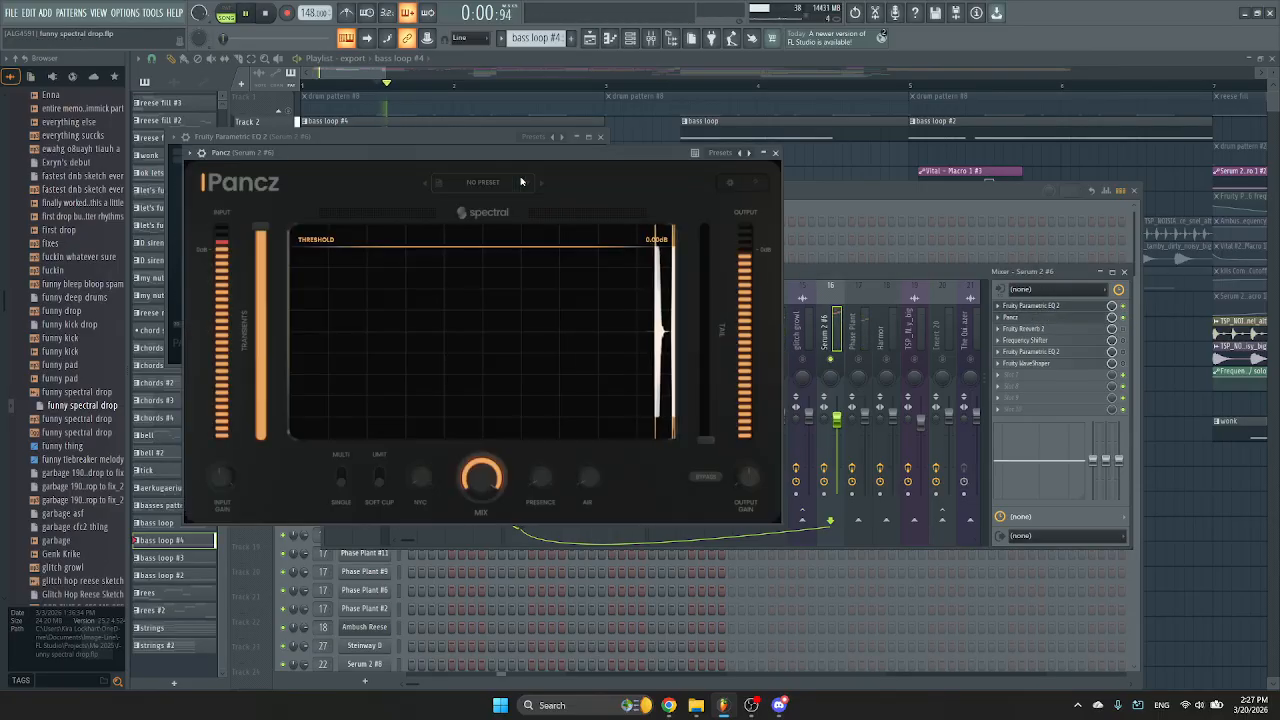
pyautogui.click(775, 152)
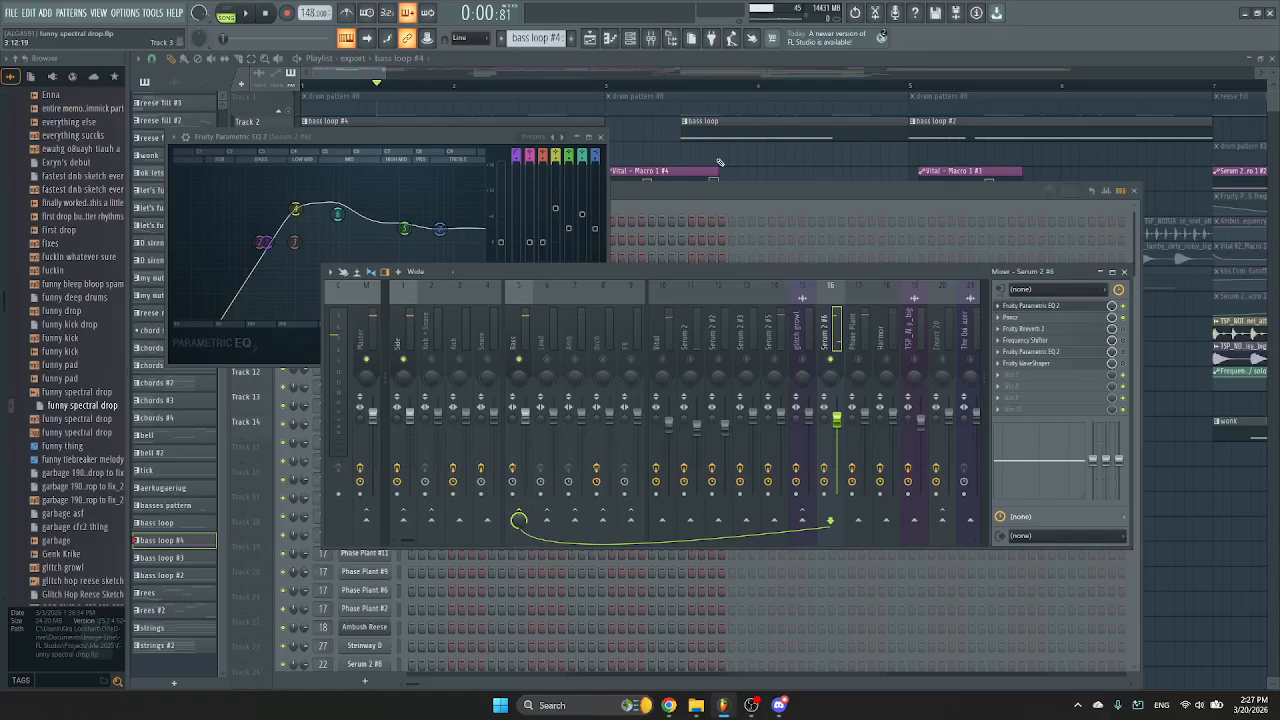
pyautogui.click(600, 136)
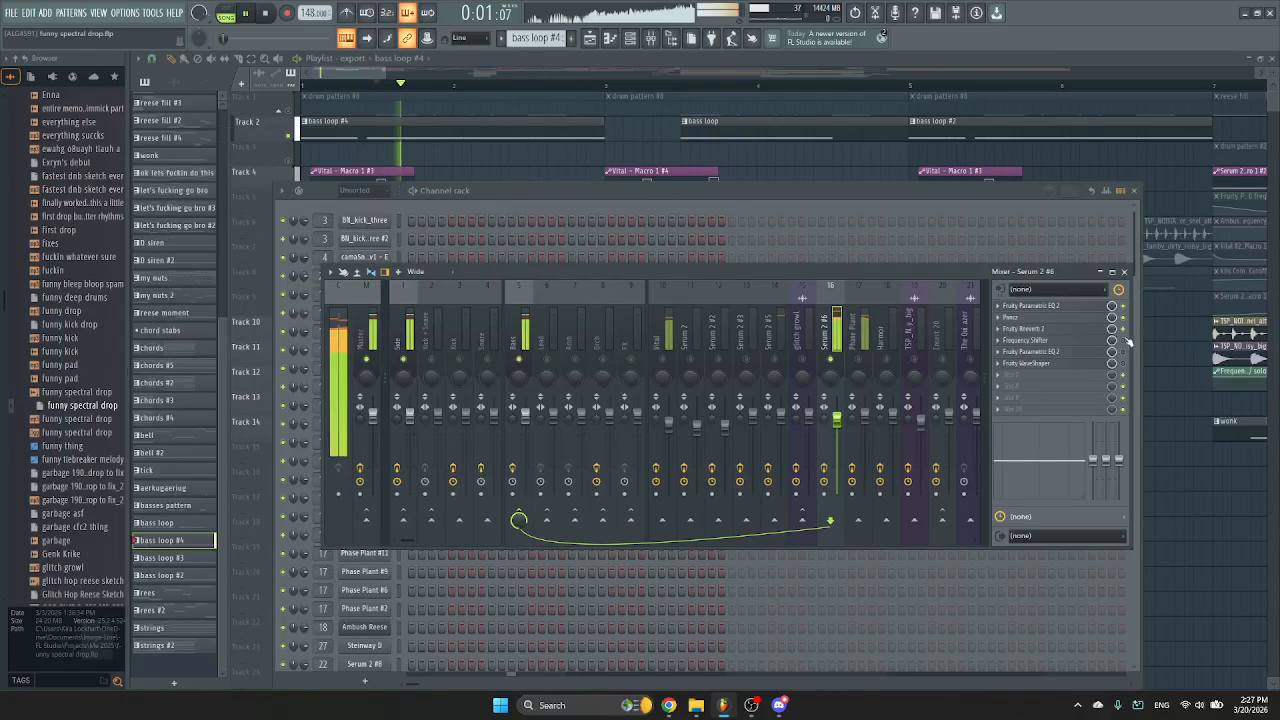
# Examine the Fruity Reeverb 2 settings on the Serum 2 #6 track, close the reverb and audition the bass.
pyautogui.click(1038, 328)
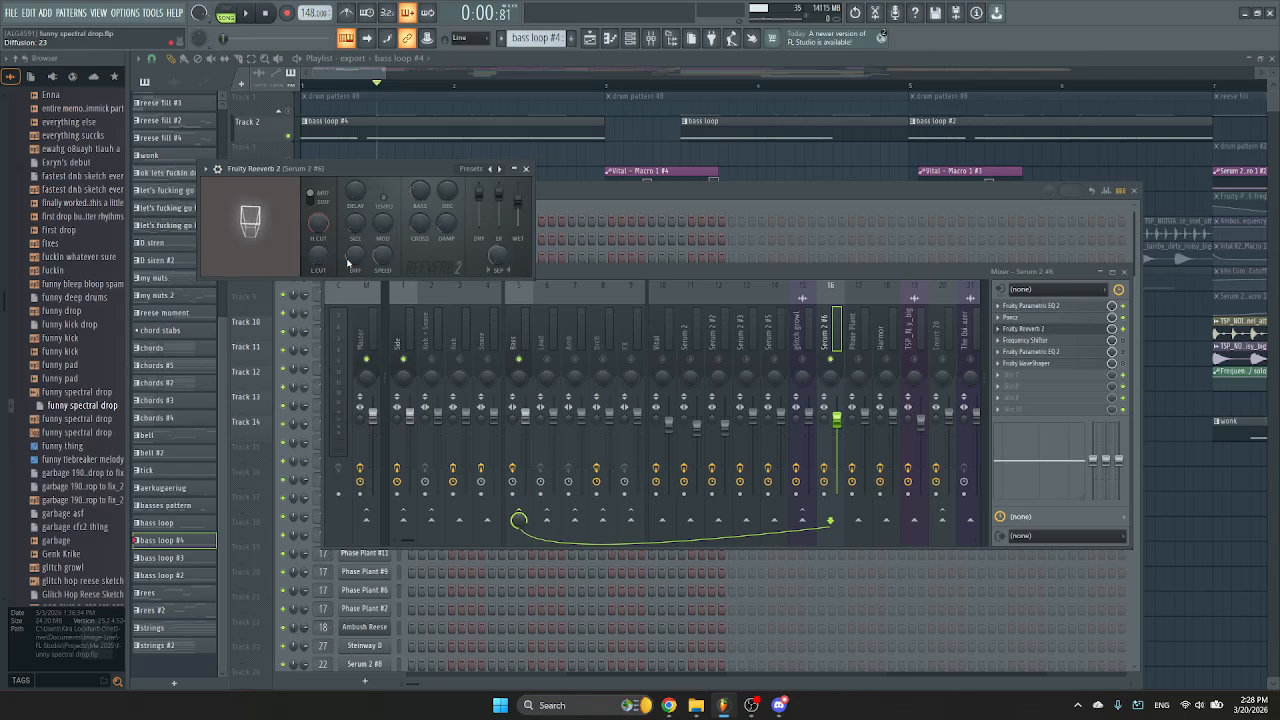
pyautogui.click(525, 168)
pyautogui.press('space')
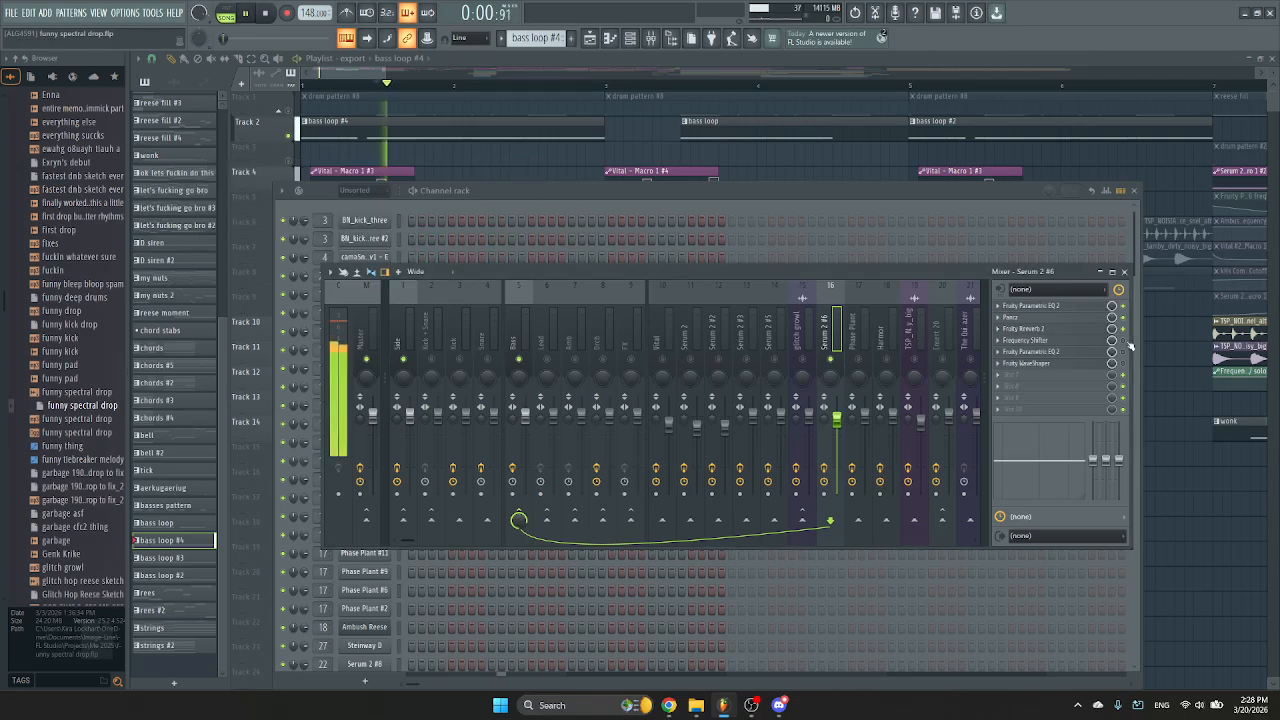
pyautogui.press('space')
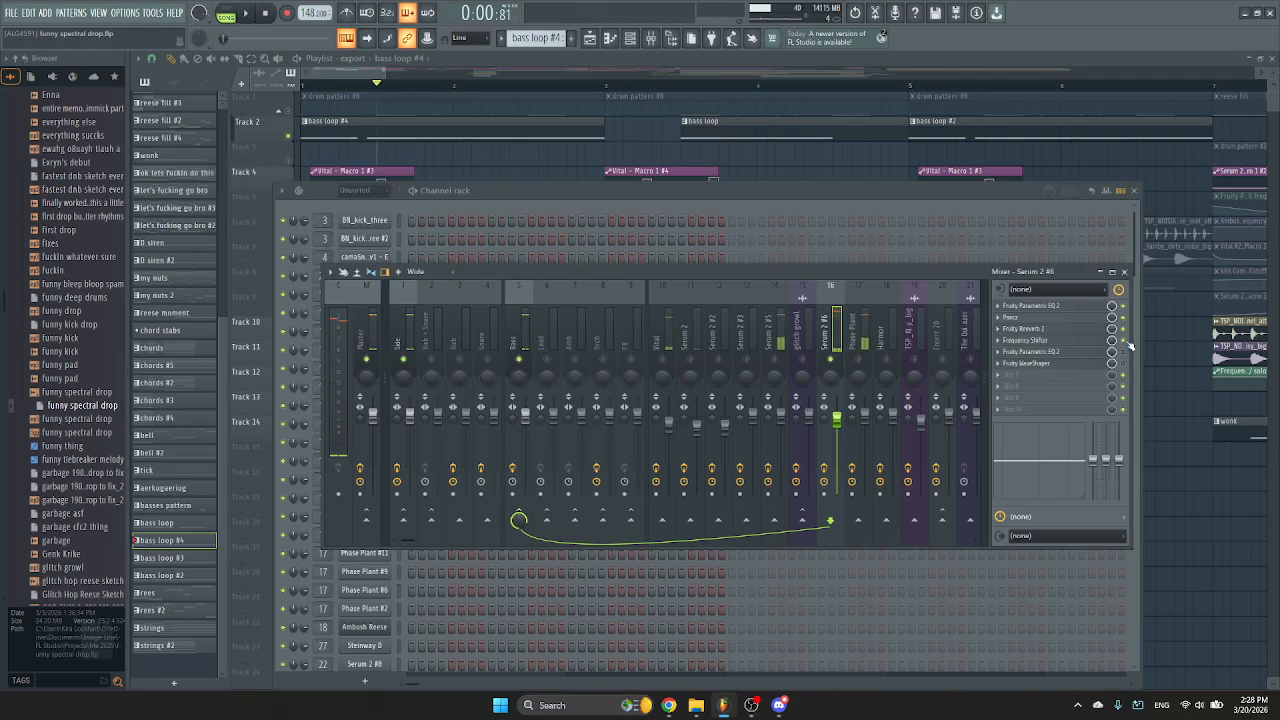
# Examine the Frequency Shifter and the second Fruity Parametric EQ 2 on the Serum 2 #6 track, closing each one.
pyautogui.click(1055, 341)
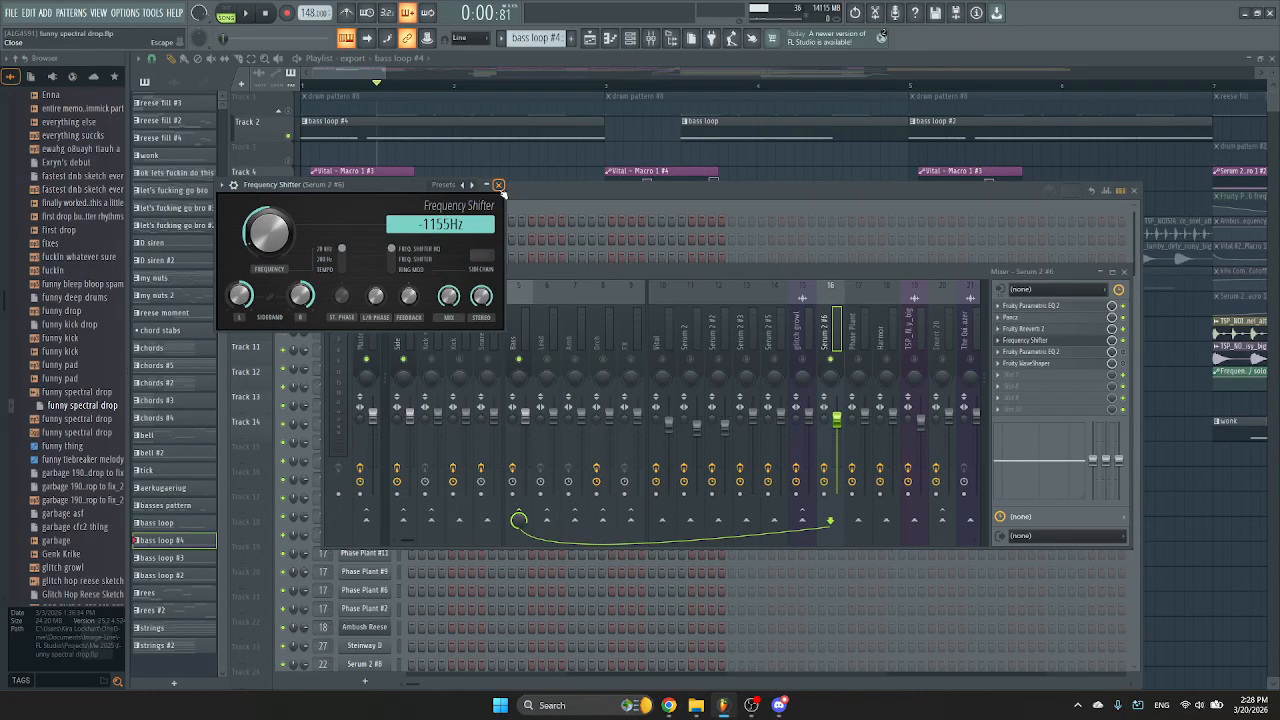
pyautogui.click(498, 185)
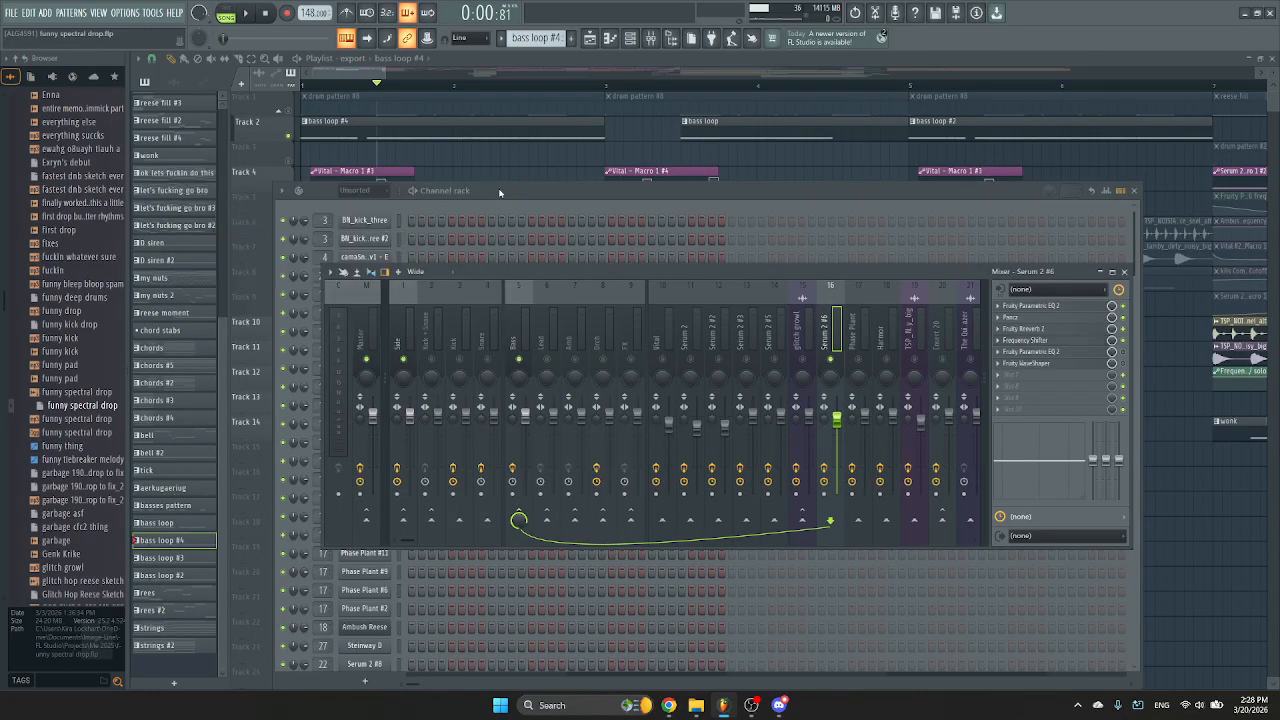
pyautogui.click(1040, 353)
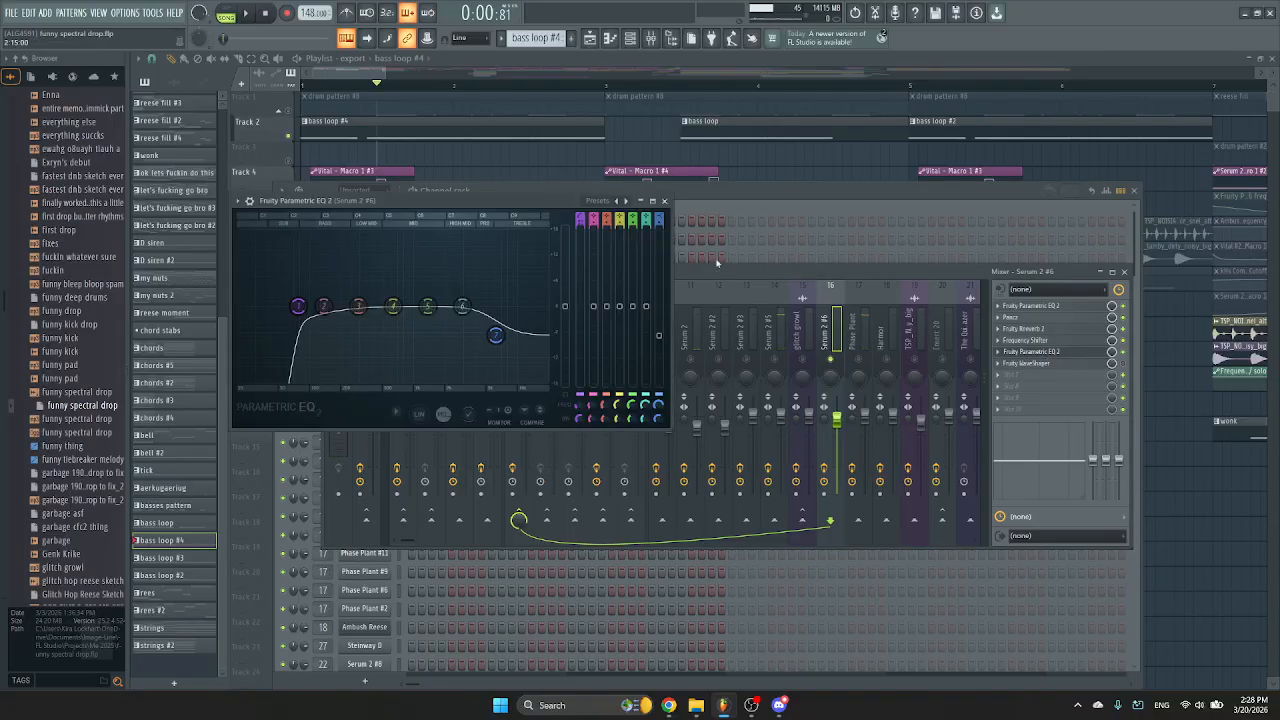
pyautogui.click(664, 200)
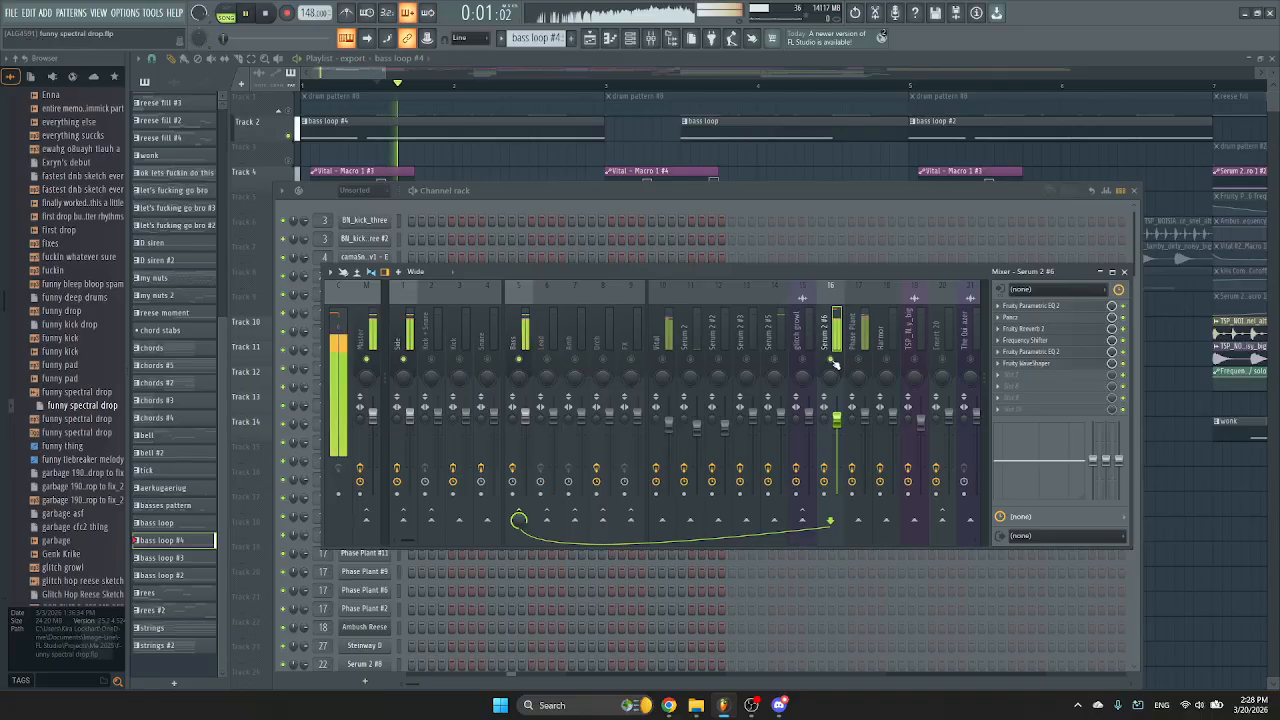
# Select the Vital mixer track to view its effects chain, close the mixer and open the Vital #3 channel.
pyautogui.click(668, 350)
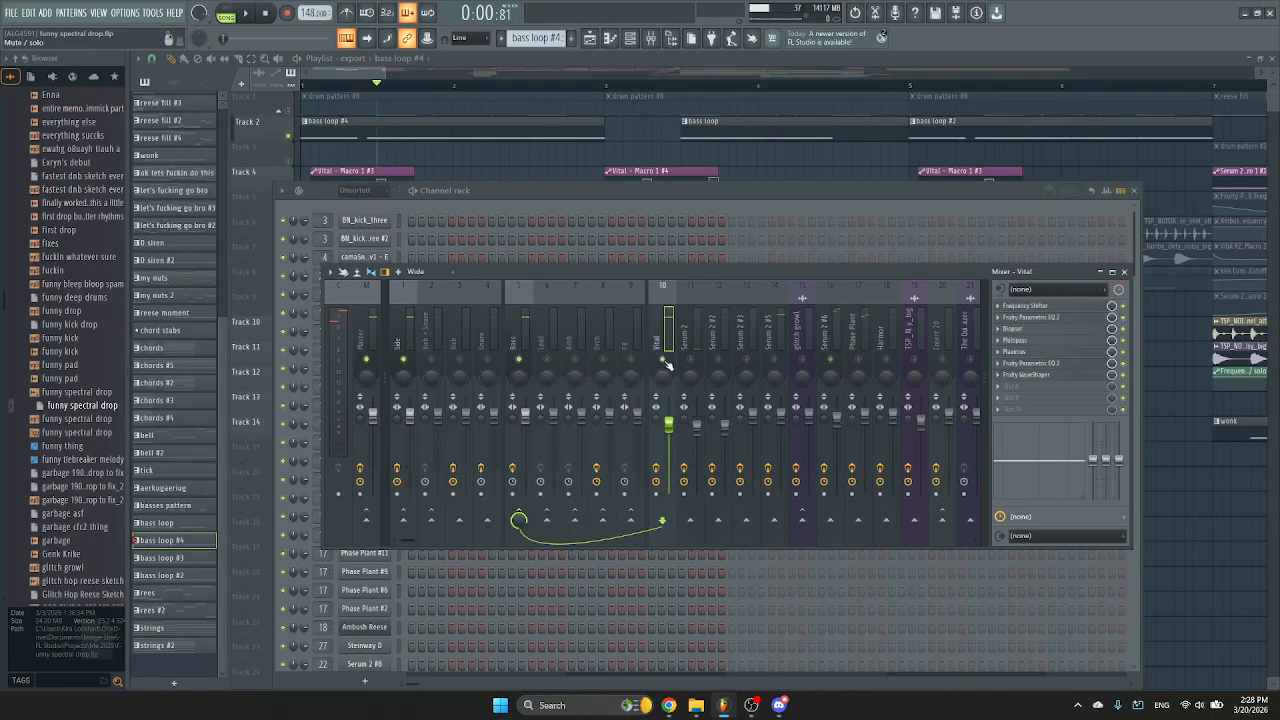
pyautogui.click(1126, 273)
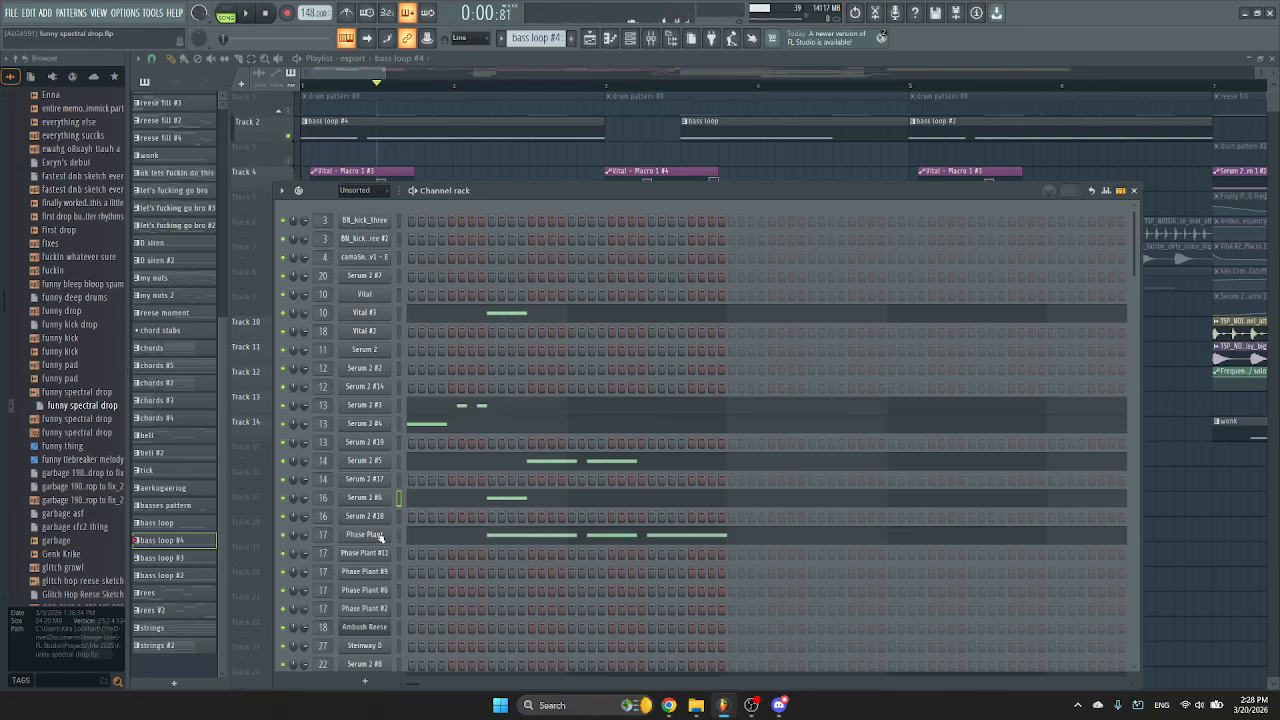
pyautogui.click(366, 314)
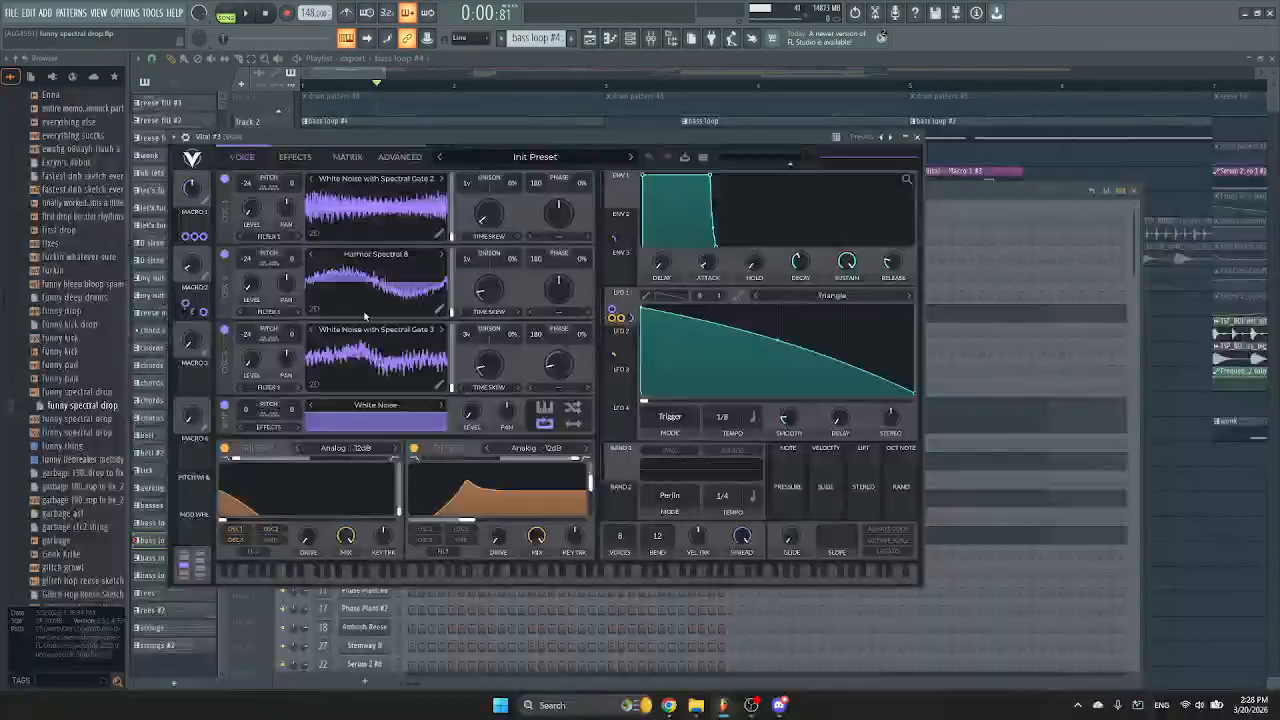
# Toggle Vital #3's oscillator 3, White Noise with Spectral Gate 3, and leave it switched off.
pyautogui.click(225, 330)
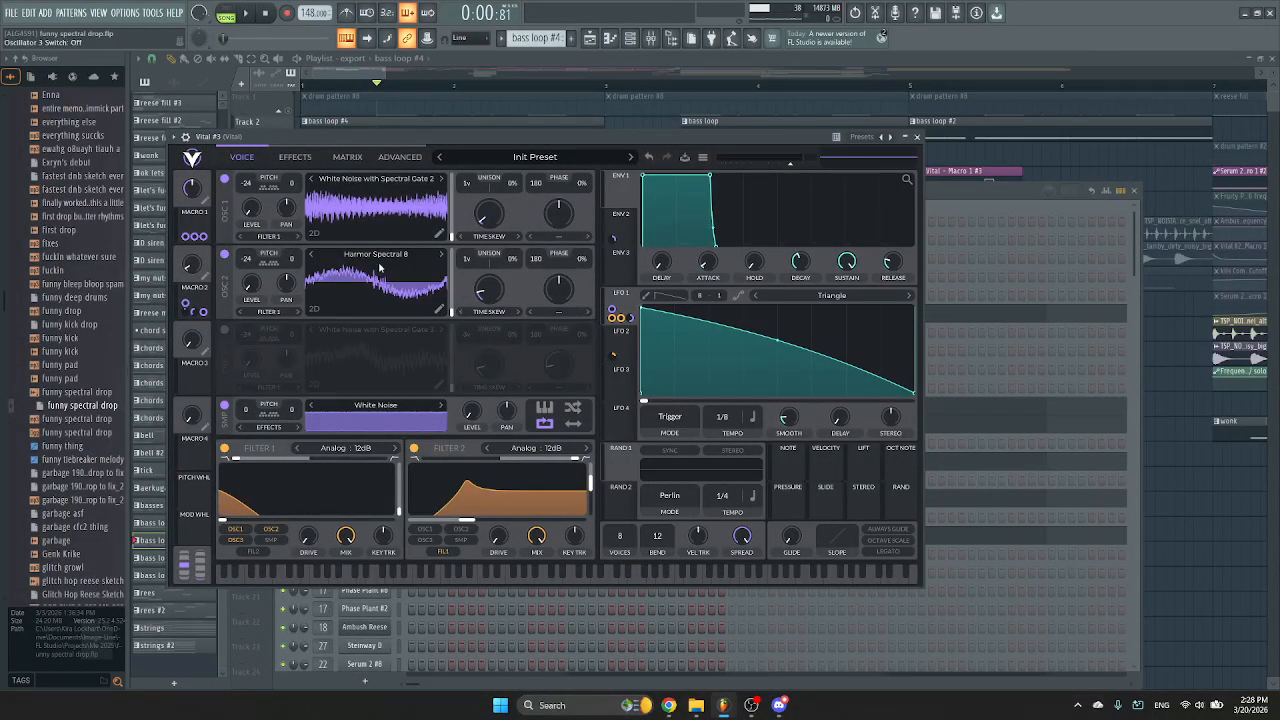
pyautogui.click(225, 330)
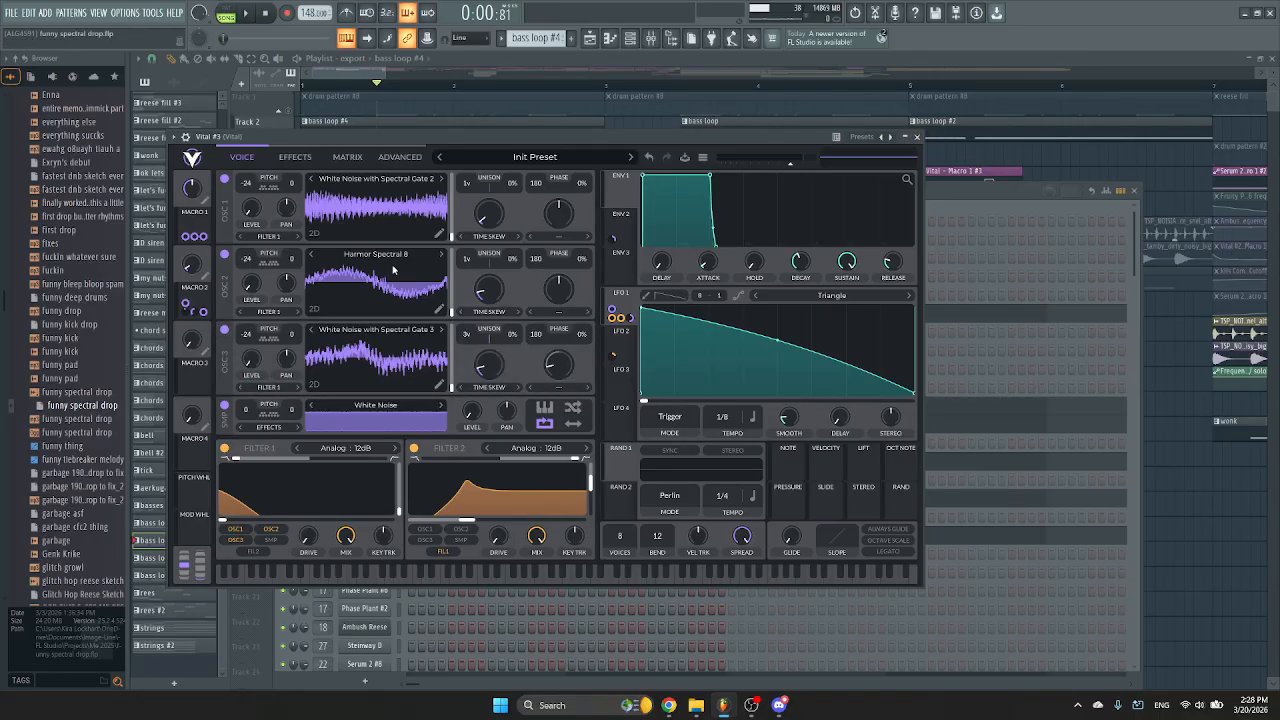
pyautogui.click(225, 330)
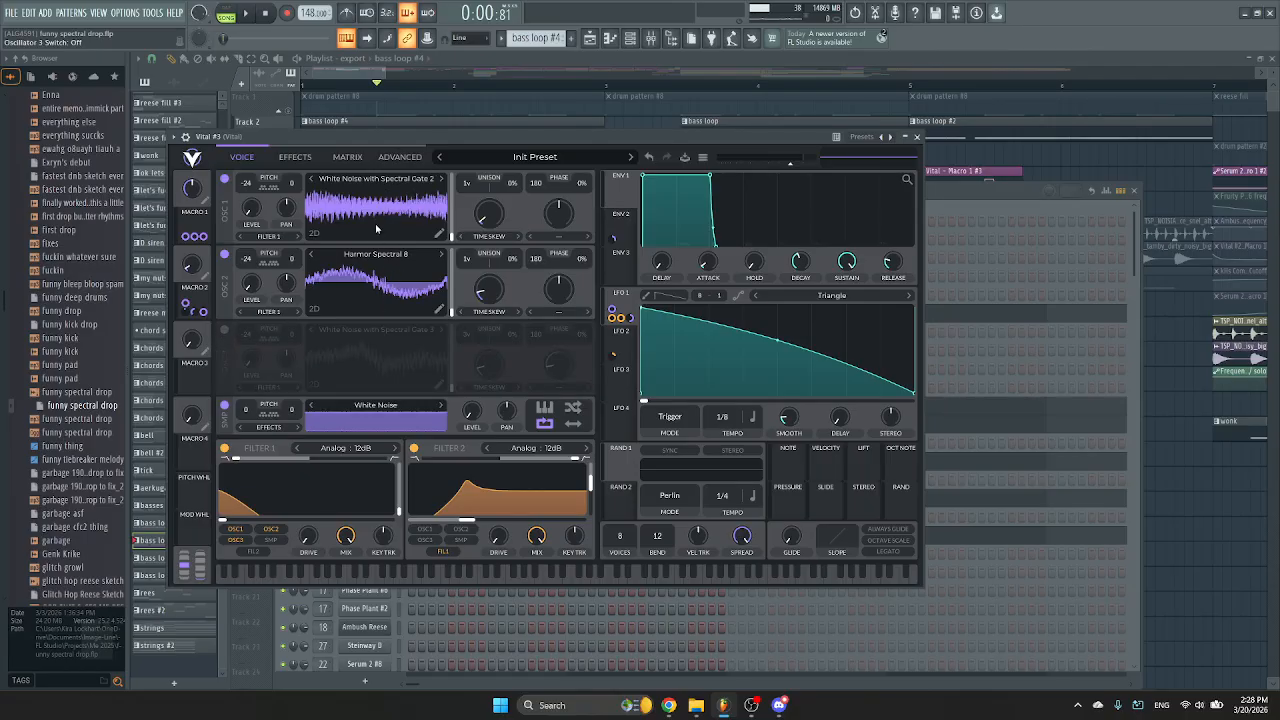
# Bypass the Vital mixer track's effects and switch off Filter 1, Filter 2 and the White Noise sampler in Vital #3.
pyautogui.moveTo(470, 436)
pyautogui.click(652, 40)
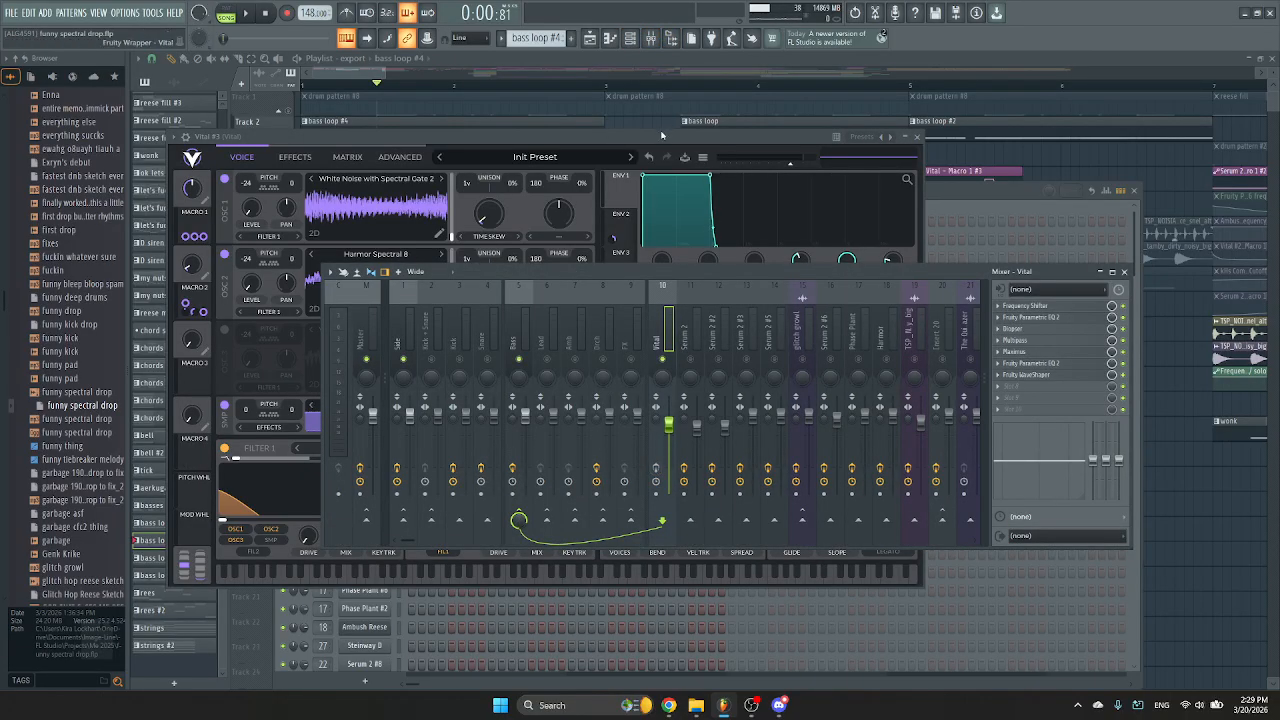
pyautogui.click(233, 455)
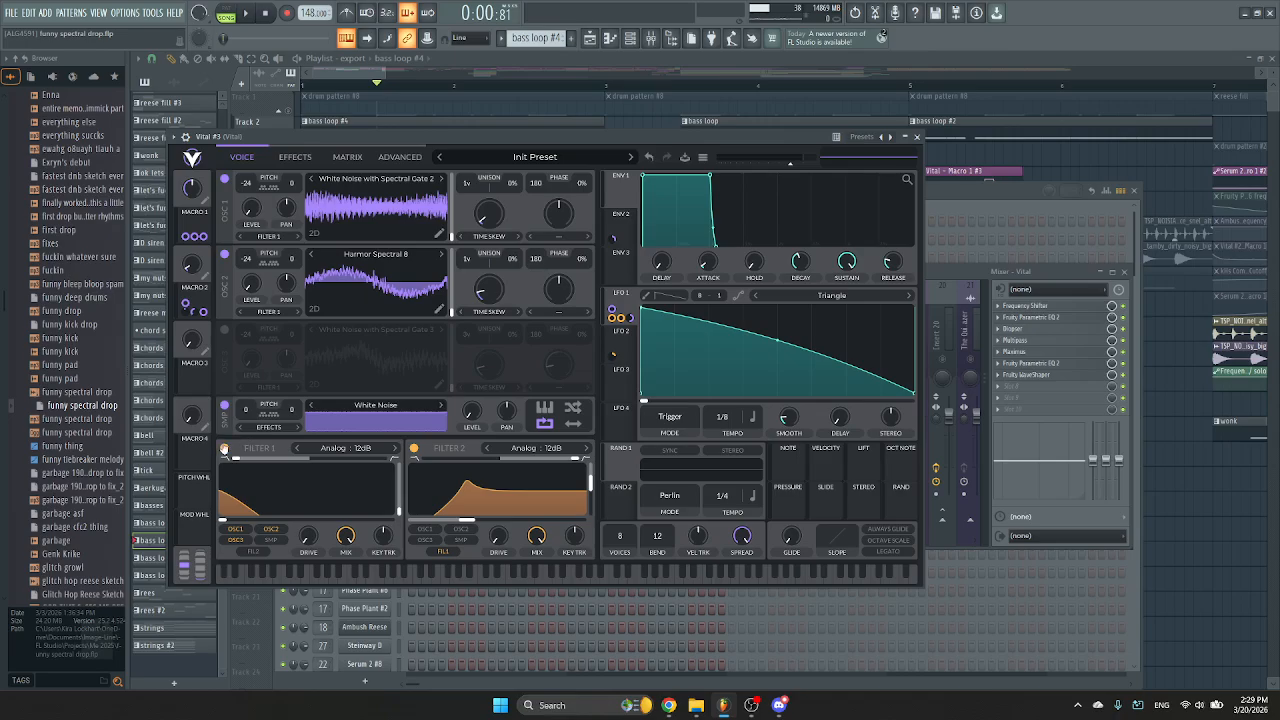
pyautogui.click(224, 448)
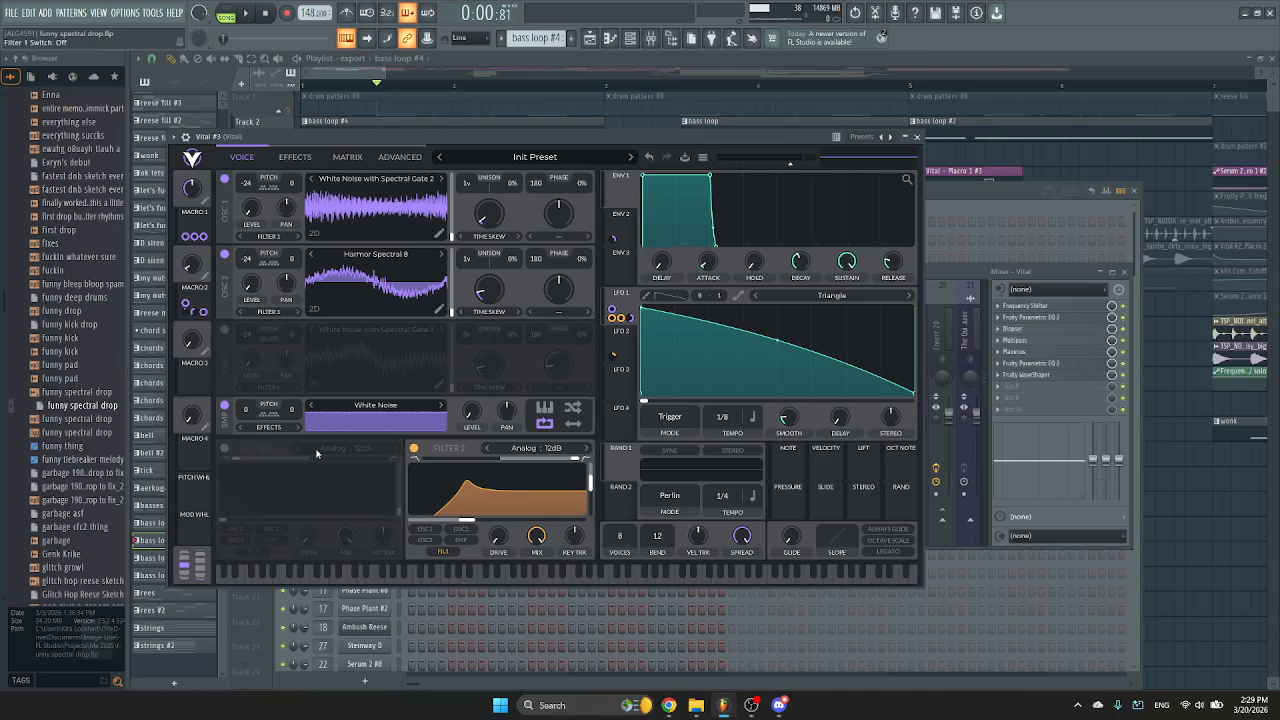
pyautogui.click(415, 448)
pyautogui.click(225, 407)
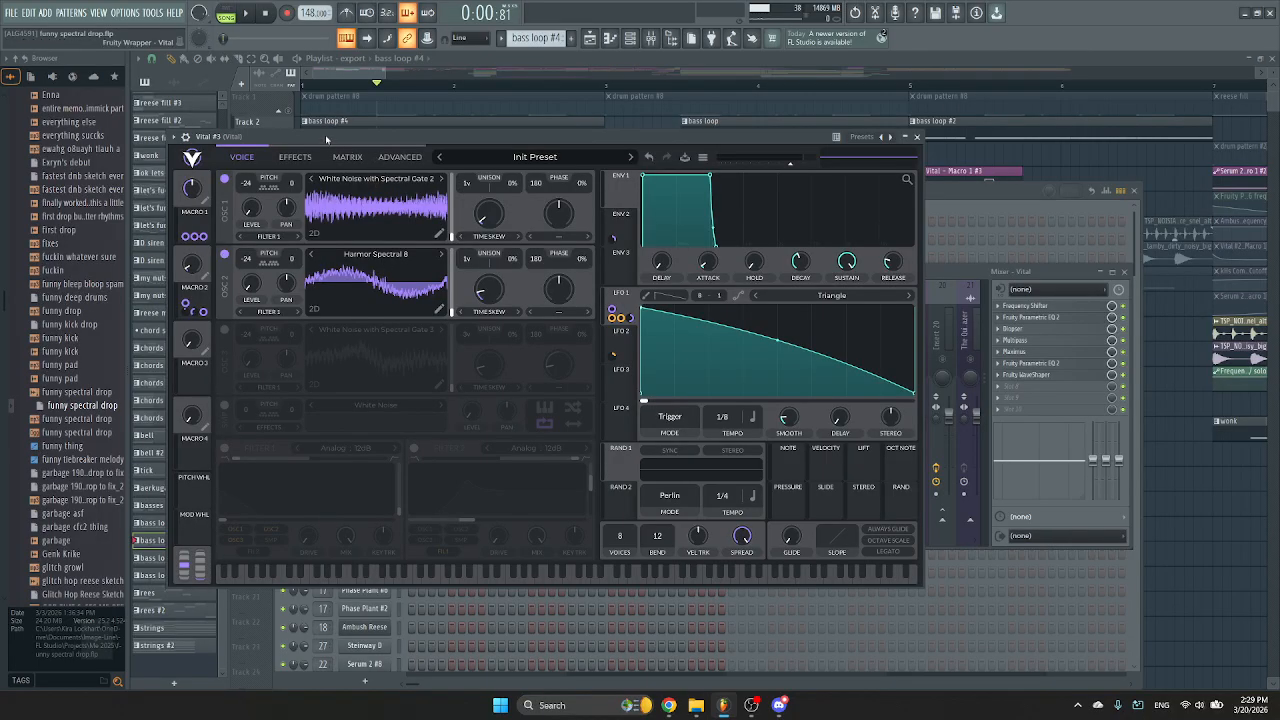
# Add a new Patcher channel by finding "patcher" in the full generator plugin list.
pyautogui.click(364, 681)
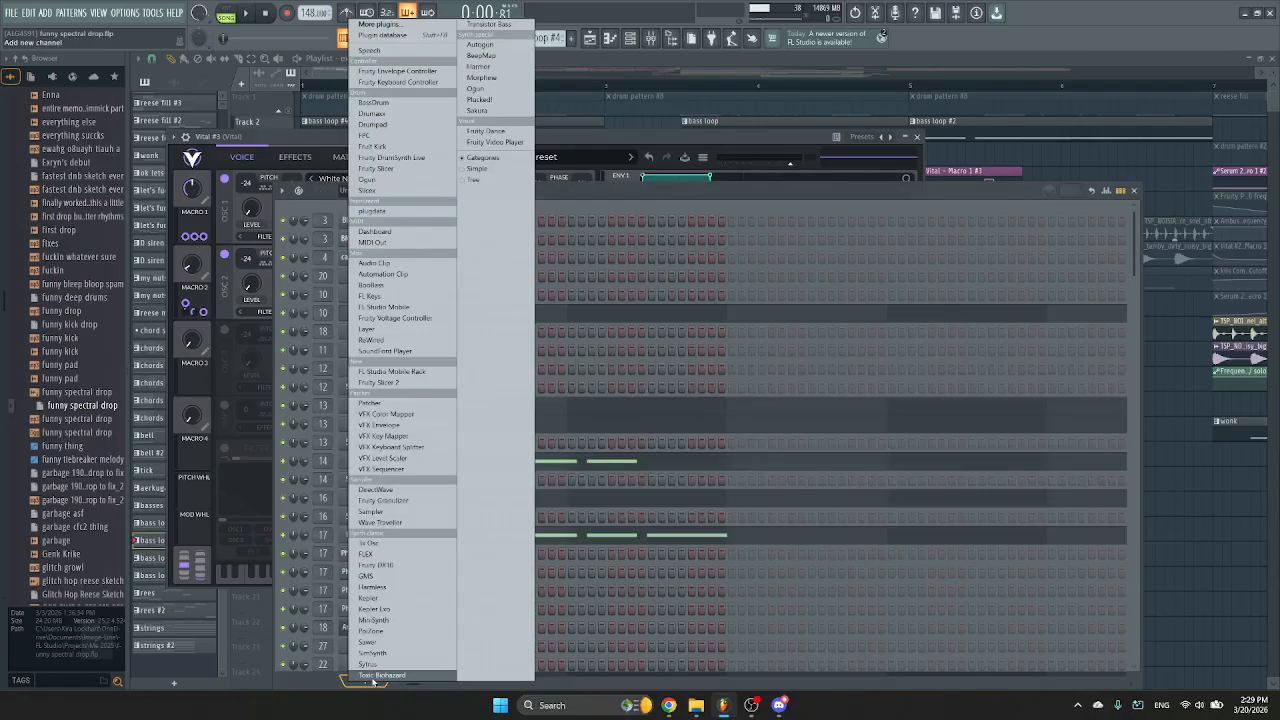
pyautogui.click(380, 22)
pyautogui.write('patc')
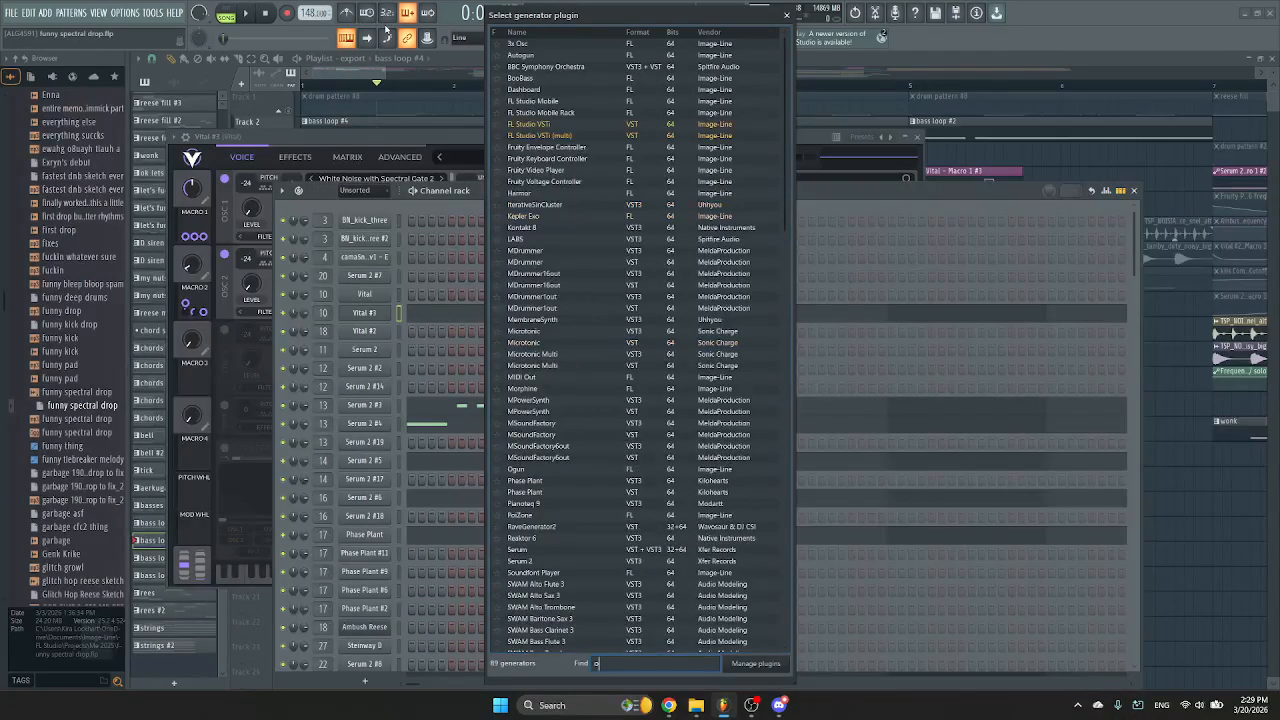
pyautogui.write('her')
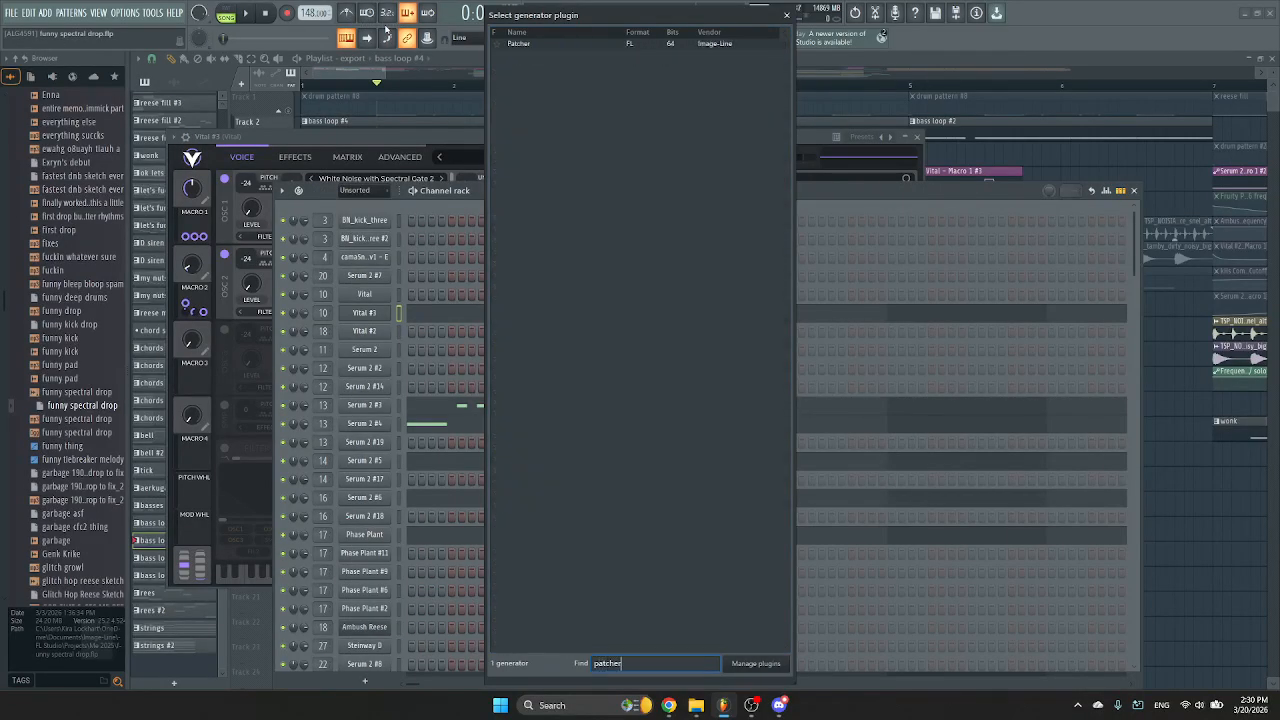
pyautogui.doubleClick(605, 44)
# Load the Randomness Harmor preset in Patcher, enlarge the window to show the whole map and audition a note.
pyautogui.click(519, 185)
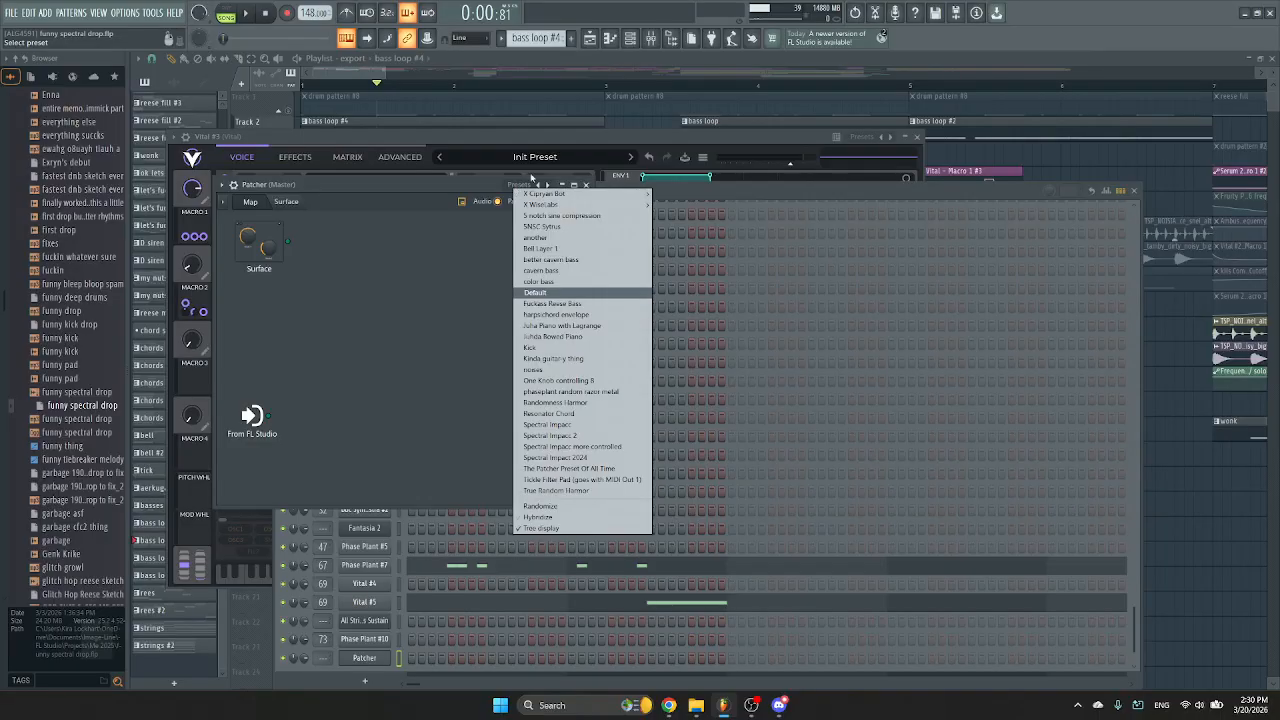
pyautogui.click(556, 402)
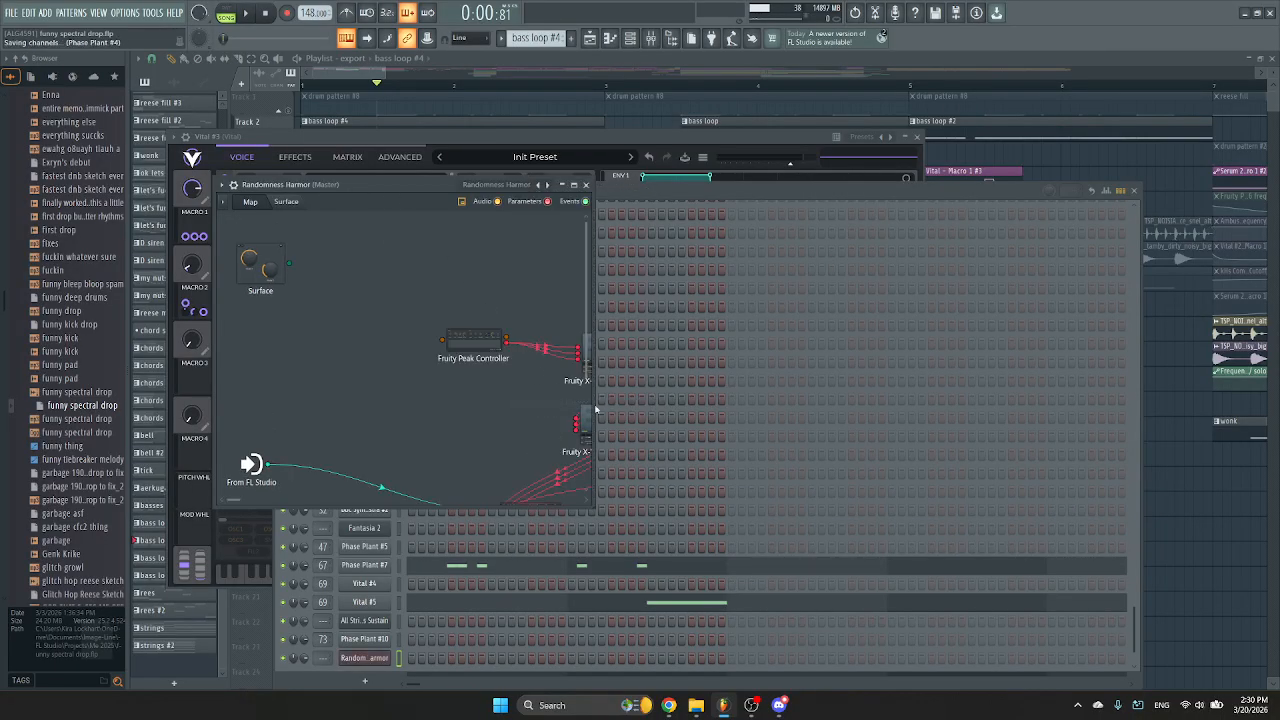
pyautogui.moveTo(592, 407); pyautogui.dragTo(1090, 415)
pyautogui.moveTo(860, 507); pyautogui.dragTo(860, 600)
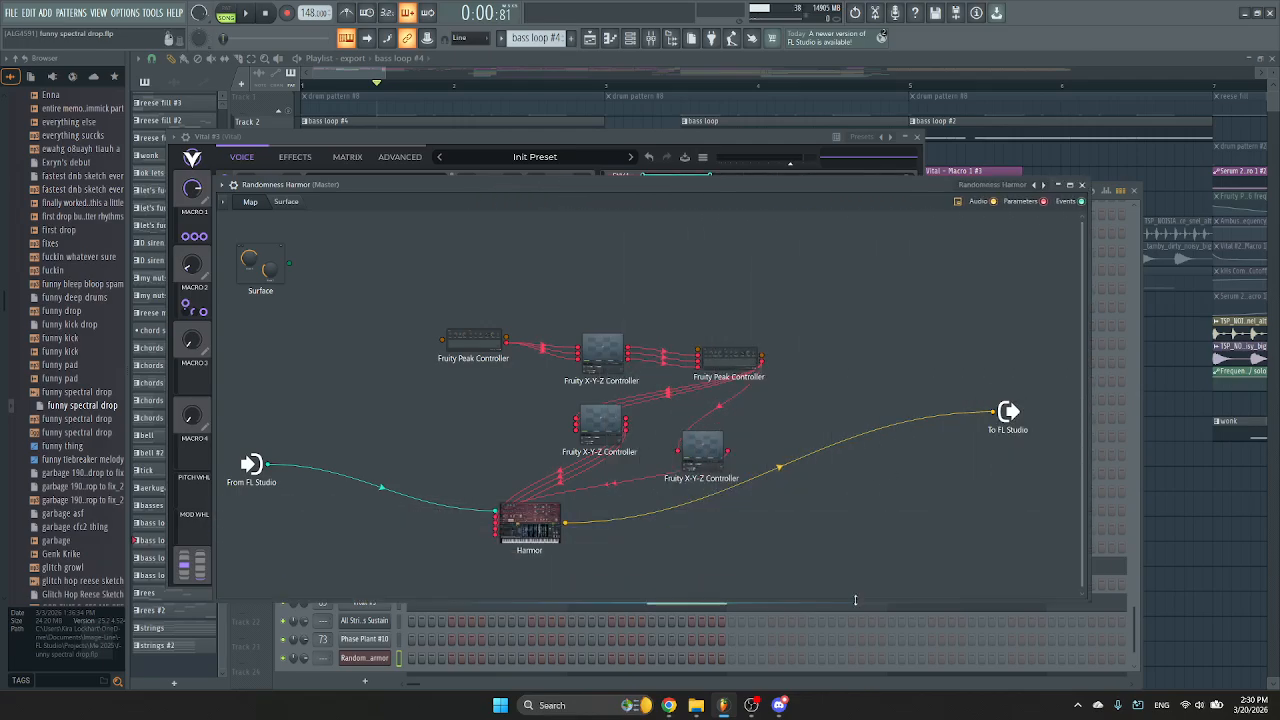
pyautogui.press('z')
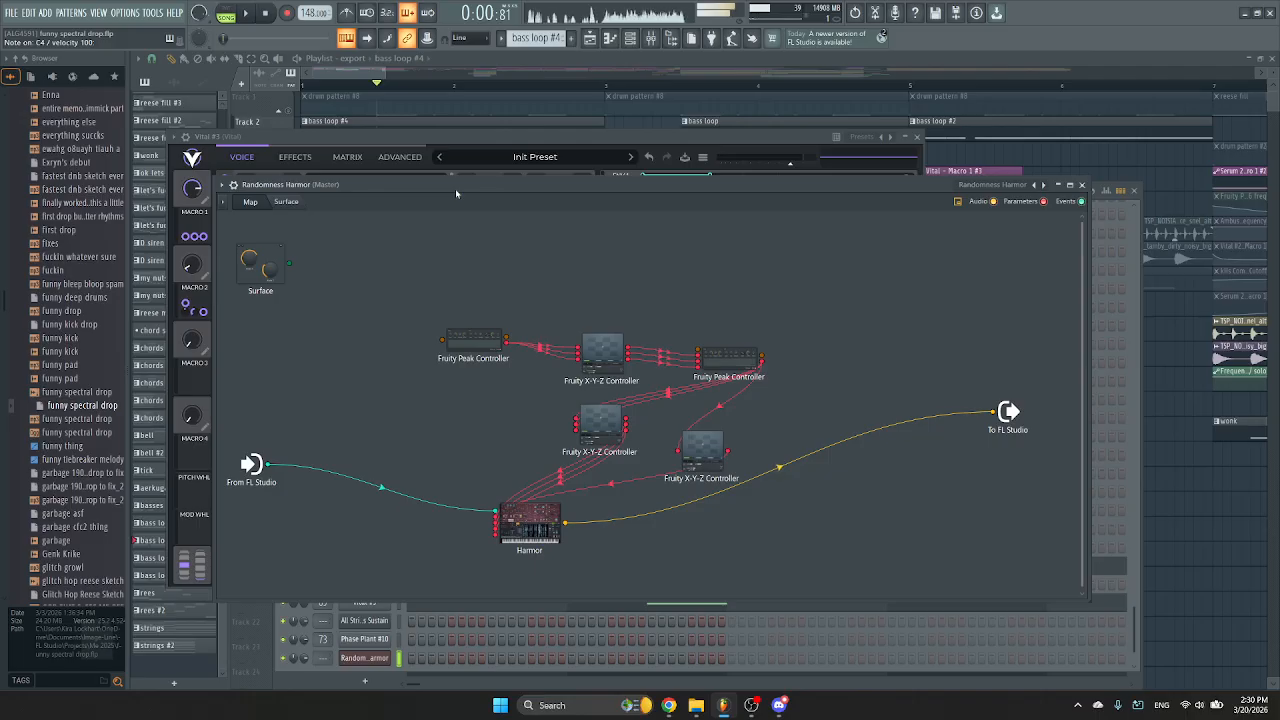
# Close Patcher, delete the Randomness Harmor channel and bring Vital #3 back to the front.
pyautogui.click(1081, 185)
pyautogui.rightClick(356, 662)
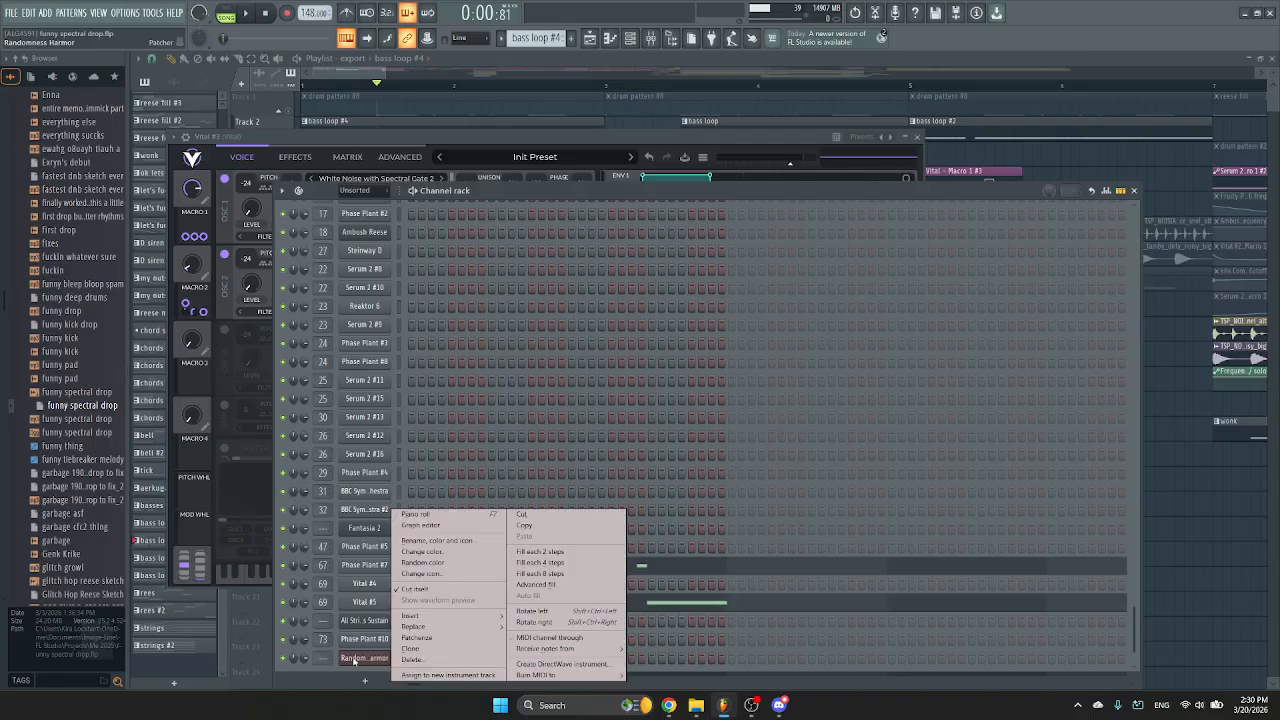
pyautogui.click(465, 662)
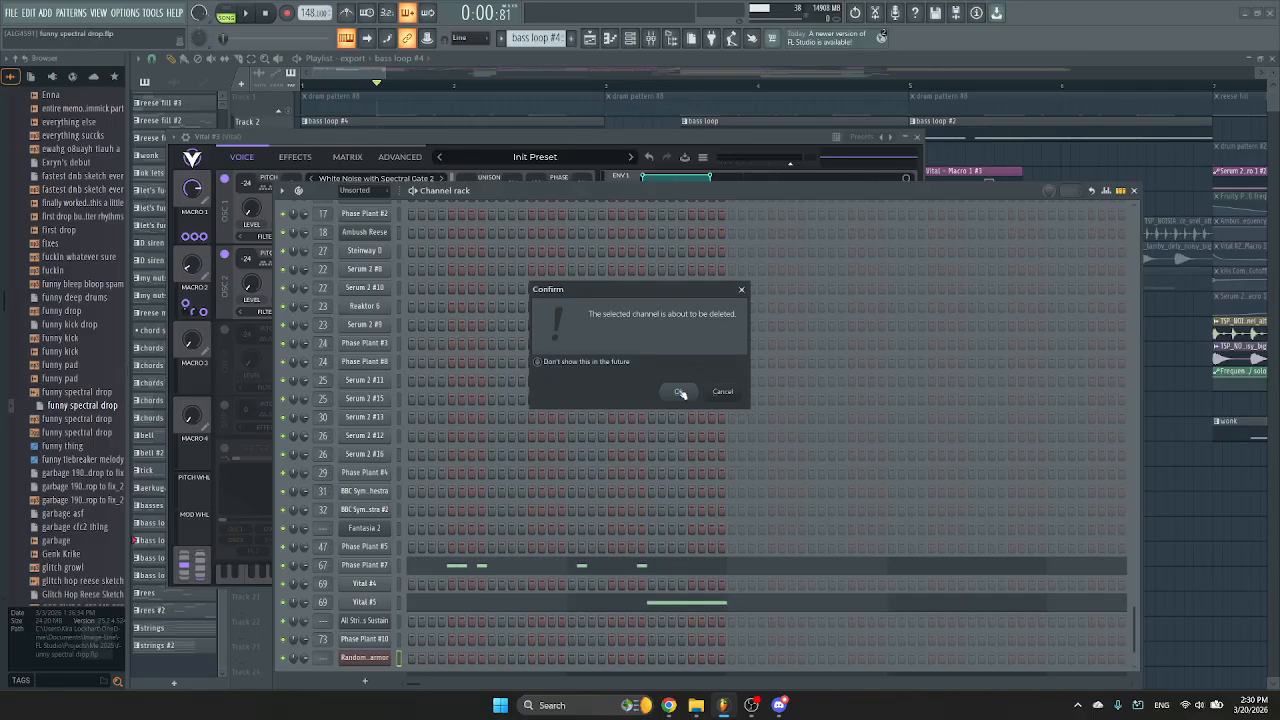
pyautogui.click(678, 391)
pyautogui.click(383, 134)
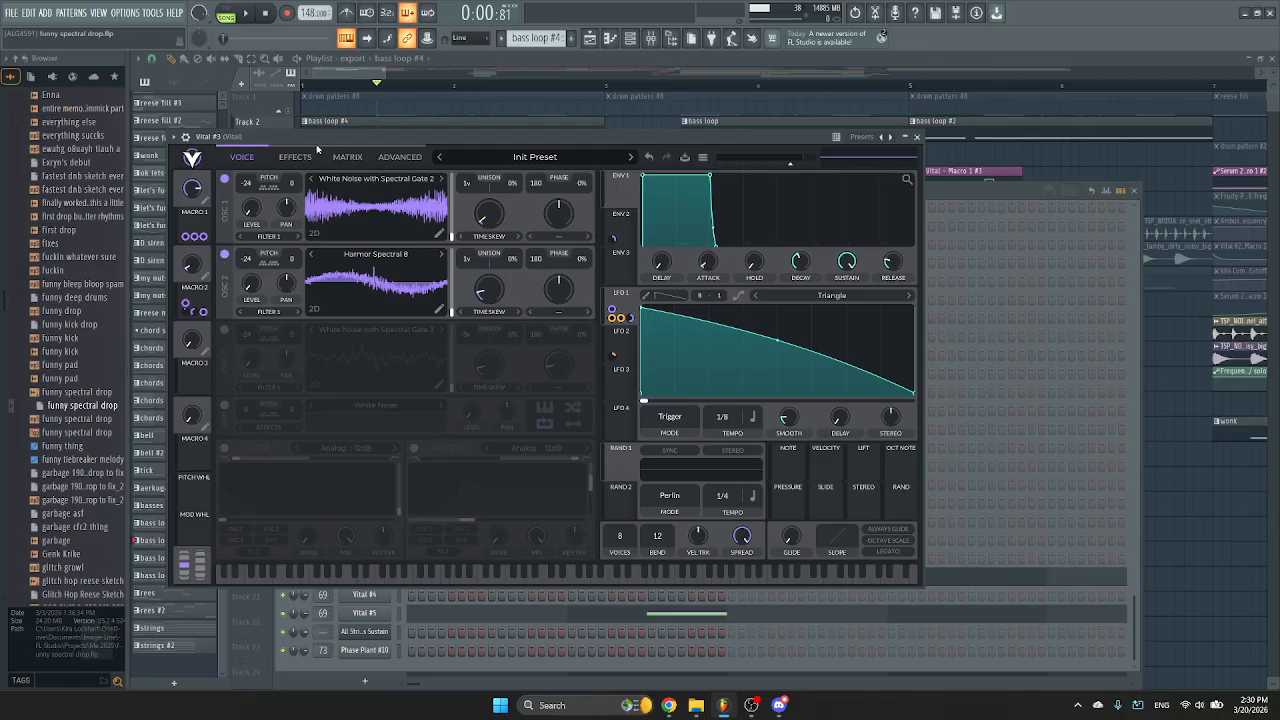
# Audition Oscillators 1 and 2 of Vital #3 separately, then leave both switched on.
pyautogui.click(224, 254)
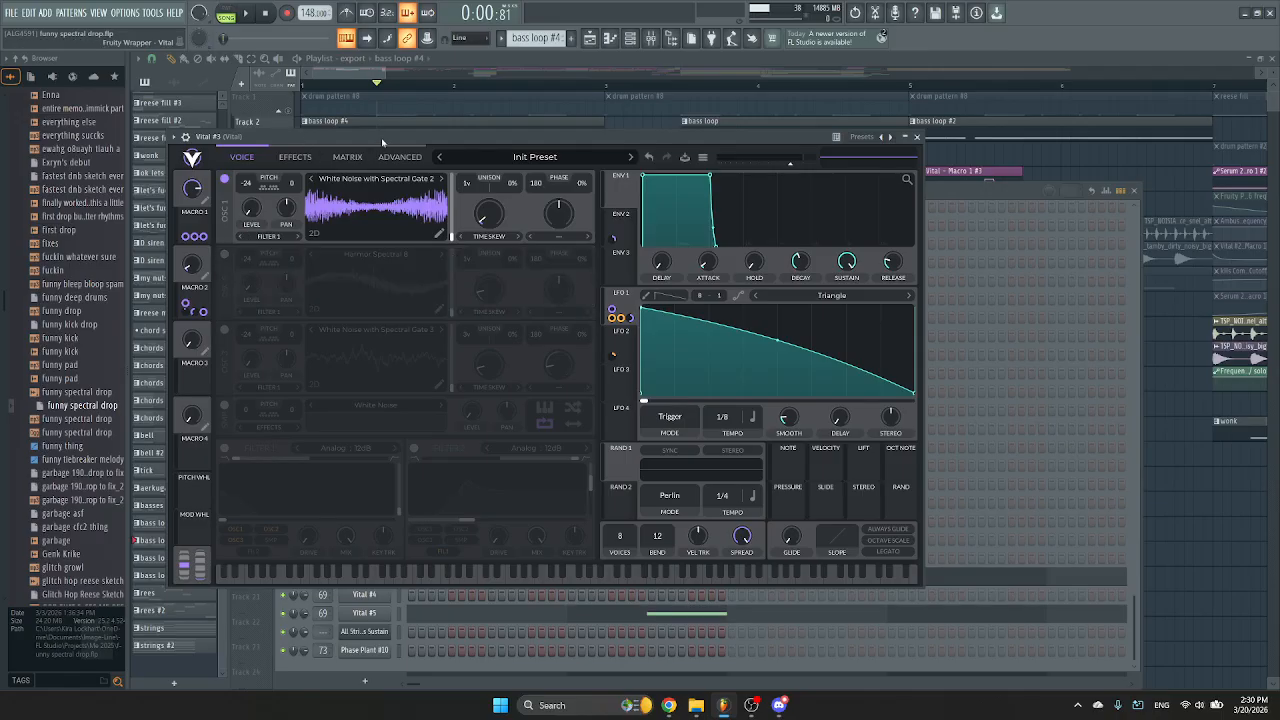
pyautogui.click(225, 180)
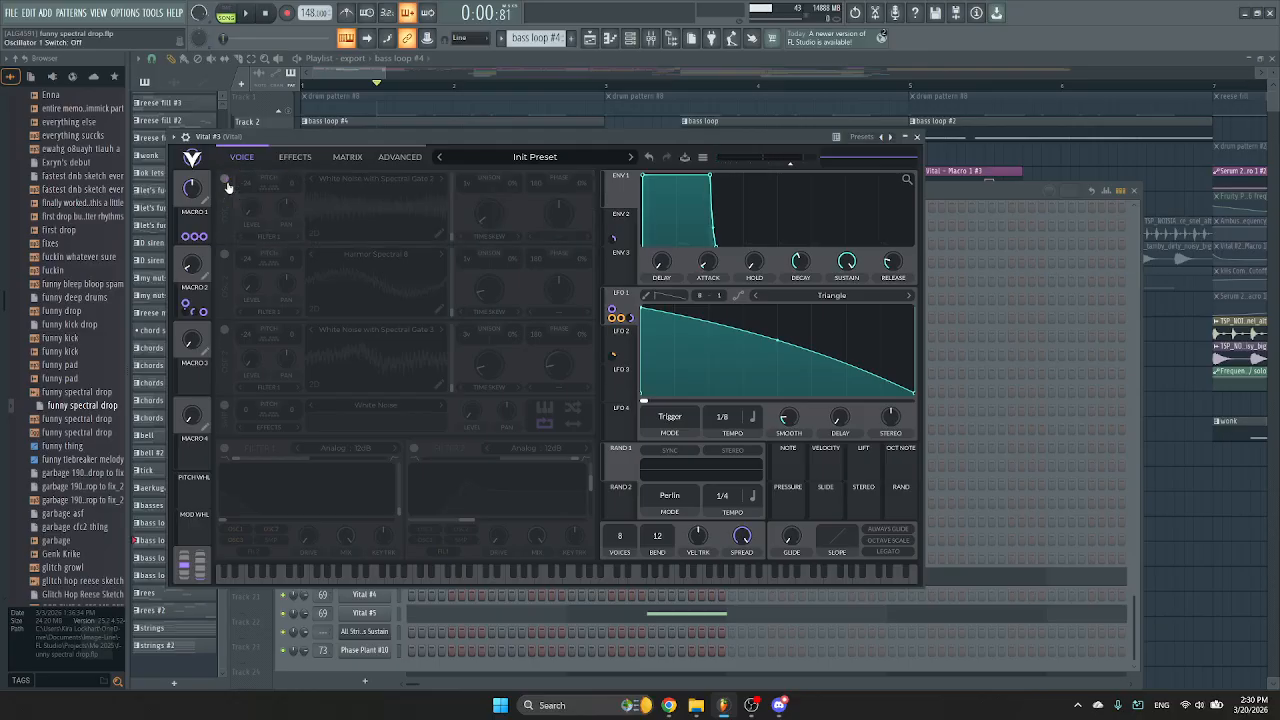
pyautogui.click(224, 254)
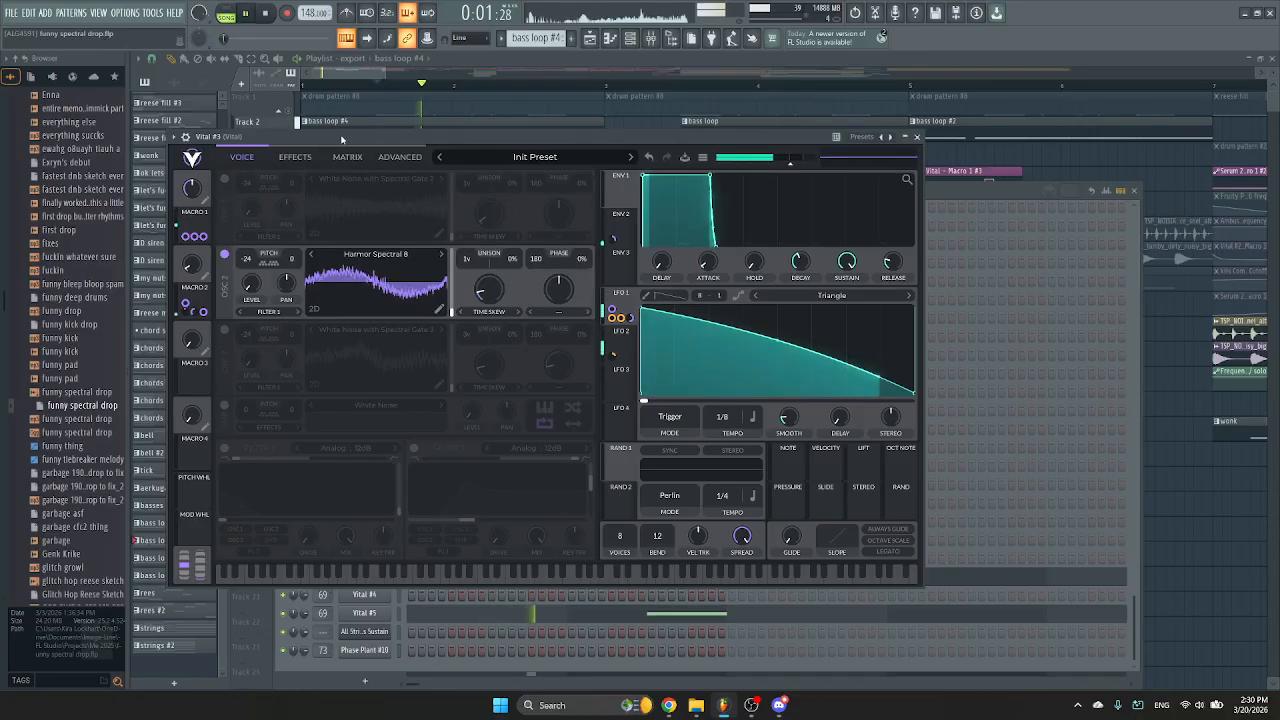
pyautogui.click(225, 180)
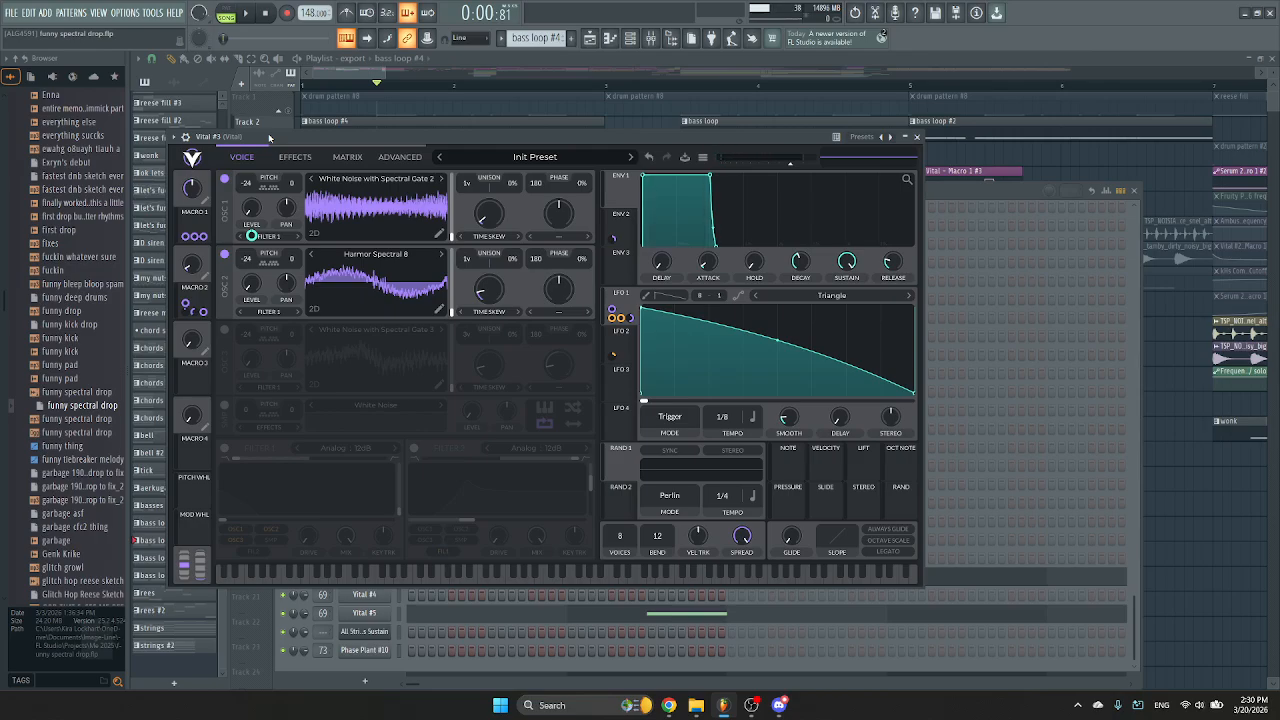
pyautogui.click(489, 244)
# Switch on Oscillator 3, the White Noise sampler, Filter 1 and Filter 2 in Vital #3, auditioning the layered sound.
pyautogui.click(224, 330)
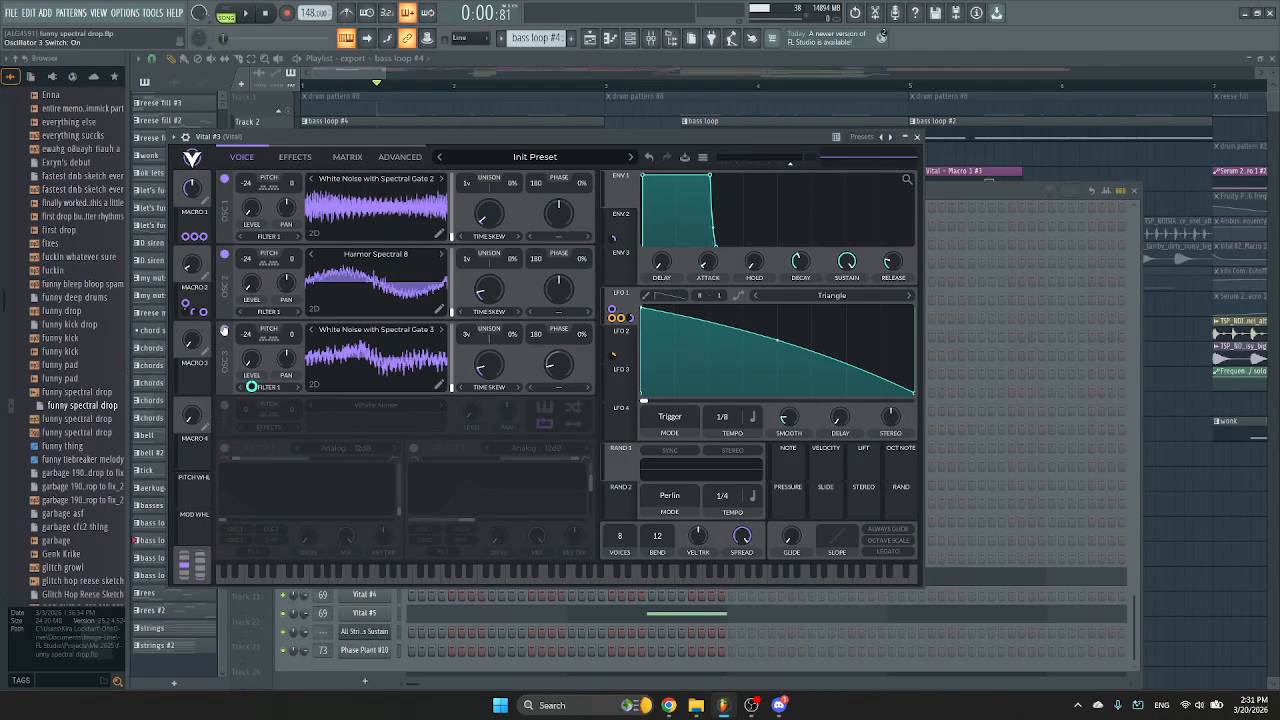
pyautogui.click(224, 406)
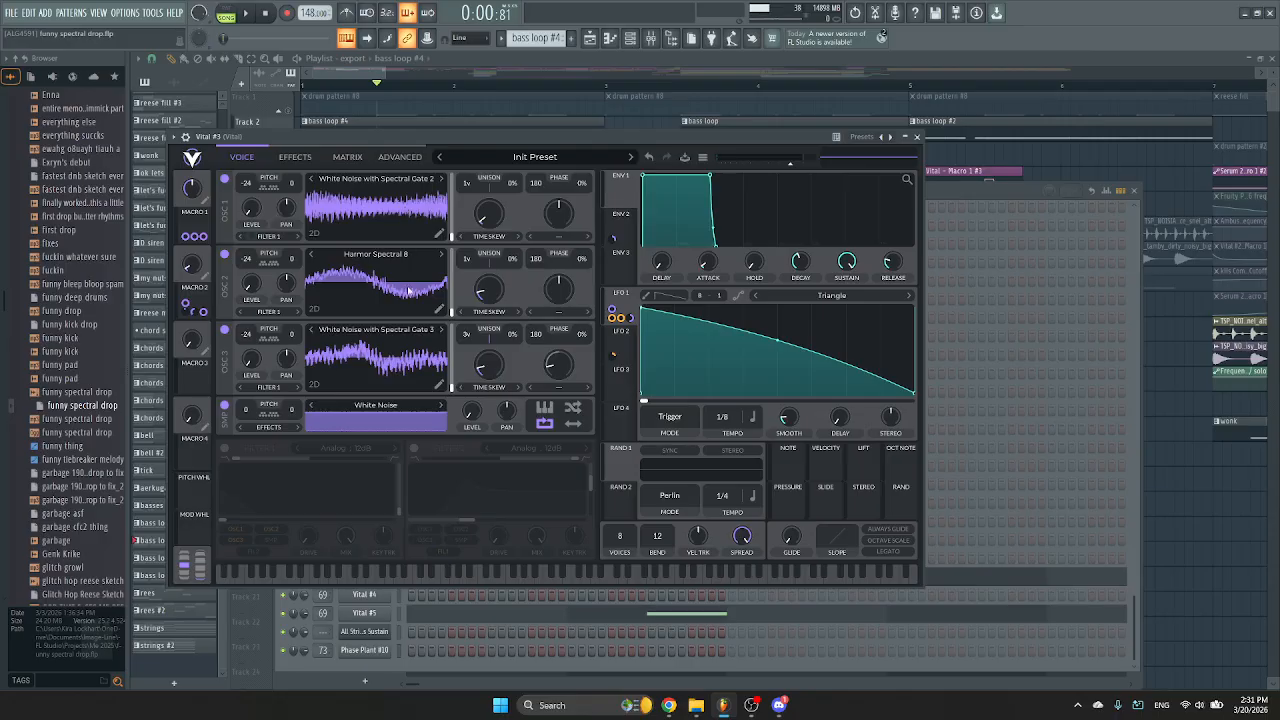
pyautogui.click(228, 447)
pyautogui.press('space')
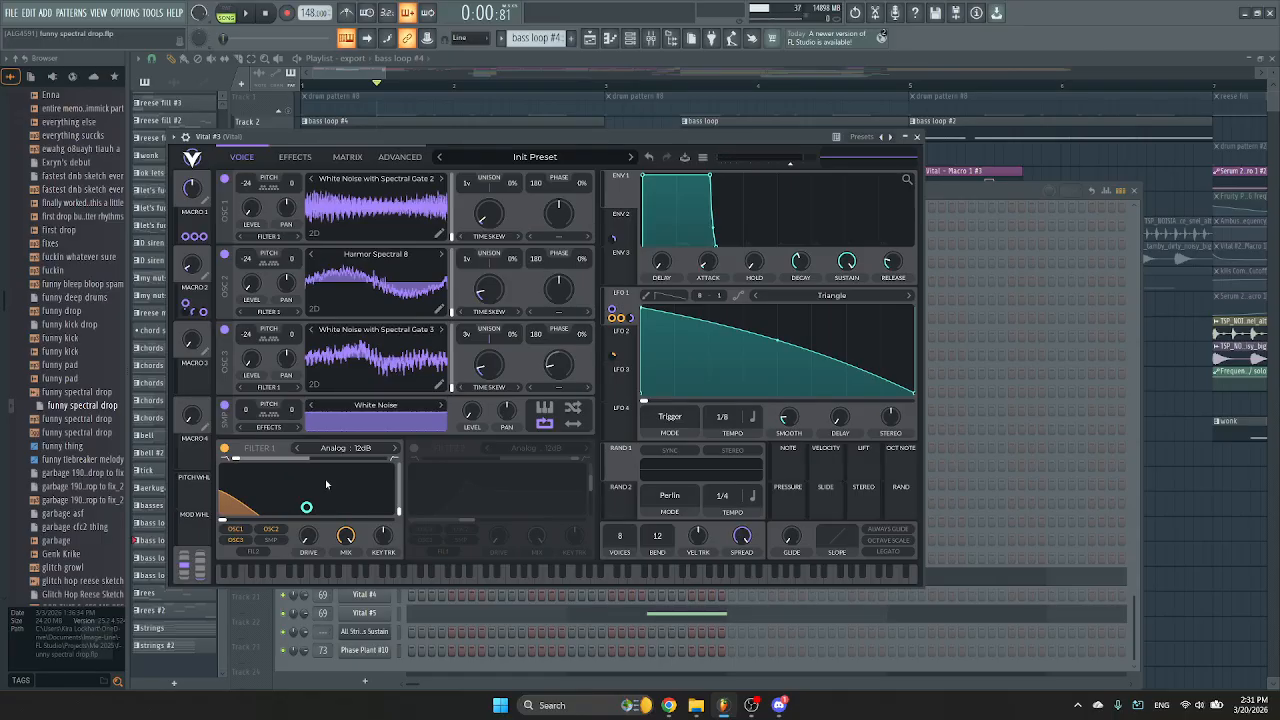
pyautogui.click(414, 448)
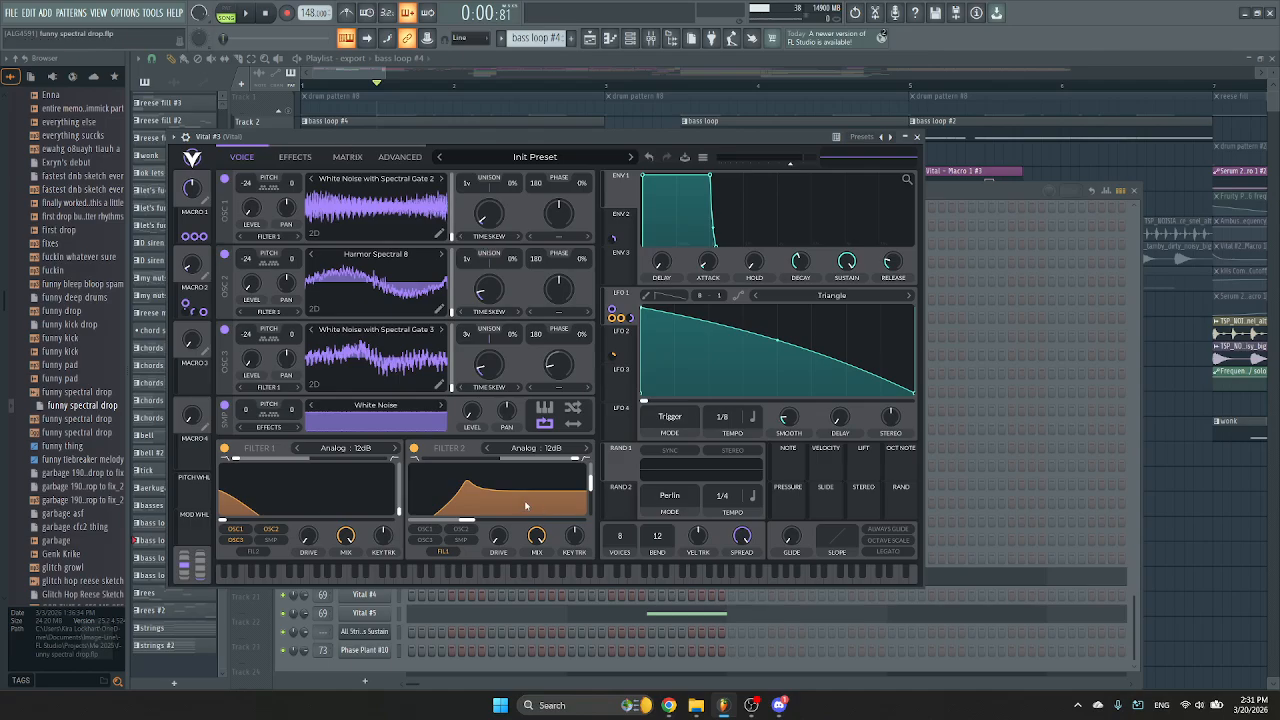
pyautogui.press('space')
pyautogui.press('space')
# Check the multiband compressor in Vital #3's effects, close the synth and audition the full patch.
pyautogui.click(305, 157)
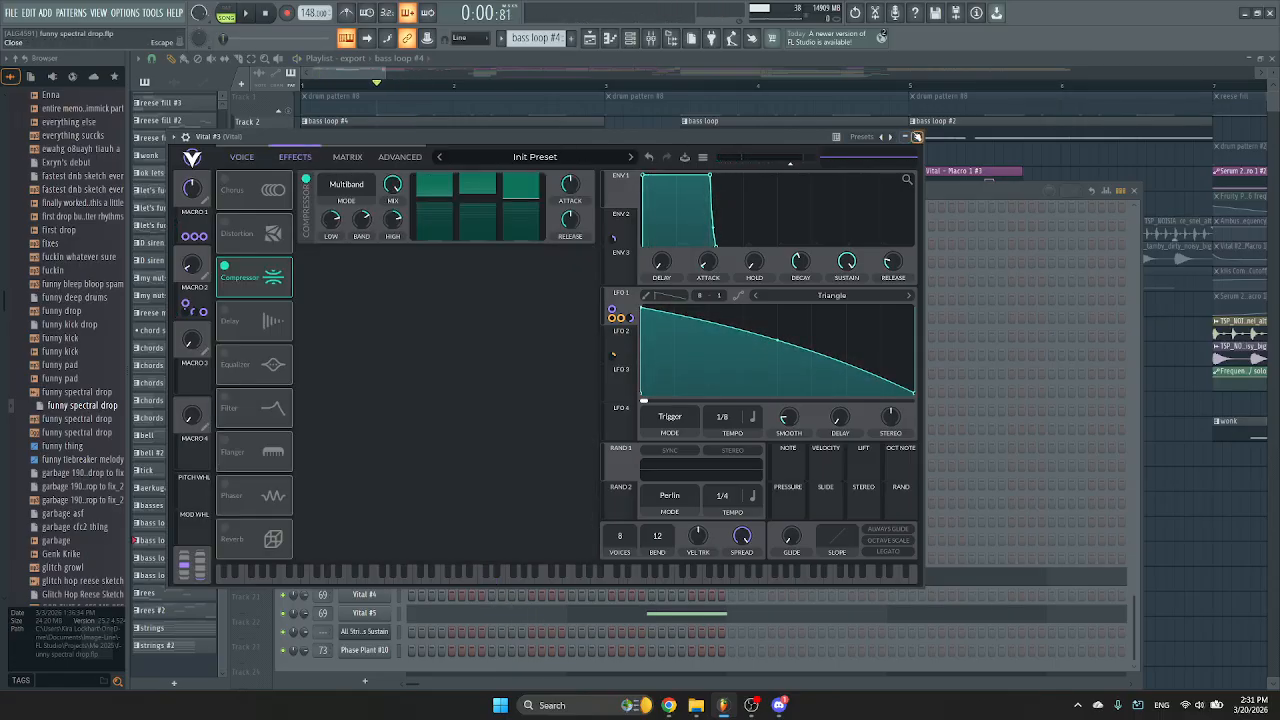
pyautogui.click(916, 136)
pyautogui.press('space')
pyautogui.press('space')
# Leave only the Frequency Shifter active on the Vital mixer track and check its settings.
pyautogui.click(651, 38)
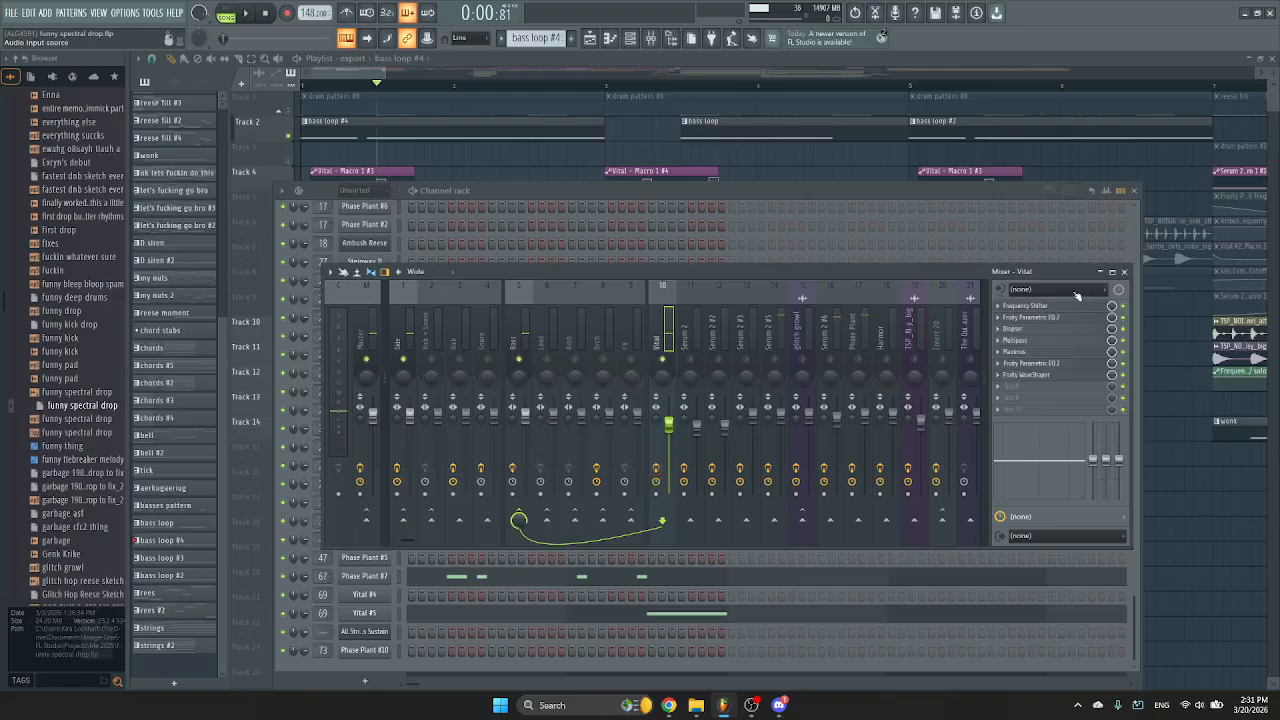
pyautogui.click(1123, 341)
pyautogui.click(1020, 304)
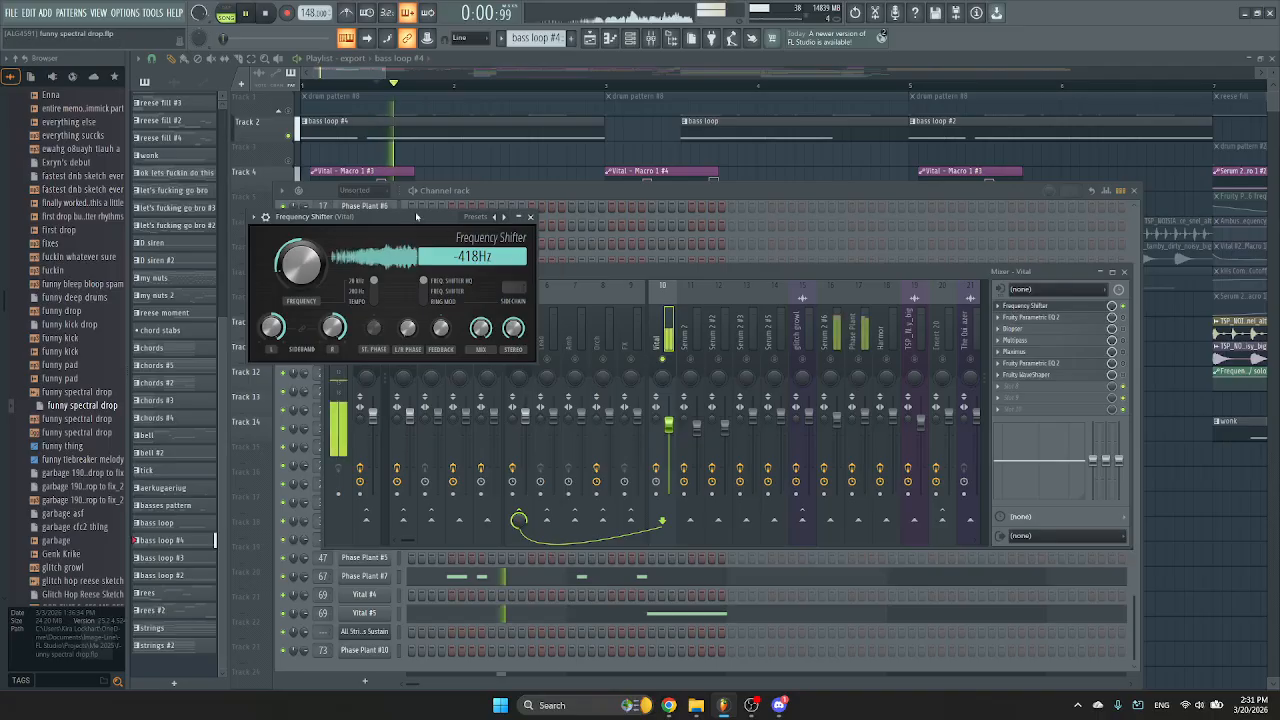
pyautogui.click(530, 218)
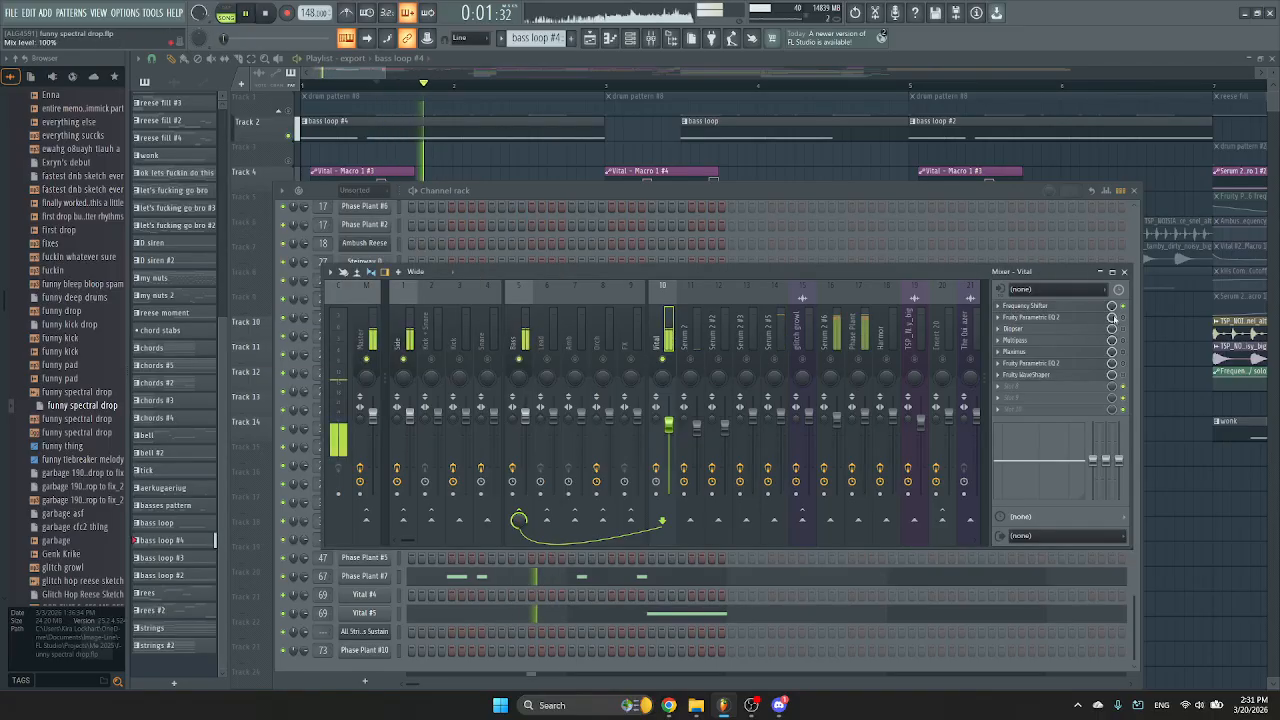
# Re-enable the first Fruity Parametric EQ 2 on the Vital track, check its curve and audition the bass.
pyautogui.click(1066, 320)
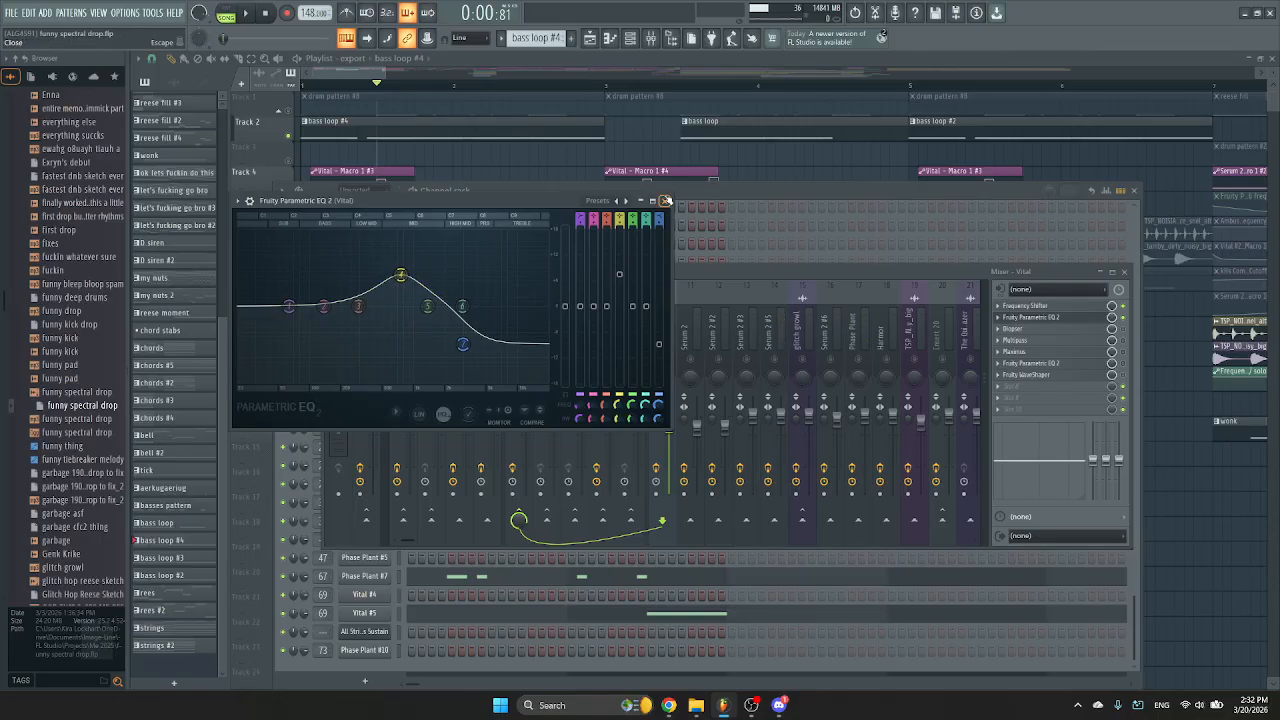
pyautogui.click(664, 200)
pyautogui.press('space')
pyautogui.press('space')
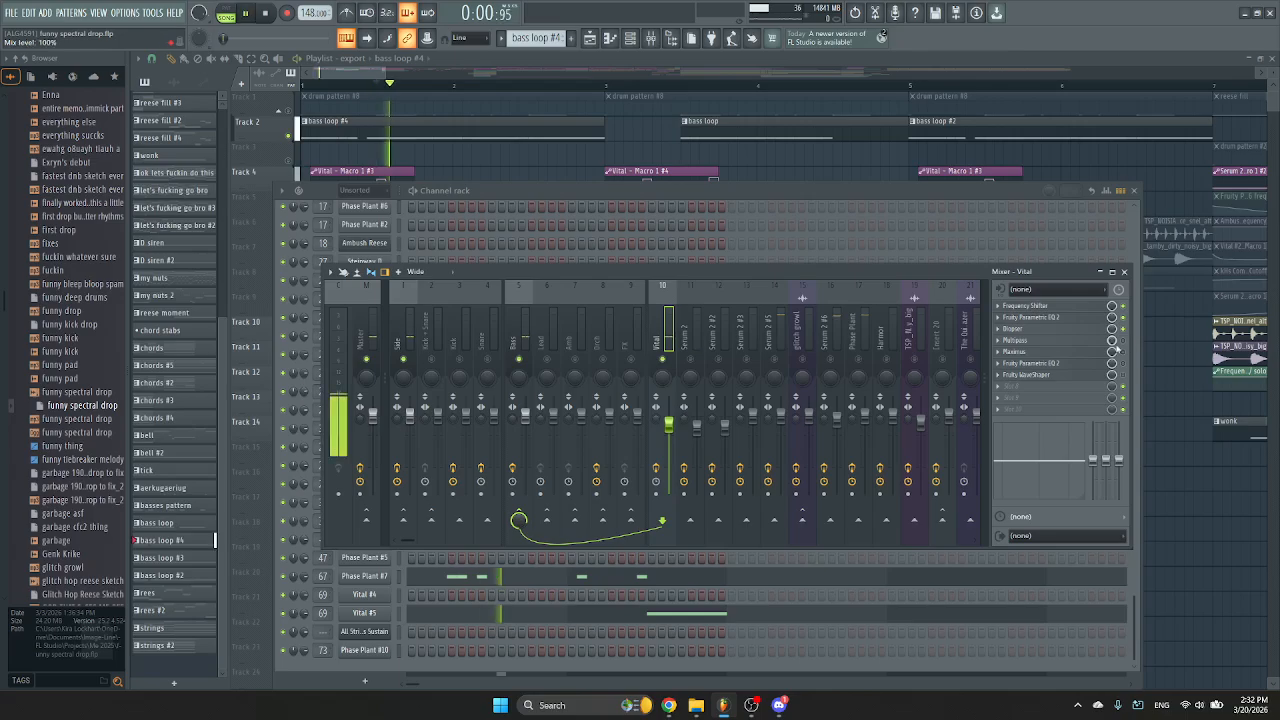
# Re-enable Multipass on the Vital track, inspect its "multiband dist chorus weird" preset and audition the result.
pyautogui.click(1030, 341)
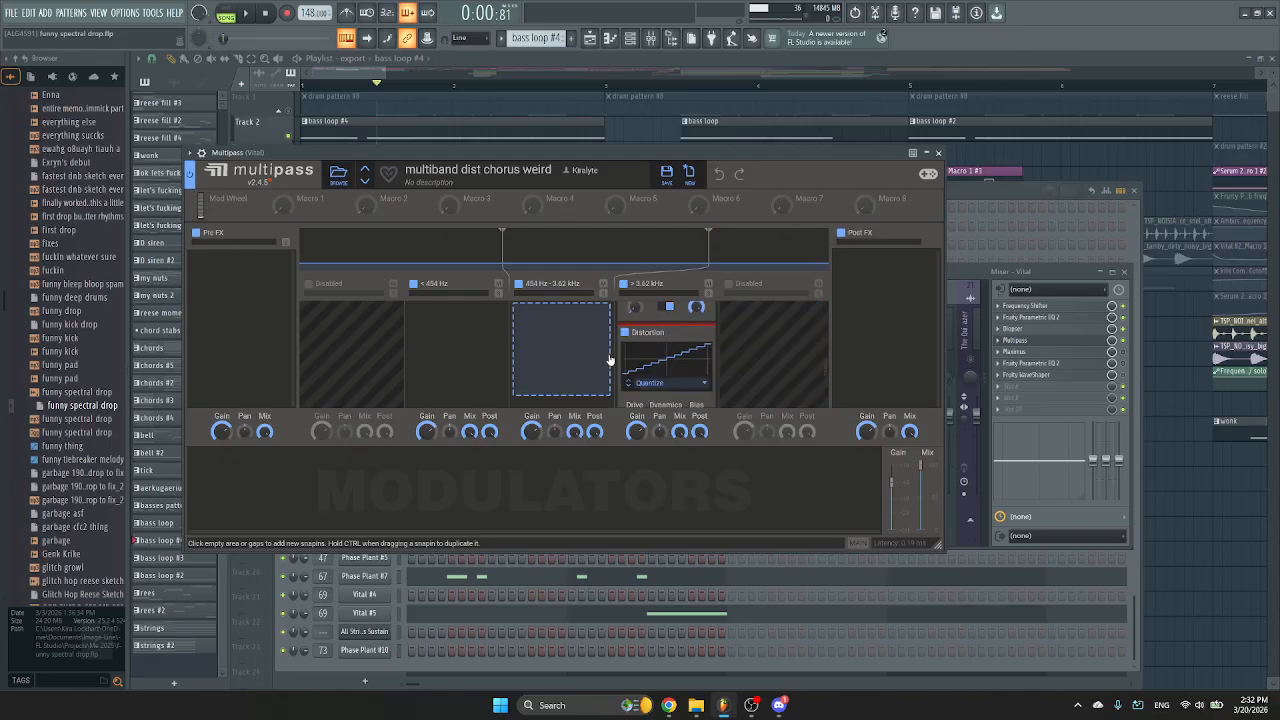
pyautogui.click(938, 153)
pyautogui.press('space')
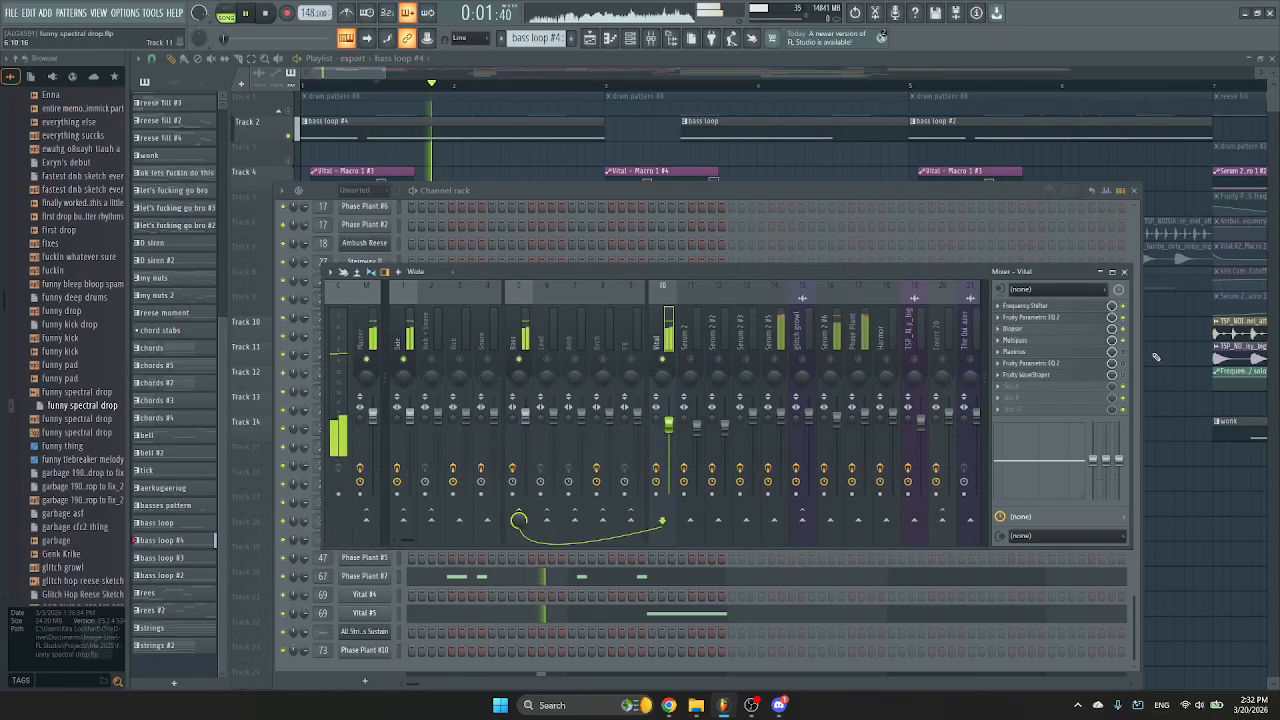
pyautogui.press('space')
# Re-enable Maximus on the Vital track, check its band settings and audition the bass.
pyautogui.click(1062, 352)
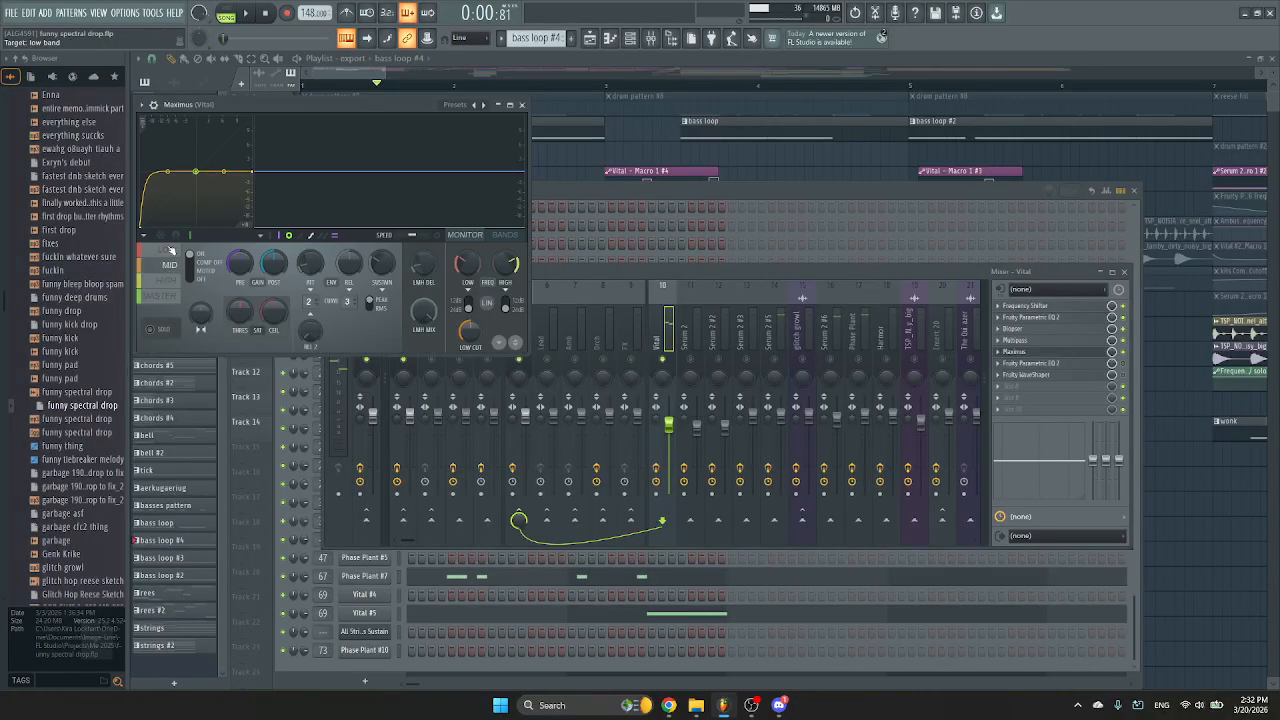
pyautogui.click(521, 104)
pyautogui.press('space')
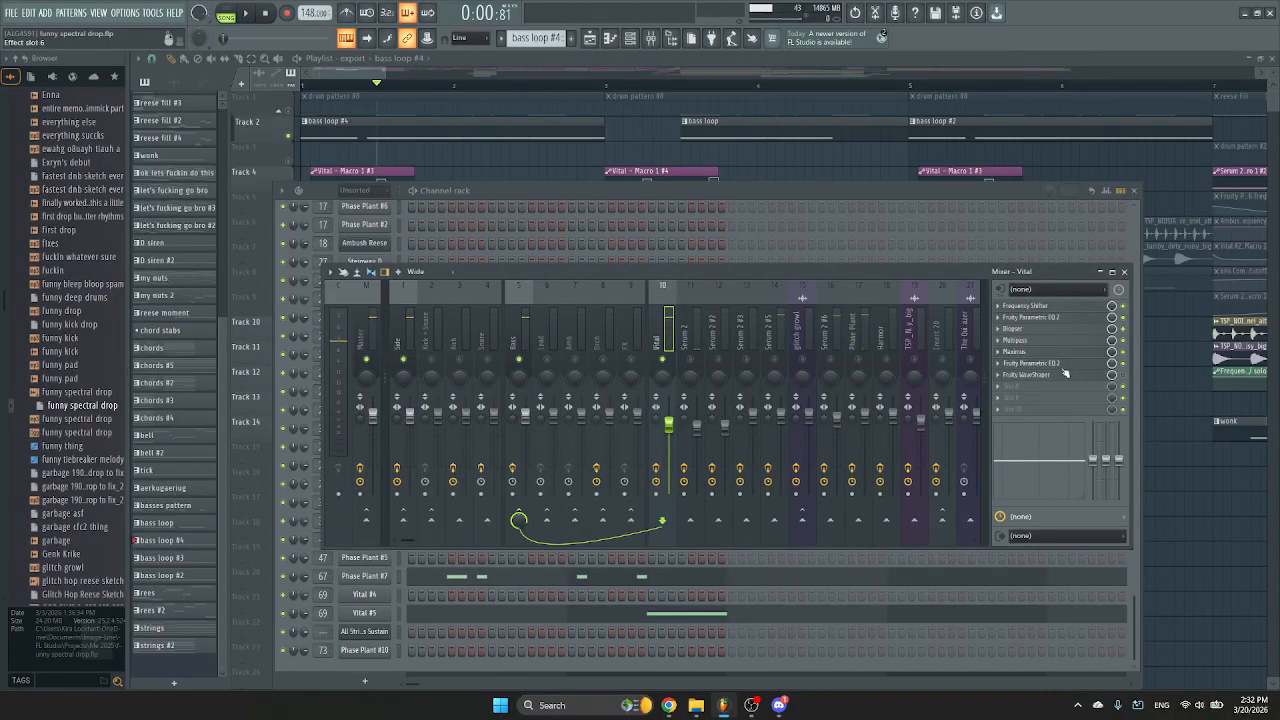
# Re-enable and check the second Fruity Parametric EQ 2, audition the full chain, and close the mixer and channel rack.
pyautogui.click(1064, 366)
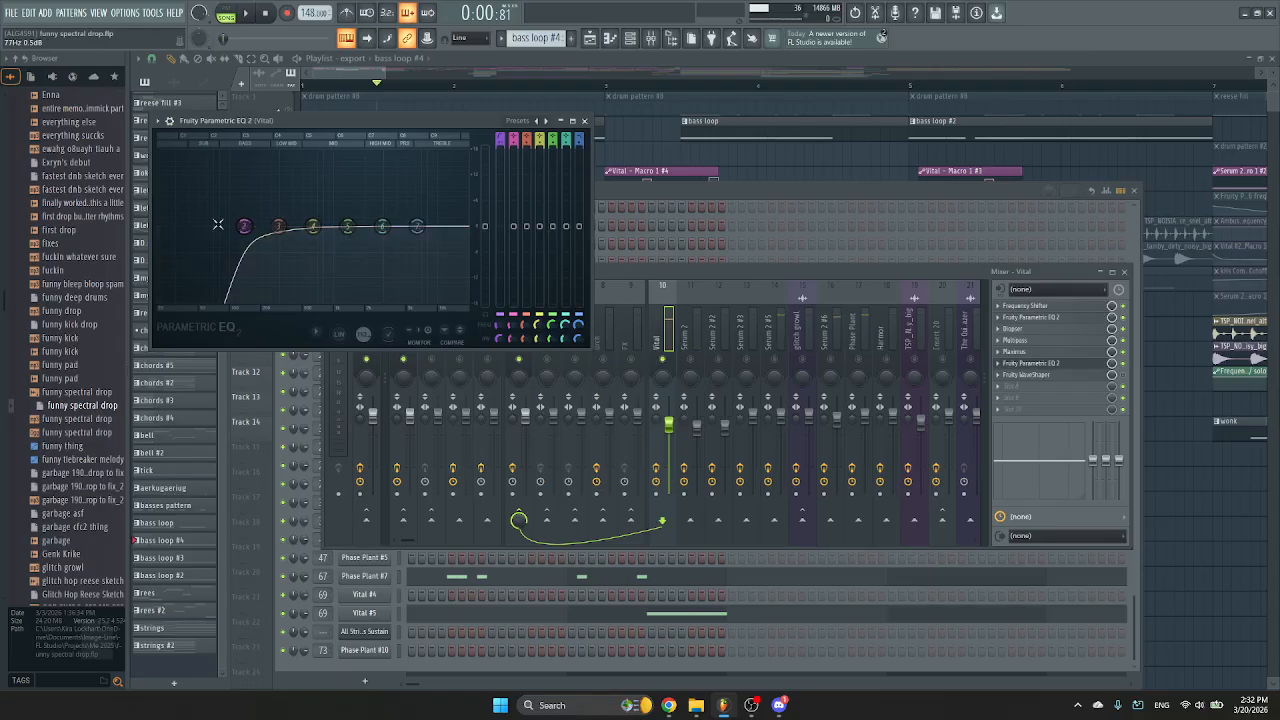
pyautogui.click(585, 121)
pyautogui.press('space')
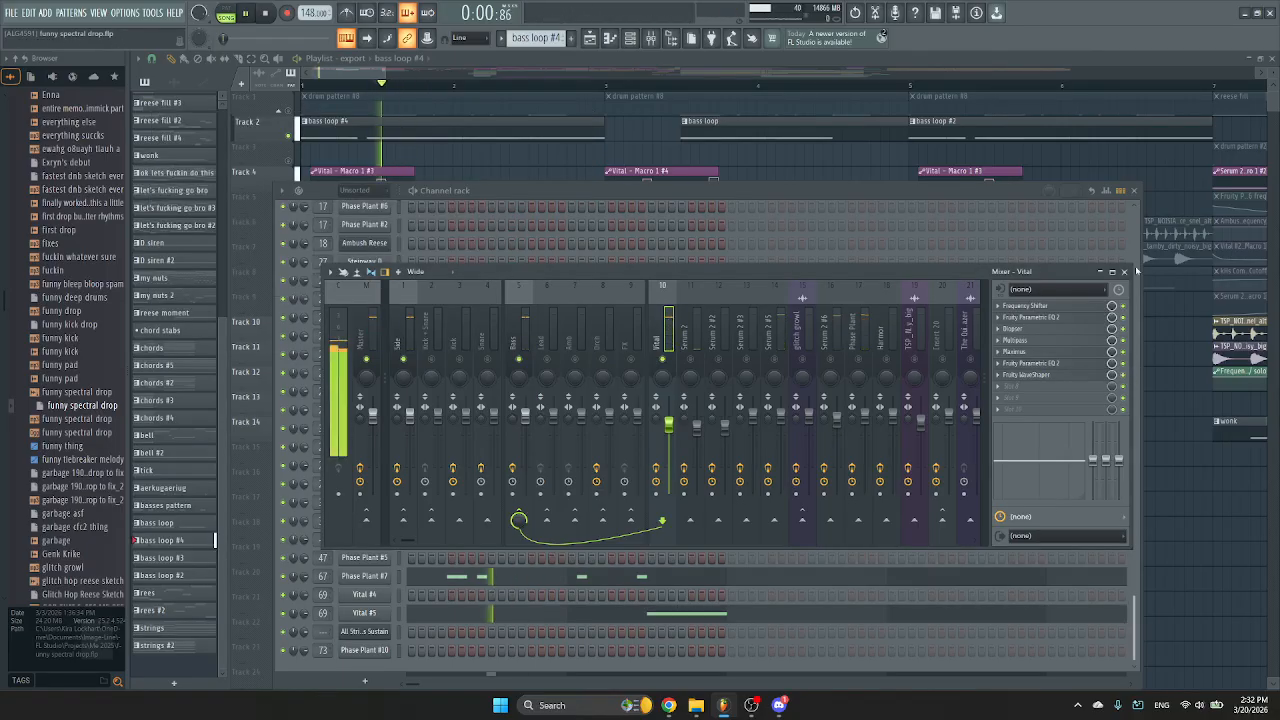
pyautogui.click(1124, 271)
pyautogui.click(1133, 190)
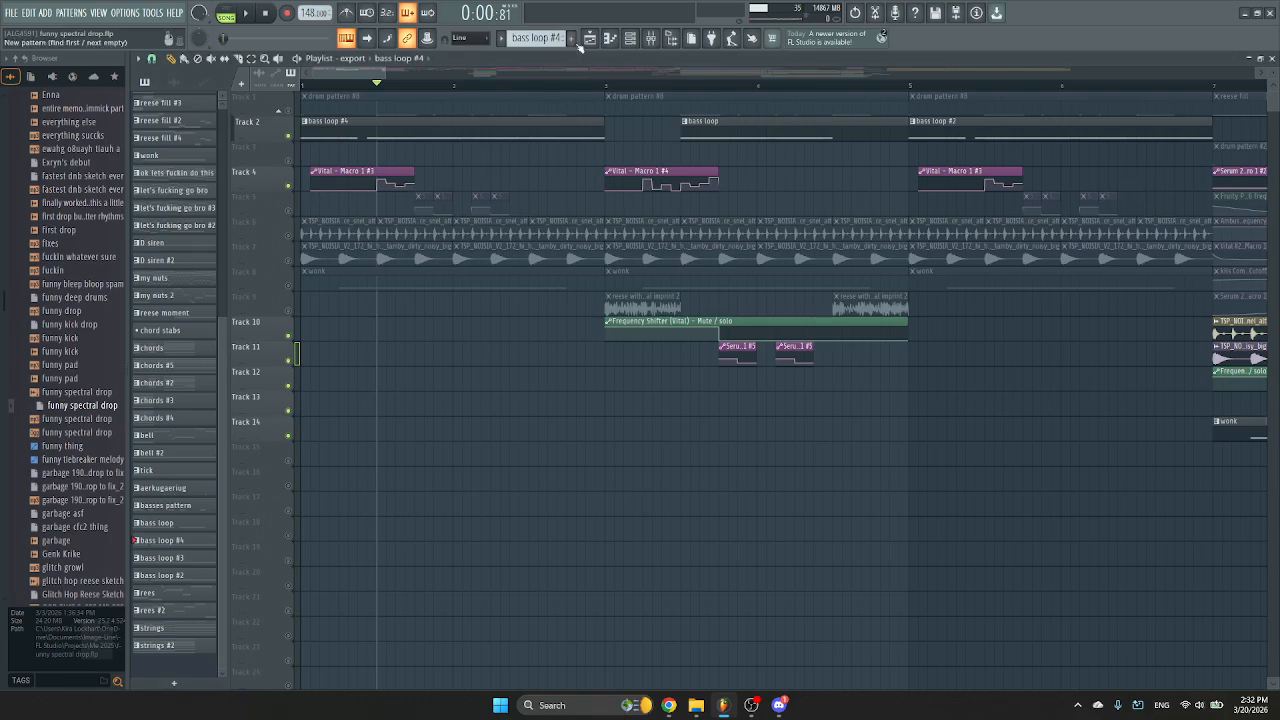
# Unmute playlist Track 1 at bar 17, select Pattern 1 and bring up its channels in the channel rack.
pyautogui.moveTo(357, 73); pyautogui.dragTo(529, 81)
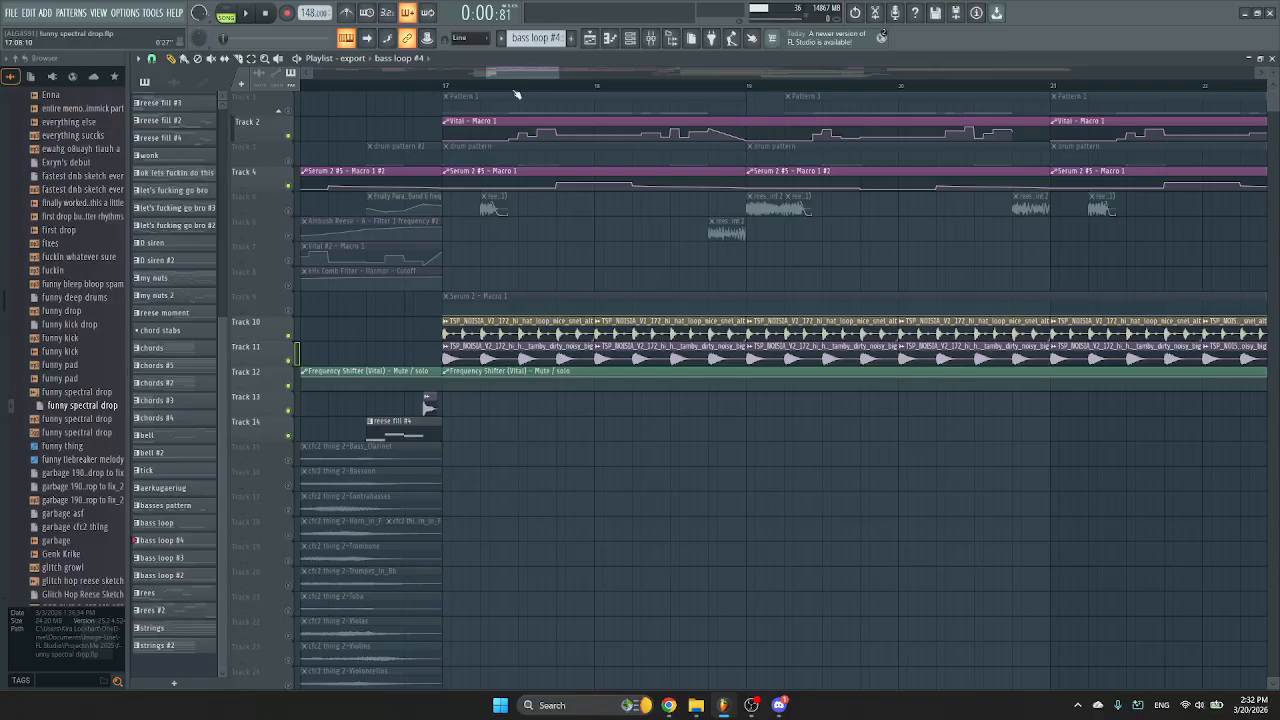
pyautogui.click(510, 83)
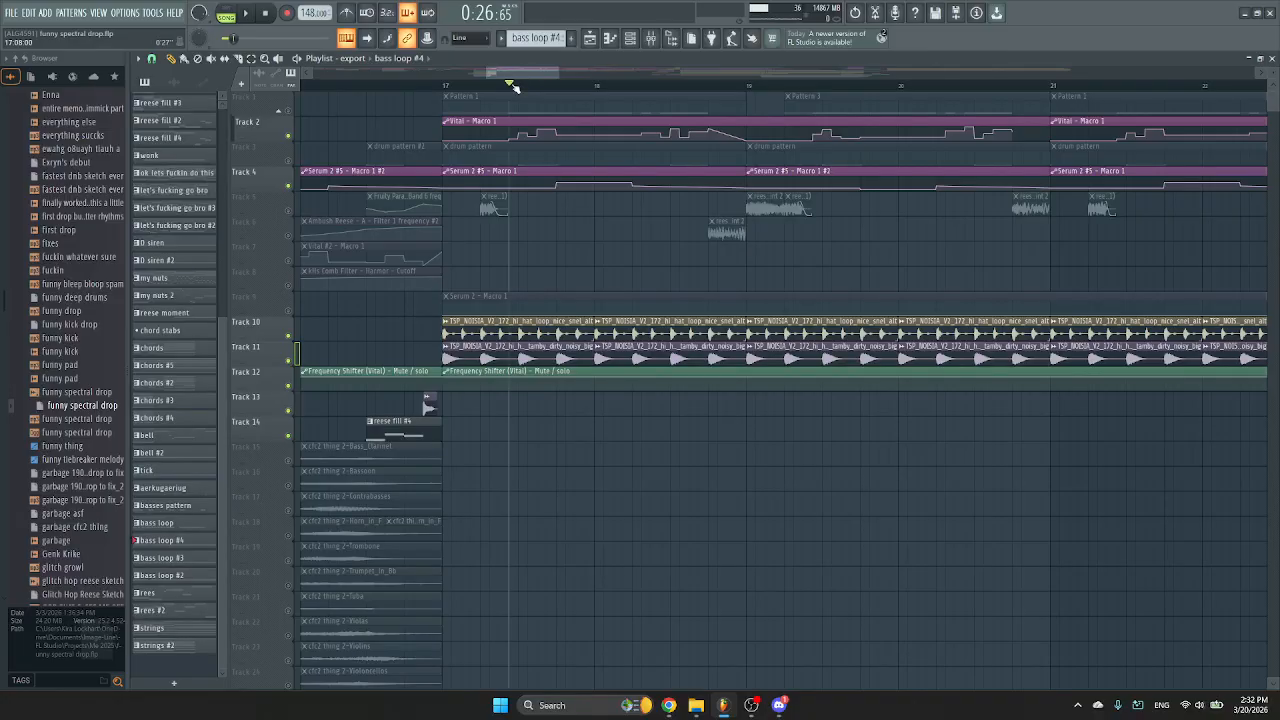
pyautogui.click(286, 112)
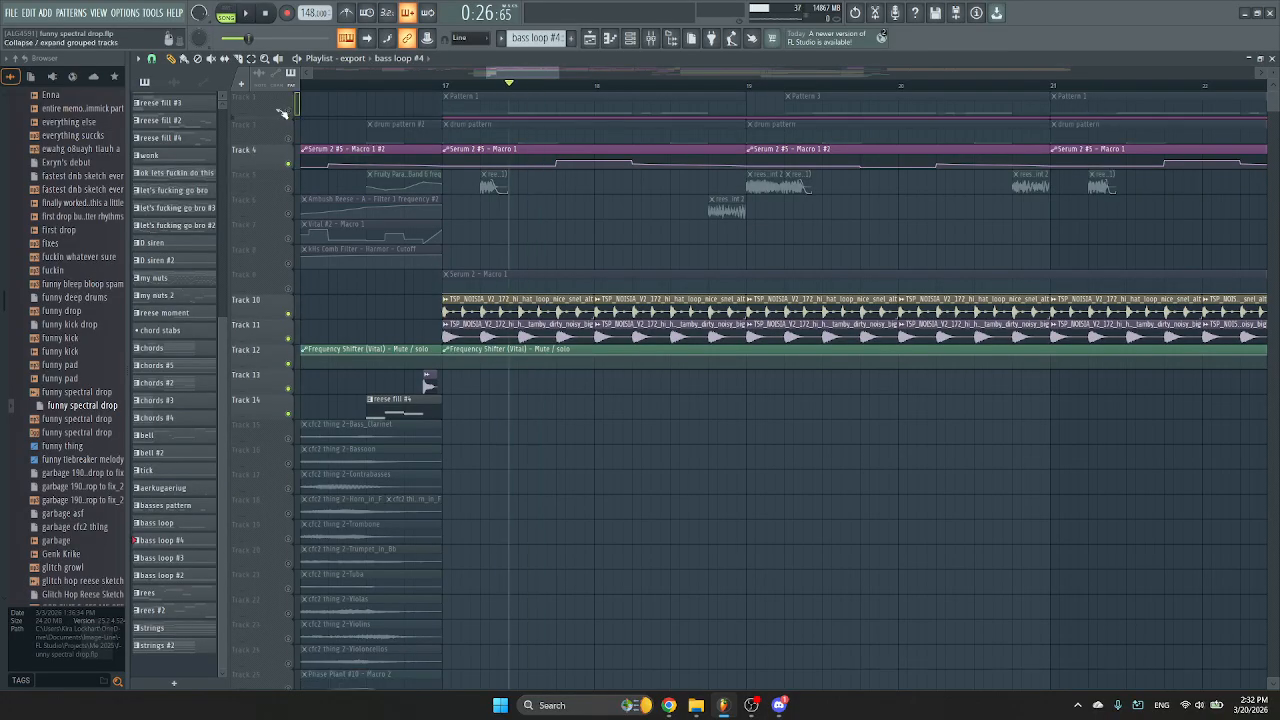
pyautogui.click(286, 112)
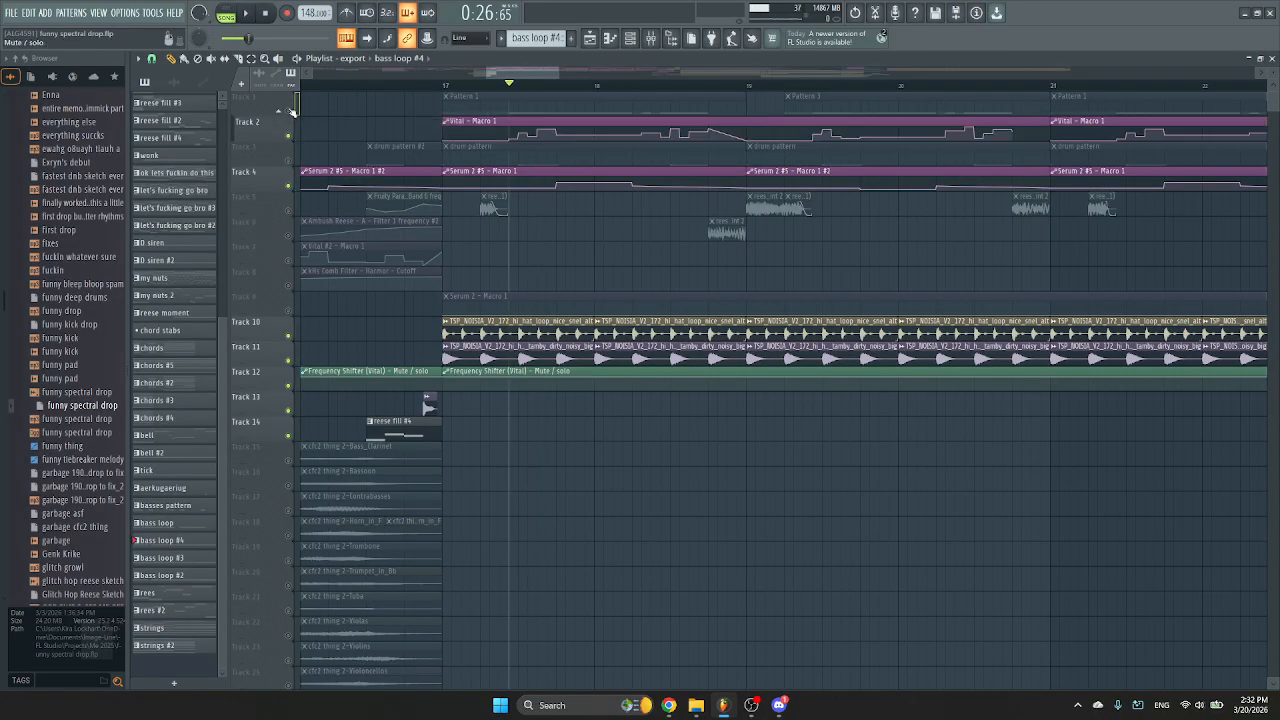
pyautogui.click(530, 107)
pyautogui.click(630, 38)
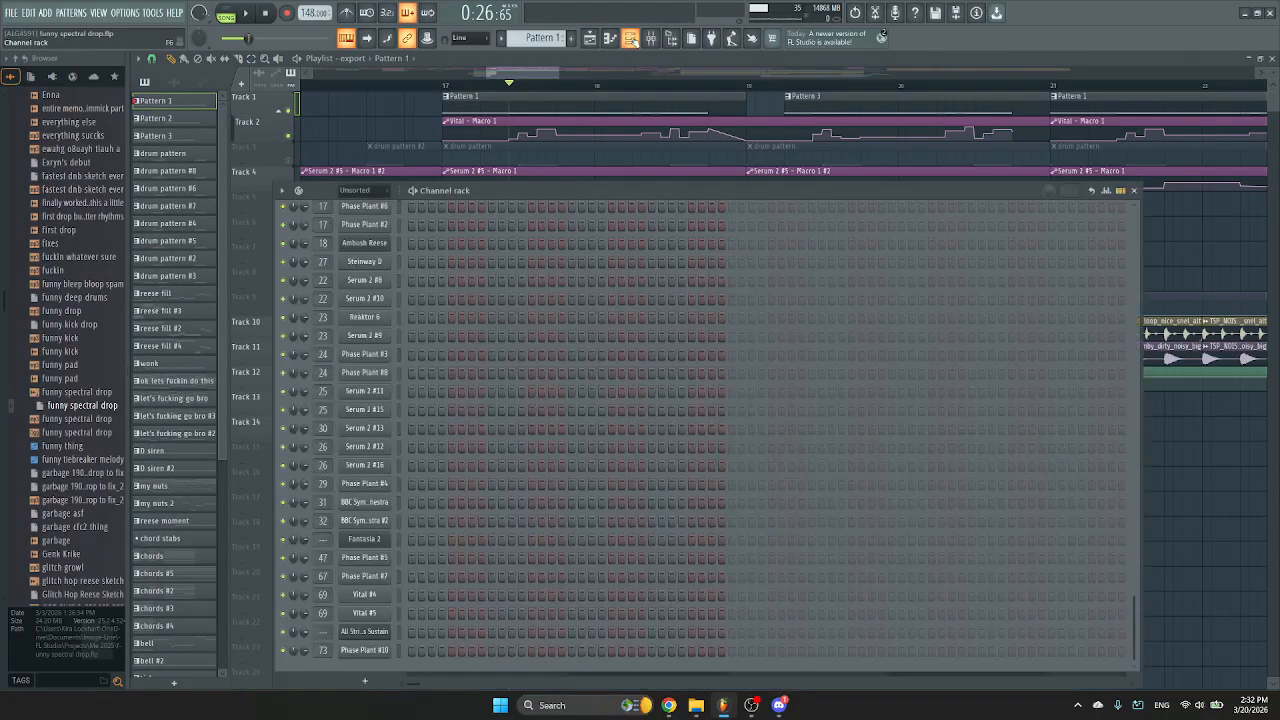
pyautogui.scroll(5, 471, 323)
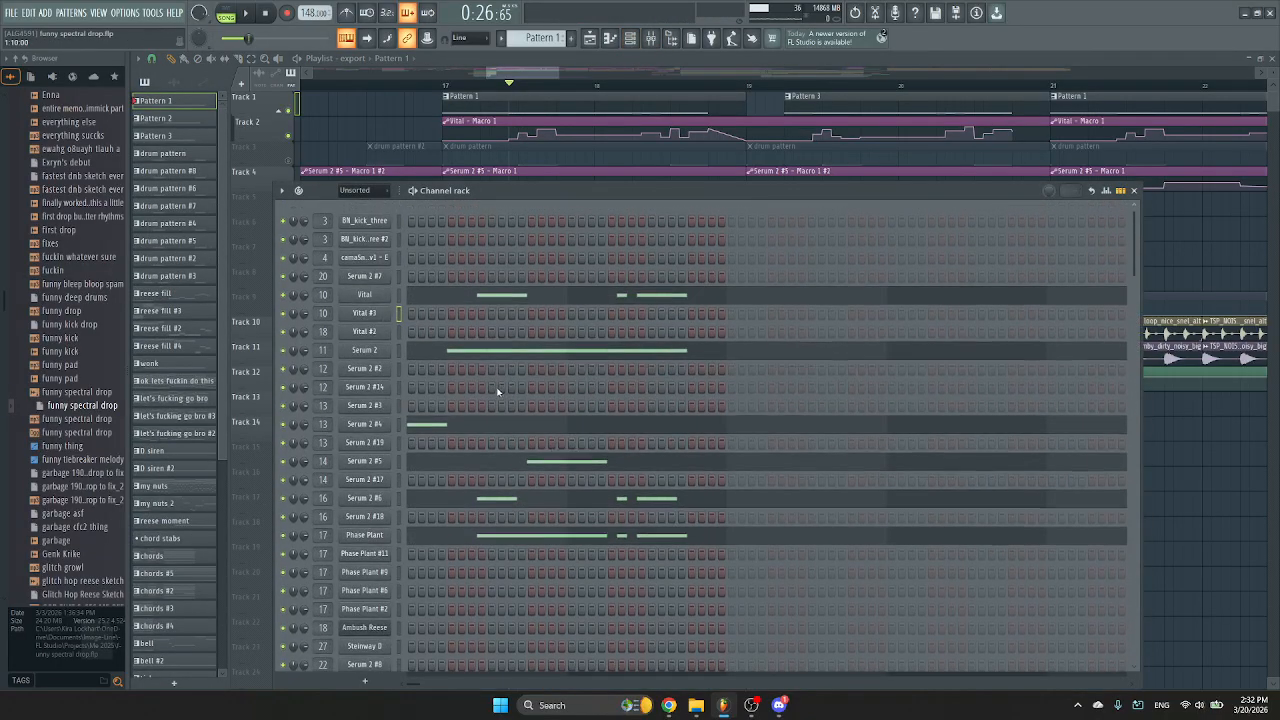
# Inspect the Vital channel's oscillators and advanced unison settings, then close the synth and channel rack.
pyautogui.click(364, 294)
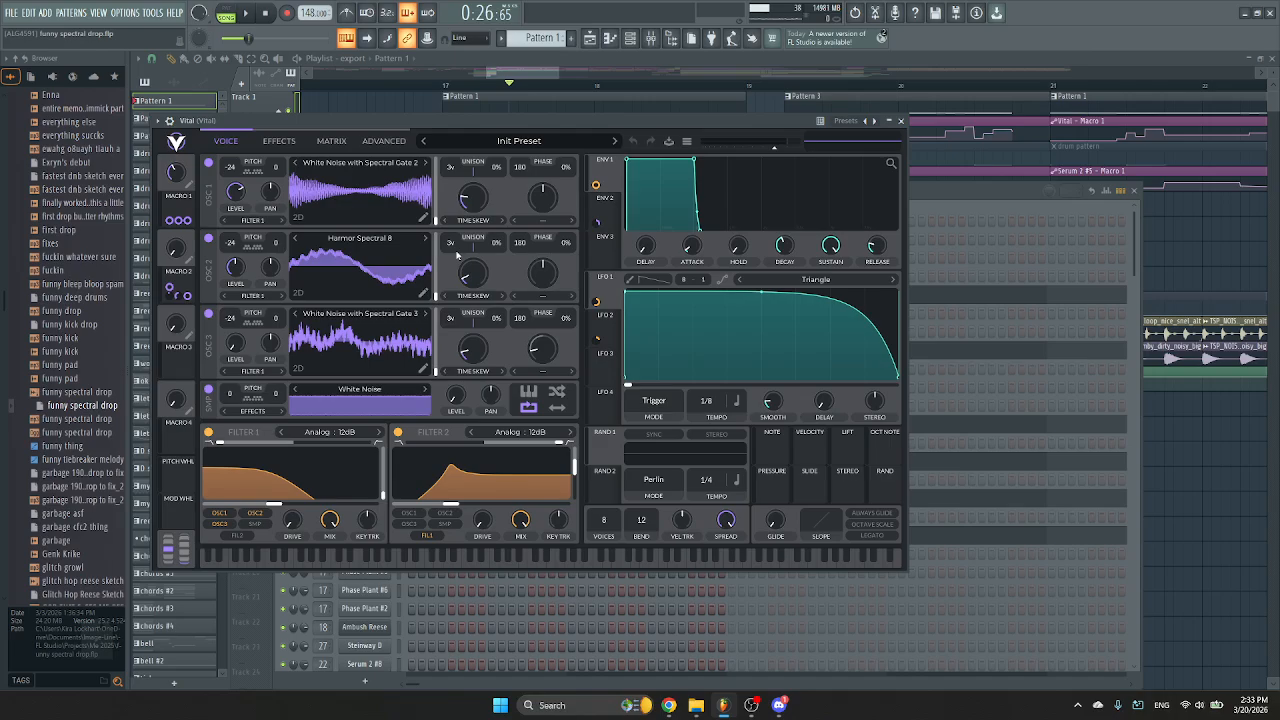
pyautogui.click(395, 140)
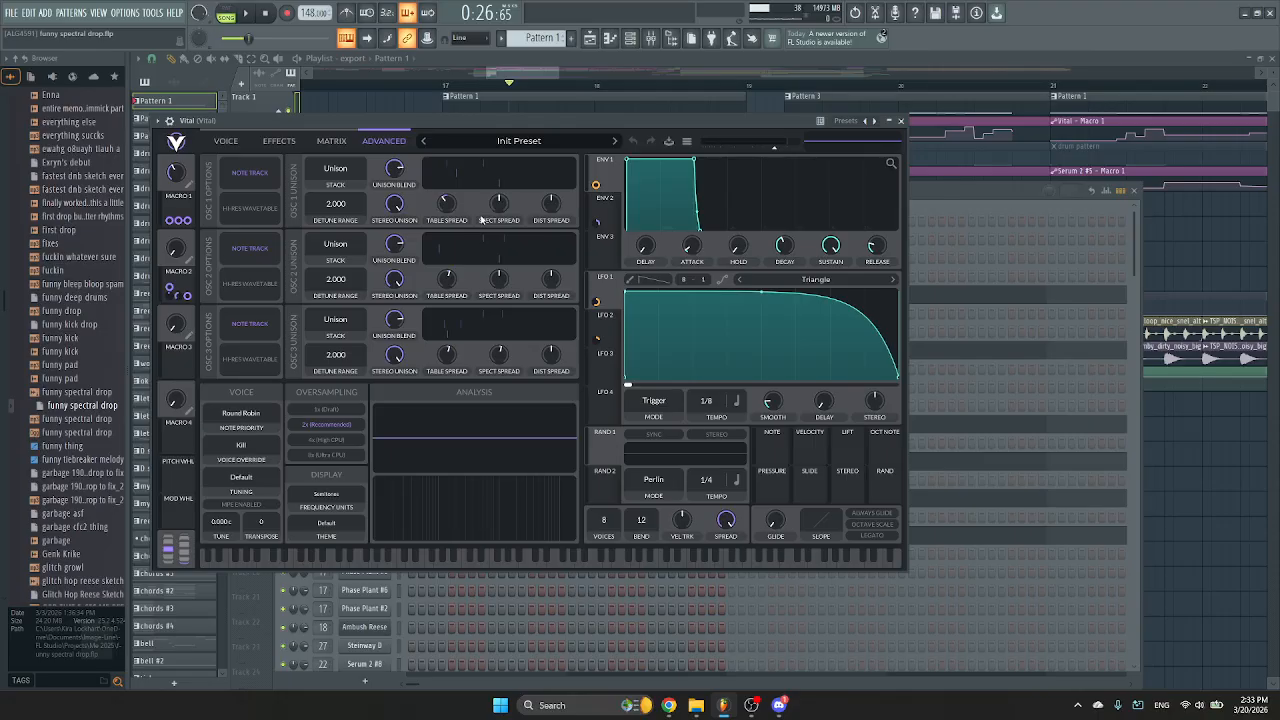
pyautogui.click(232, 138)
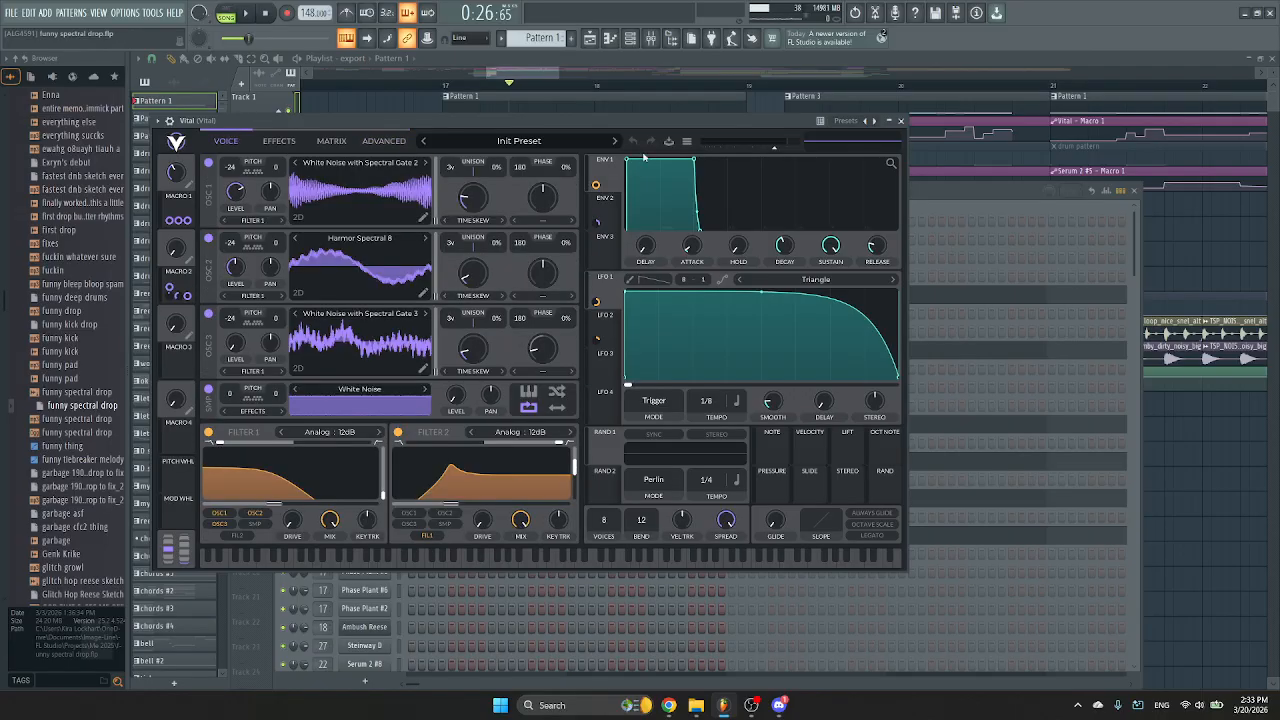
pyautogui.click(901, 121)
pyautogui.click(1136, 190)
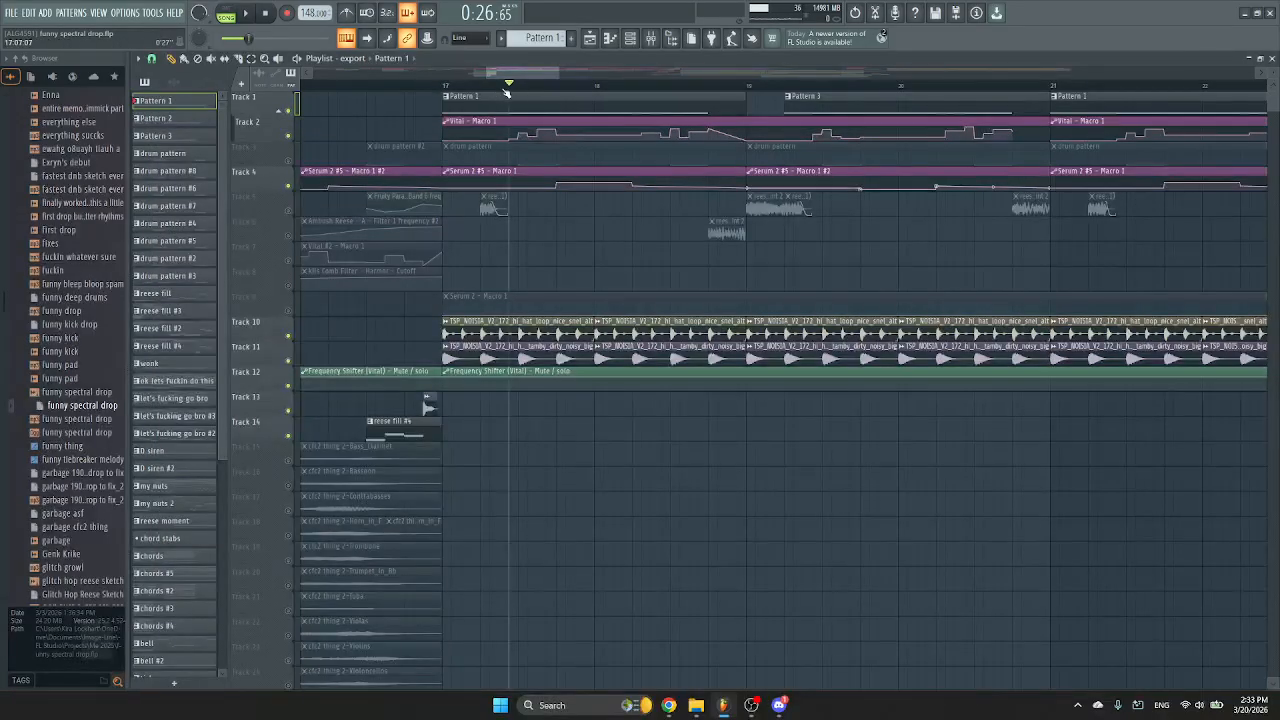
# Play the drop from bar 27 to hear the Vital Macro 2 automation and place the playhead within bar 28.
pyautogui.moveTo(534, 74); pyautogui.dragTo(626, 75)
pyautogui.click(659, 85)
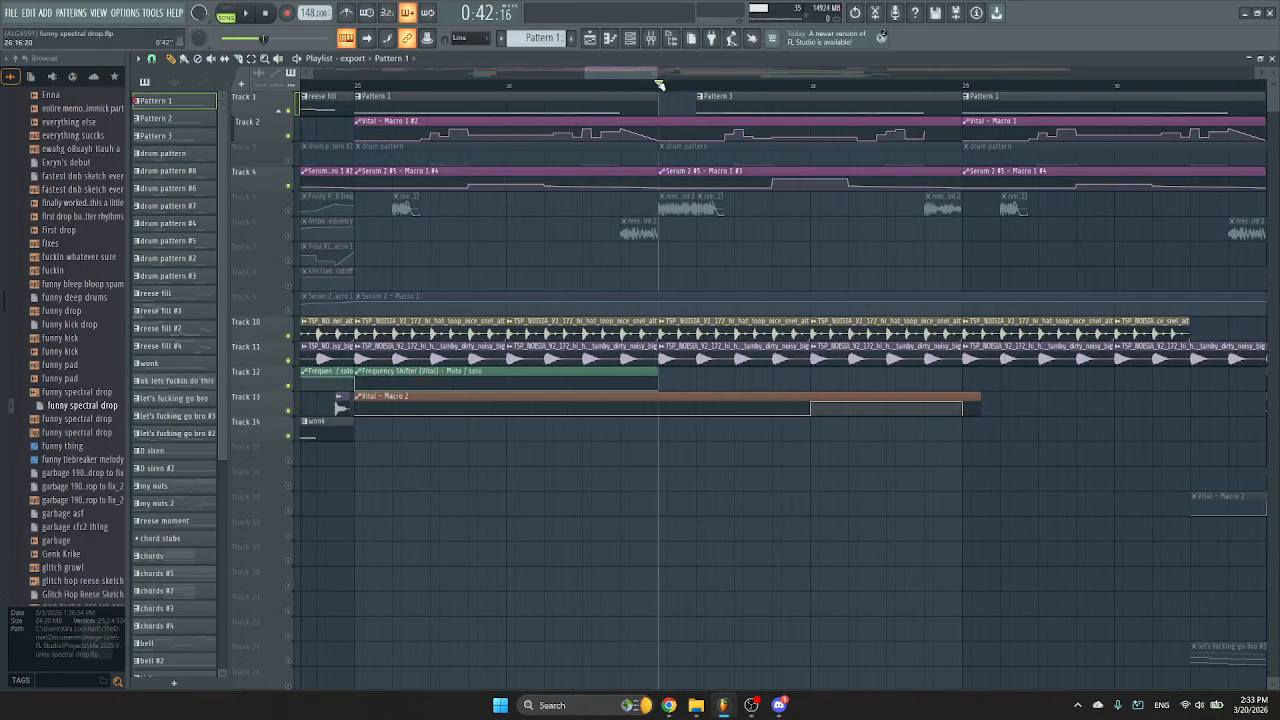
pyautogui.moveTo(645, 70); pyautogui.dragTo(661, 71)
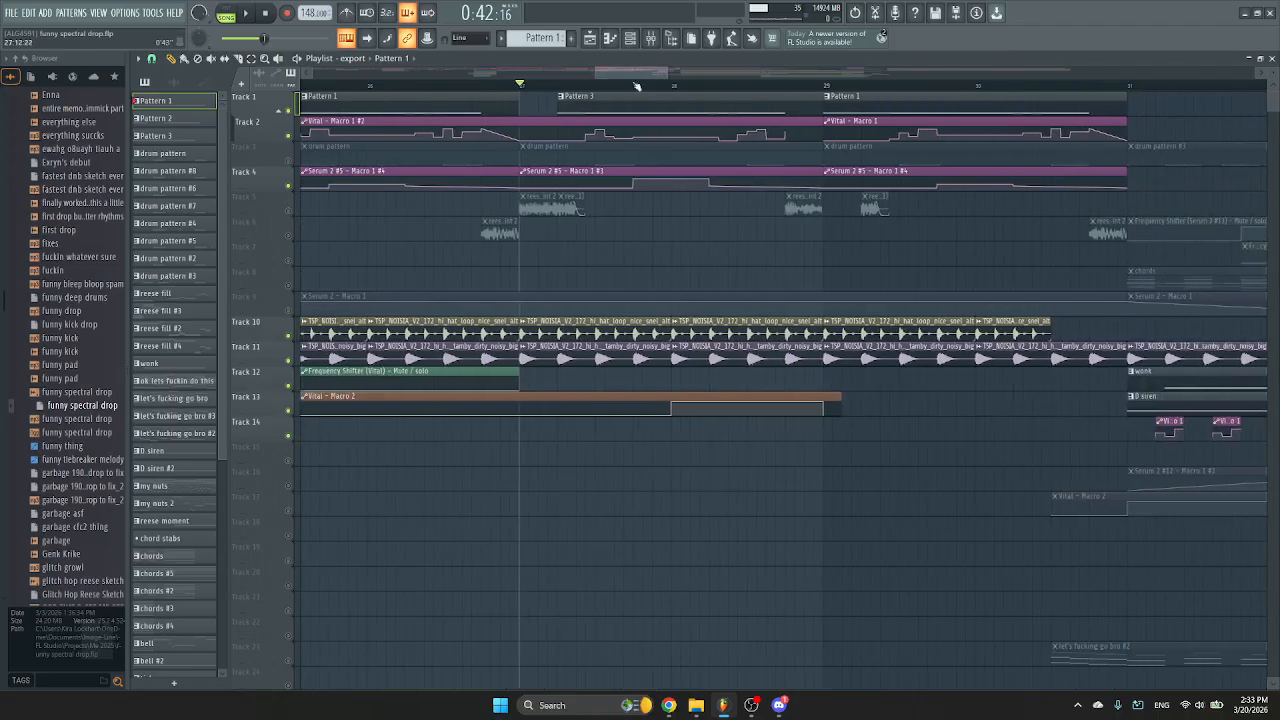
pyautogui.press('space')
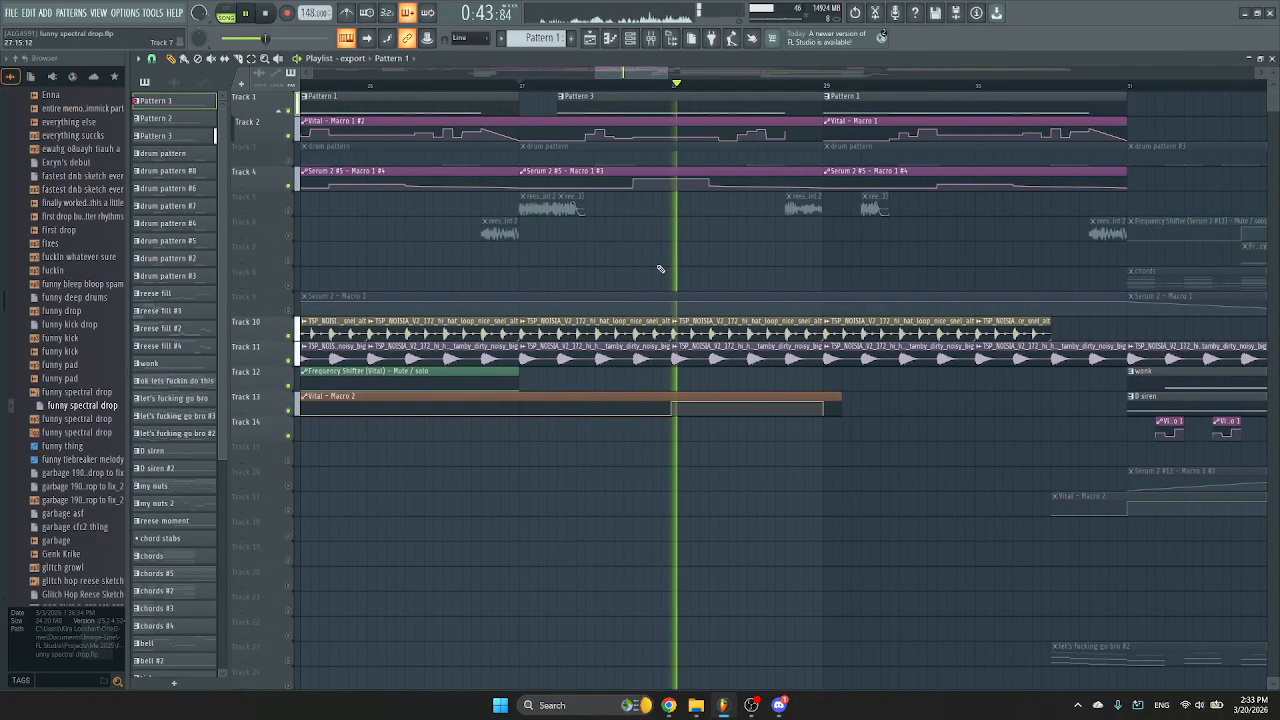
pyautogui.press('space')
pyautogui.click(729, 86)
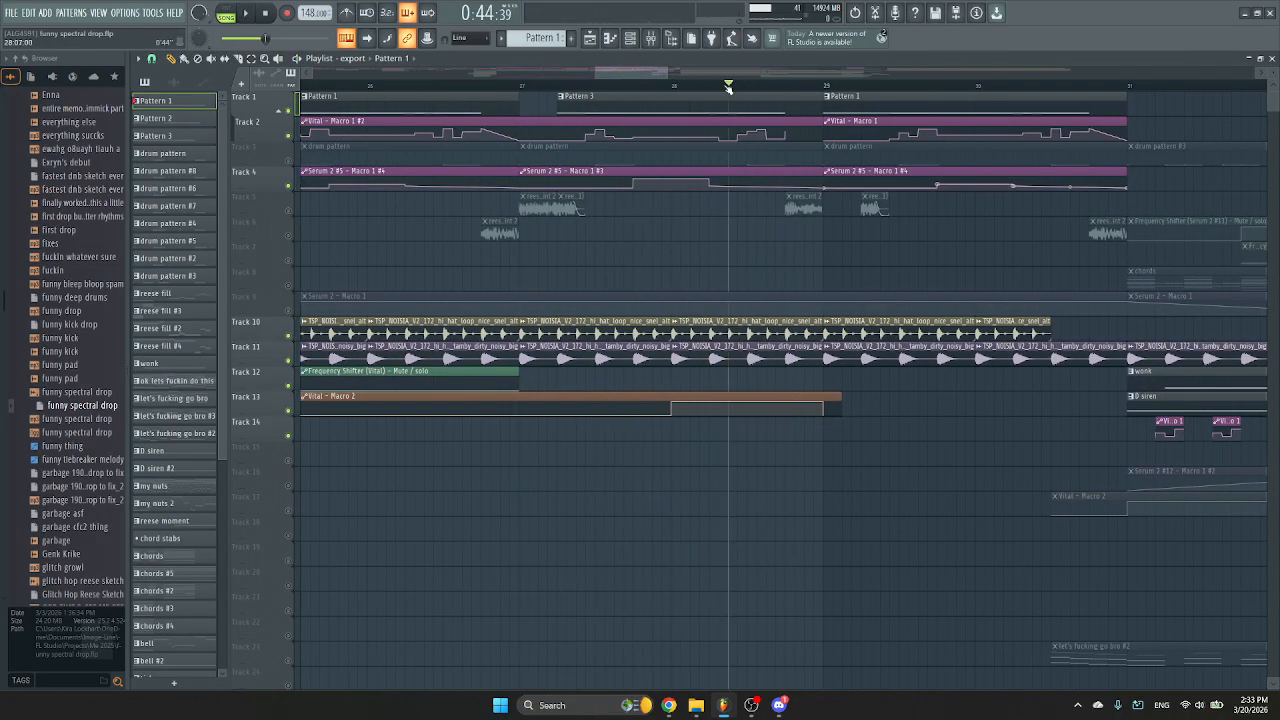
# Play the drop briefly from bar 28, stop, and go back to the beginning of the playlist.
pyautogui.press('space')
pyautogui.press('space')
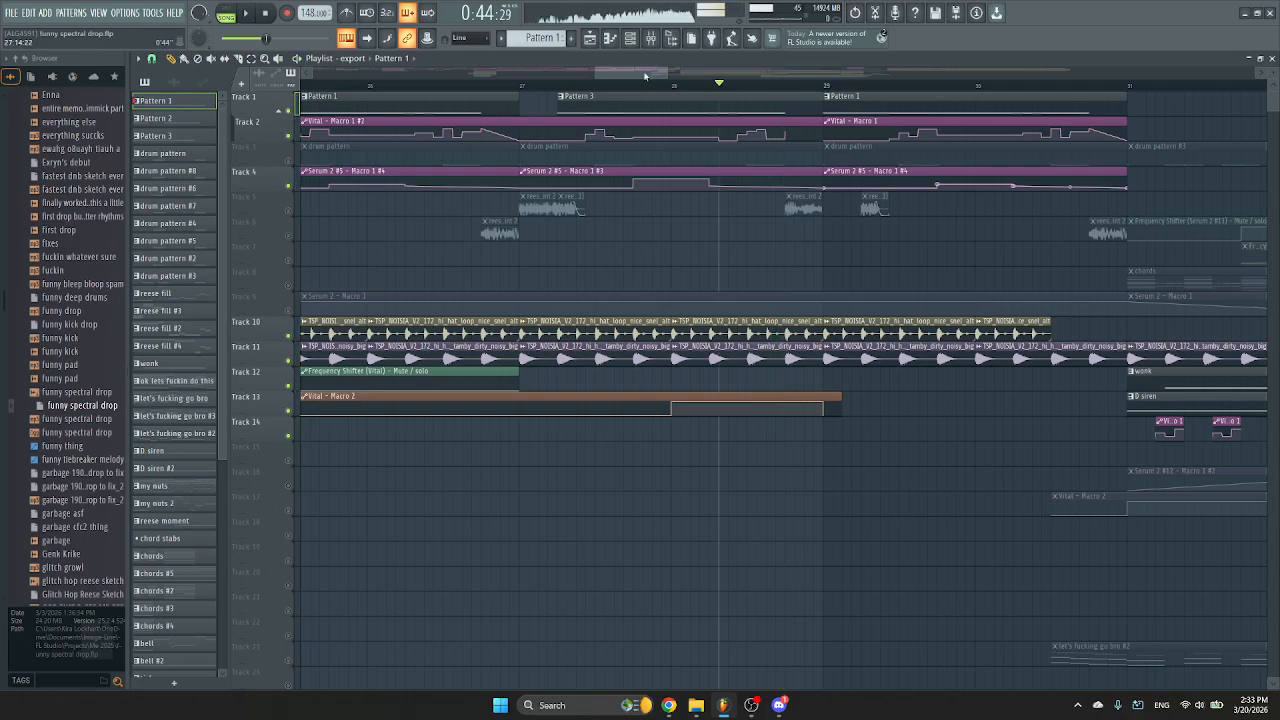
pyautogui.moveTo(641, 70); pyautogui.dragTo(522, 55)
pyautogui.moveTo(524, 57); pyautogui.dragTo(212, 58)
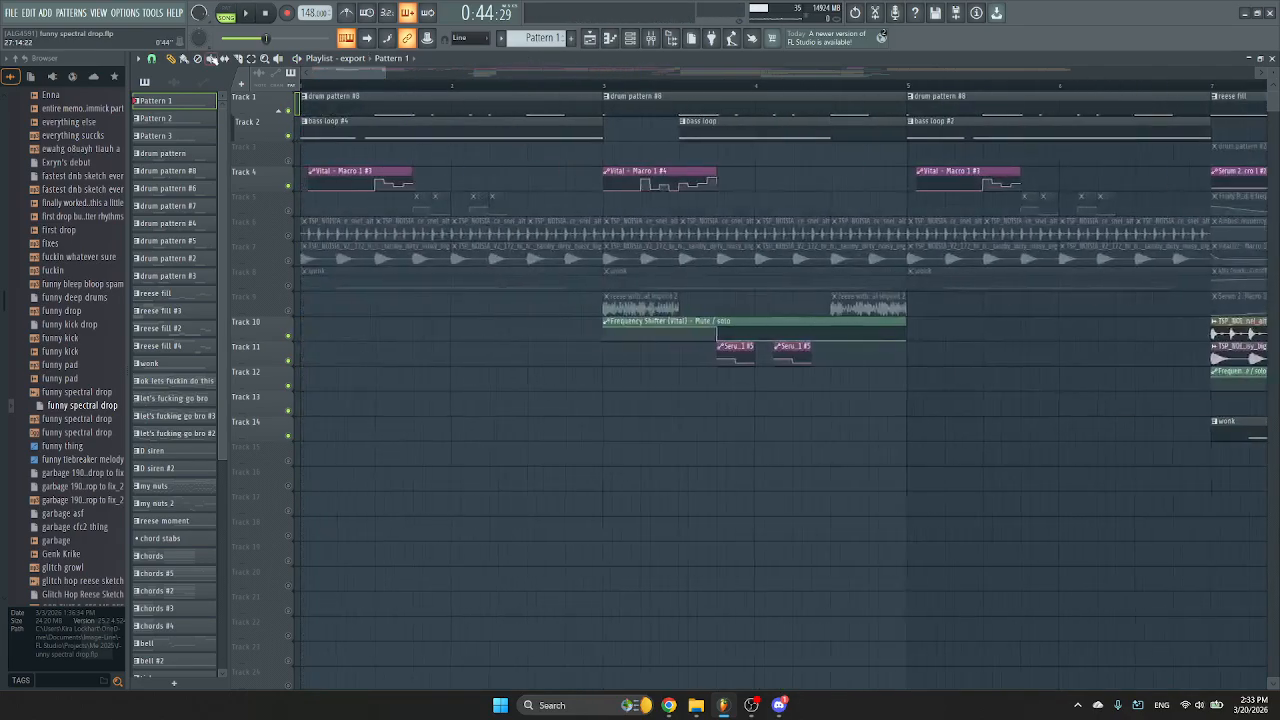
# Bring up the Vital channel's synth from the channel rack for a quick check, then close both windows.
pyautogui.click(630, 38)
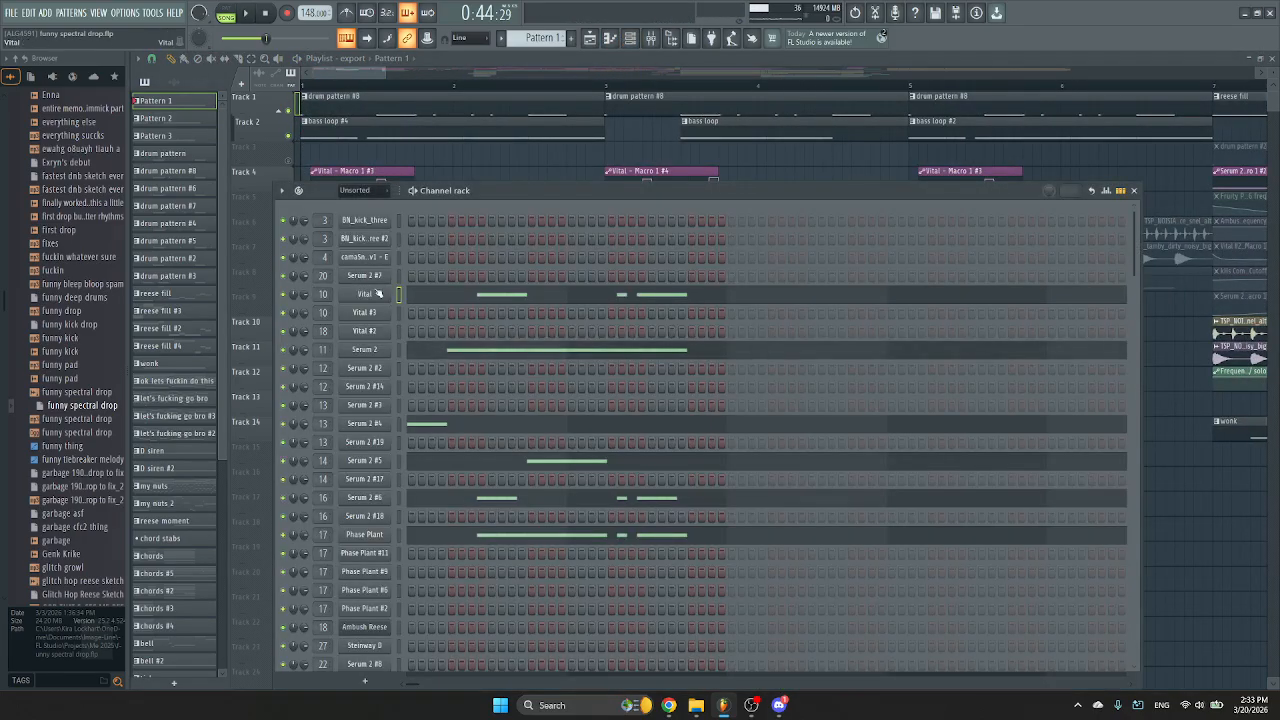
pyautogui.click(378, 293)
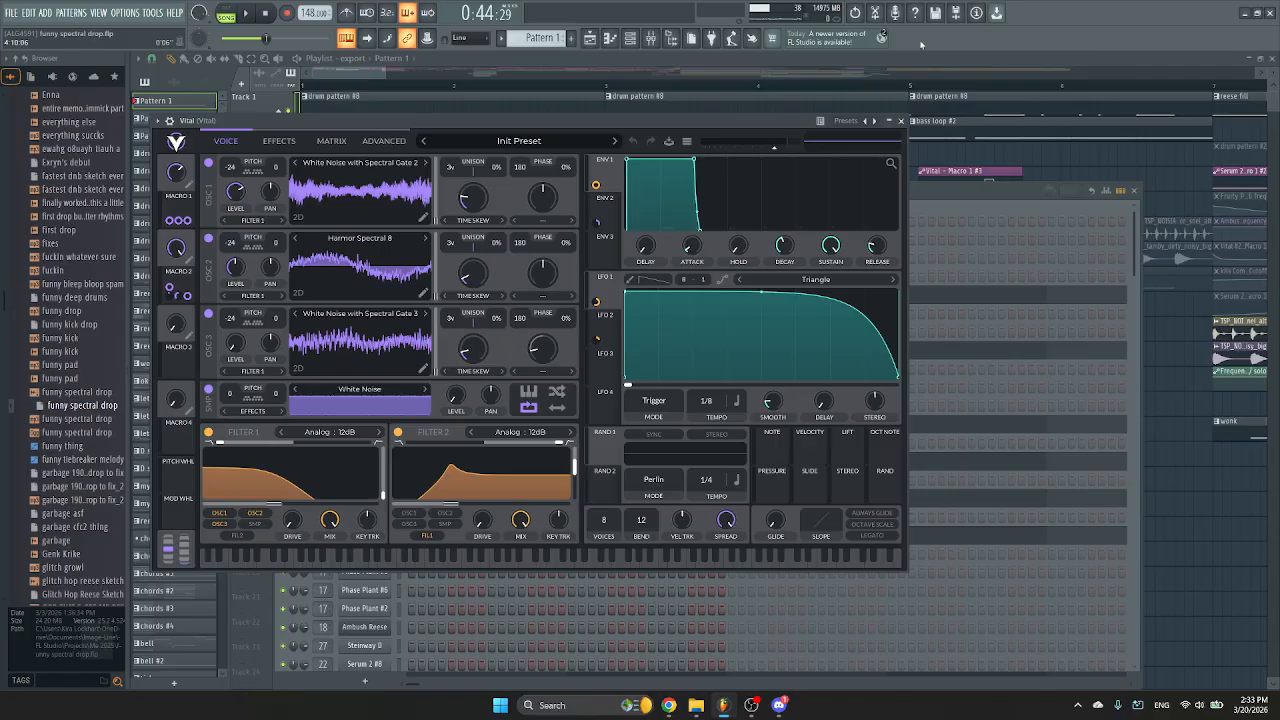
pyautogui.click(900, 120)
pyautogui.click(1133, 190)
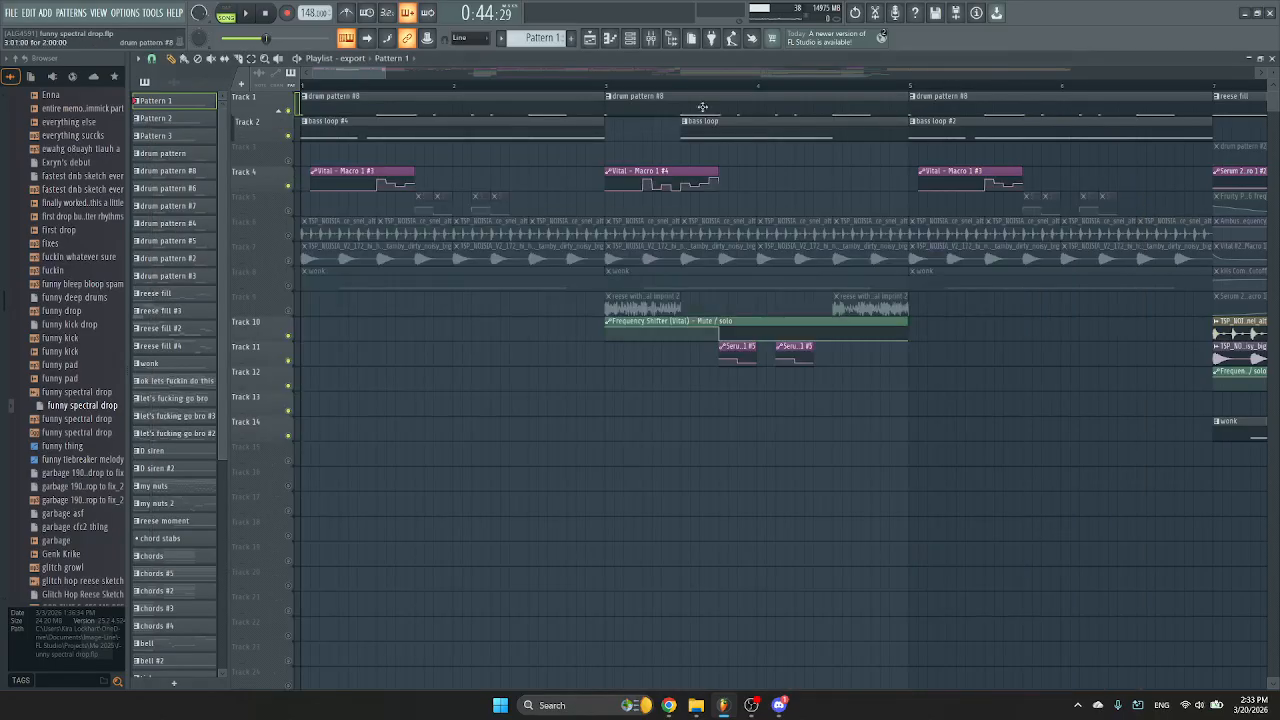
# Place the playhead at the reese fill in bar 7 and unmute playlist Tracks 5 to 9.
pyautogui.moveTo(363, 73); pyautogui.dragTo(421, 74)
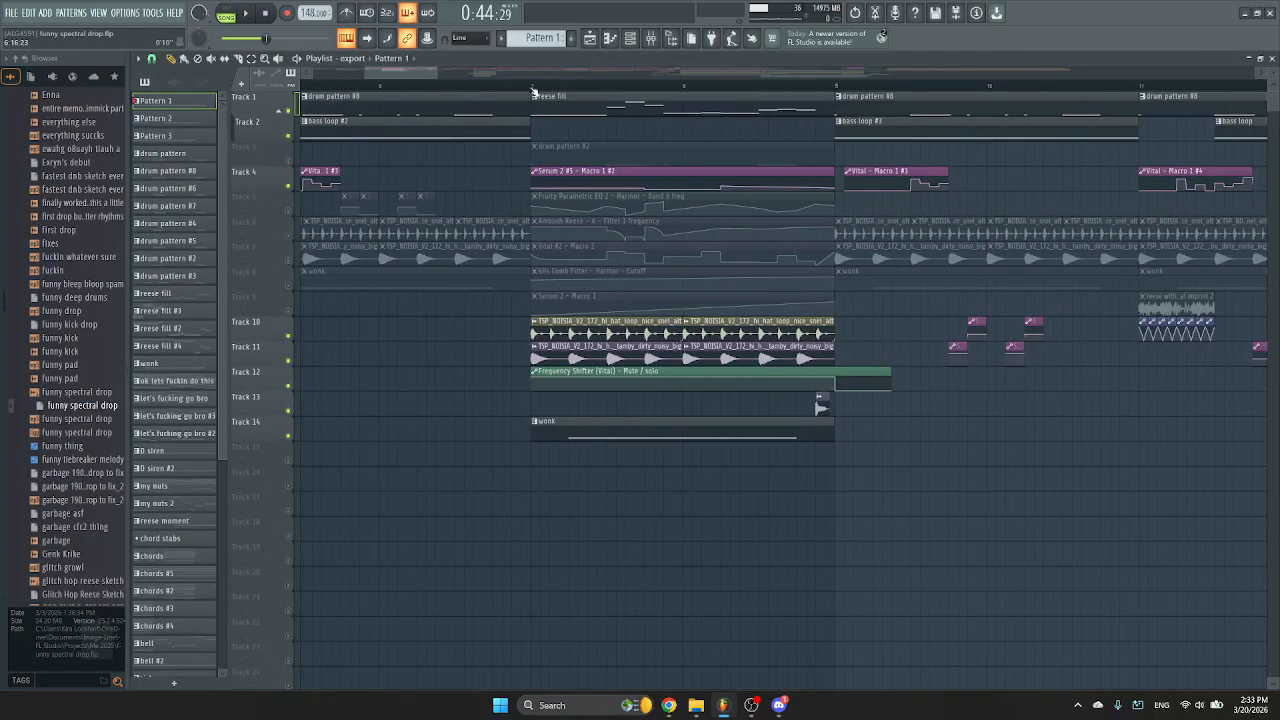
pyautogui.click(533, 90)
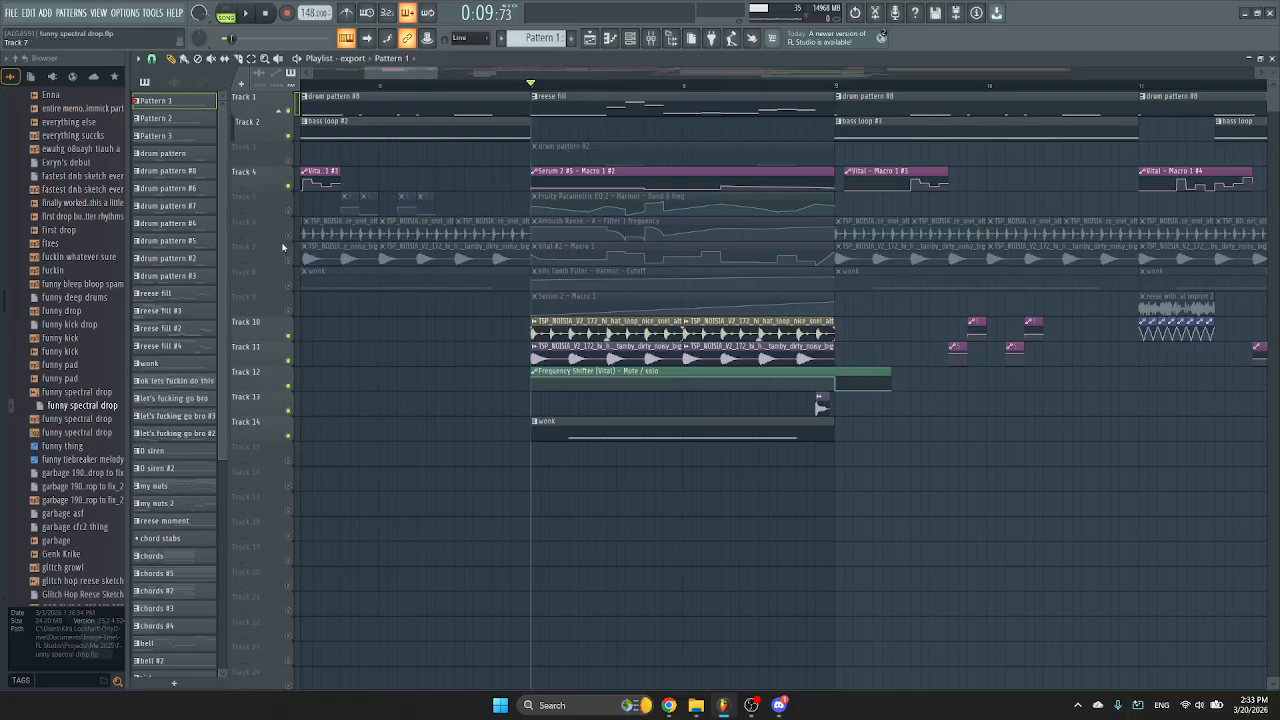
pyautogui.click(288, 212)
pyautogui.click(288, 237)
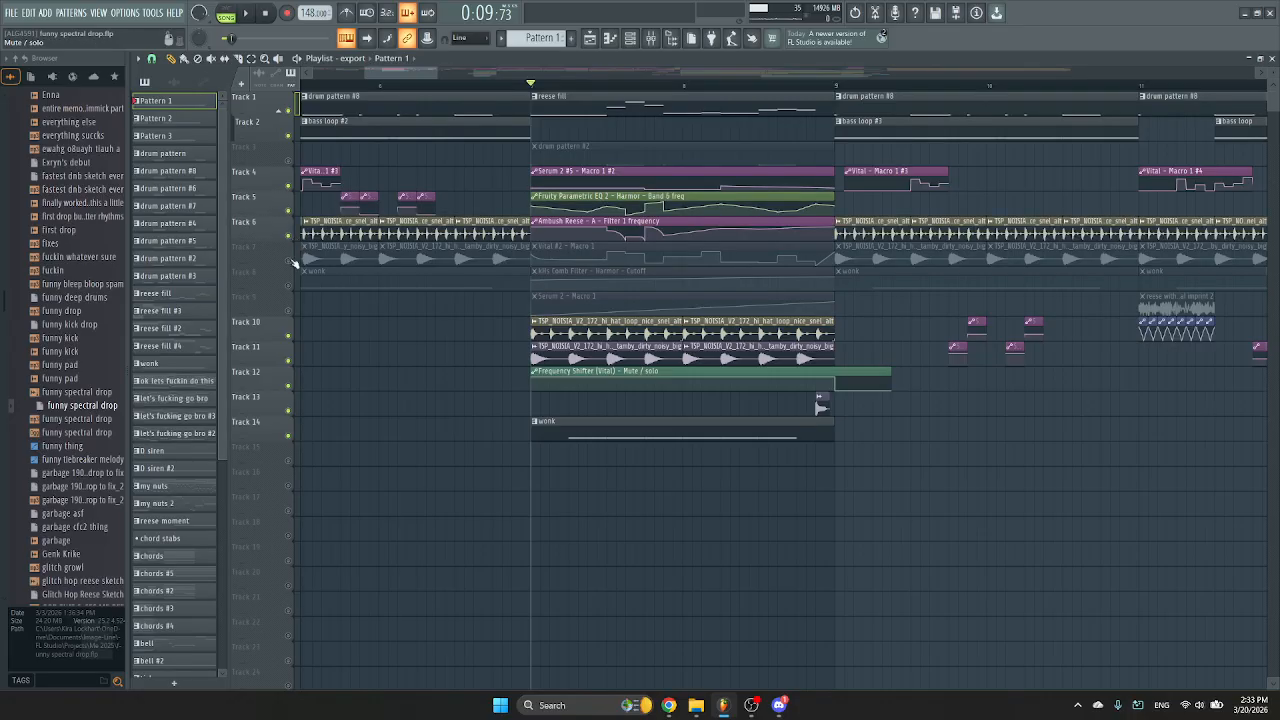
pyautogui.click(288, 262)
pyautogui.click(288, 287)
pyautogui.click(288, 312)
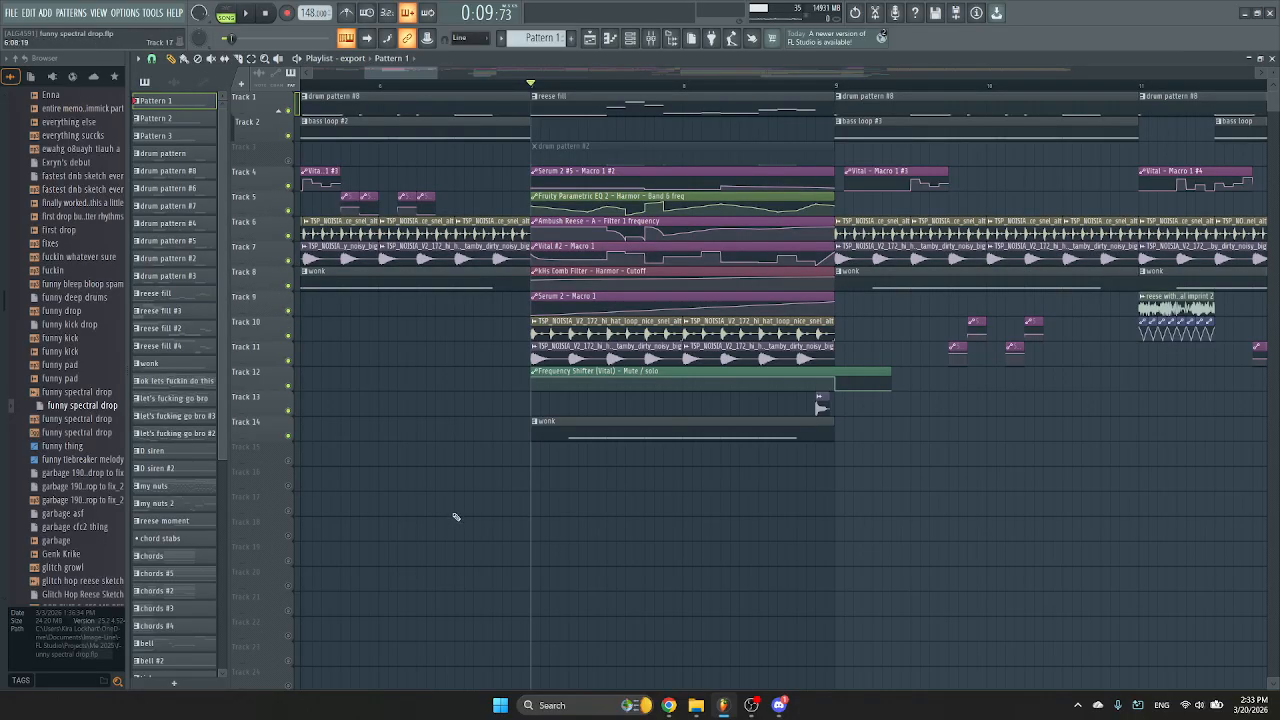
# Audition the reese fill from bar 7 with the Harmor mixer track soloed, then unsolo it and close the mixer.
pyautogui.press('space')
pyautogui.press('space')
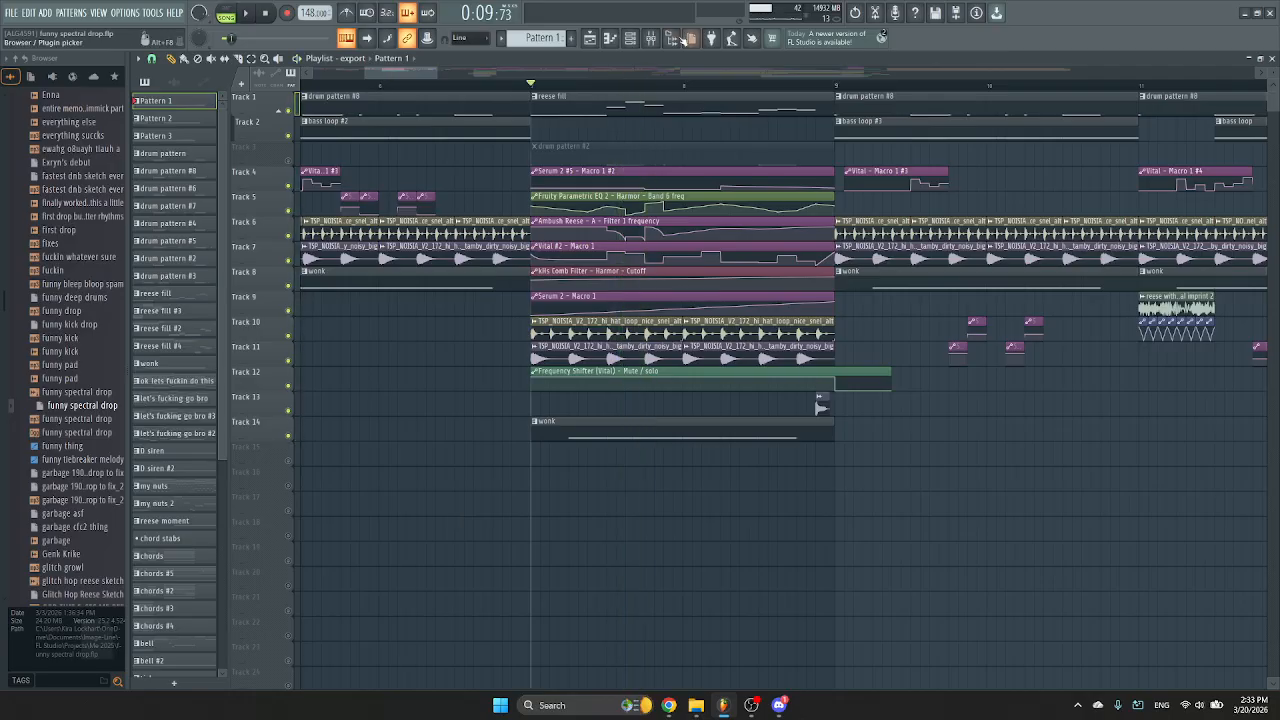
pyautogui.click(652, 40)
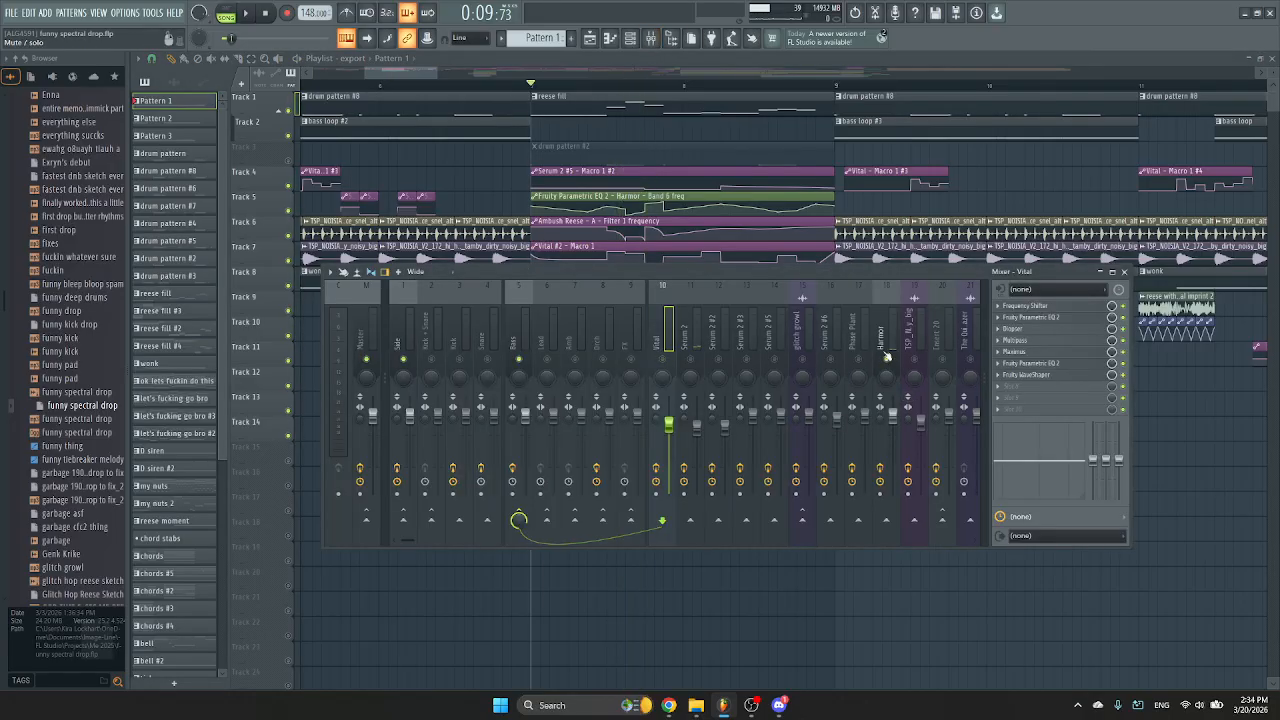
pyautogui.press('space')
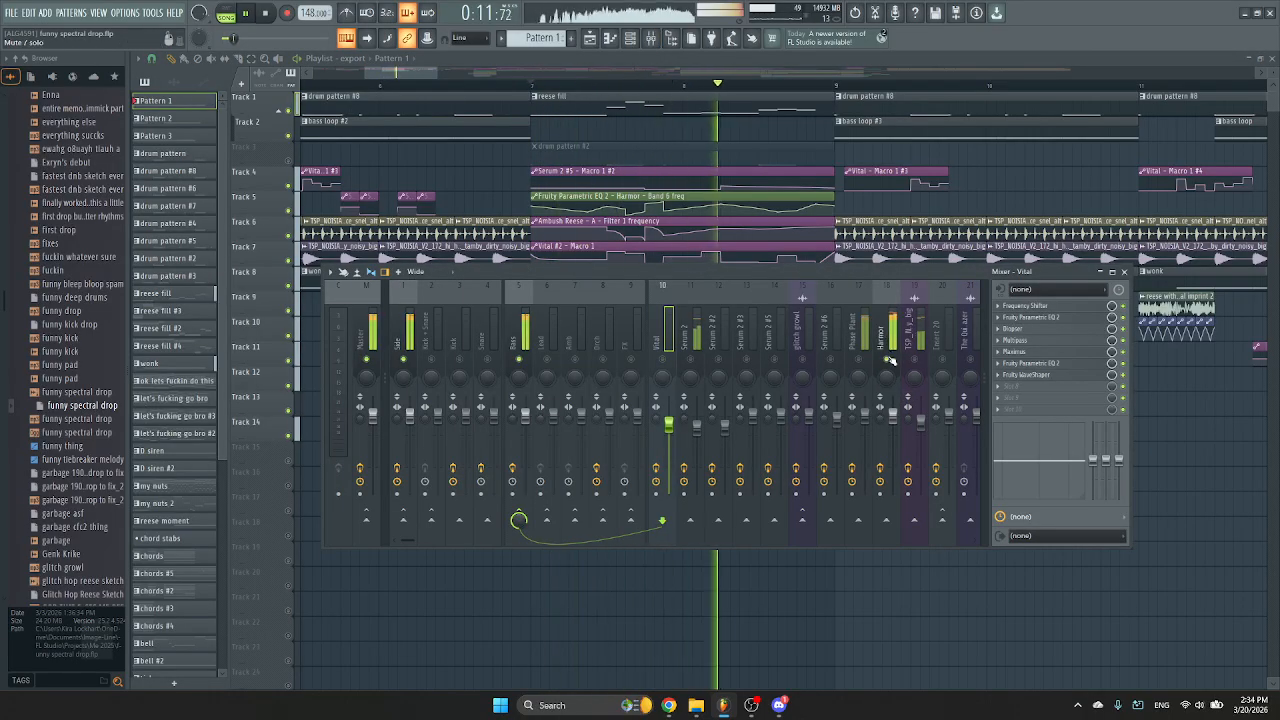
pyautogui.press('space')
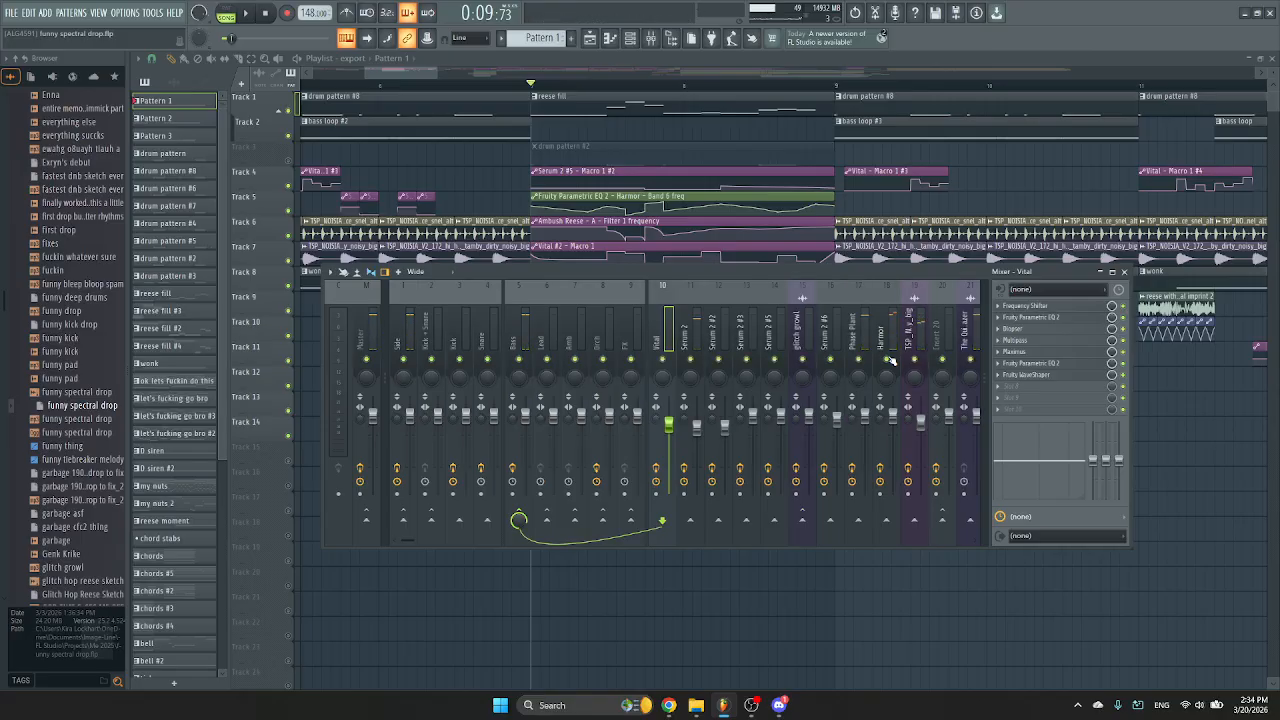
pyautogui.click(1124, 272)
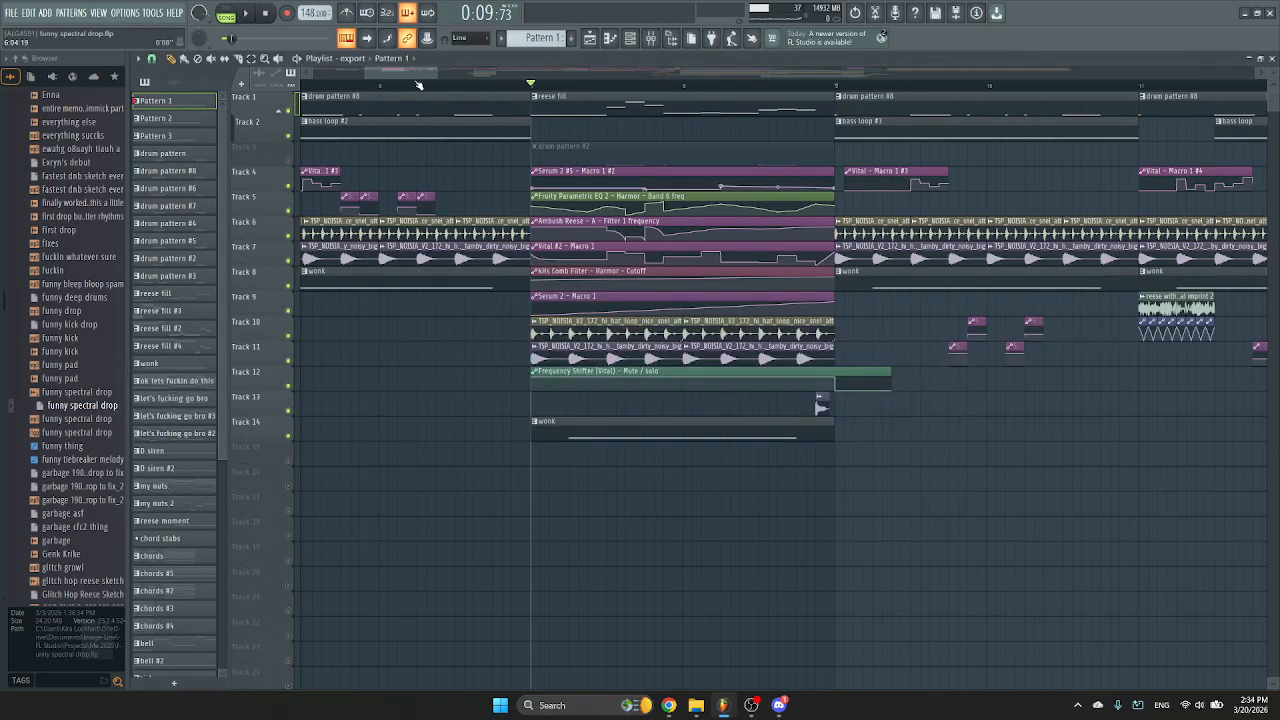
# Place the playhead at the first Serum 2 #5 Macro 1 automation clip in bar 1 and open the Serum 2 #5 channel.
pyautogui.moveTo(370, 73); pyautogui.dragTo(302, 69)
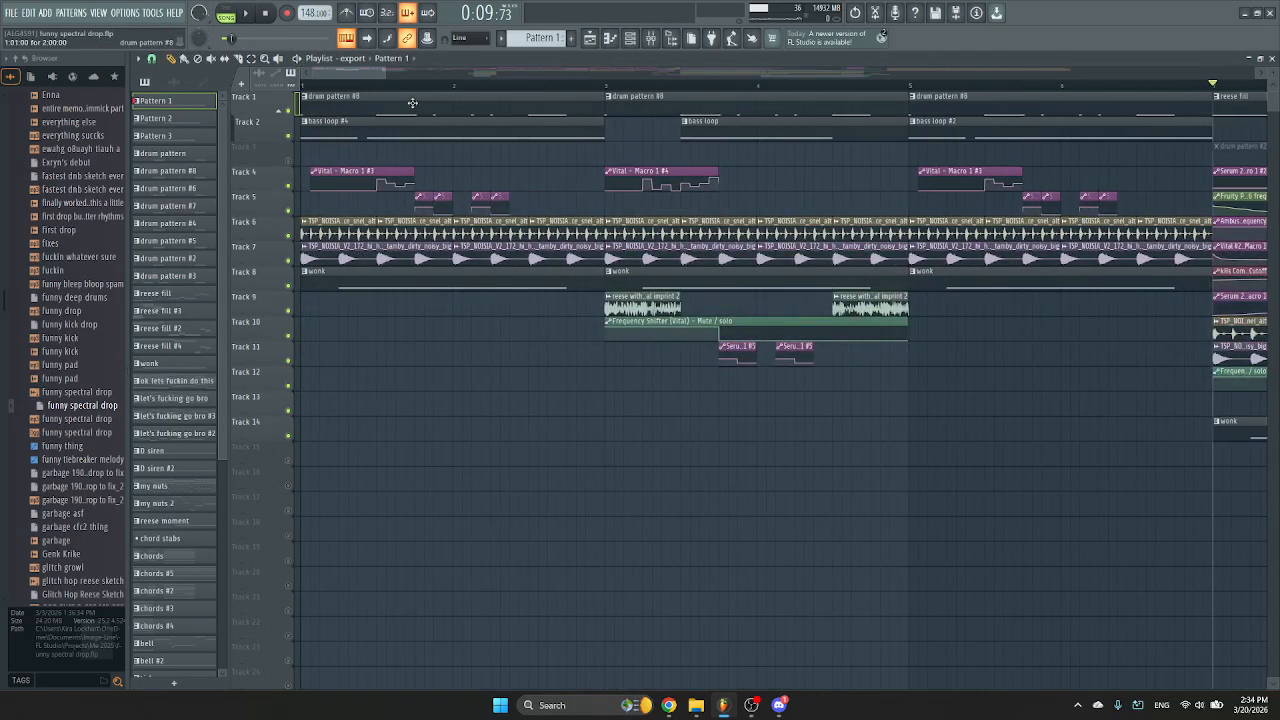
pyautogui.click(414, 83)
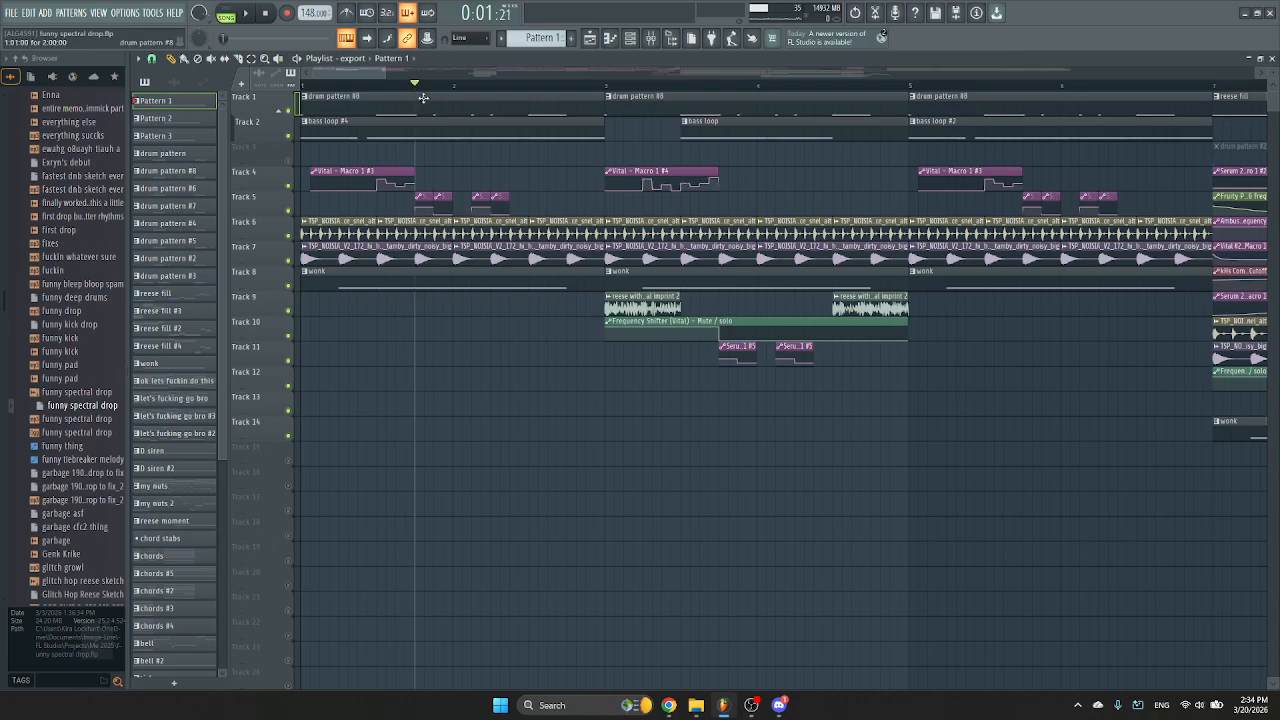
pyautogui.moveTo(382, 72); pyautogui.dragTo(340, 72)
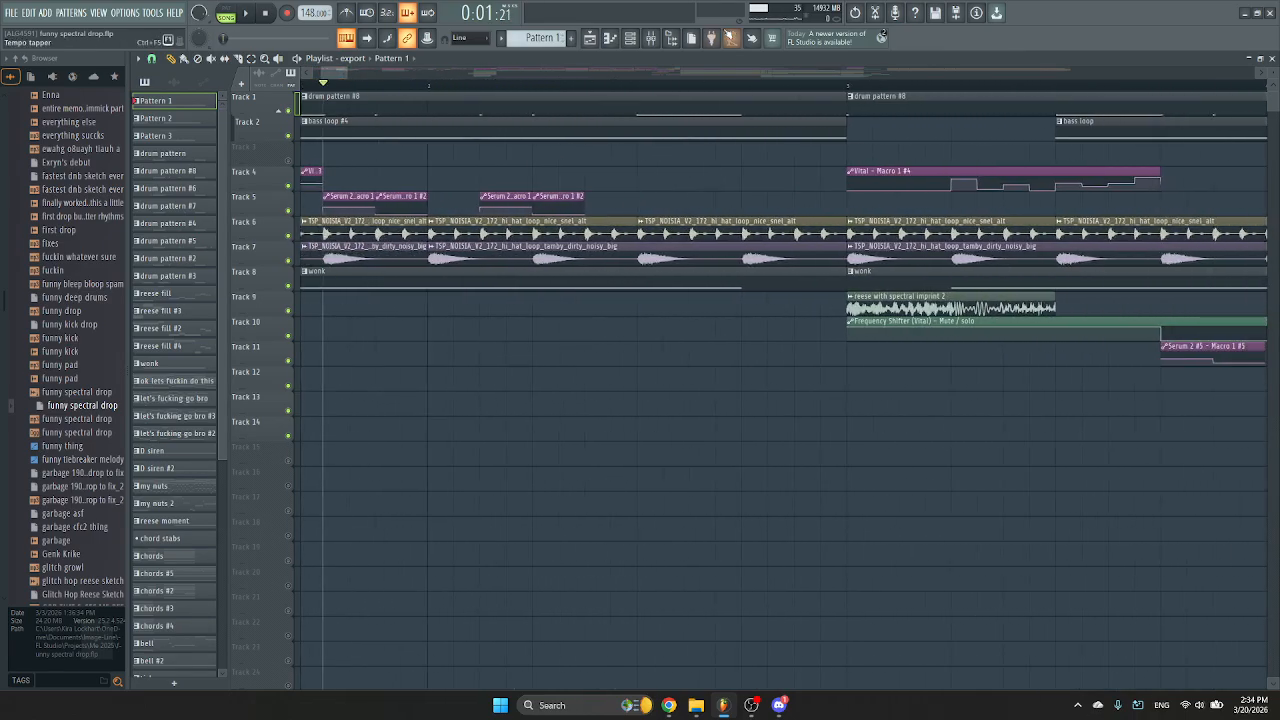
pyautogui.click(631, 38)
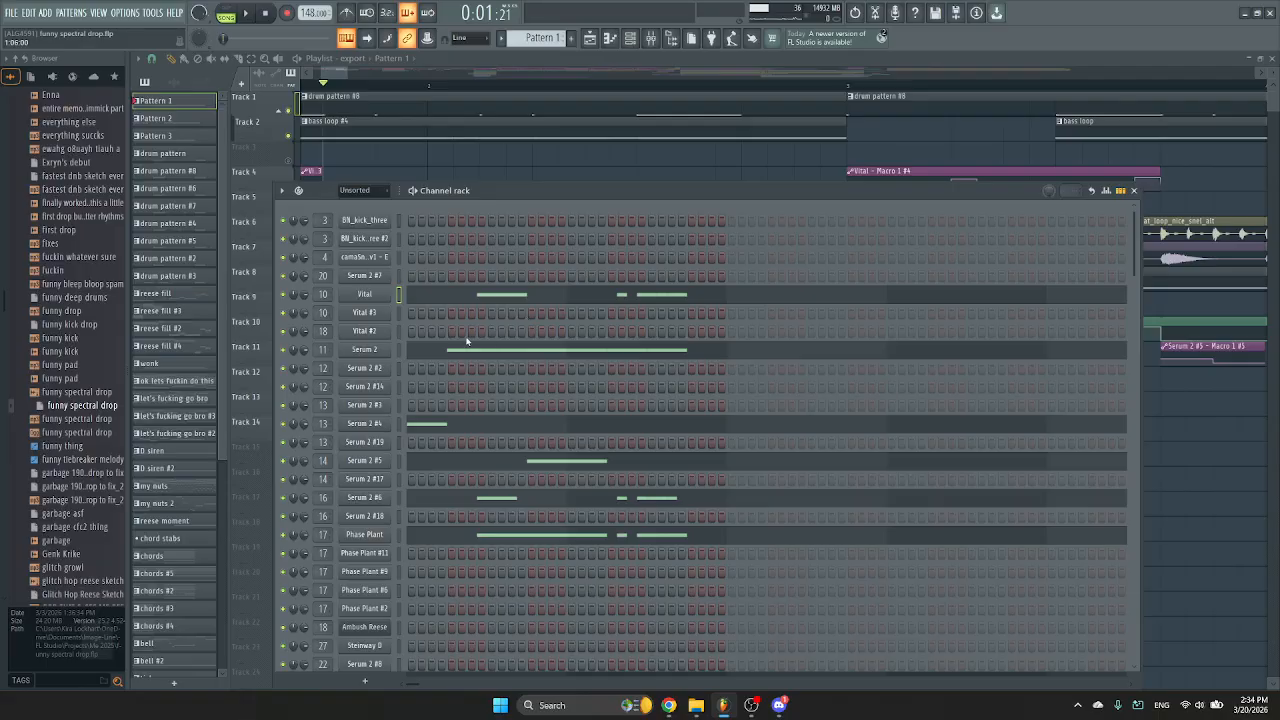
pyautogui.click(377, 464)
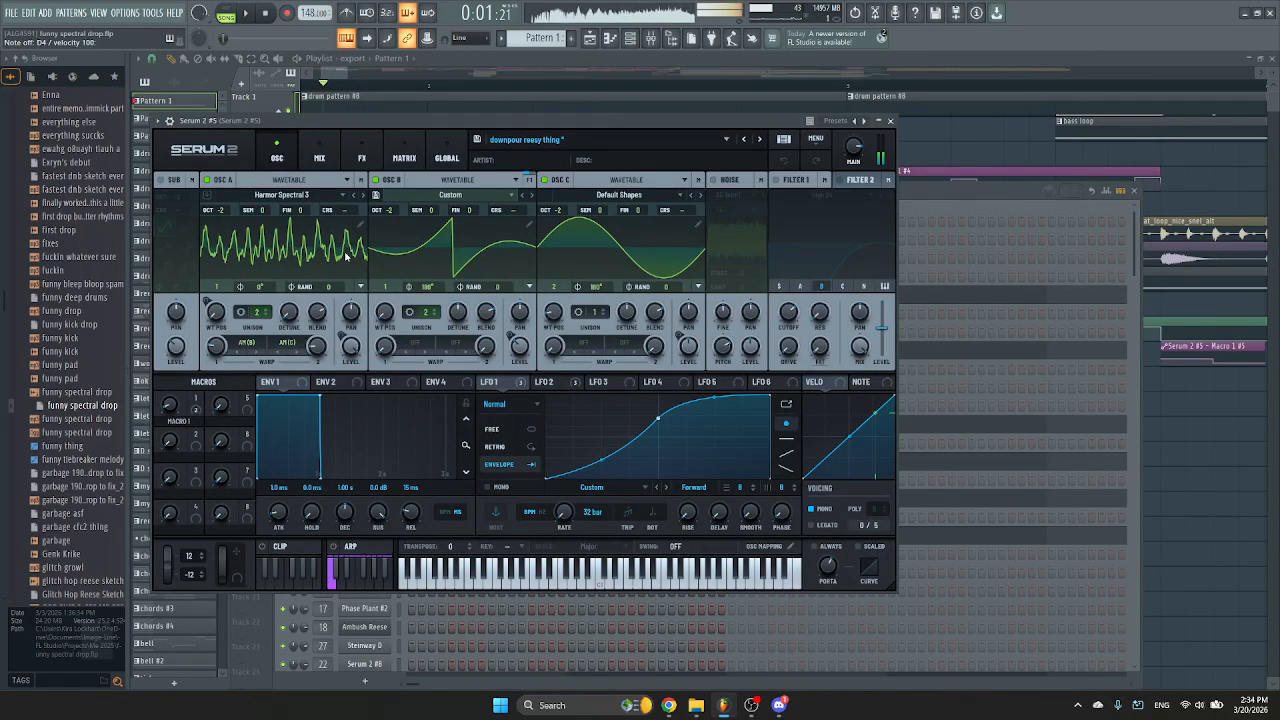
# Sweep Macro 1 in Serum 2 #5 while auditioning notes, and check its Distortion effect and mixer track.
pyautogui.moveTo(172, 408); pyautogui.dragTo(201, 419)
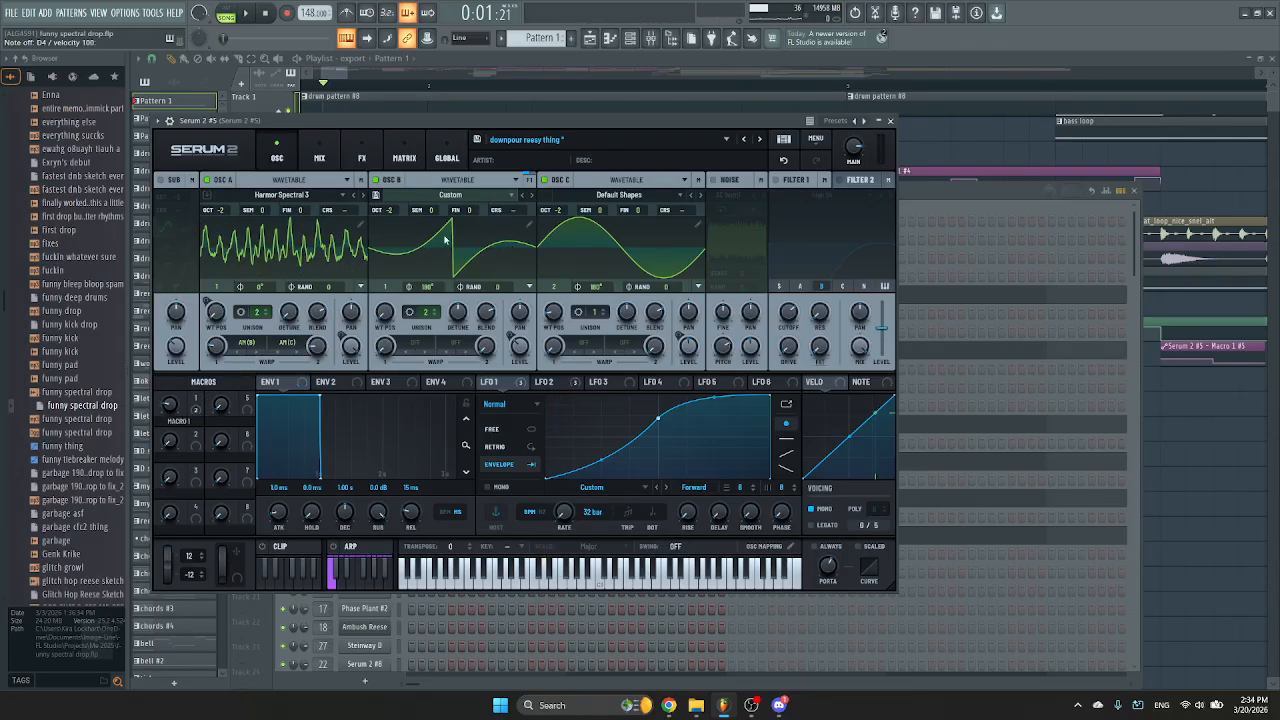
pyautogui.click(362, 152)
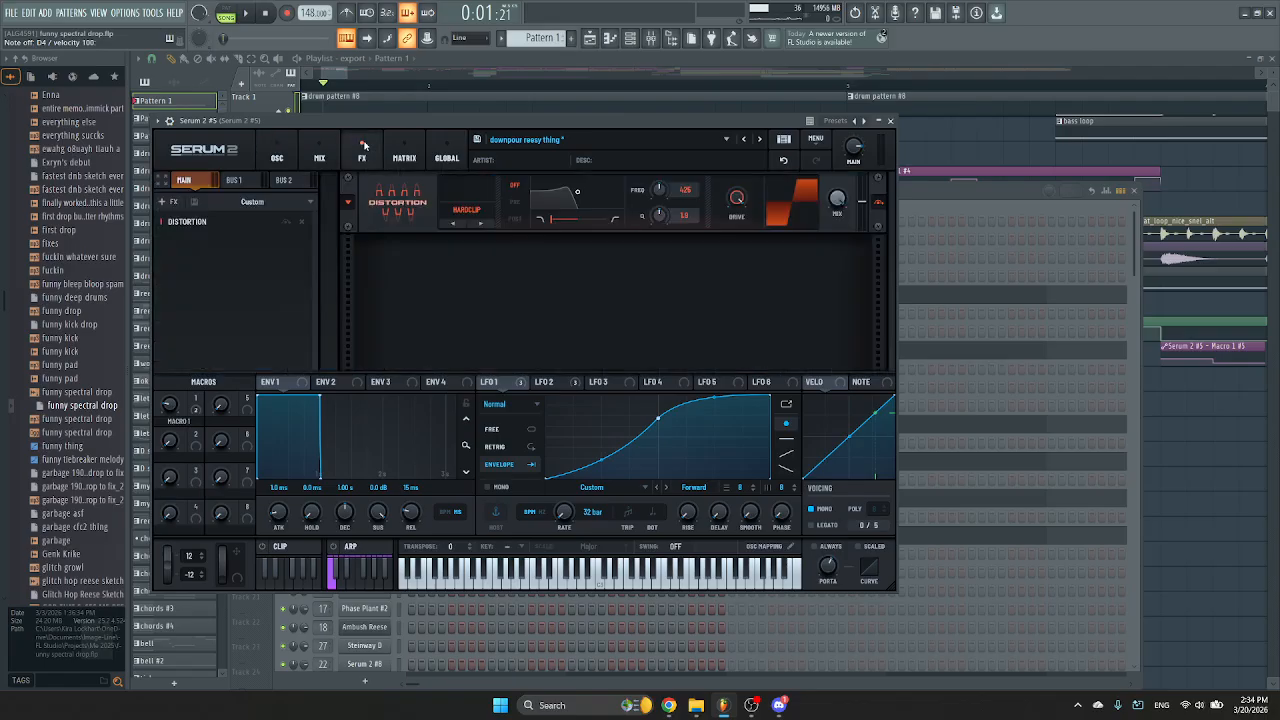
pyautogui.click(651, 38)
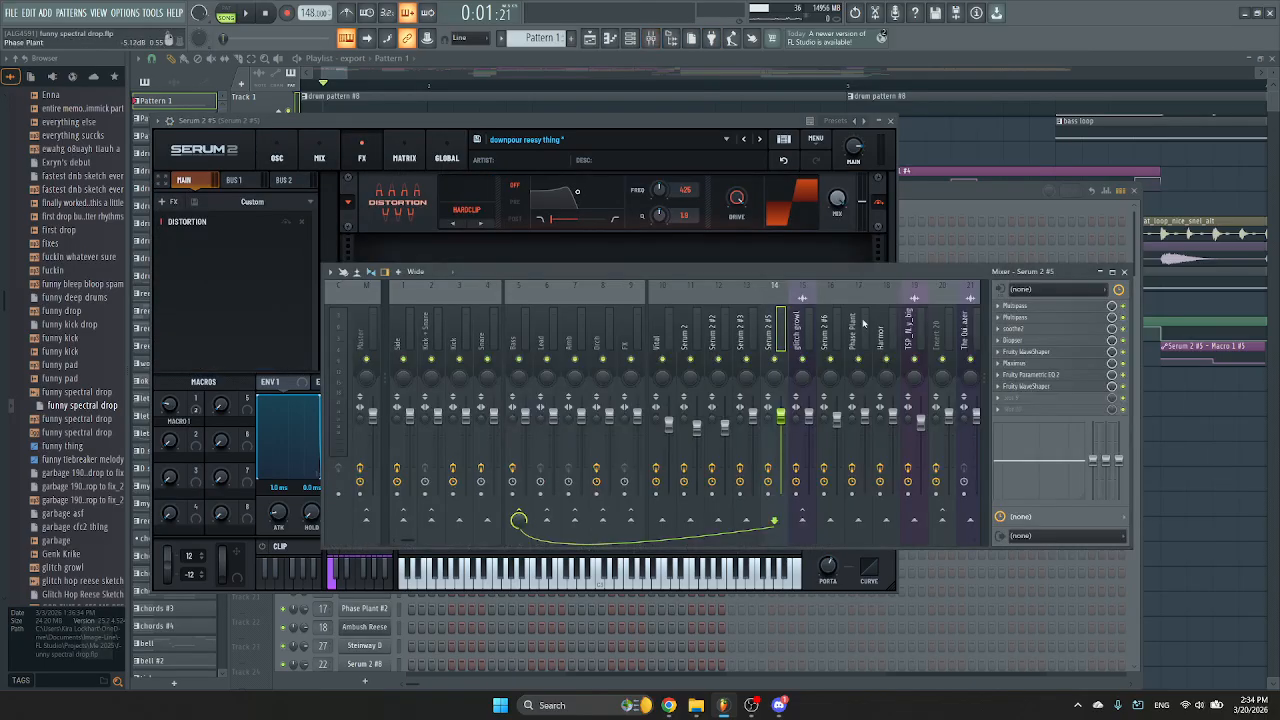
pyautogui.click(724, 122)
pyautogui.press('z')
pyautogui.moveTo(171, 405); pyautogui.dragTo(211, 319)
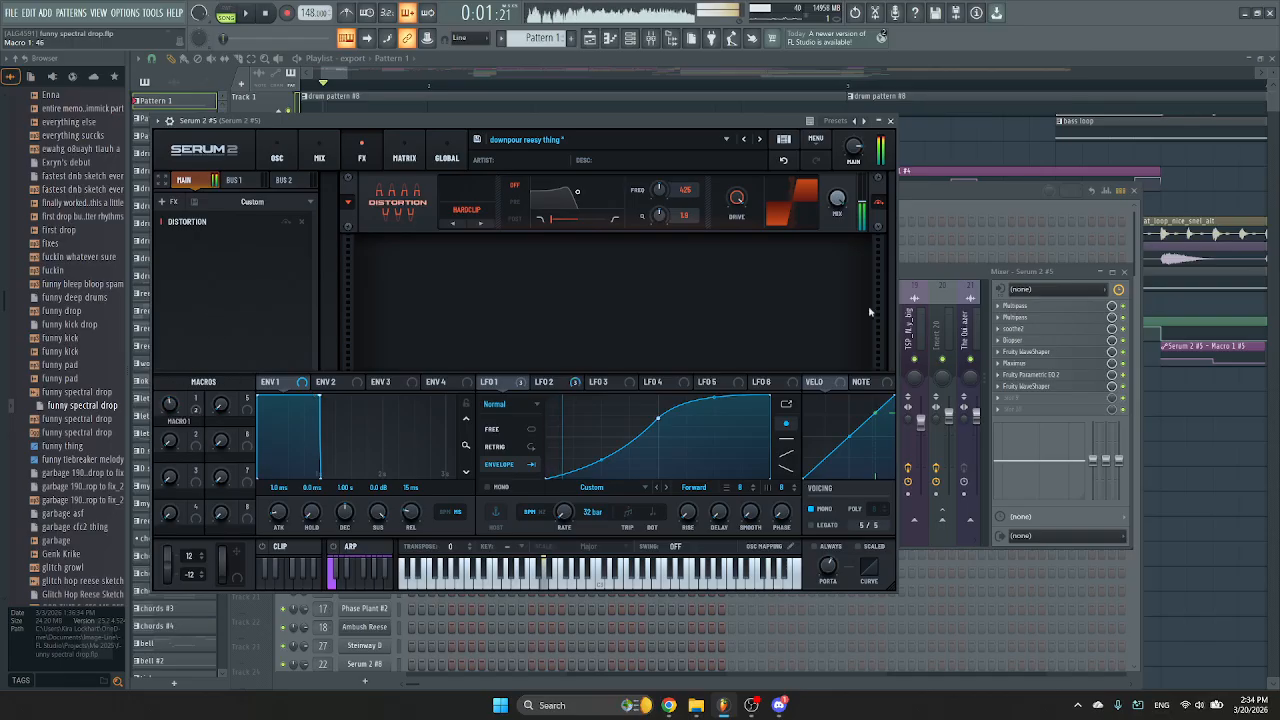
# Inspect the two Multipass effects on the Serum 2 #5 mixer track, closing each one.
pyautogui.click(959, 281)
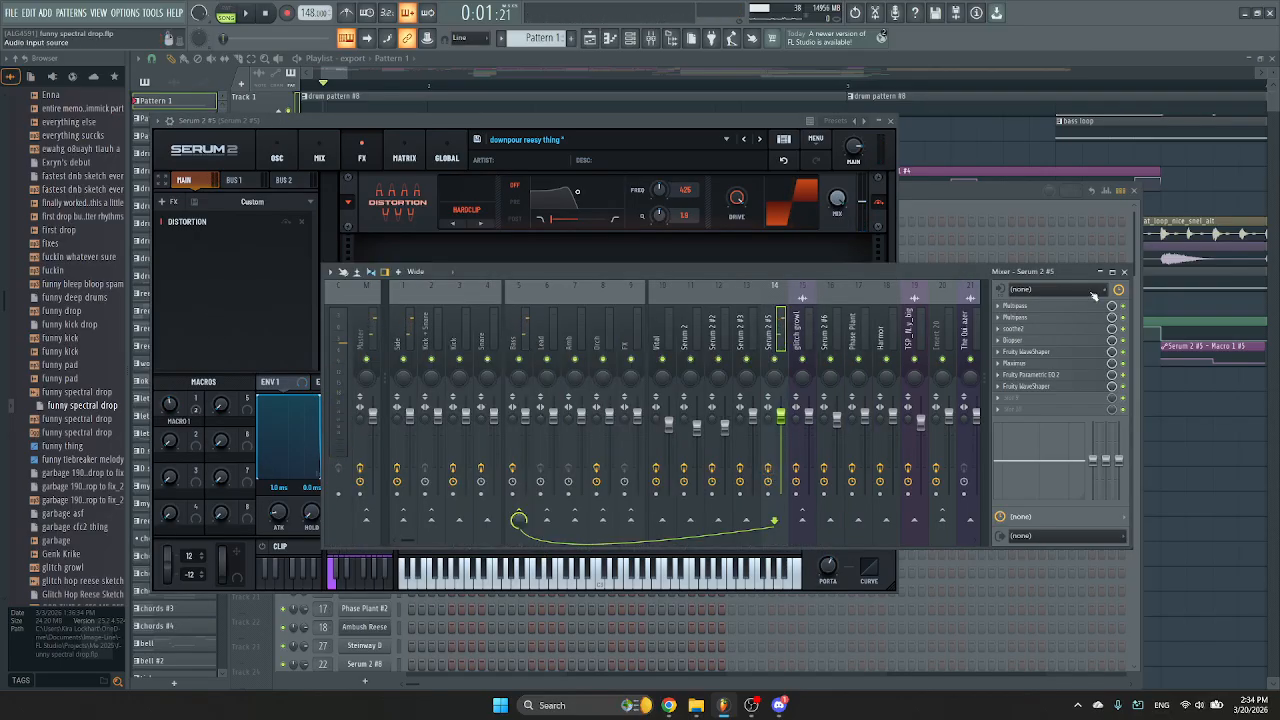
pyautogui.click(1046, 309)
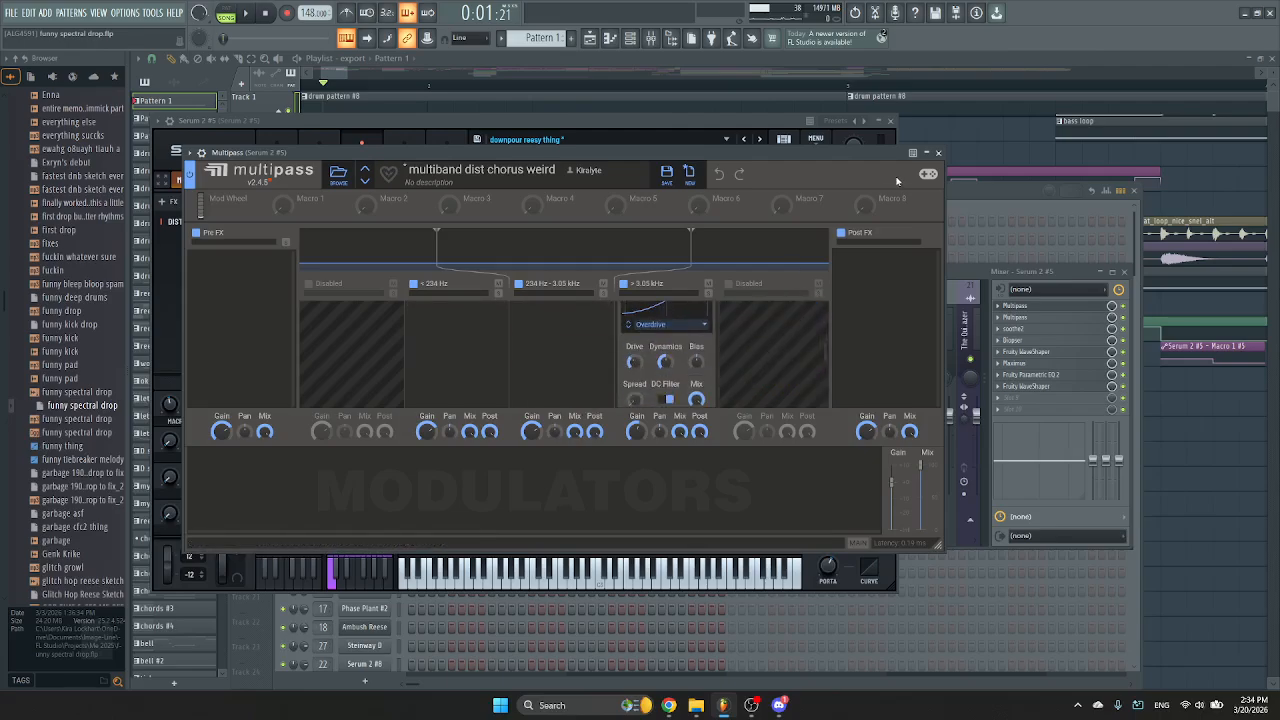
pyautogui.click(938, 153)
pyautogui.click(1024, 306)
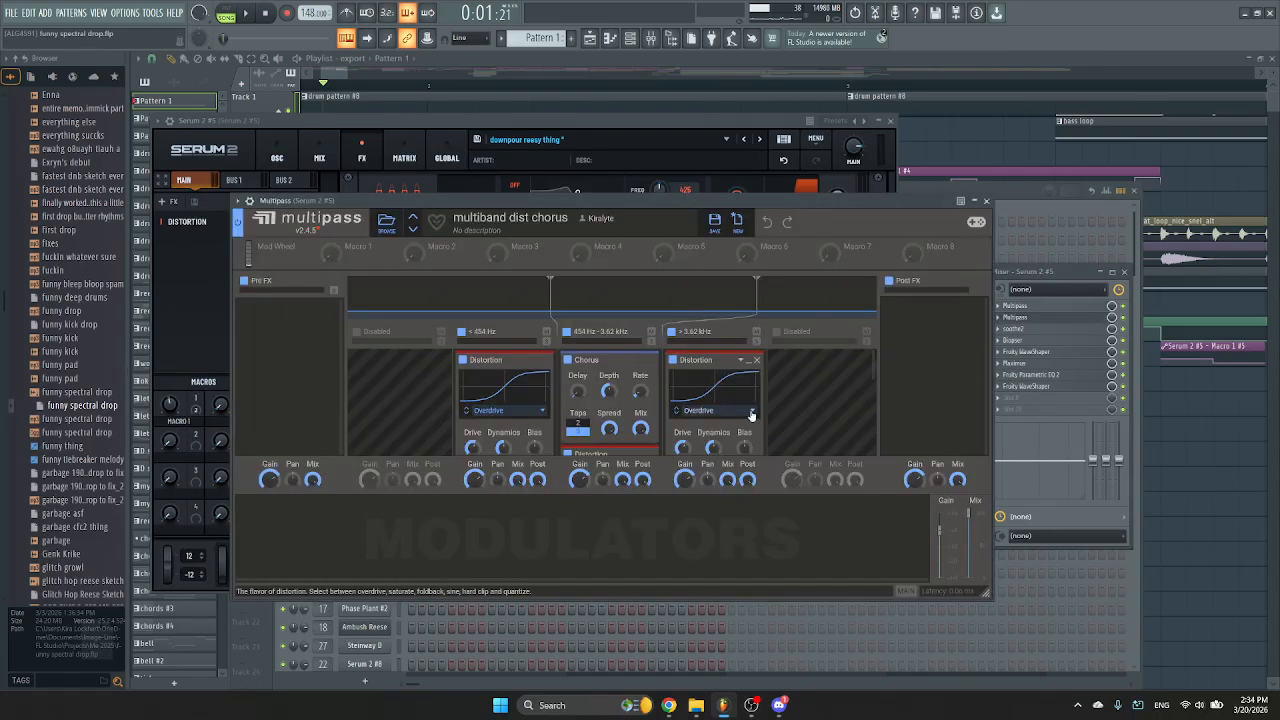
pyautogui.click(986, 200)
# Examine the soothe2 curve while the patch sounds, then check the effect in slot 4 of the Serum 2 #5 track.
pyautogui.click(1022, 329)
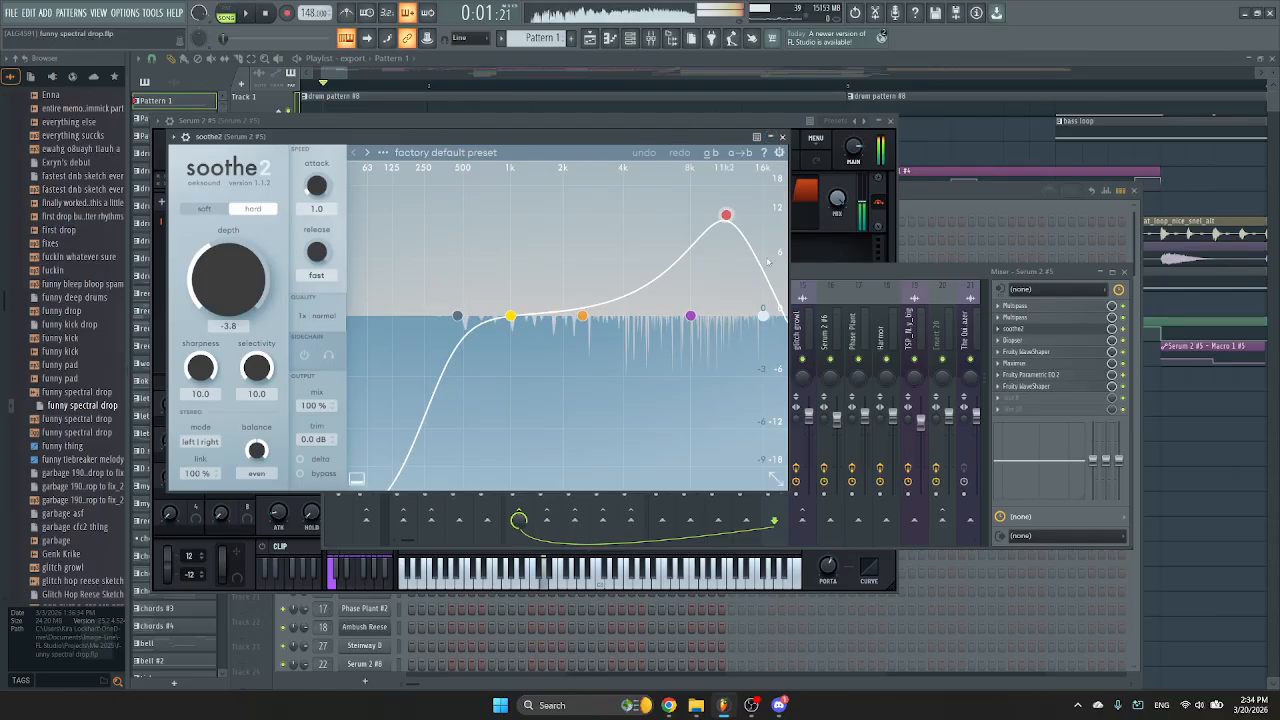
pyautogui.click(782, 136)
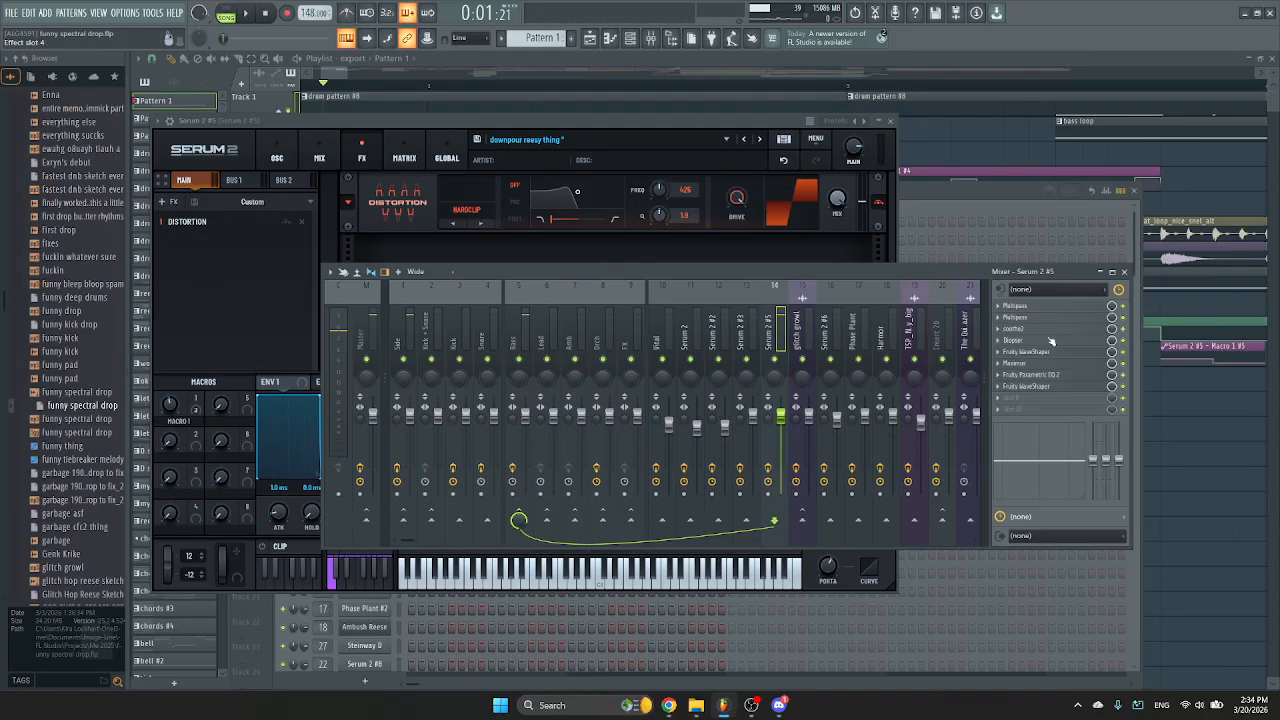
pyautogui.click(1050, 340)
pyautogui.click(618, 217)
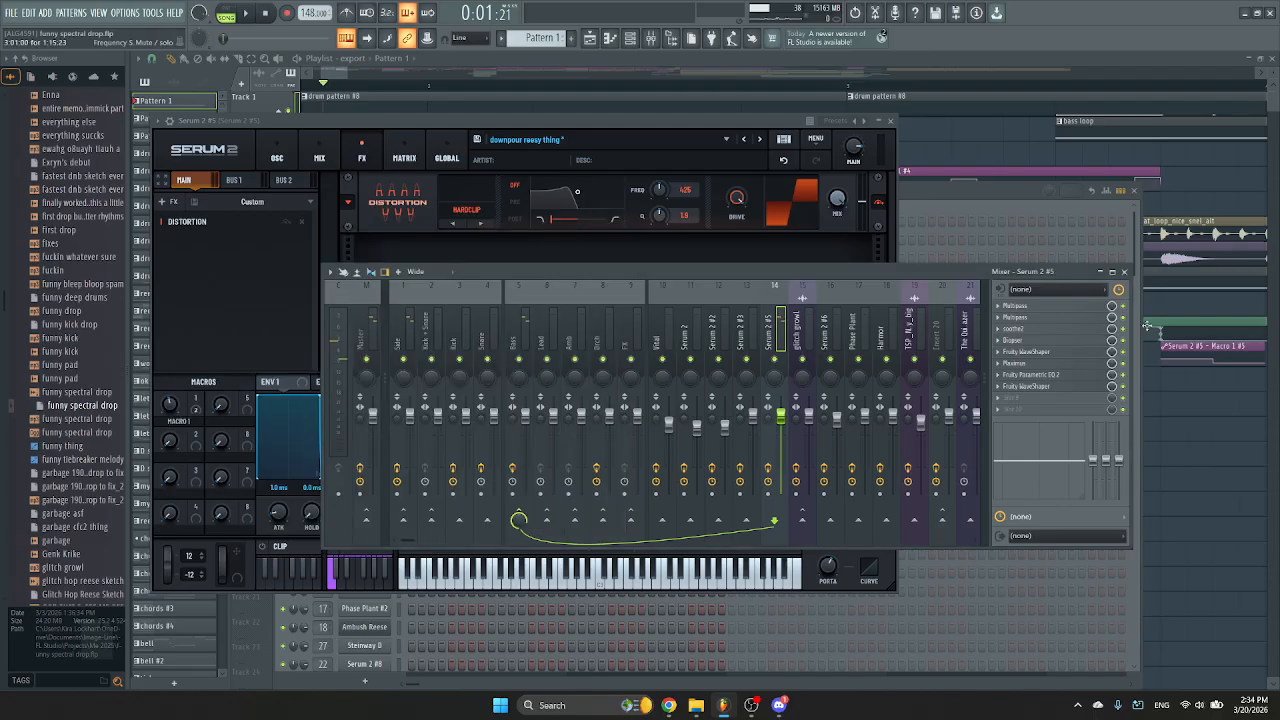
# Check the first Fruity WaveShaper and the low, mid and high bands of Maximus on the Serum 2 #5 track.
pyautogui.click(1064, 351)
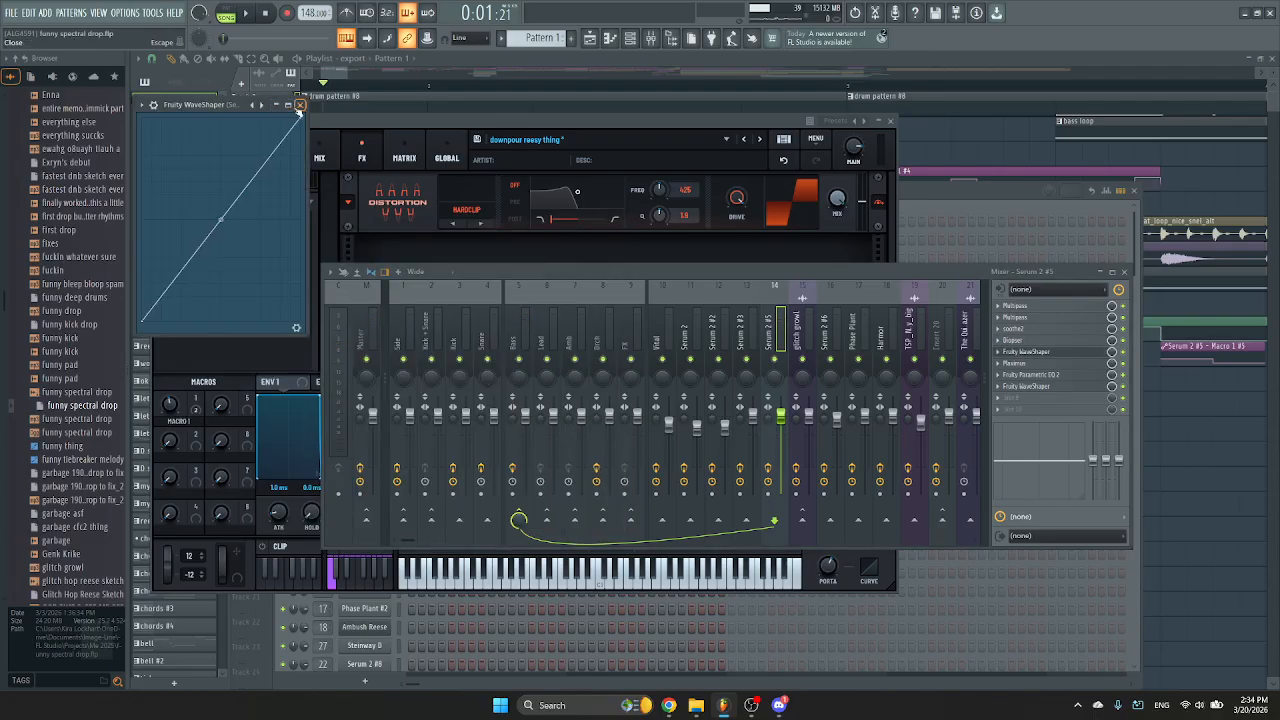
pyautogui.click(299, 104)
pyautogui.click(1051, 363)
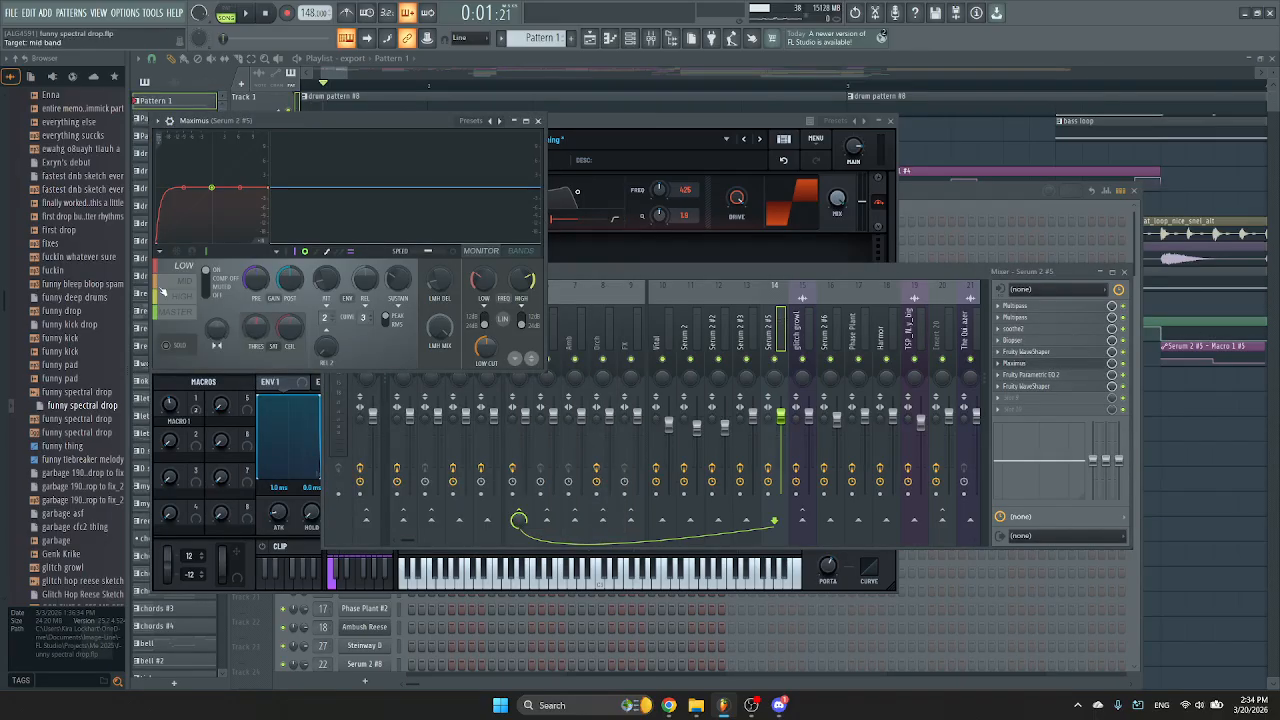
pyautogui.click(184, 281)
pyautogui.click(184, 296)
pyautogui.click(540, 121)
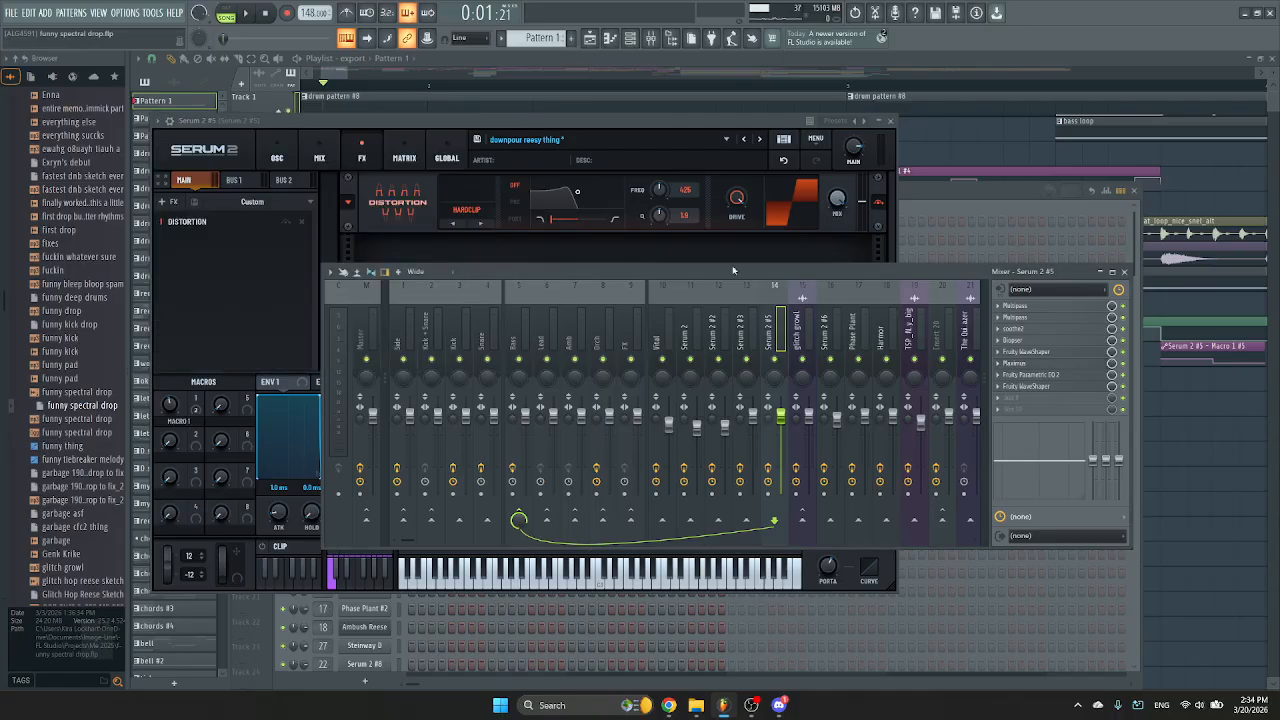
# Review the Fruity Parametric EQ 2 and the final Fruity WaveShaper on the Serum 2 #5 track, closing each one.
pyautogui.click(1068, 374)
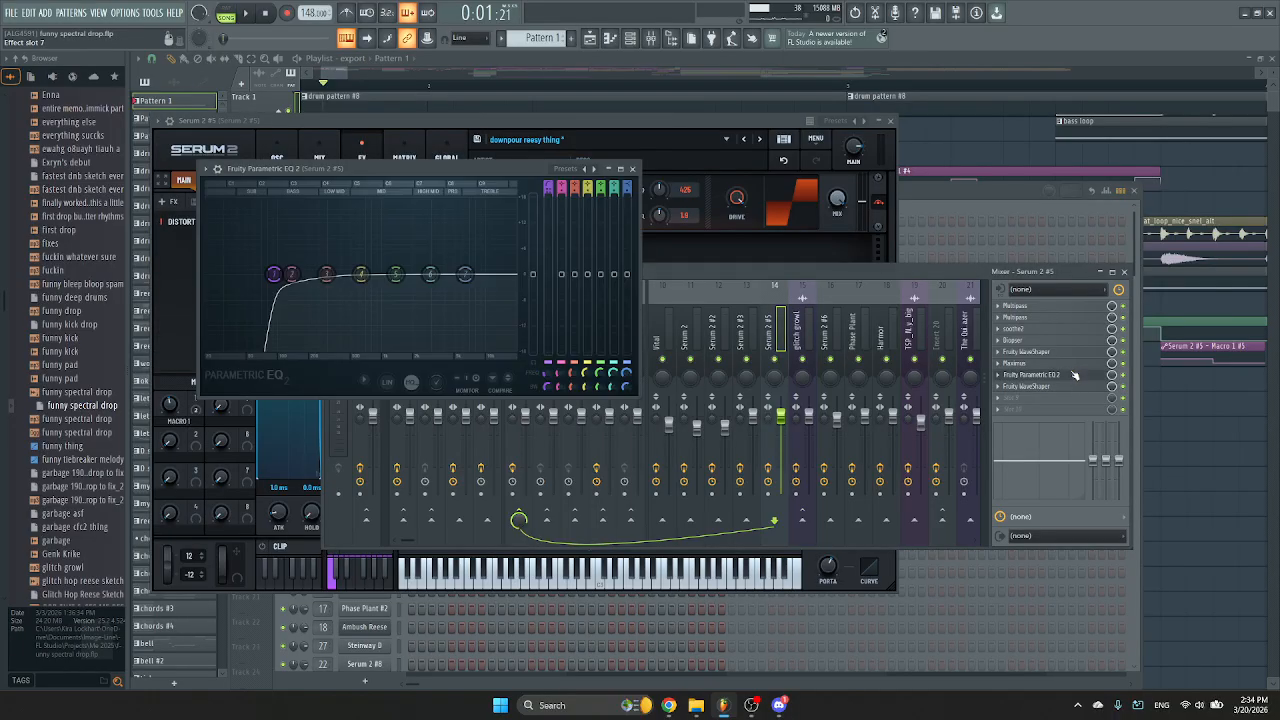
pyautogui.click(633, 169)
pyautogui.click(1090, 388)
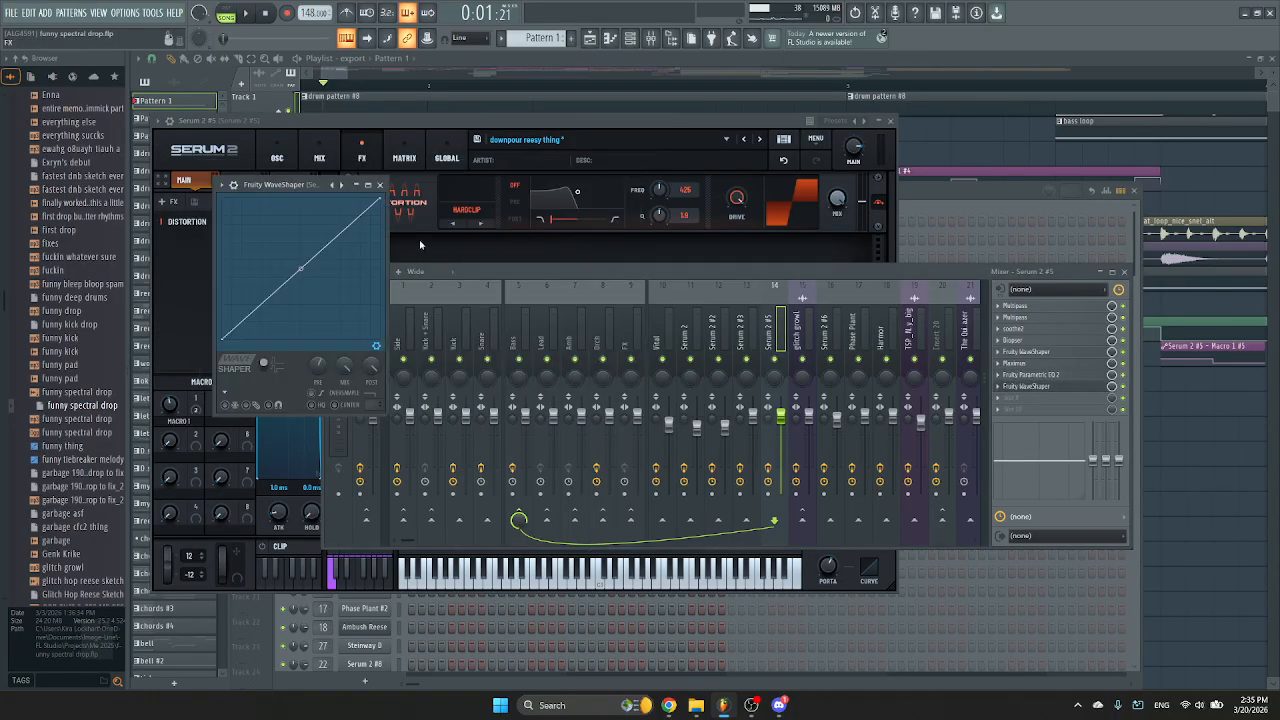
pyautogui.click(379, 185)
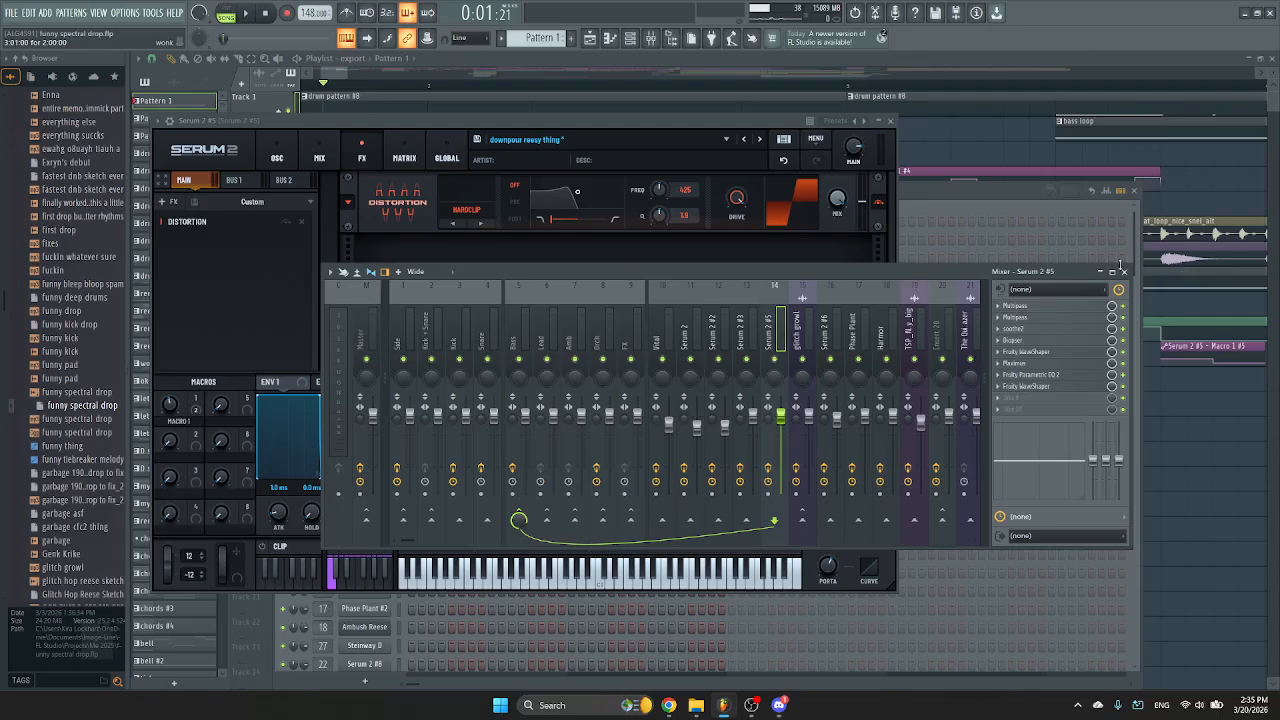
# Close the mixer, the Serum 2 #5 patch and the channel rack, and listen to a short stretch of the arrangement.
pyautogui.click(1123, 271)
pyautogui.click(890, 121)
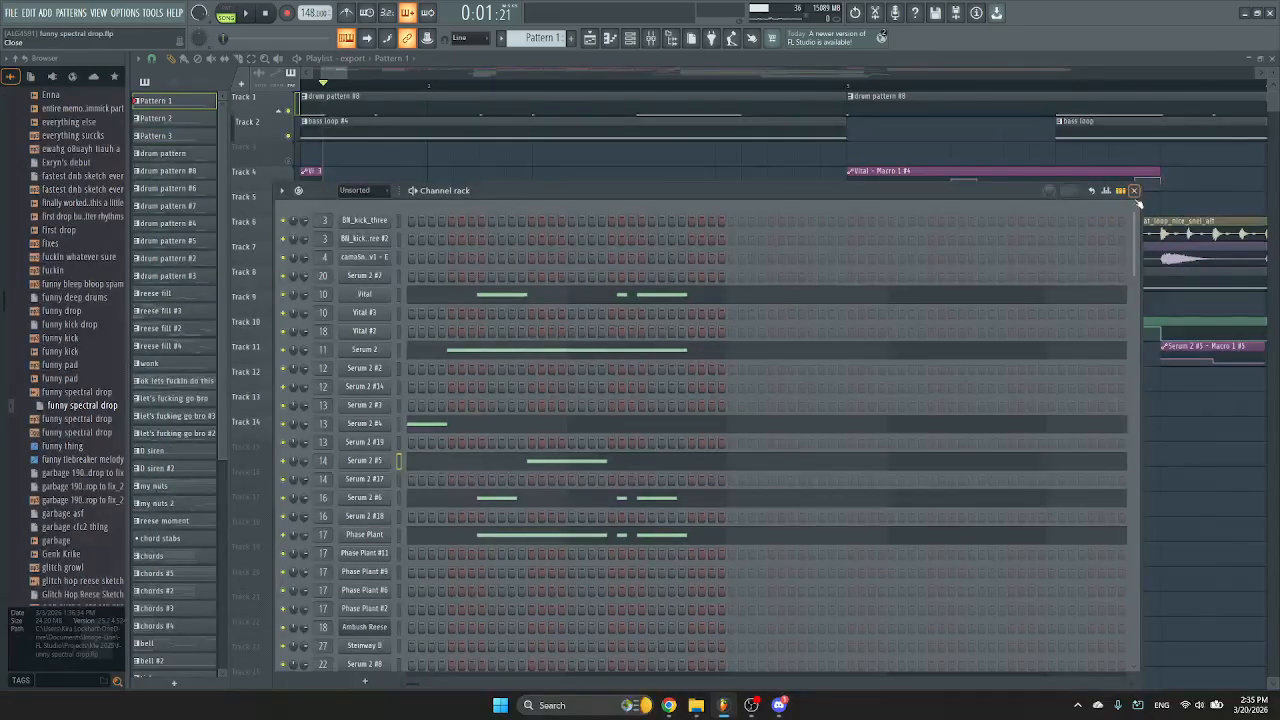
pyautogui.click(1133, 191)
pyautogui.press('space')
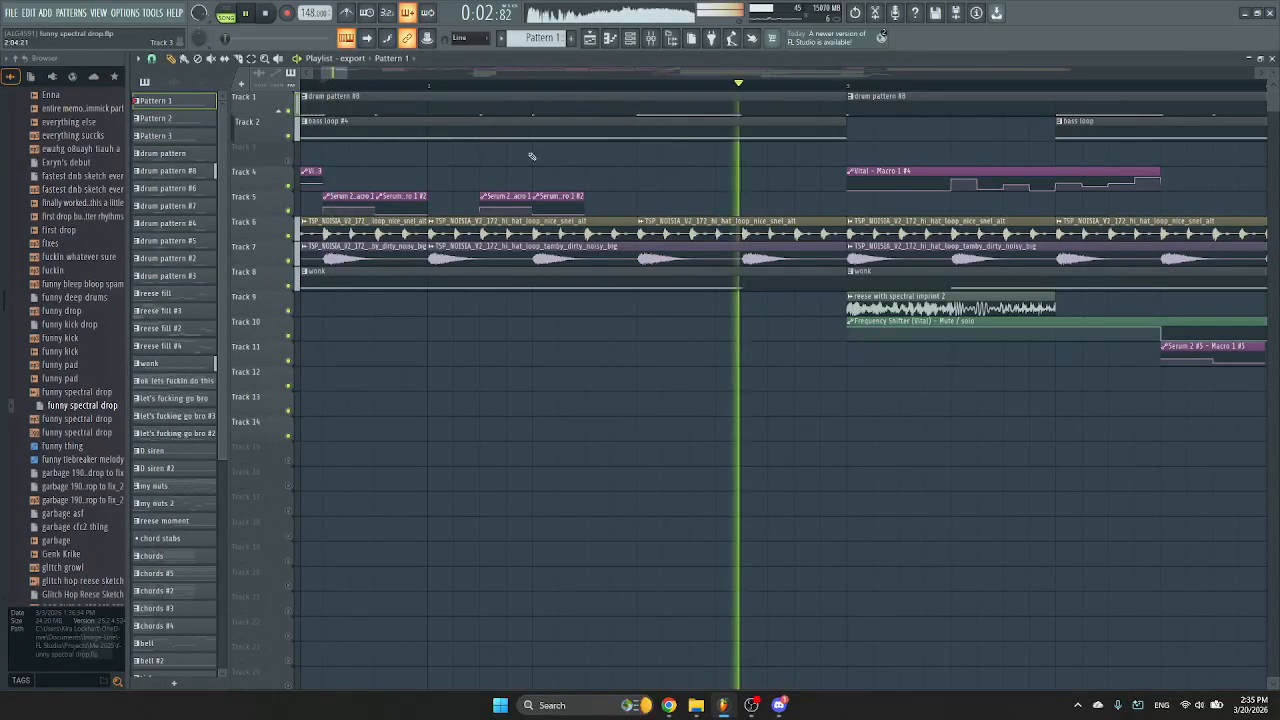
pyautogui.press('space')
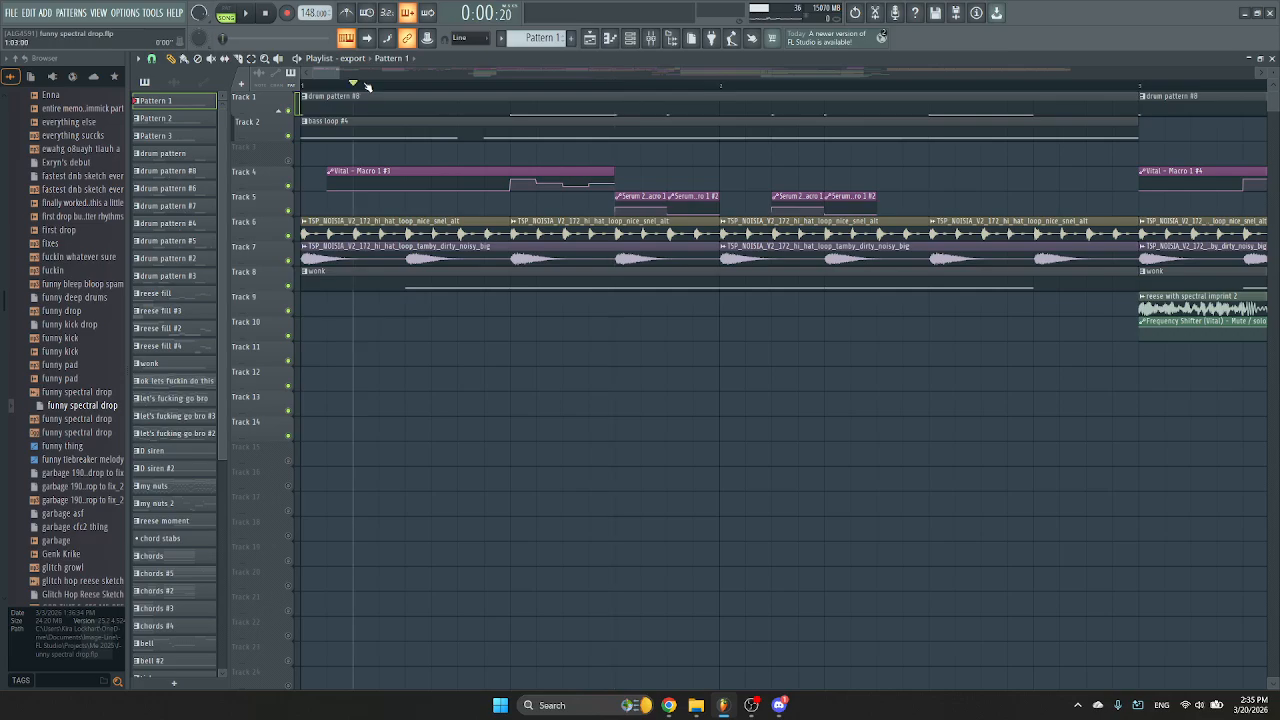
# Play the opening of the drop from bar 1, and then from the middle of bar 2.
pyautogui.moveTo(367, 87); pyautogui.dragTo(207, 56)
pyautogui.press('space')
pyautogui.press('space')
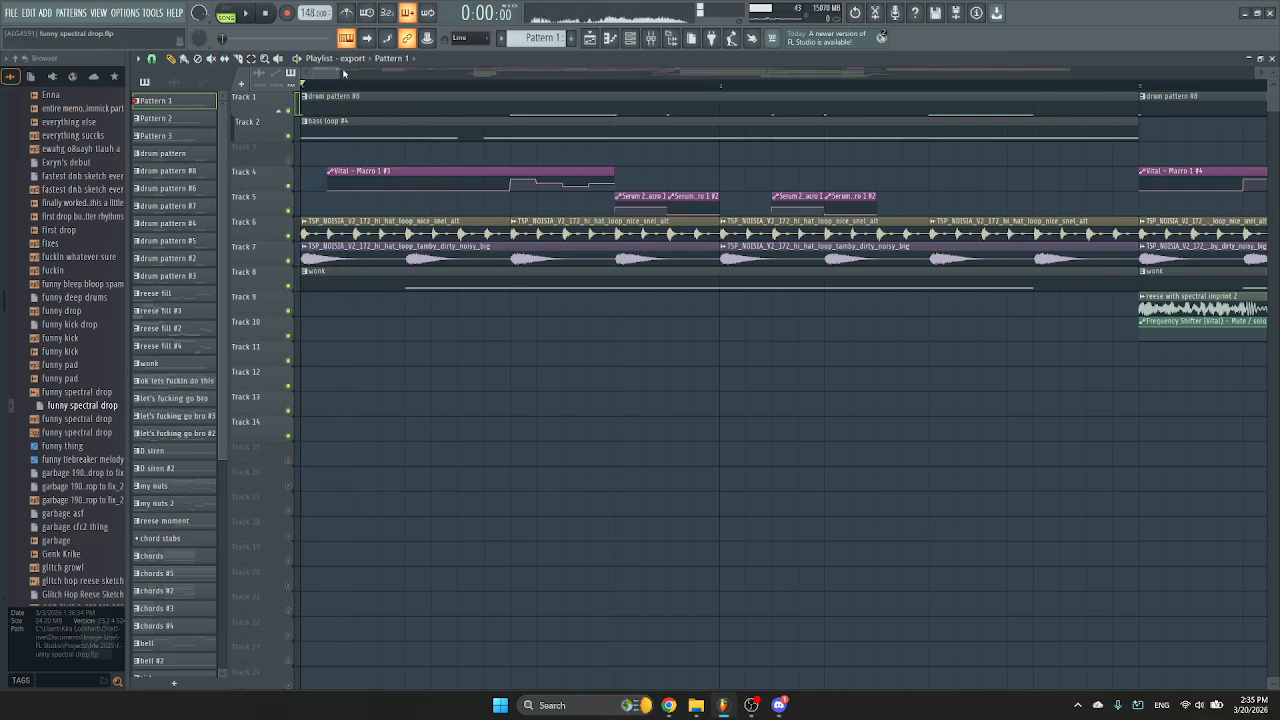
pyautogui.moveTo(340, 73); pyautogui.dragTo(359, 74)
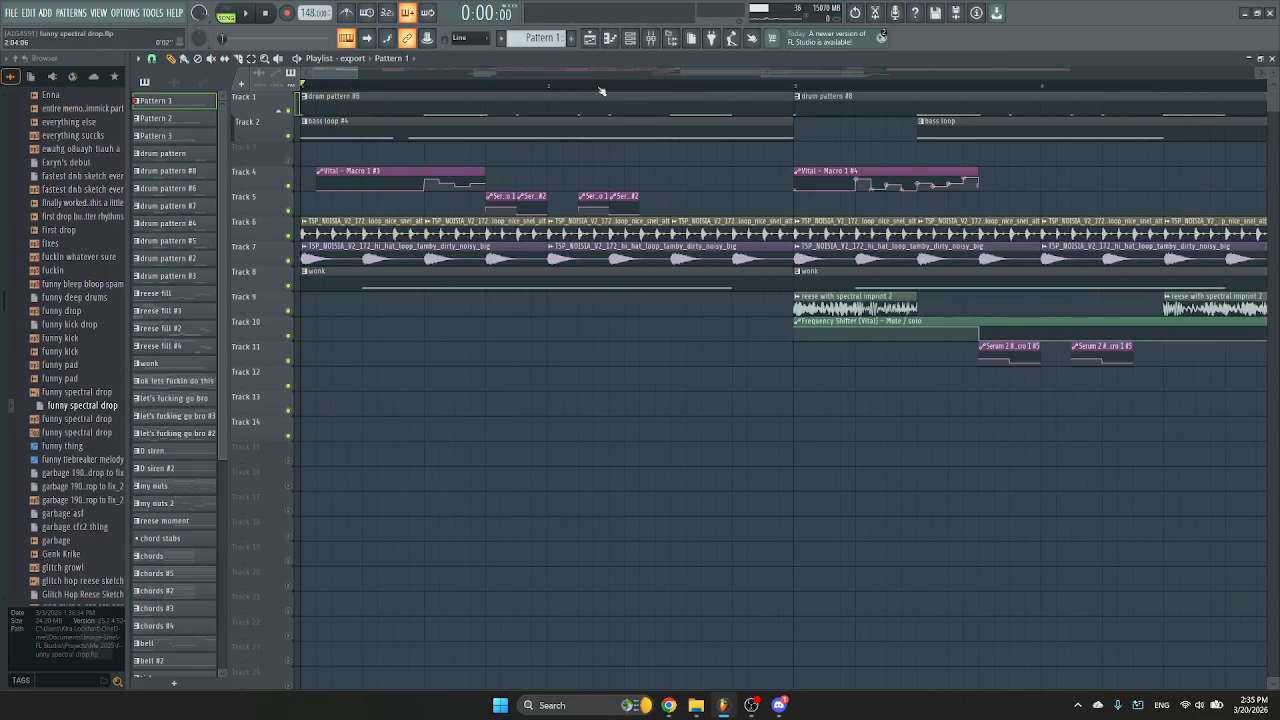
pyautogui.click(672, 84)
pyautogui.press('space')
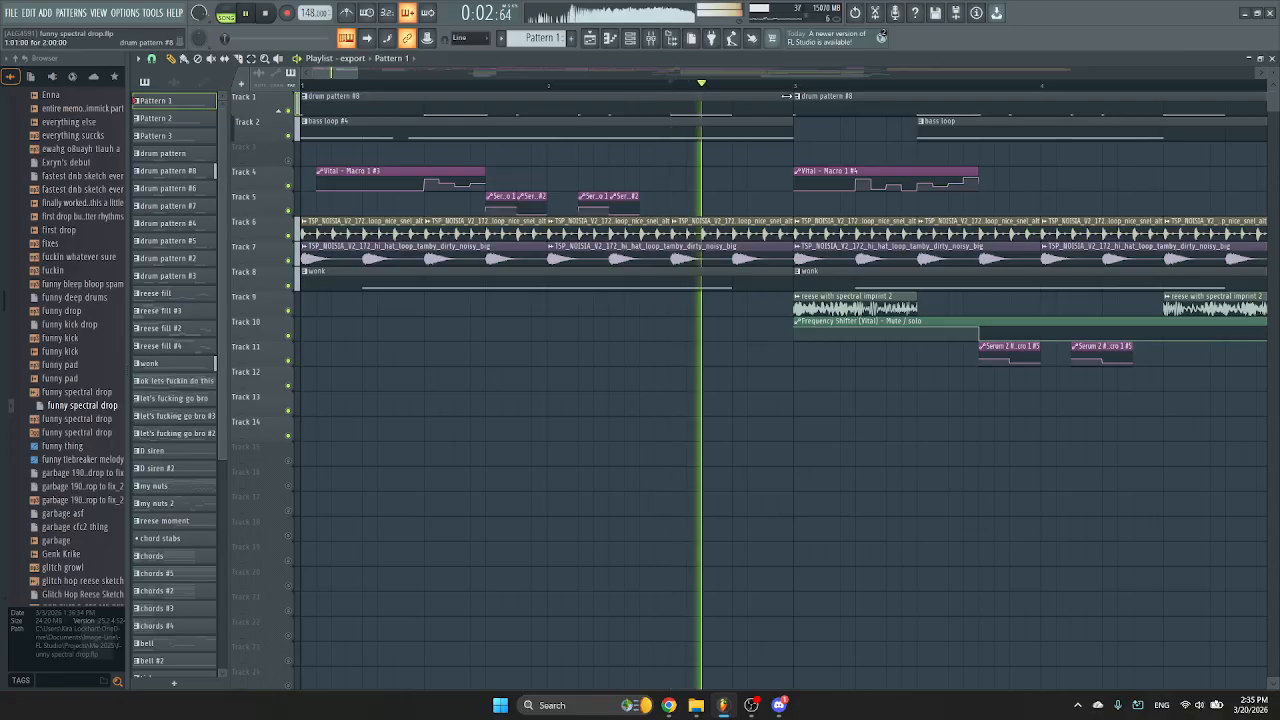
pyautogui.press('space')
# Listen to the arrangement from bar 3 and from the middle of bar 4, and return to its beginning.
pyautogui.click(793, 85)
pyautogui.press('space')
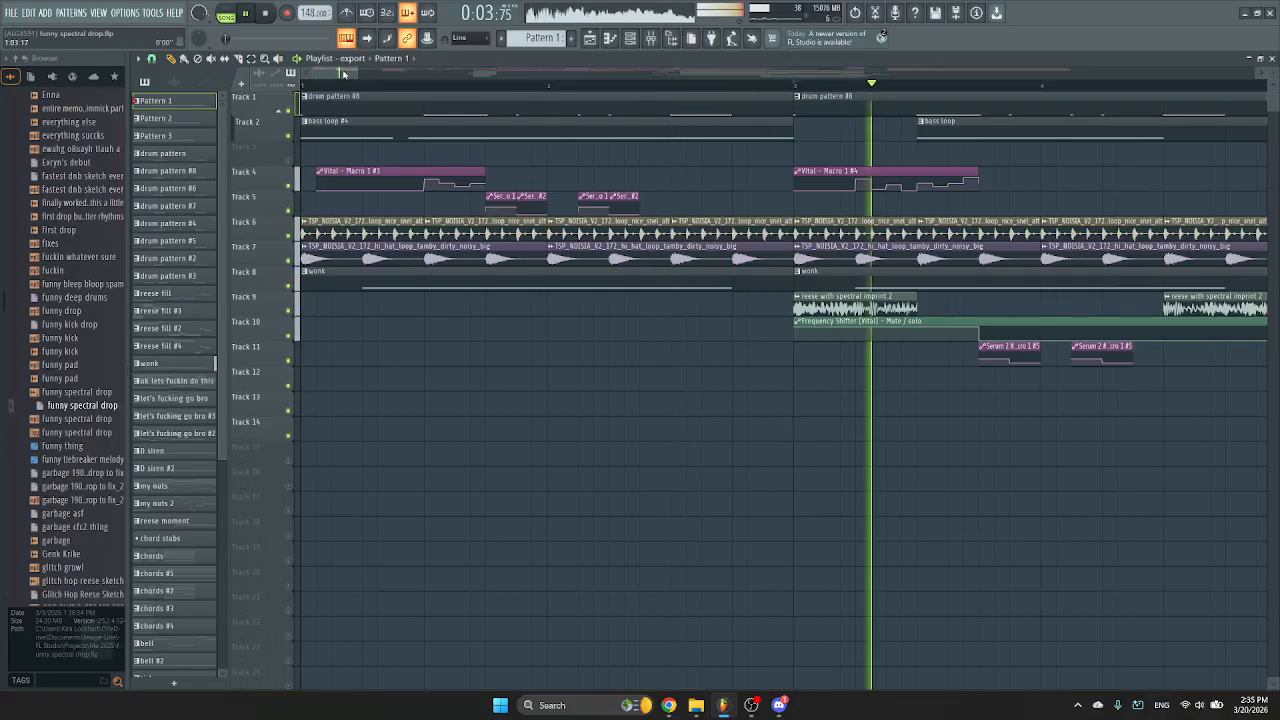
pyautogui.press('space')
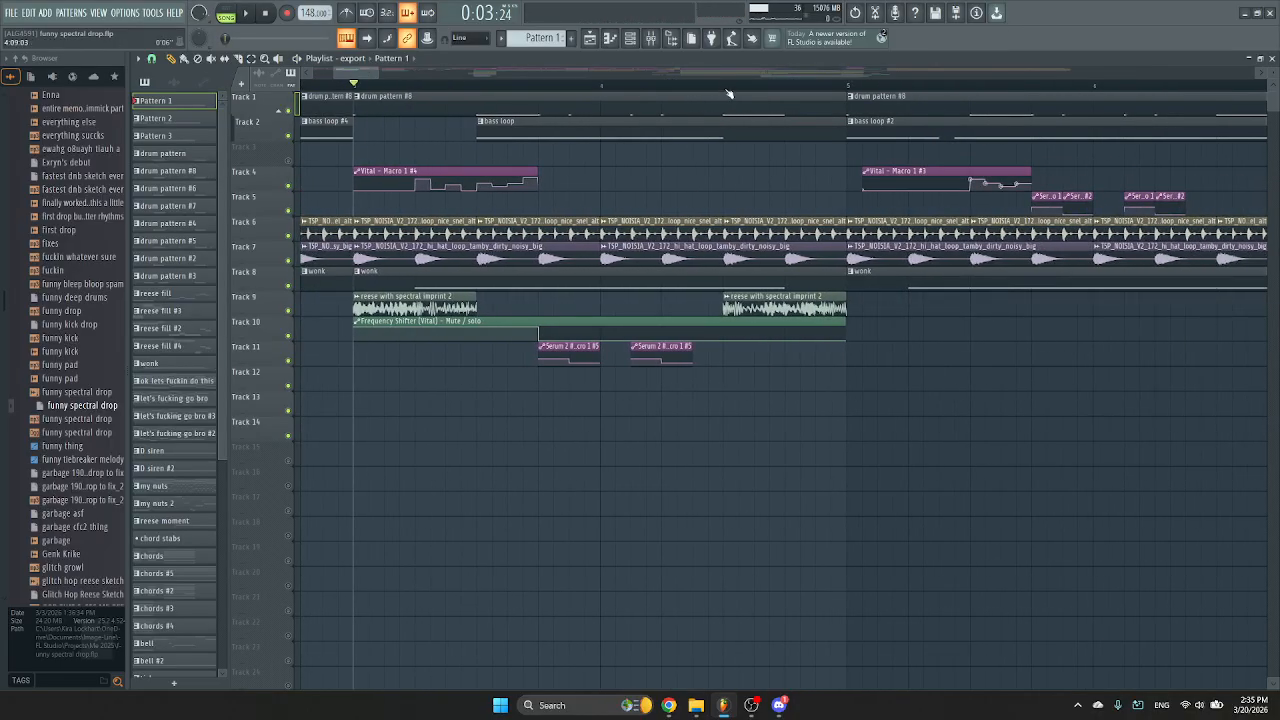
pyautogui.click(727, 86)
pyautogui.press('space')
pyautogui.press('space')
pyautogui.moveTo(372, 75); pyautogui.dragTo(294, 54)
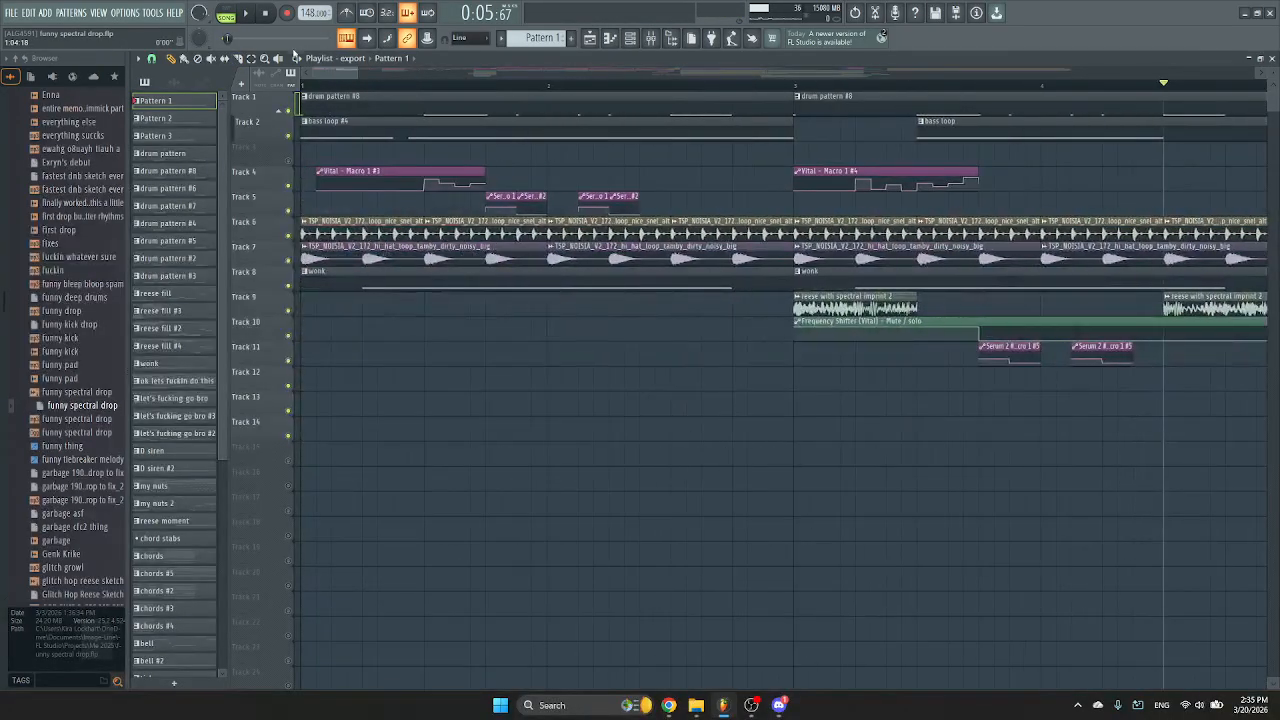
# Re-enable all playlist tracks, open the Serum 2 #4 patch and play it from the start of the arrangement.
pyautogui.rightClick(290, 161)
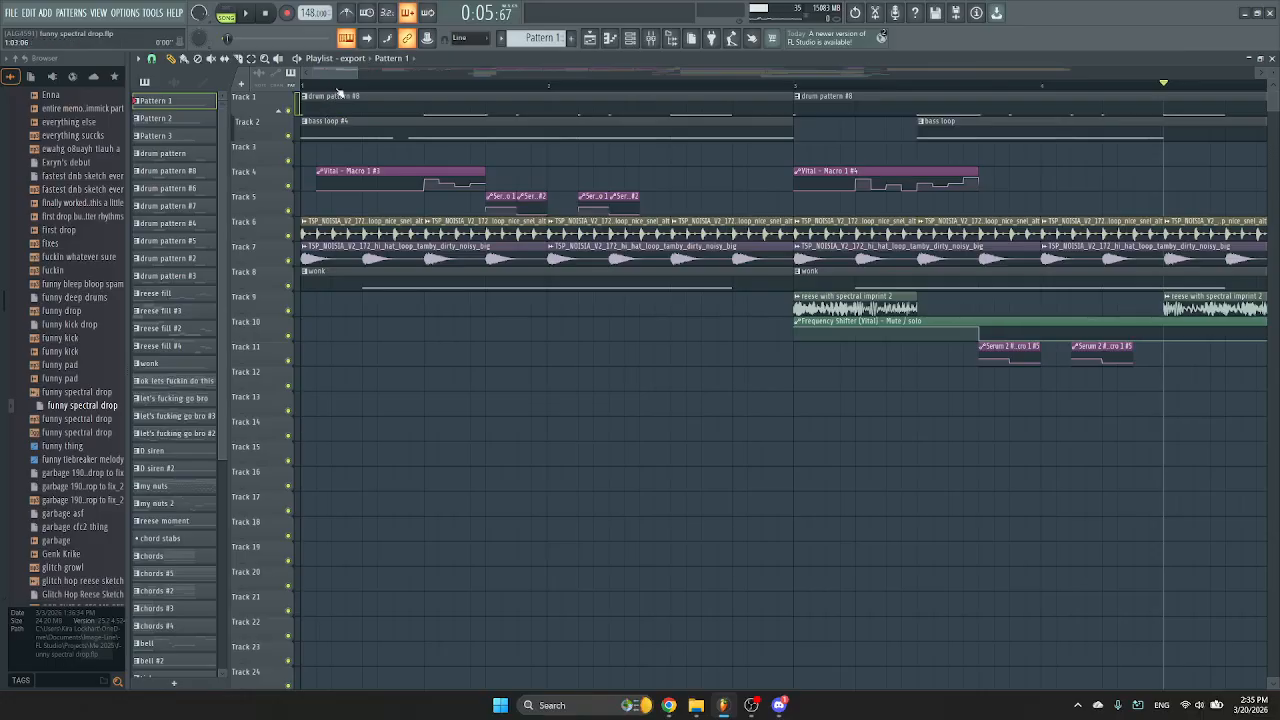
pyautogui.click(304, 86)
pyautogui.click(630, 38)
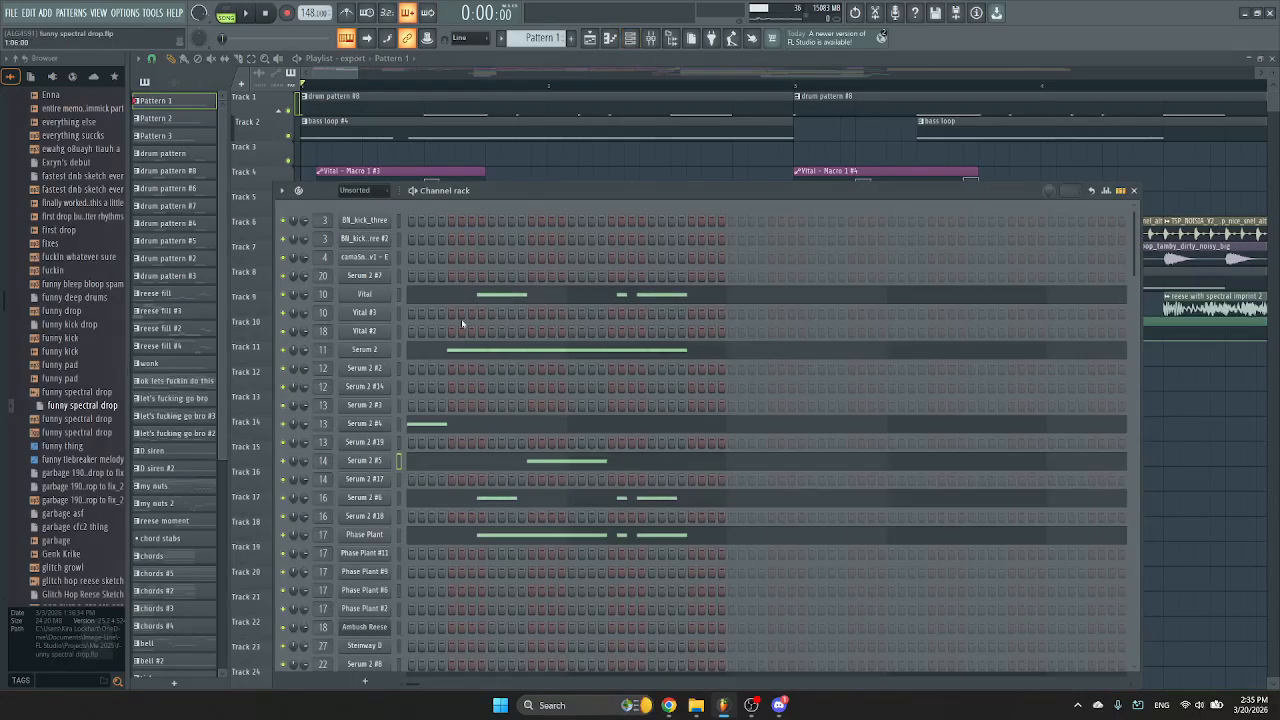
pyautogui.click(359, 426)
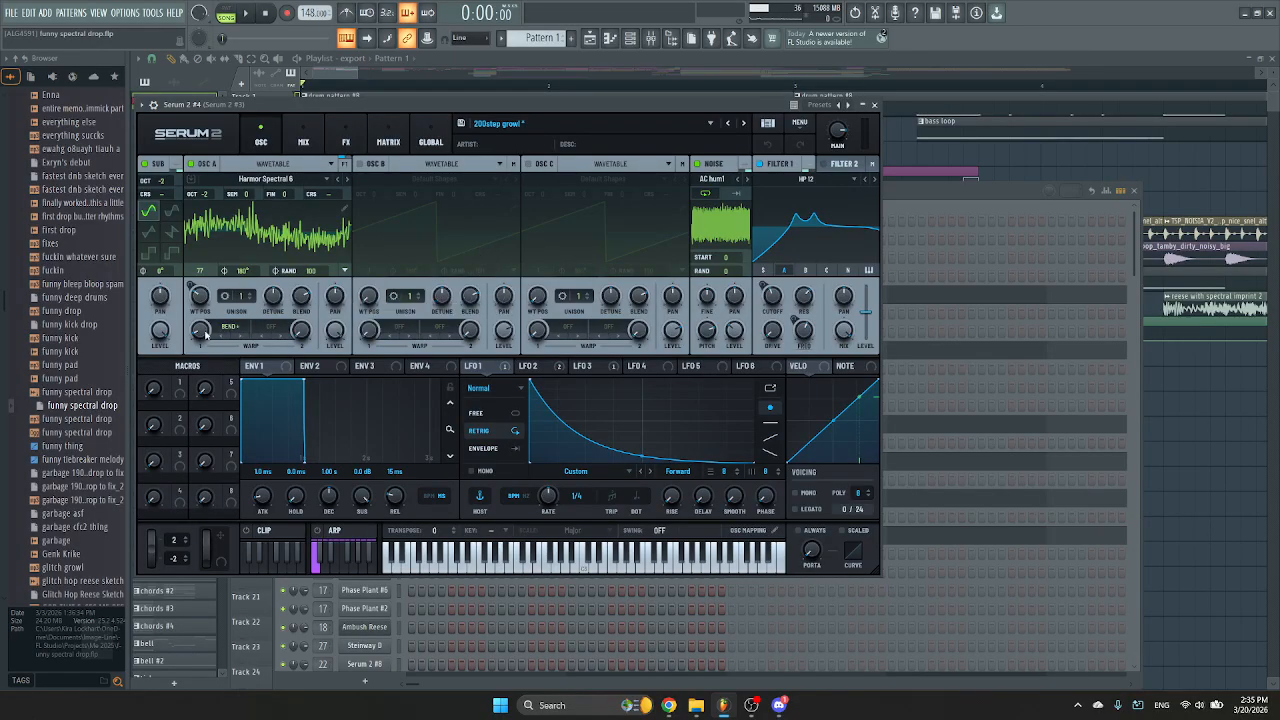
pyautogui.press('space')
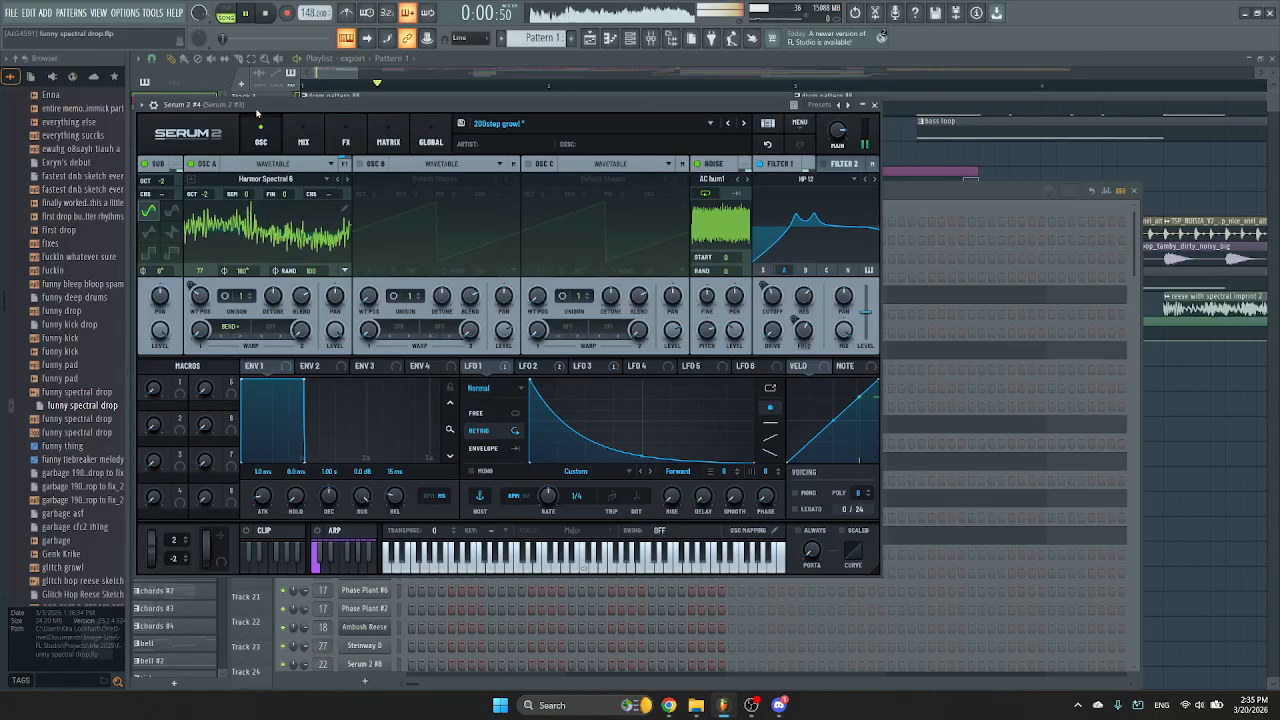
pyautogui.press('space')
# Check the Serum 2 #3 mixer track during playback and return to the Serum 2 #4 patch.
pyautogui.click(650, 38)
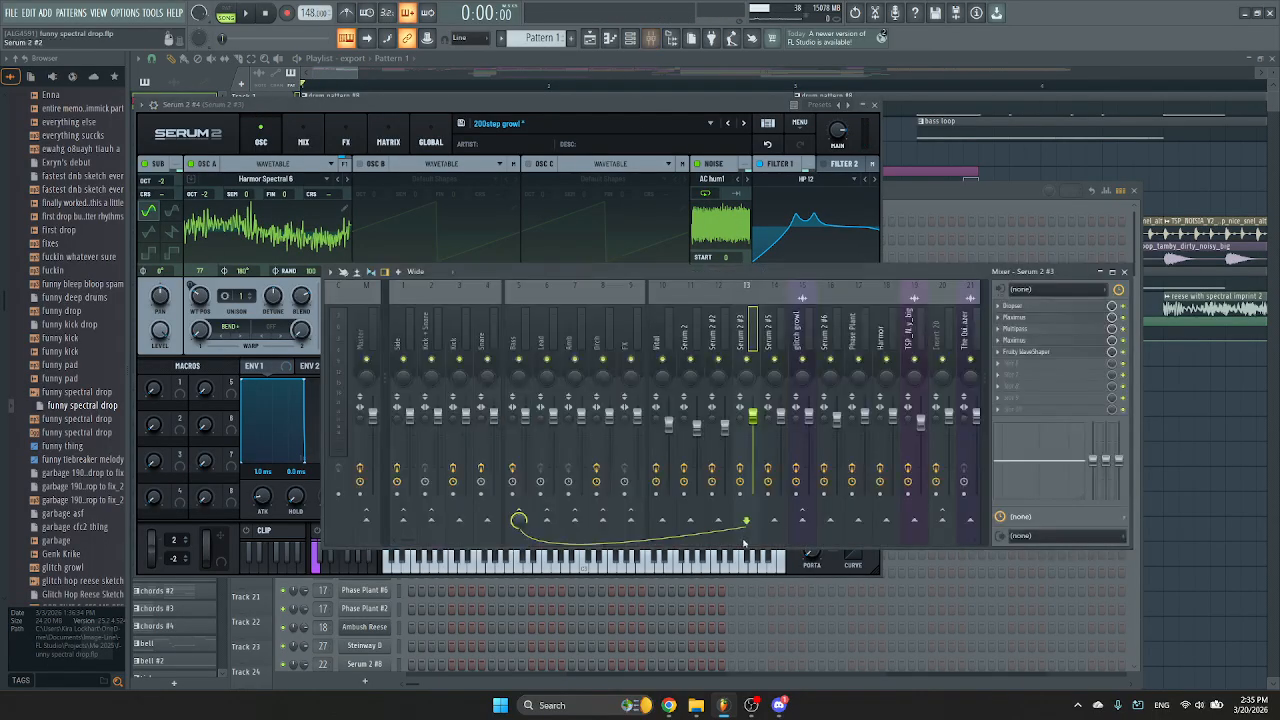
pyautogui.press('space')
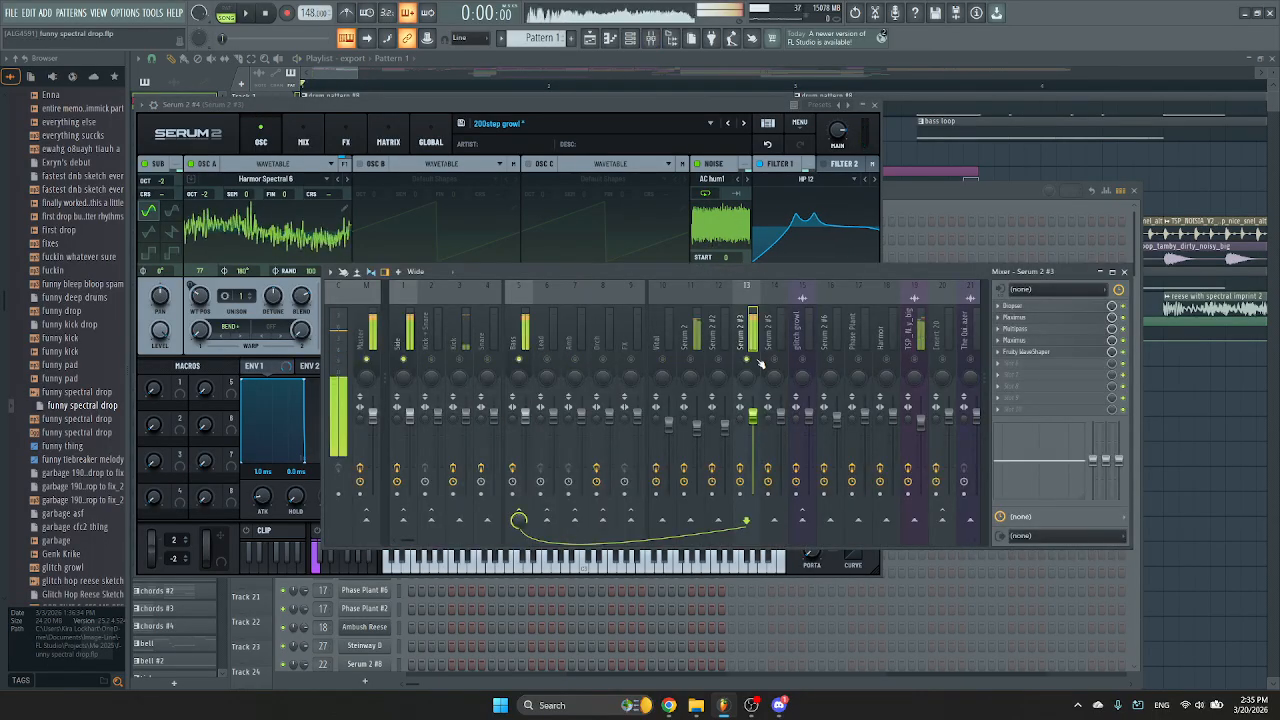
pyautogui.click(285, 217)
pyautogui.press('space')
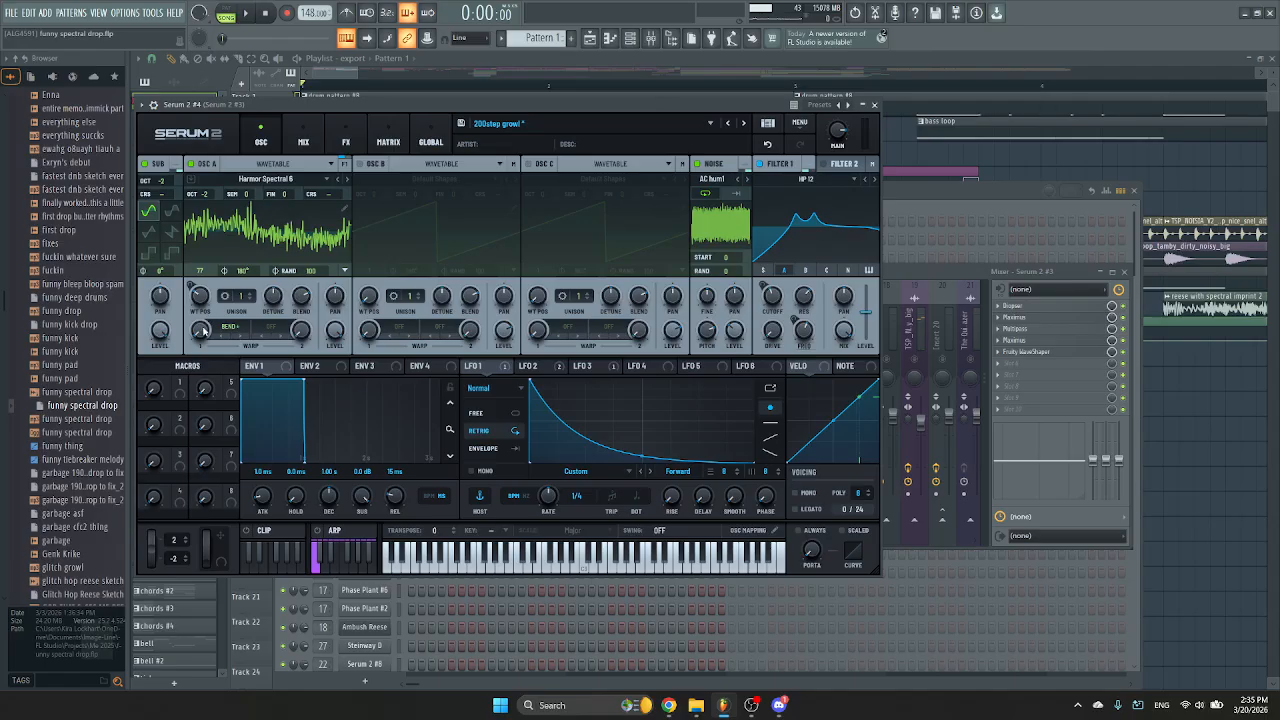
# Try oscillator A's warp at 21% in Serum 2 #4, undo it and play the patch from the start.
pyautogui.moveTo(200, 332); pyautogui.dragTo(200, 303)
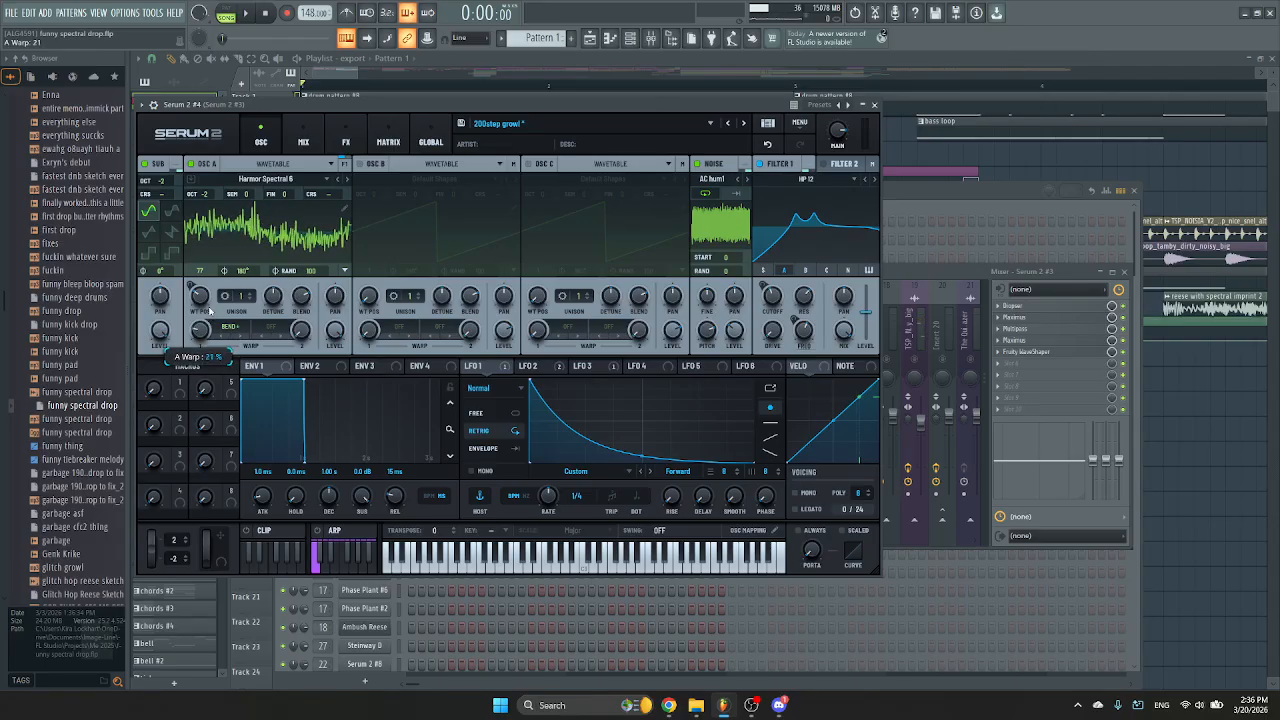
pyautogui.press('z')
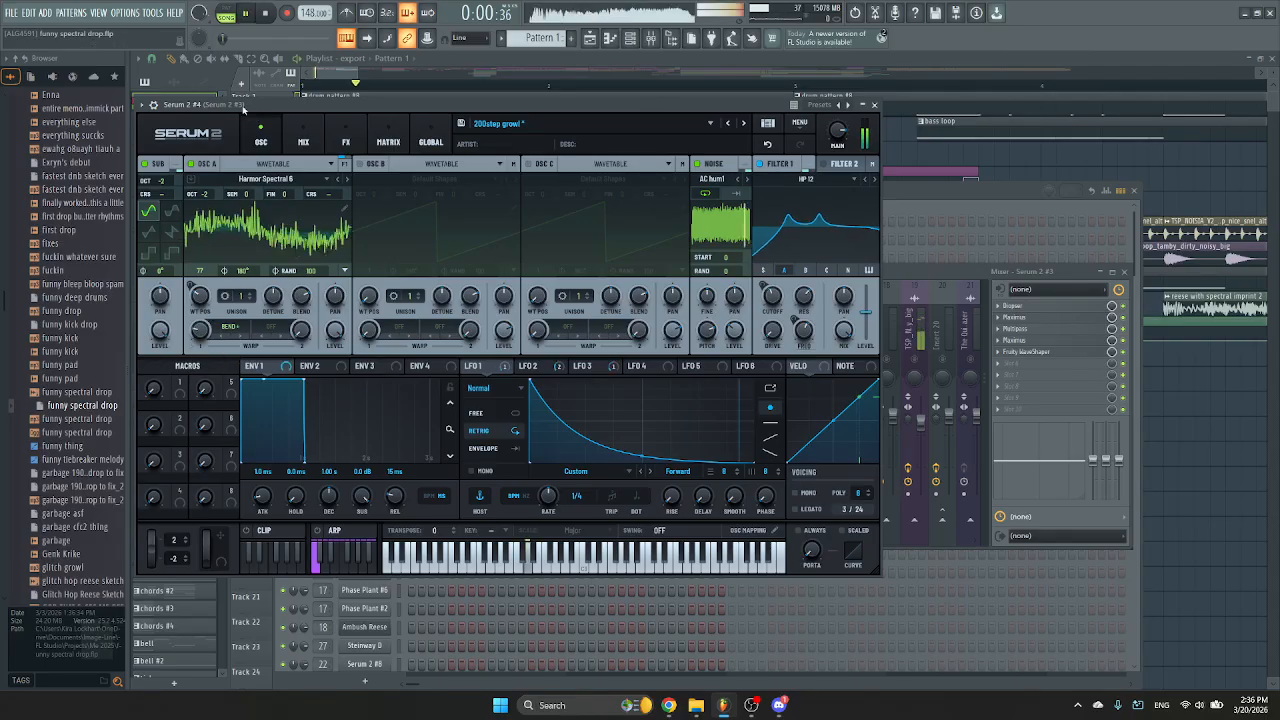
pyautogui.moveTo(205, 331); pyautogui.dragTo(205, 338)
pyautogui.press('space')
pyautogui.press('space')
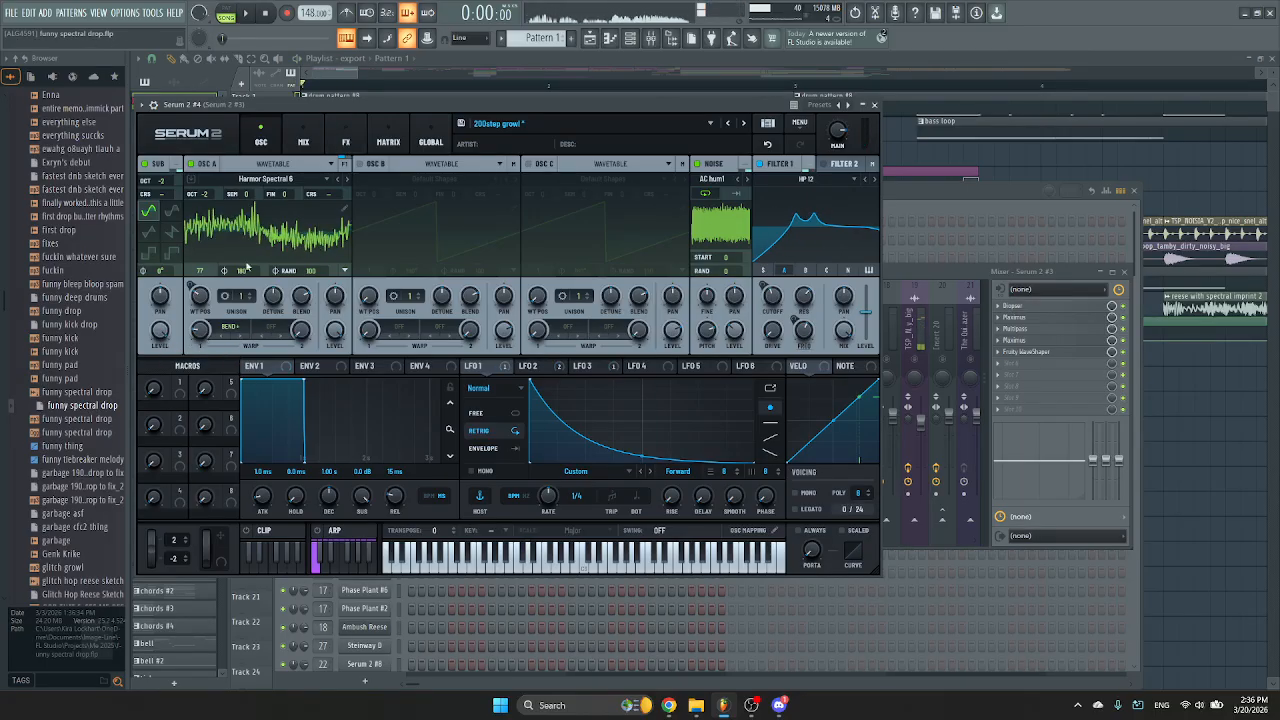
# Review the distortion and compressor effects in Serum 2 #4, and close the patch, mixer and channel rack.
pyautogui.click(344, 143)
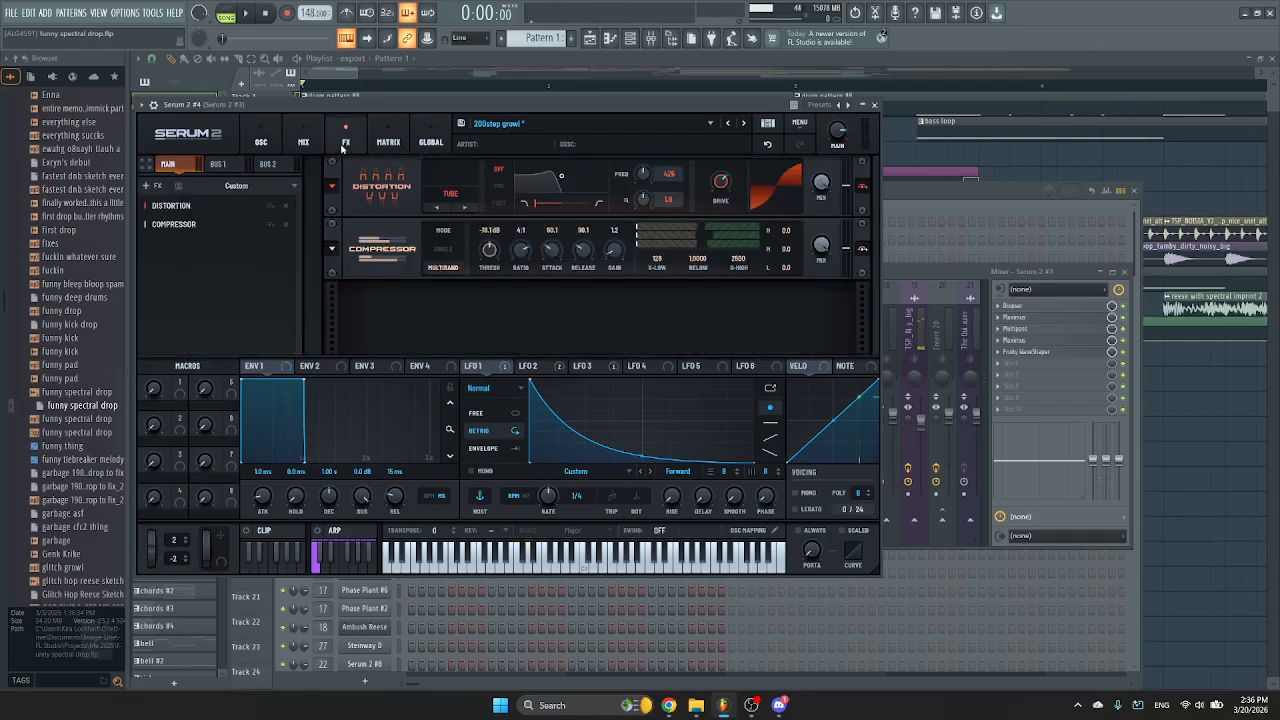
pyautogui.click(874, 106)
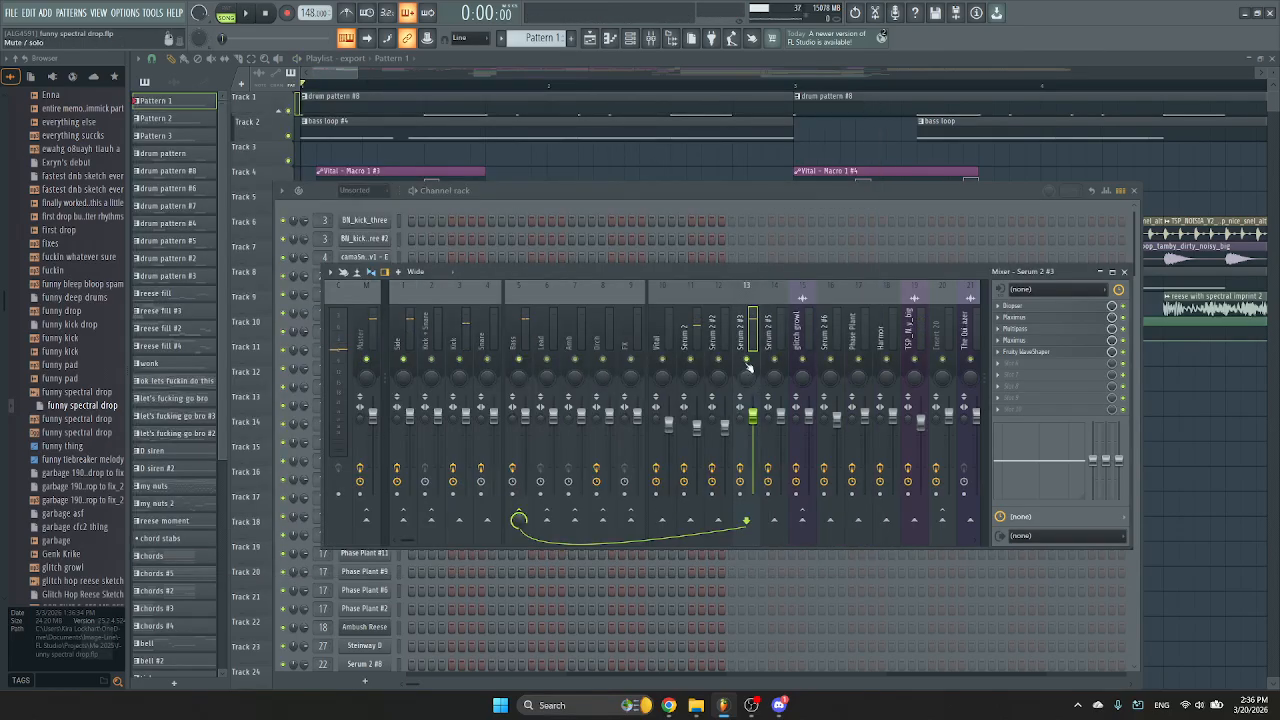
pyautogui.click(1124, 271)
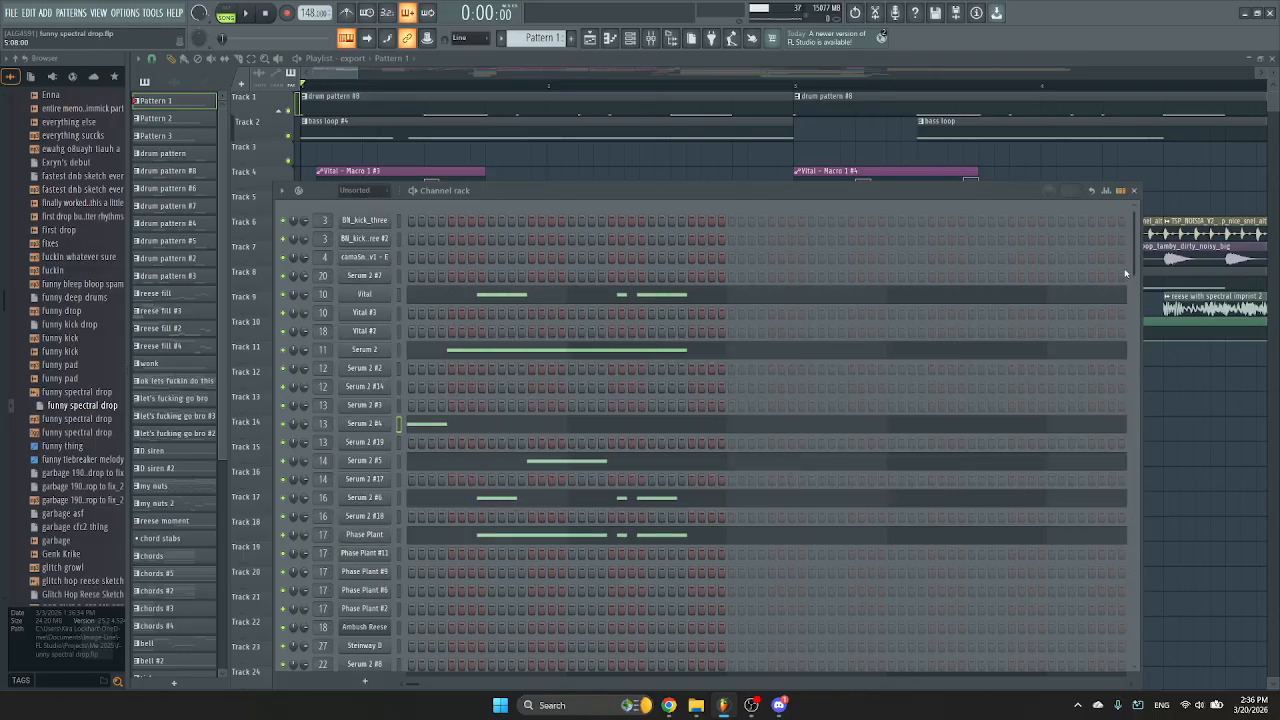
pyautogui.click(1133, 190)
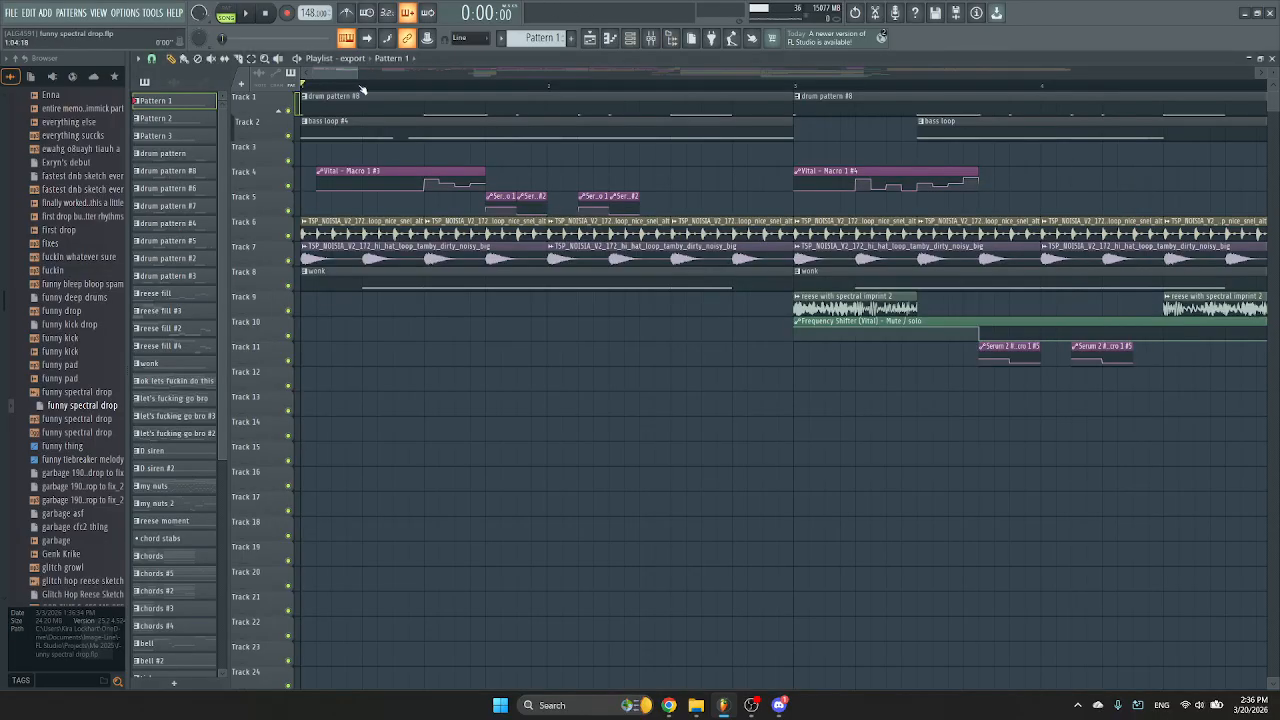
# Select the bass loop #4 pattern from its playlist clip and open its Vital #5 patch.
pyautogui.click(362, 88)
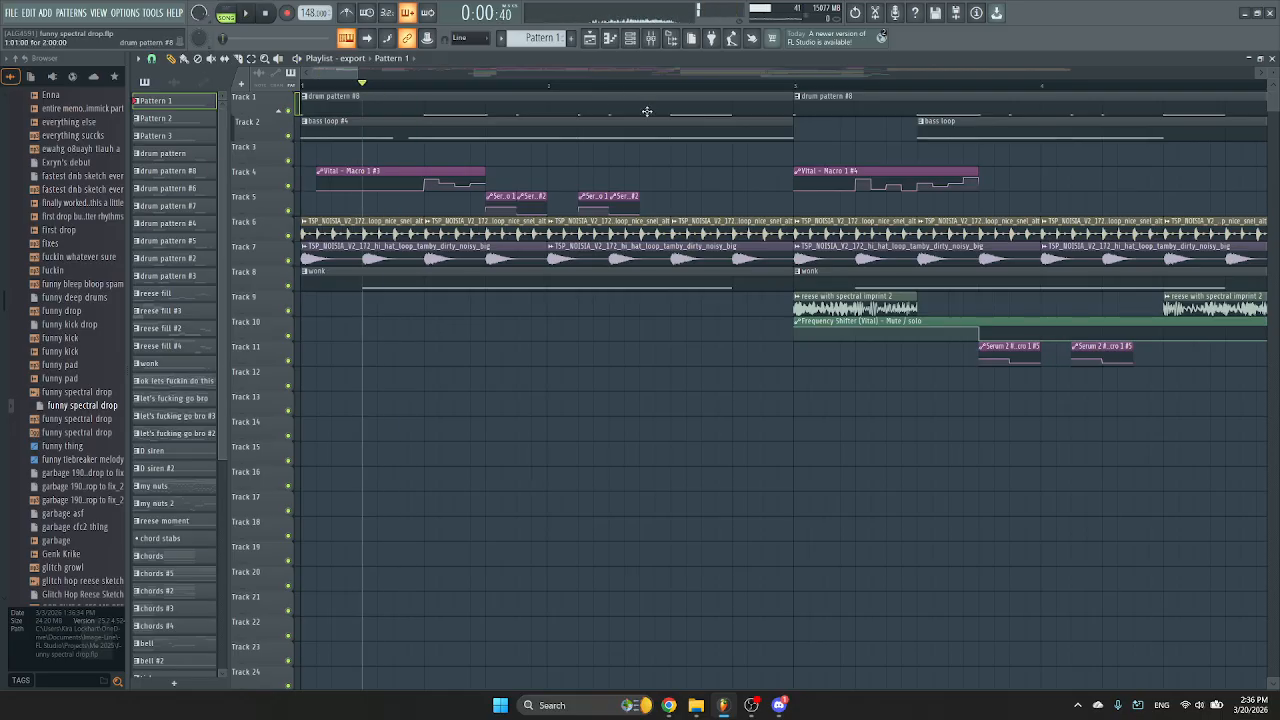
pyautogui.click(671, 86)
pyautogui.click(704, 127)
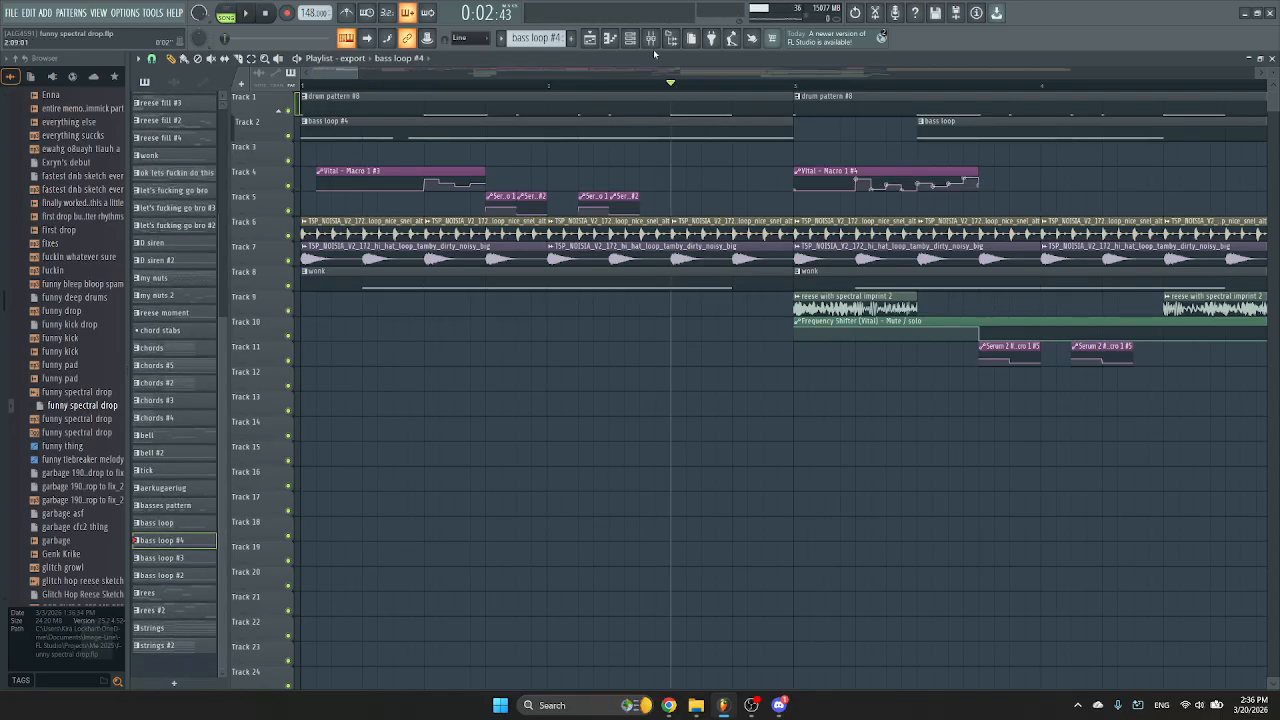
pyautogui.click(633, 40)
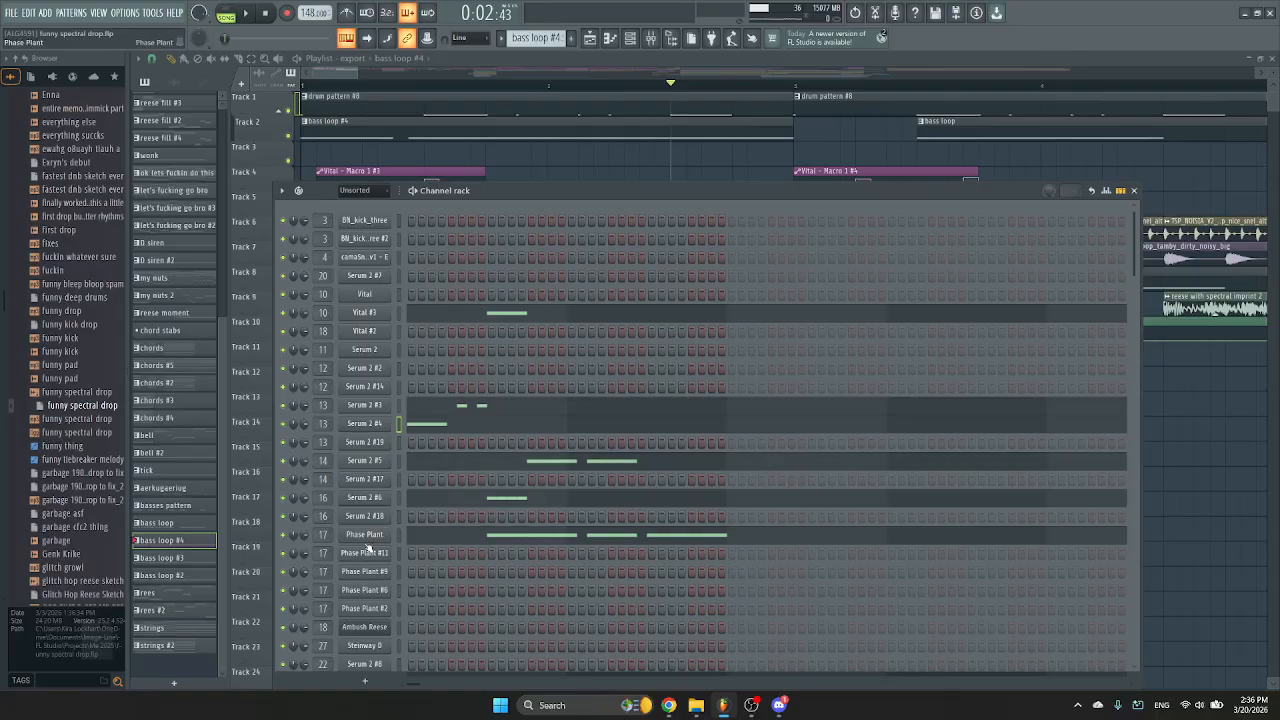
pyautogui.scroll(-7, 367, 548)
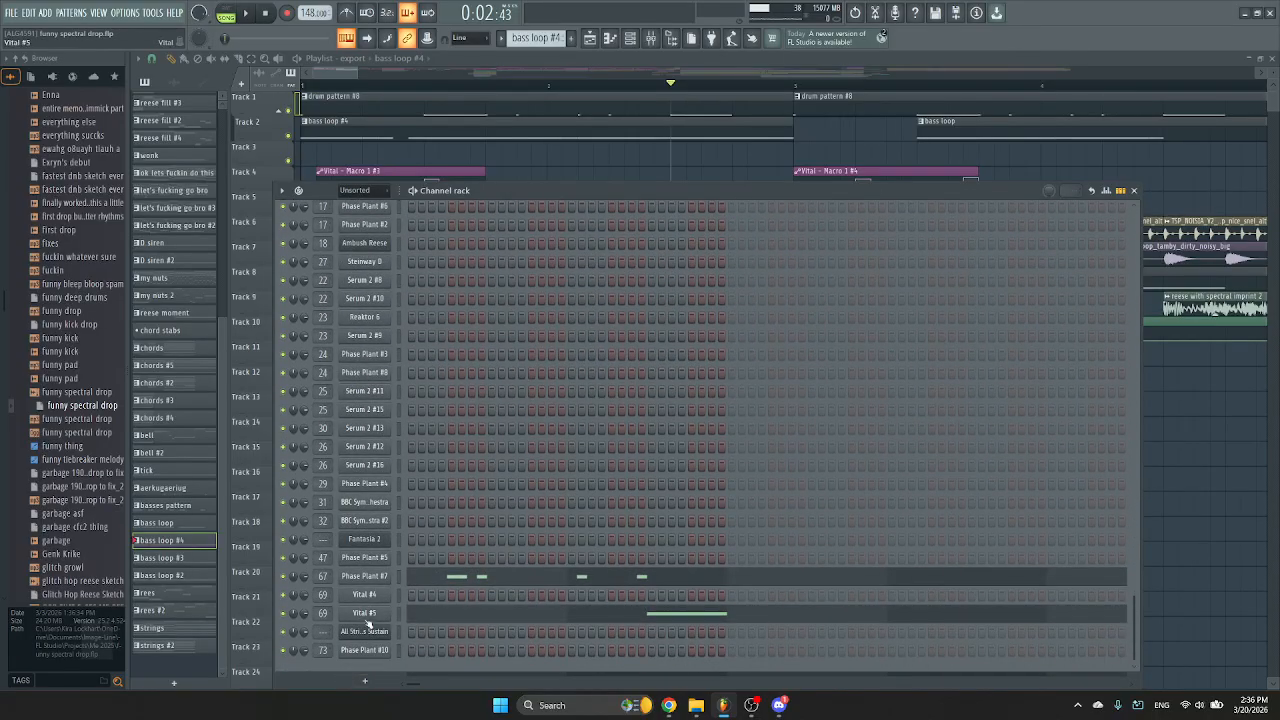
pyautogui.click(364, 613)
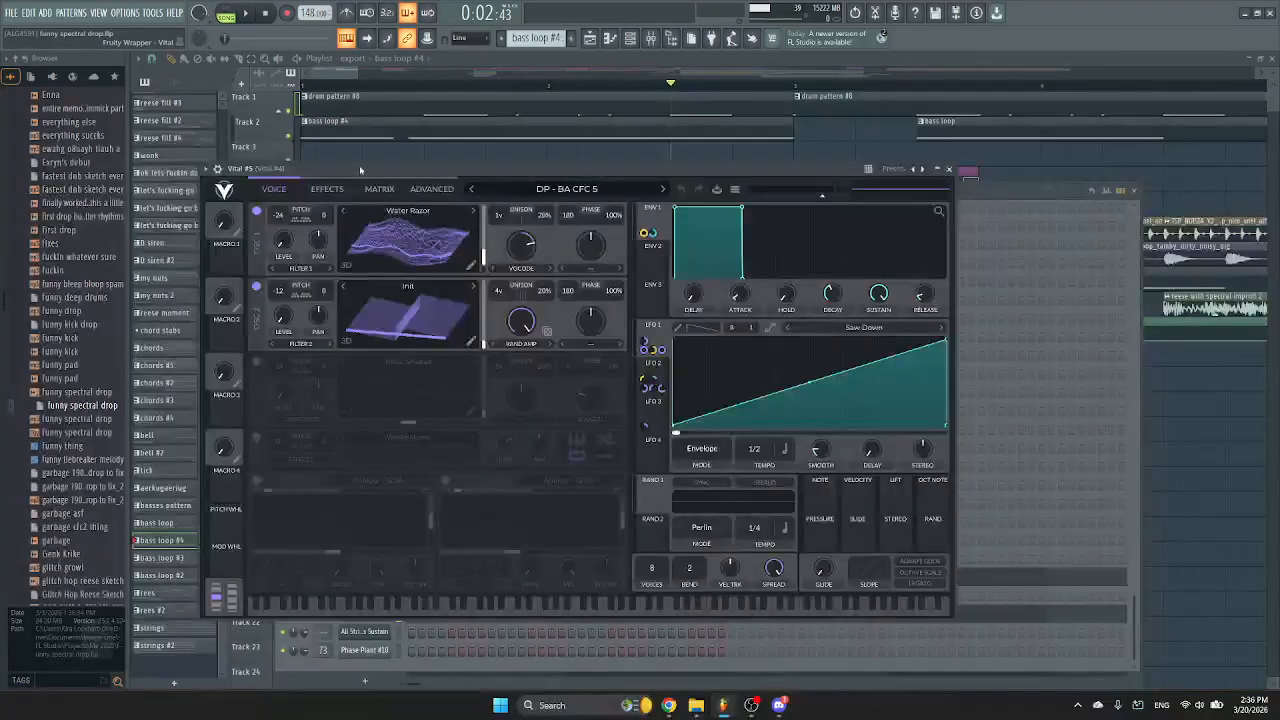
# Examine the oscillators, envelope and LFO of the Vital #5 patch, and close it along with the channel rack.
pyautogui.moveTo(380, 182); pyautogui.dragTo(433, 136)
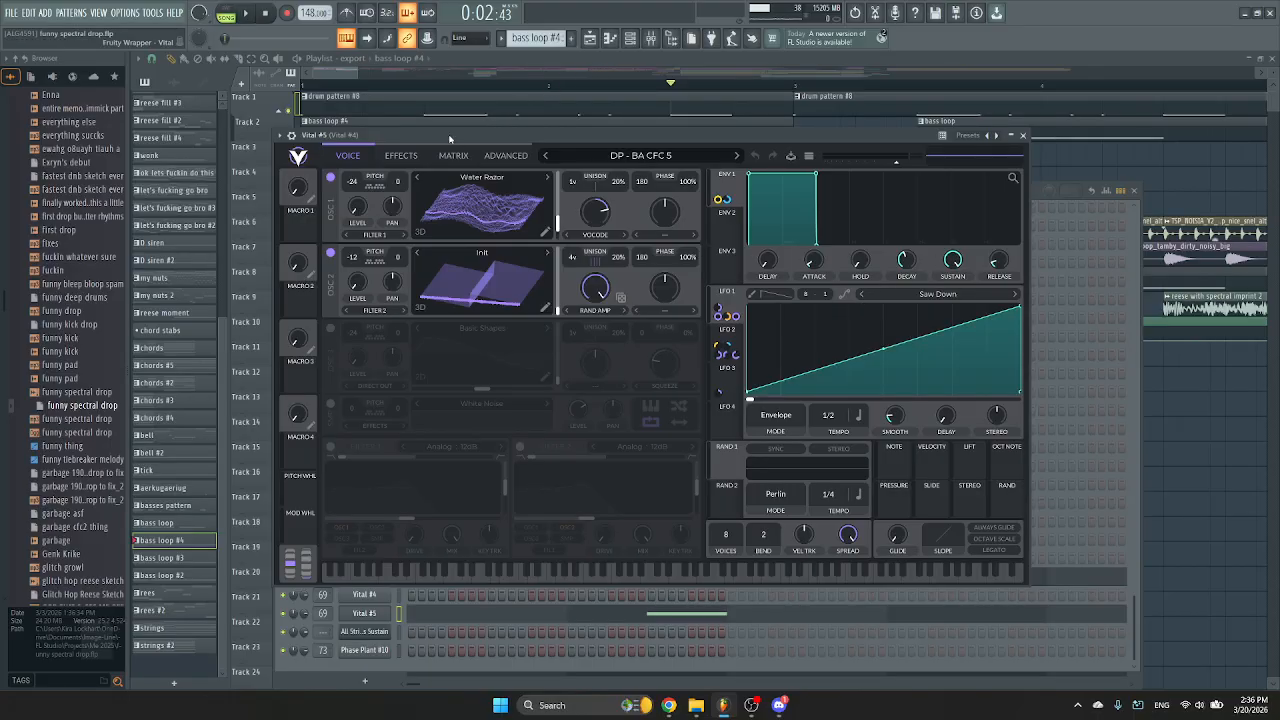
pyautogui.moveTo(450, 138)
pyautogui.mouseDown()
pyautogui.moveTo(324, 154)
pyautogui.moveTo(465, 123)
pyautogui.mouseUp()
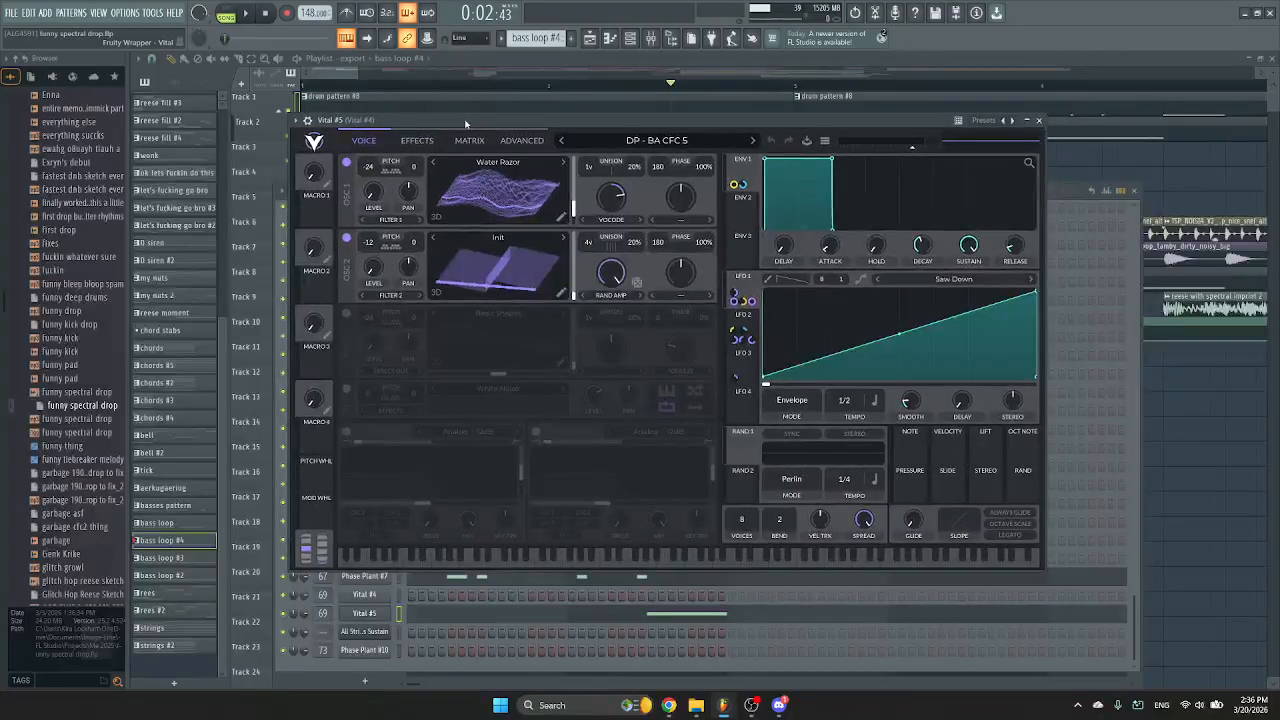
pyautogui.click(1040, 122)
pyautogui.click(1136, 192)
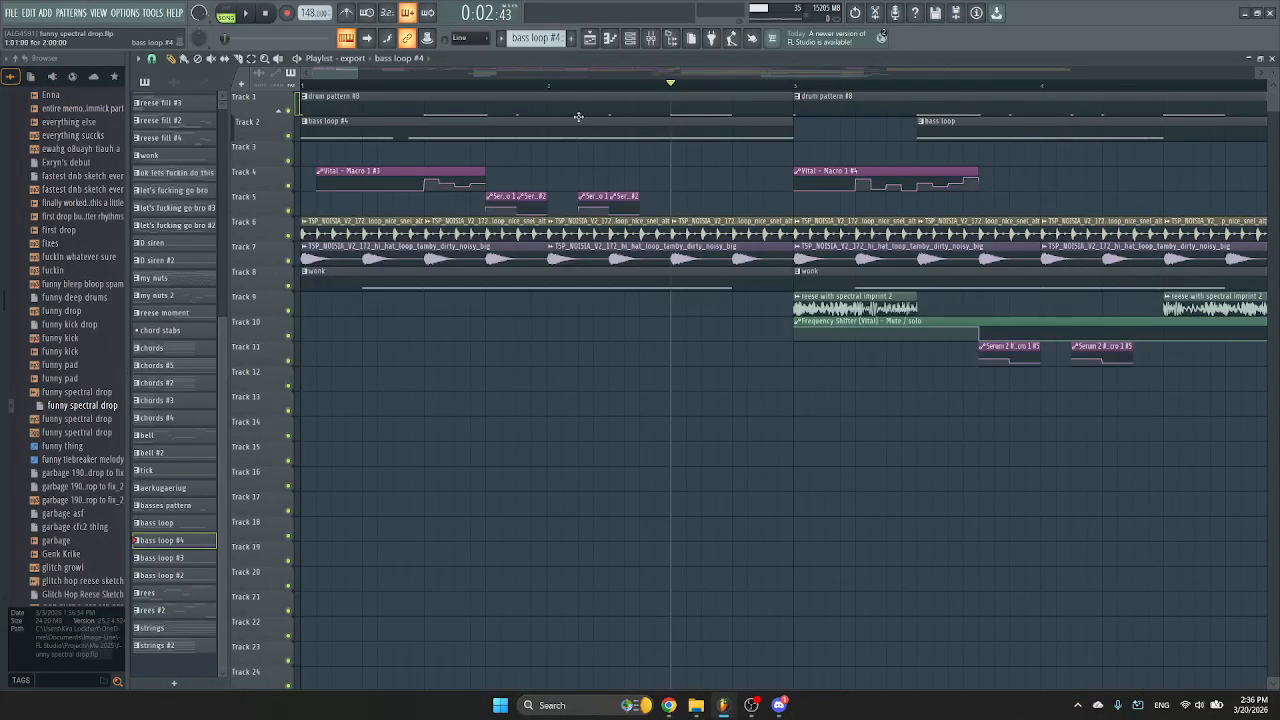
# Solo Track 9 to hear the reese with spectral imprint 2 clip from bar 3, and re-enable all tracks.
pyautogui.hscroll(3, 340, 76)
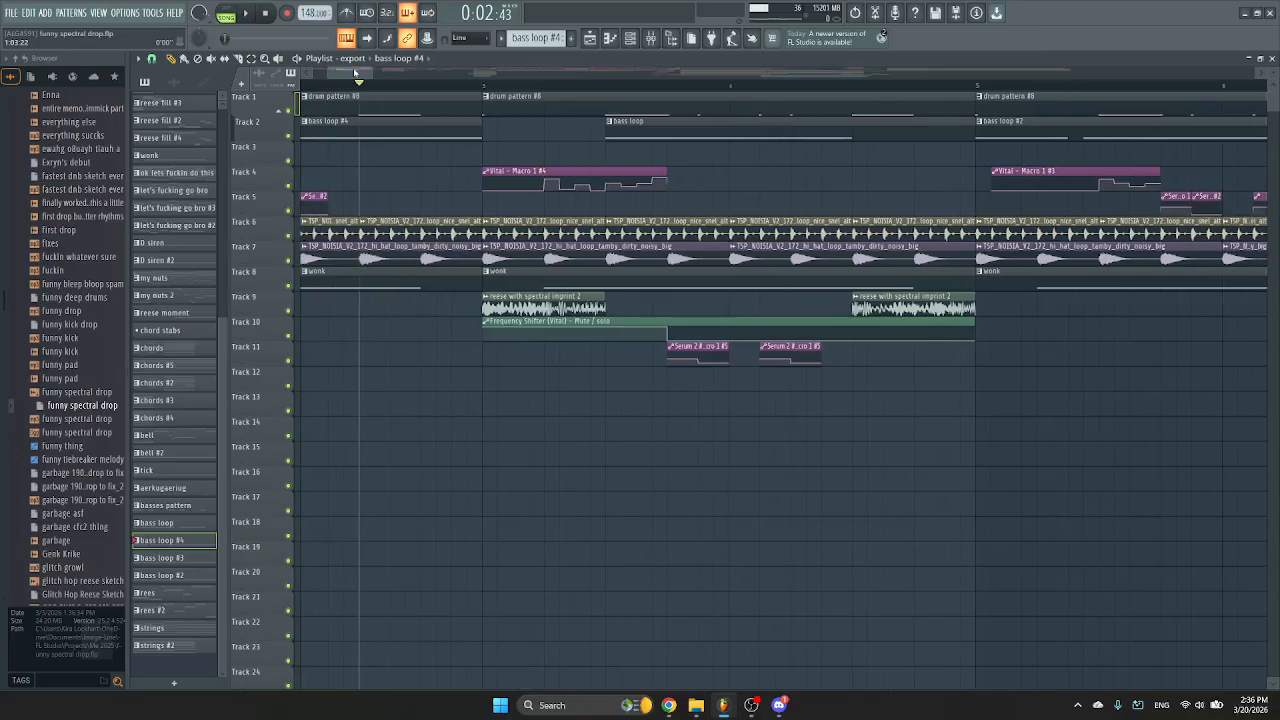
pyautogui.click(482, 88)
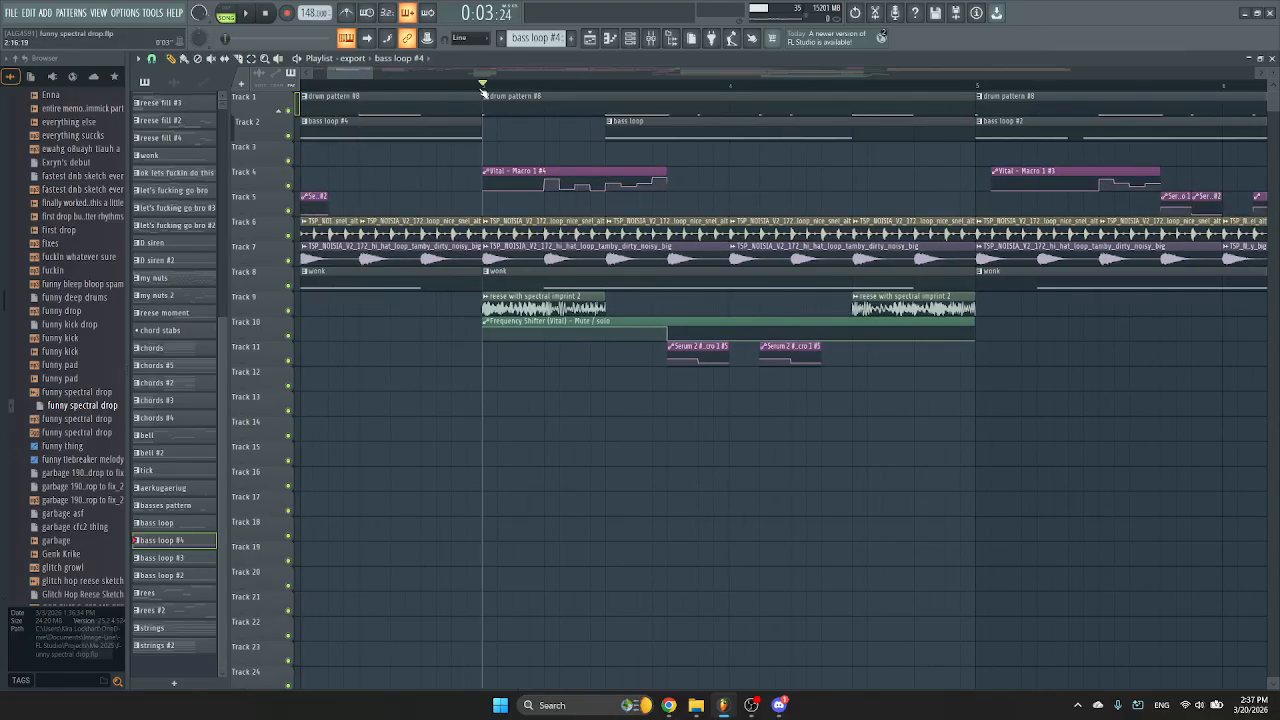
pyautogui.rightClick(290, 311)
pyautogui.press('space')
pyautogui.press('space')
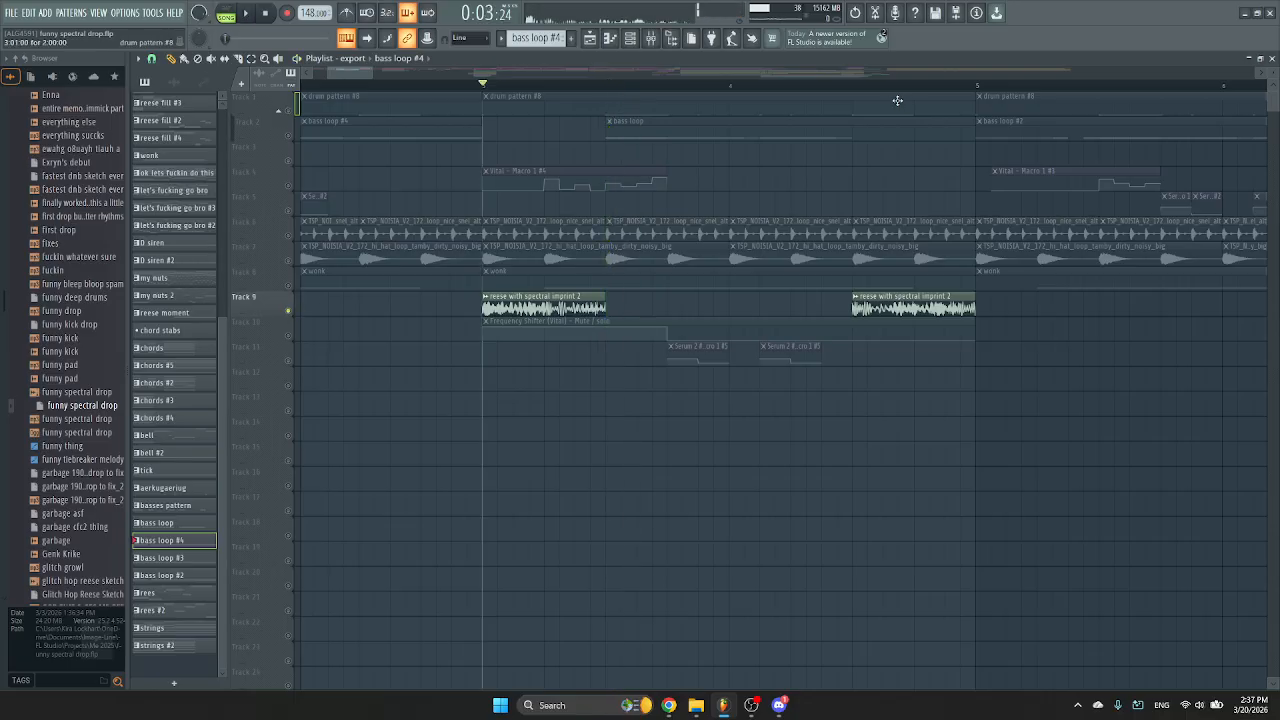
pyautogui.rightClick(290, 134)
pyautogui.rightClick(291, 134)
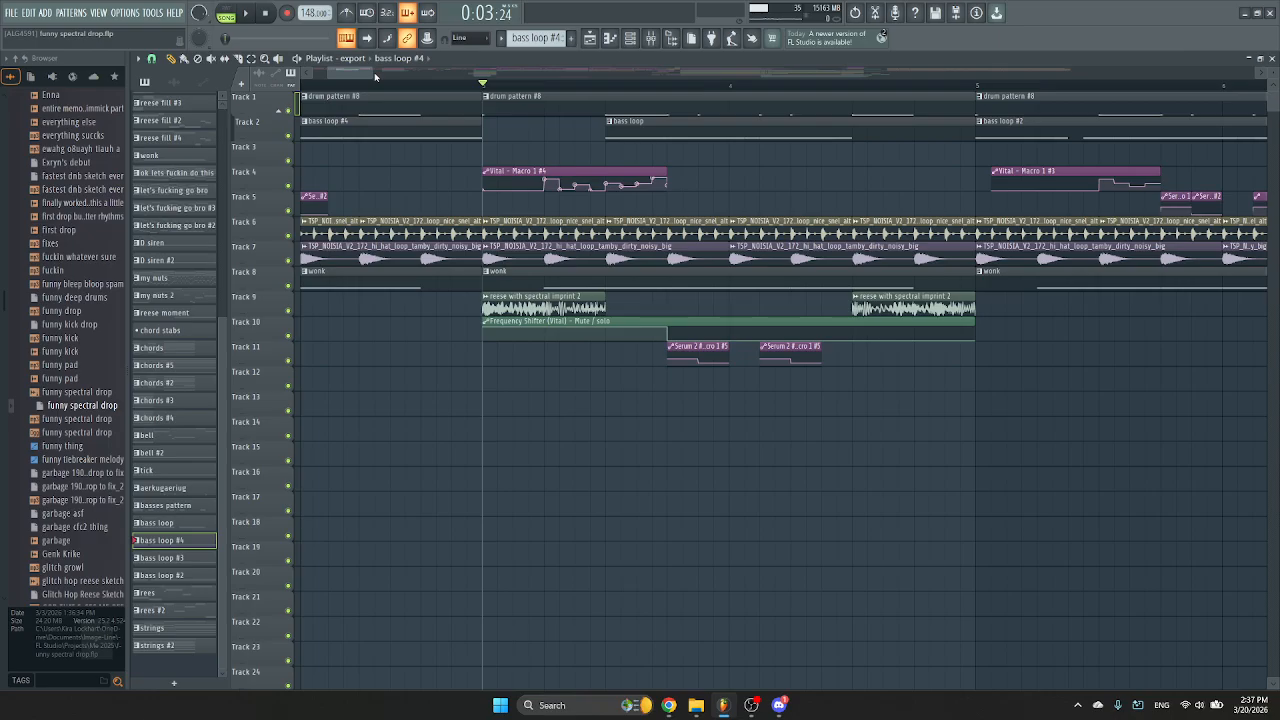
# Move along the playlist to just before bar 33 and play the transition starting at the Phase Plant automation clips.
pyautogui.moveTo(370, 73); pyautogui.dragTo(613, 9)
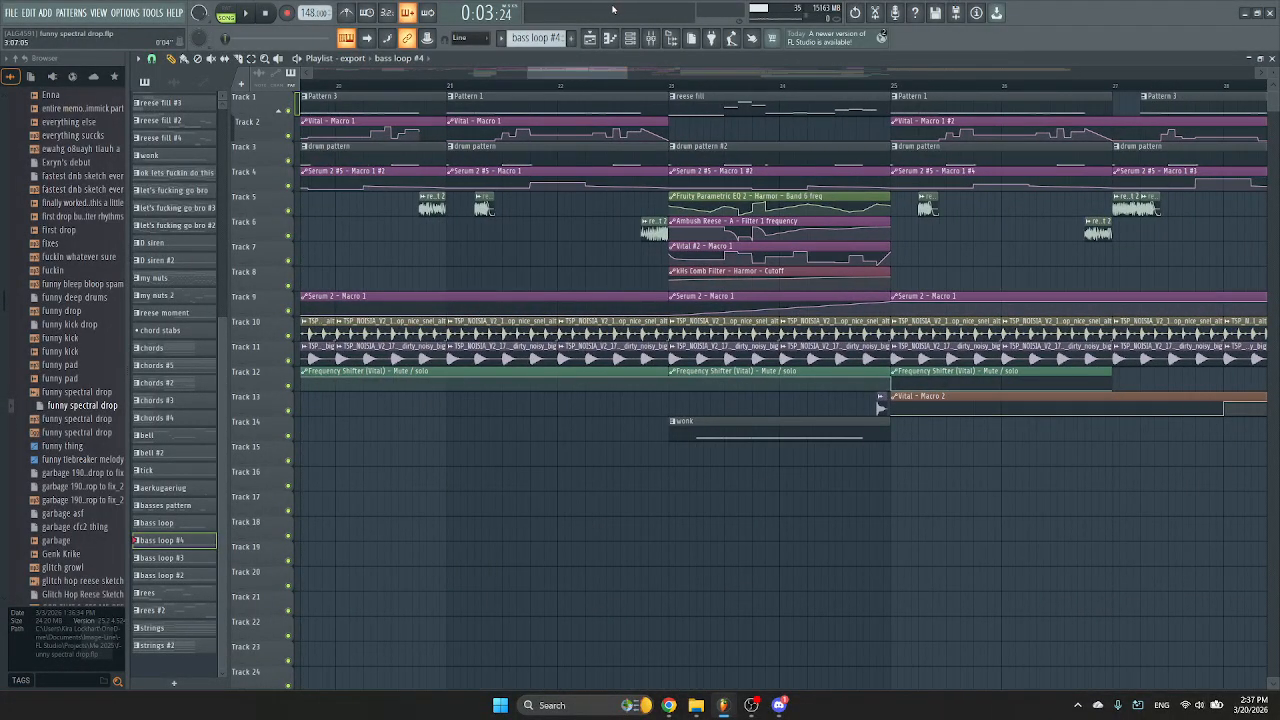
pyautogui.moveTo(603, 70); pyautogui.dragTo(719, 96)
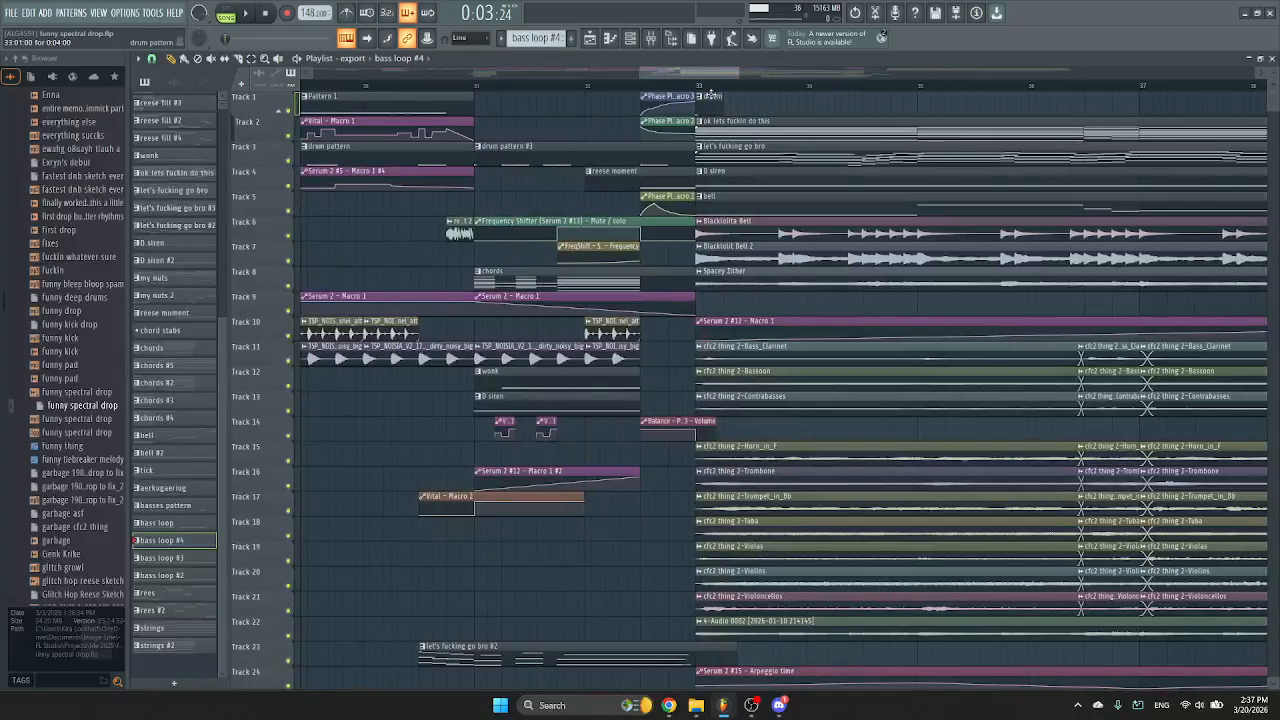
pyautogui.click(641, 87)
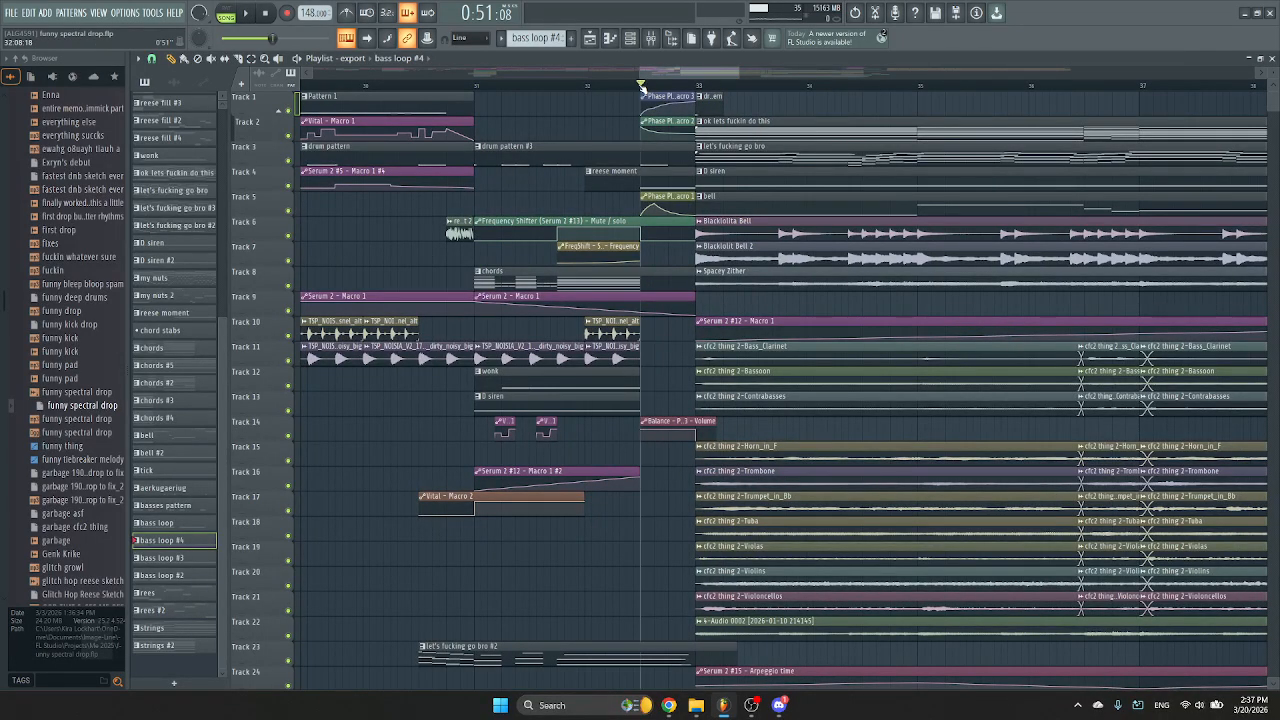
pyautogui.press('space')
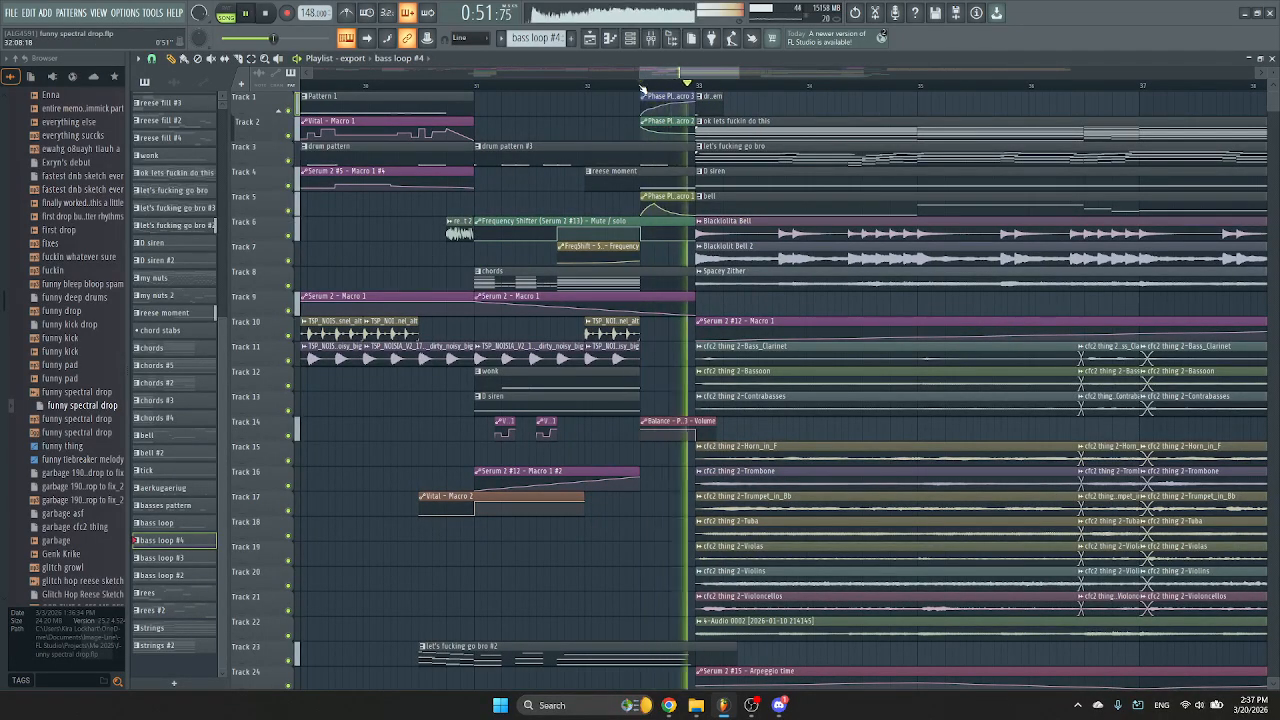
pyautogui.press('space')
# Find the Phase Plant #3 track in the mixer during playback, solo it to hear the reese alone, and close the mixer.
pyautogui.click(651, 38)
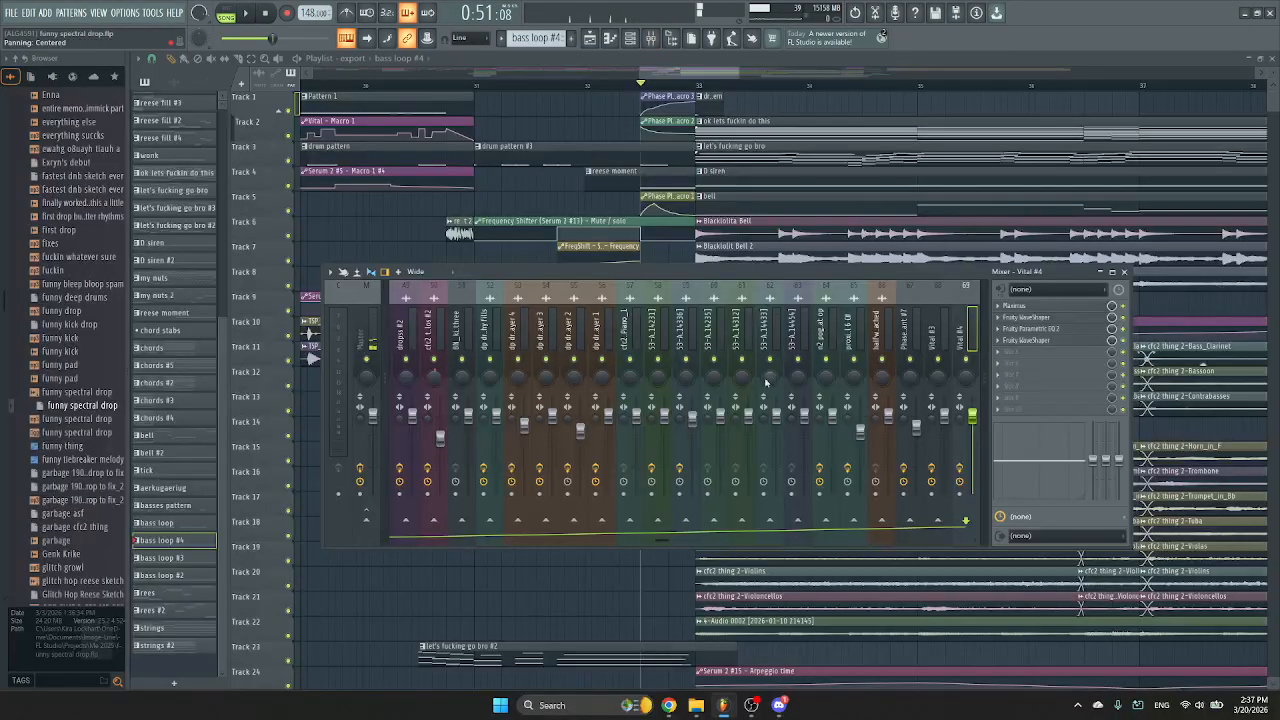
pyautogui.press('space')
pyautogui.moveTo(661, 541); pyautogui.dragTo(504, 540)
pyautogui.press('space')
pyautogui.press('space')
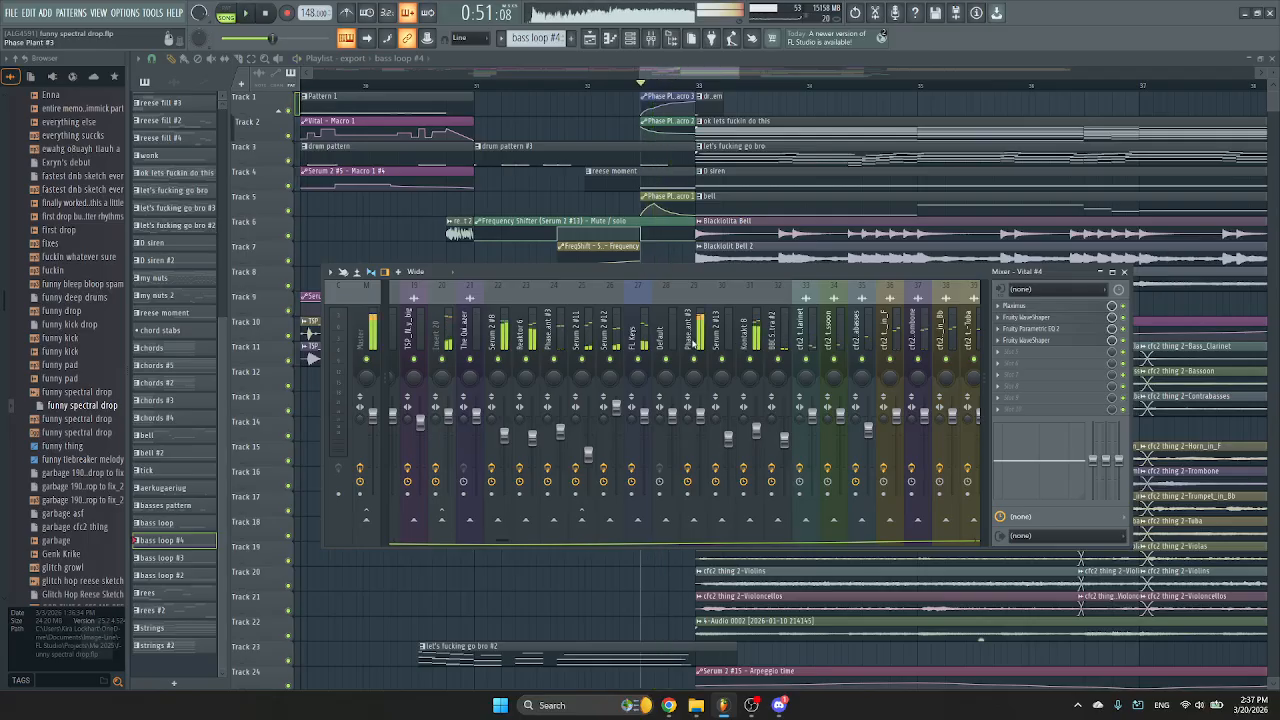
pyautogui.click(690, 447)
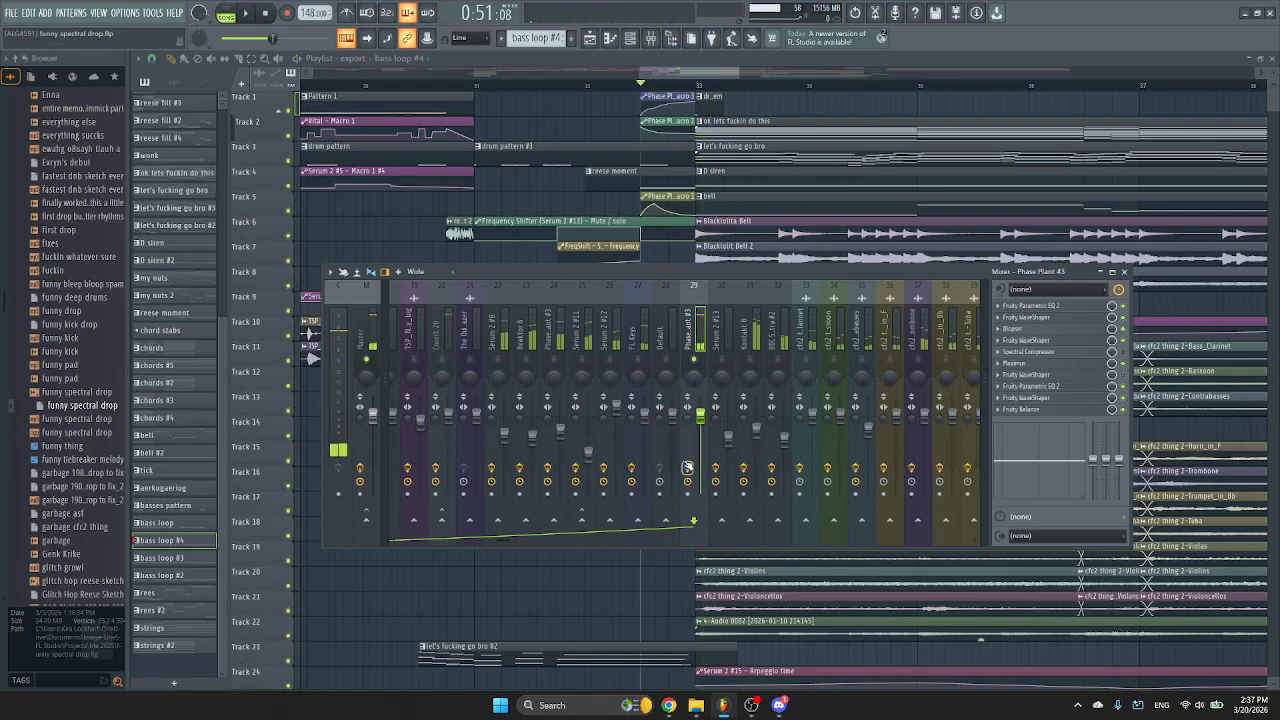
pyautogui.press('space')
pyautogui.click(651, 38)
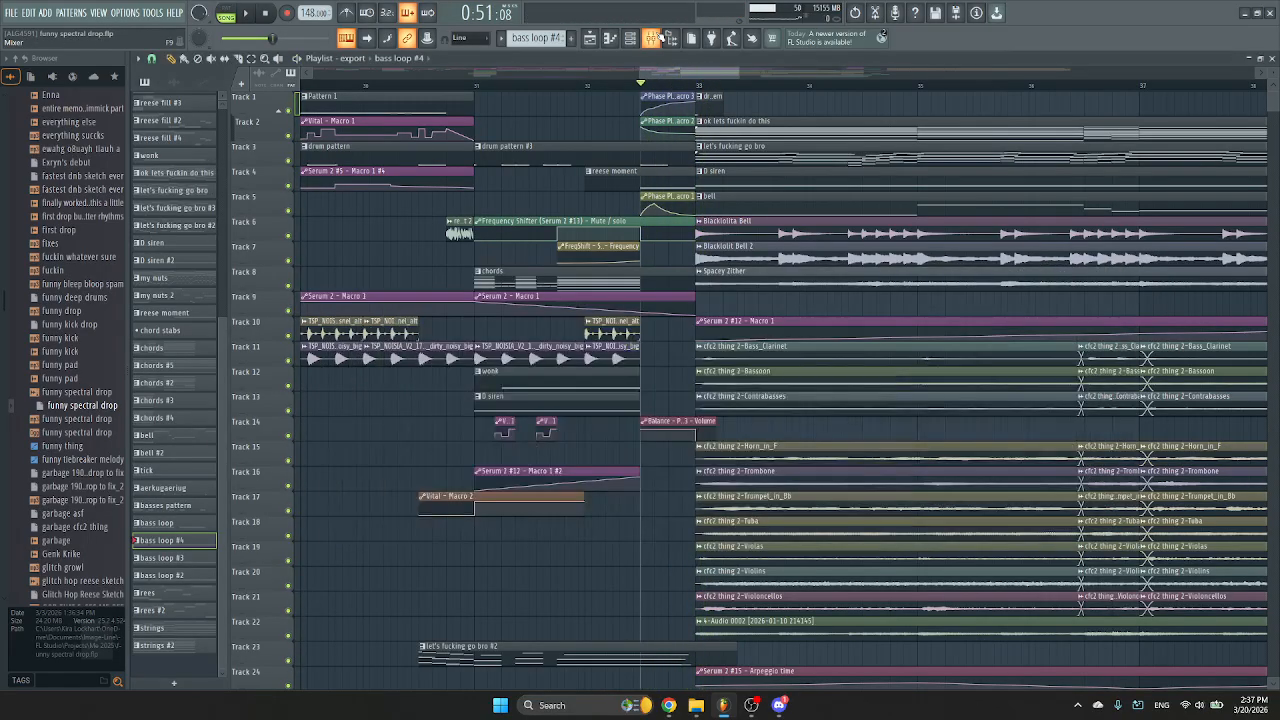
# Select the reese moment pattern from its playlist clip and open its Phase Plant #4 patch.
pyautogui.click(630, 40)
pyautogui.scroll(5, 416, 561)
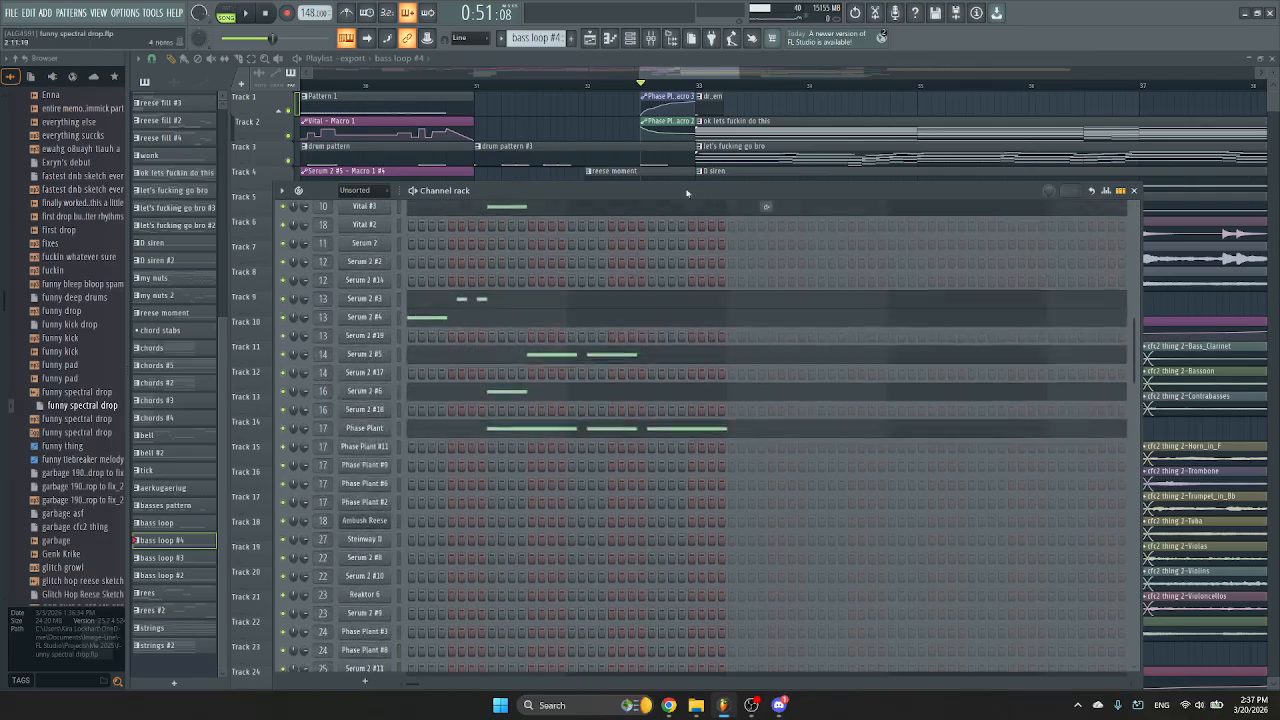
pyautogui.click(653, 172)
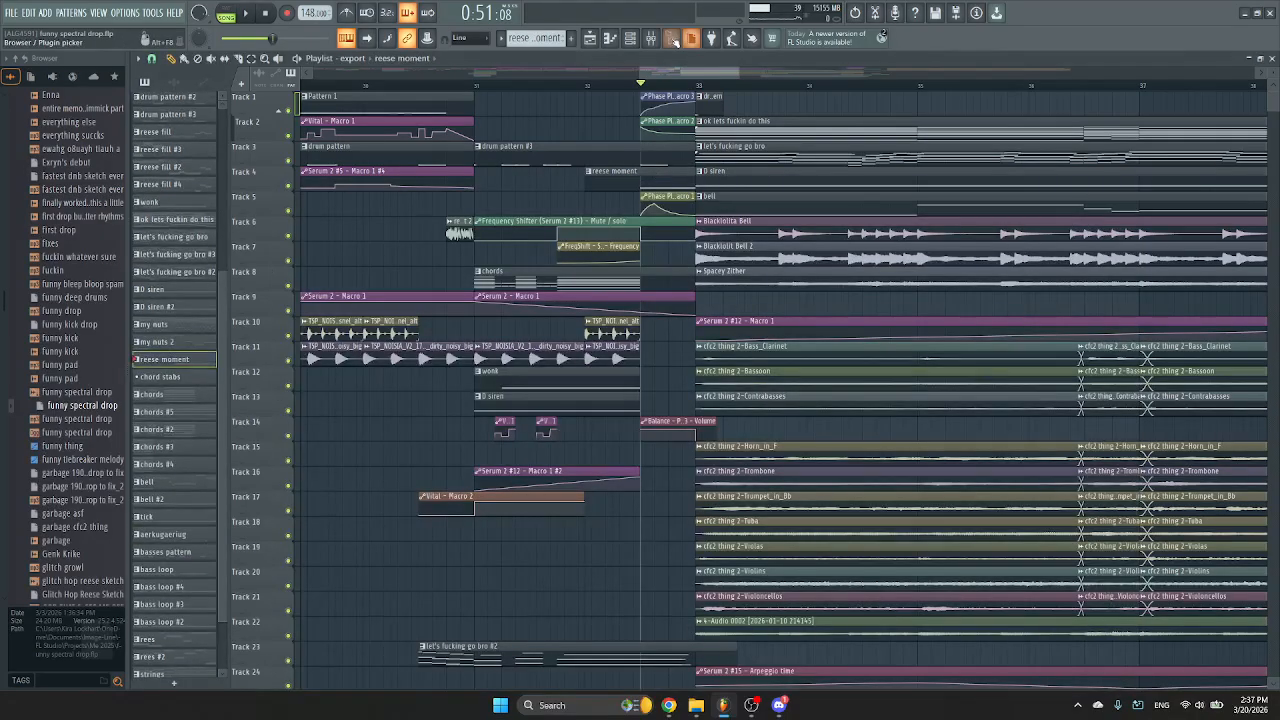
pyautogui.click(630, 38)
pyautogui.scroll(-5, 598, 376)
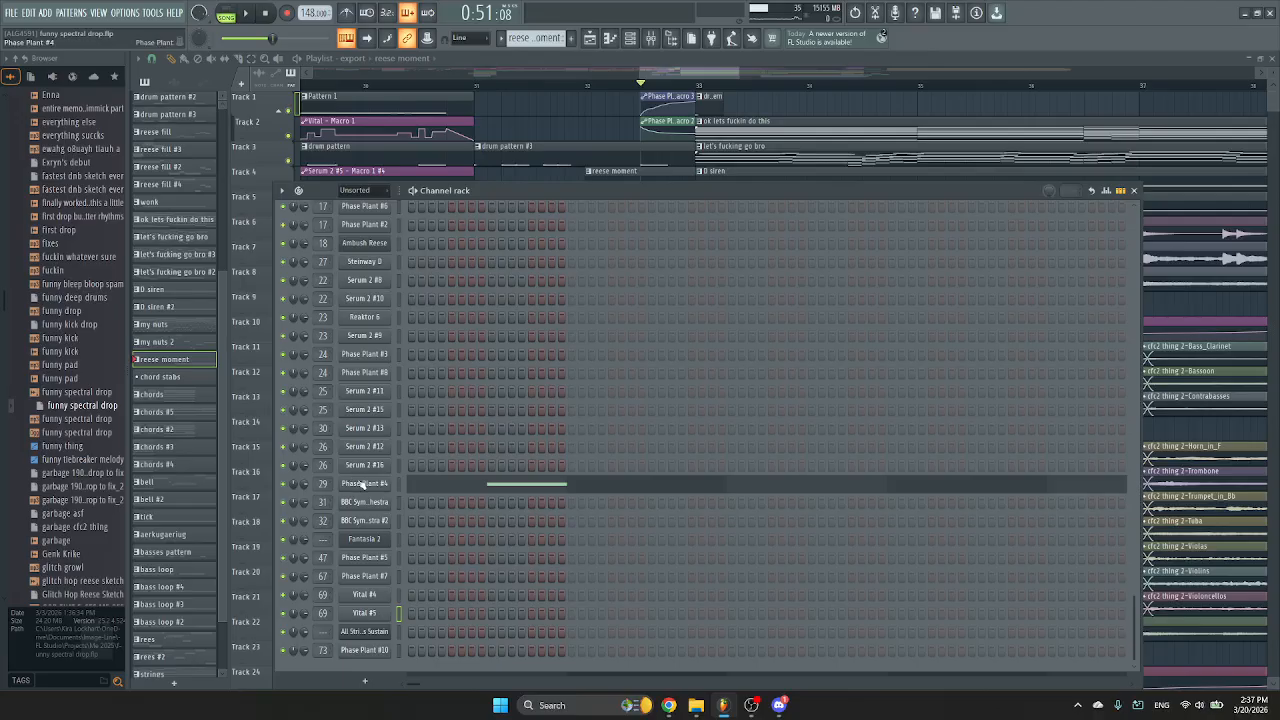
pyautogui.click(364, 483)
# Bypass effect Lanes 3, 2 and 1 of the bios reese patch to expose the dry sound.
pyautogui.moveTo(613, 262)
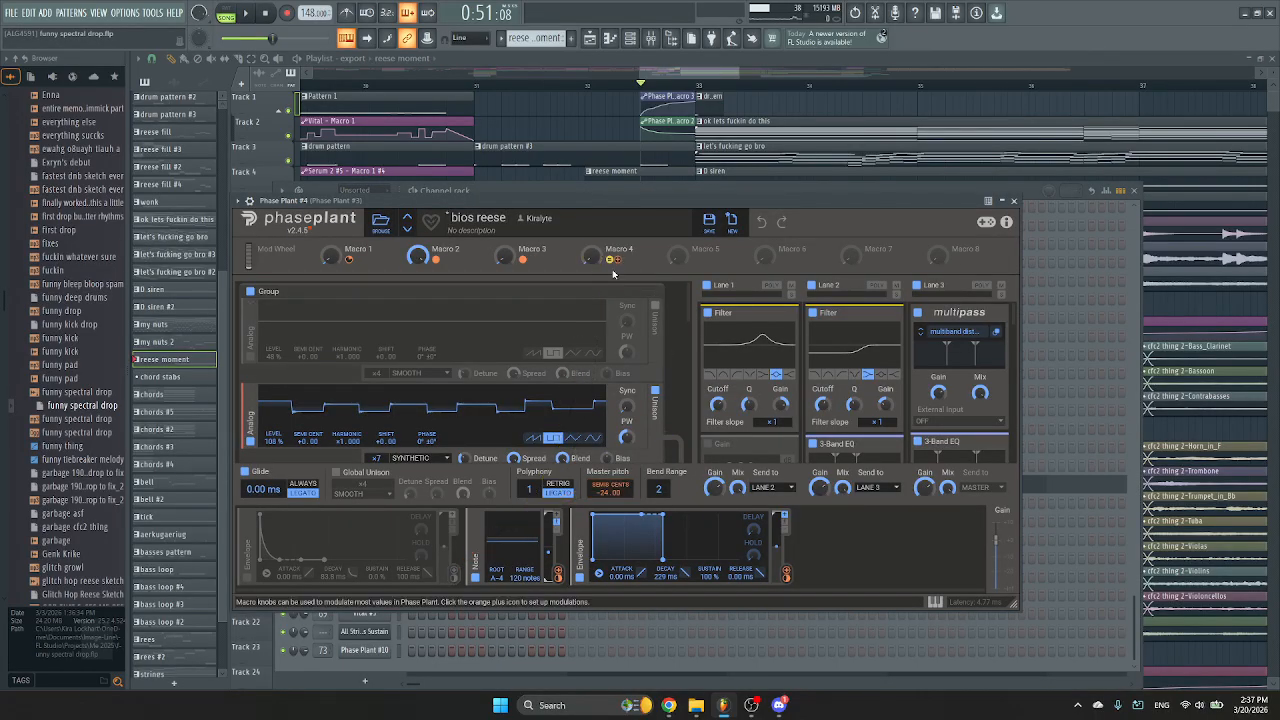
pyautogui.click(523, 260)
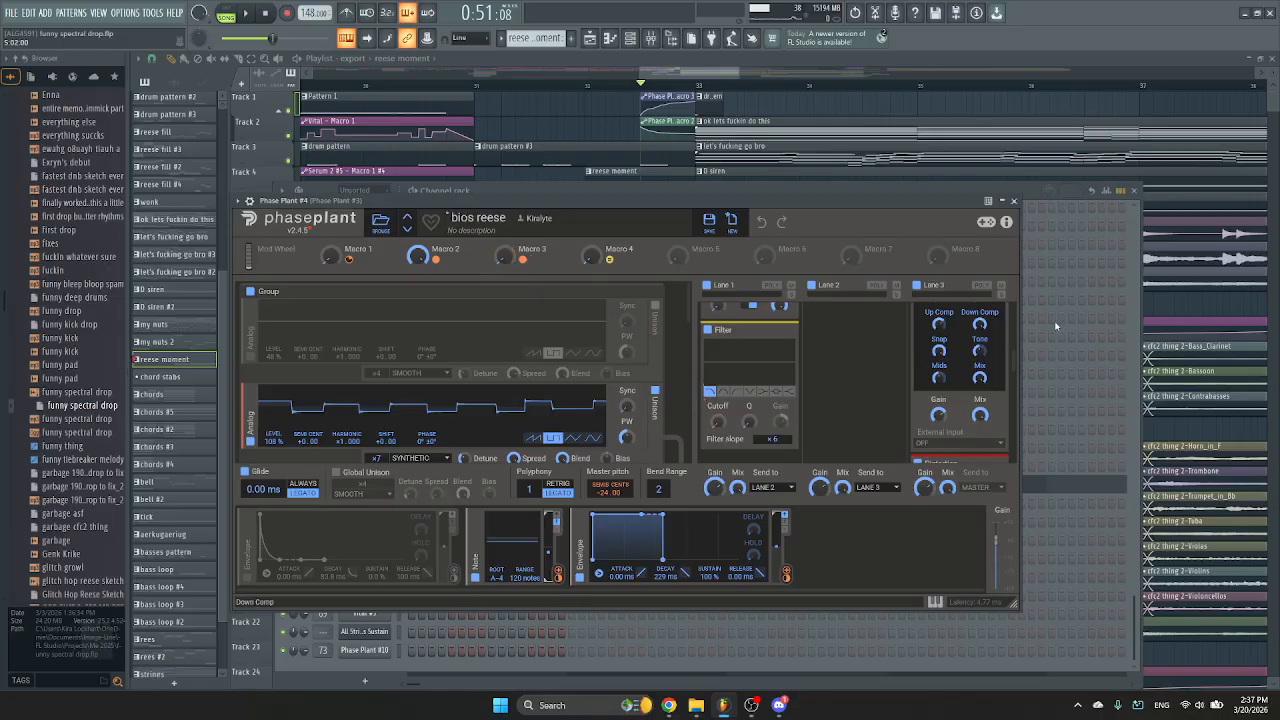
pyautogui.click(930, 290)
pyautogui.click(846, 289)
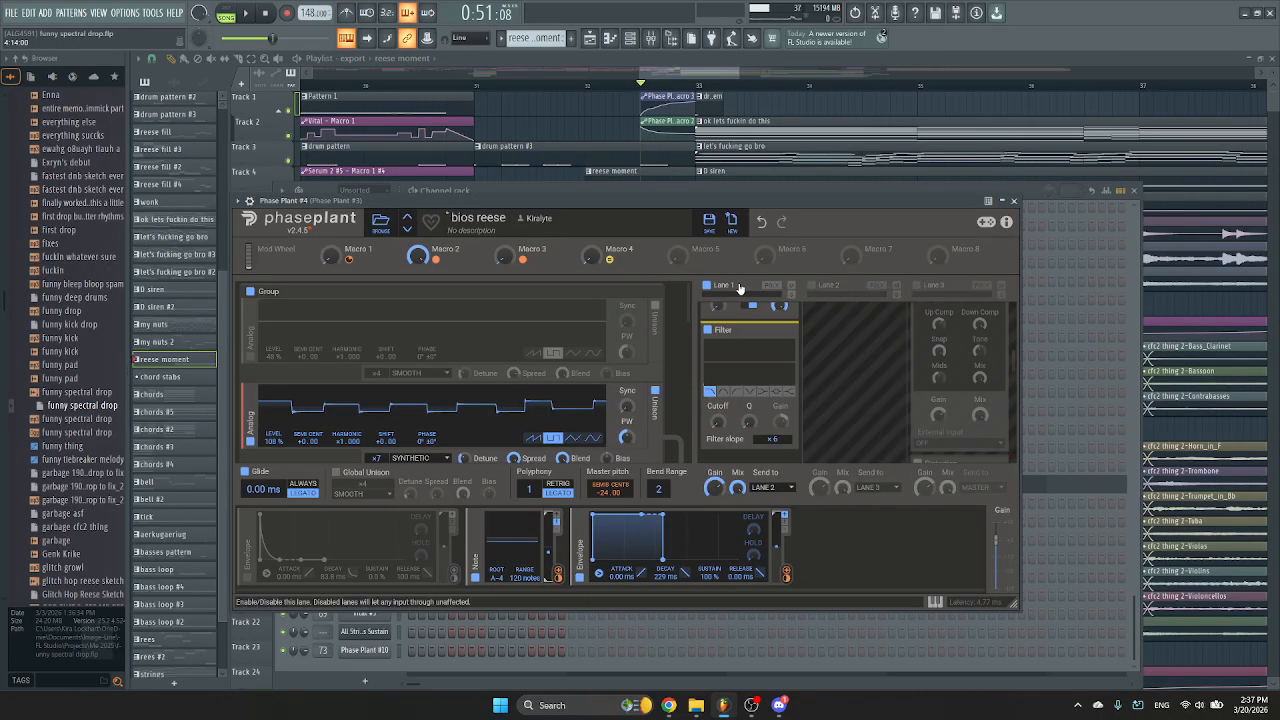
pyautogui.click(740, 289)
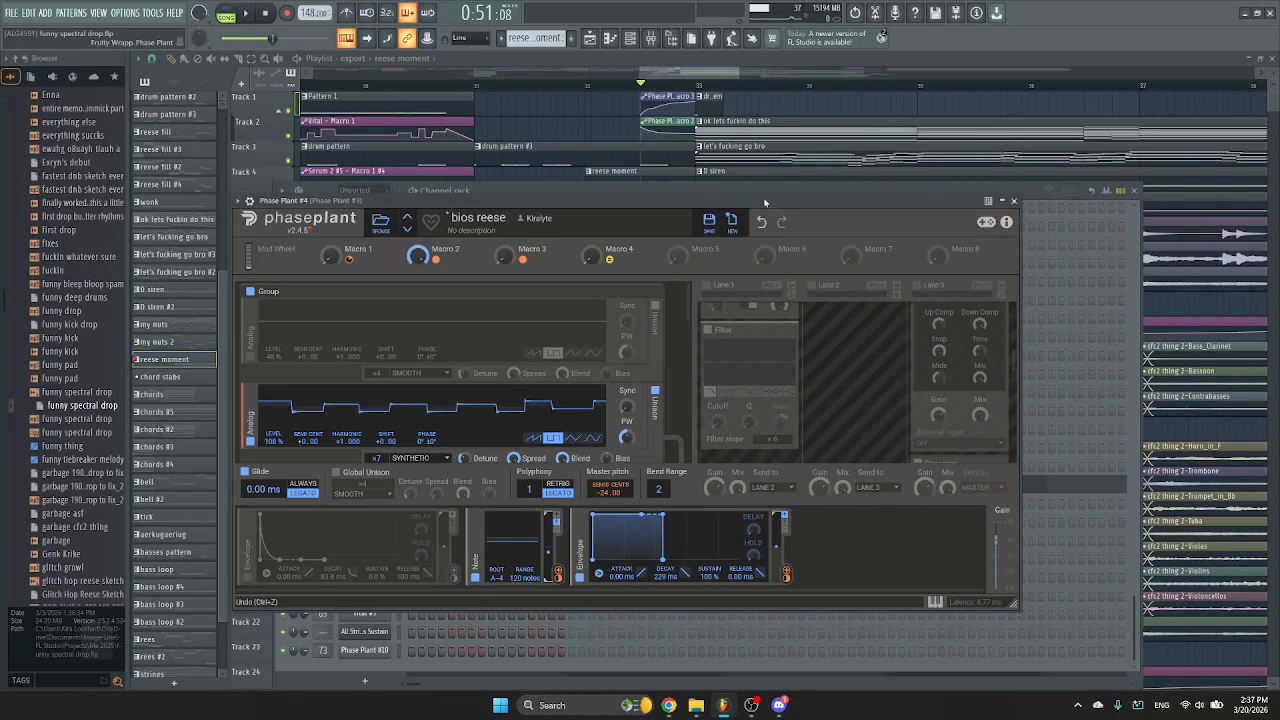
# Re-enable Lane 1 and examine its filter and distortion, along with the oscillators, noise and filters in the generator groups.
pyautogui.click(707, 286)
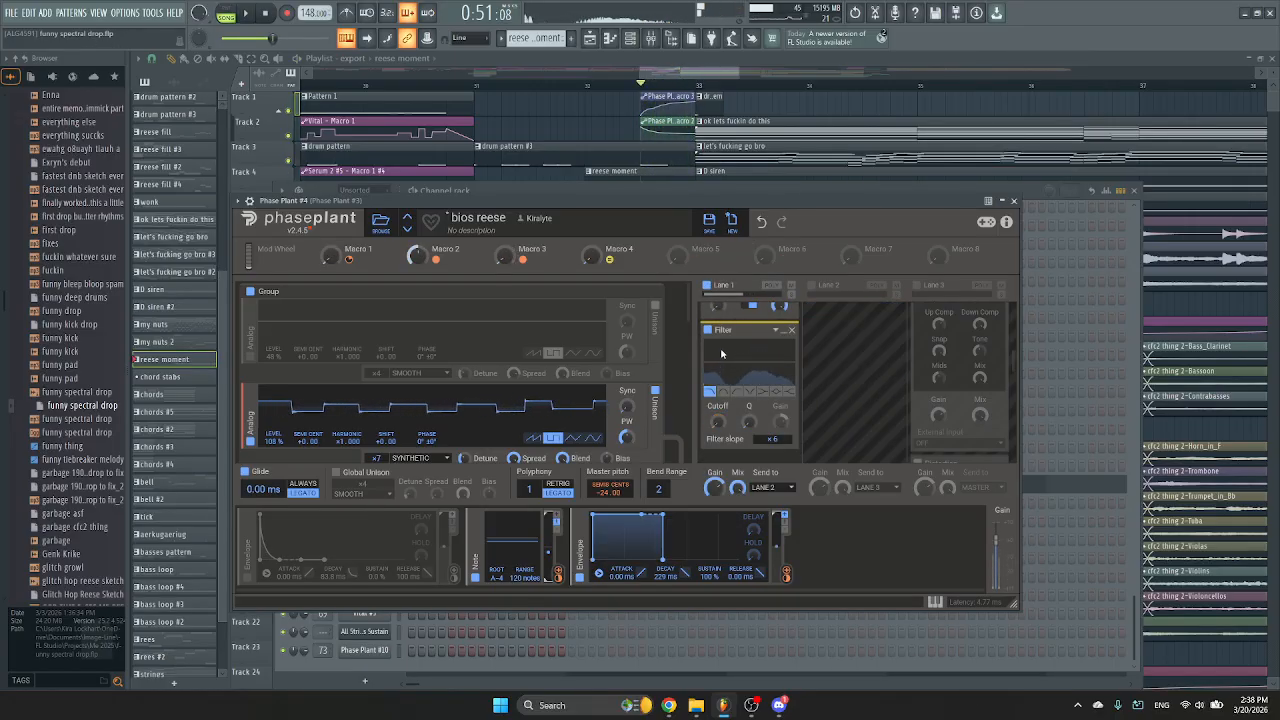
pyautogui.scroll(5, 722, 353)
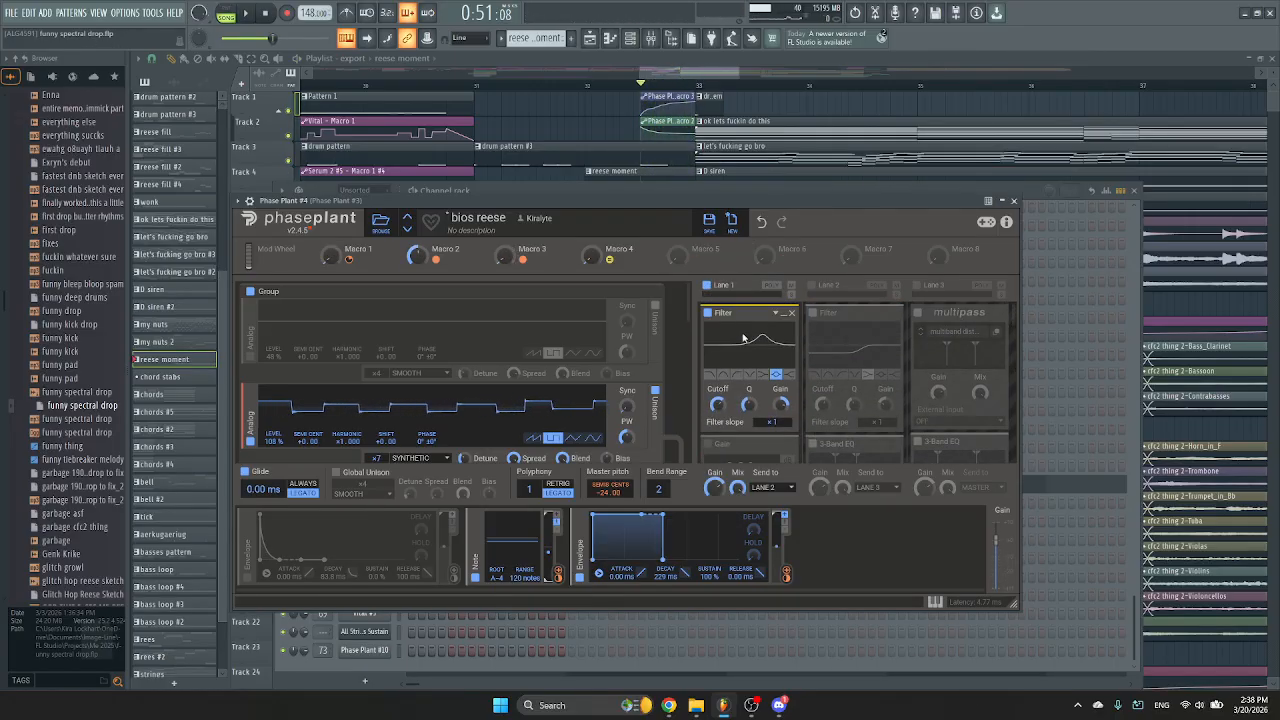
pyautogui.scroll(-3, 743, 338)
pyautogui.scroll(-3, 462, 321)
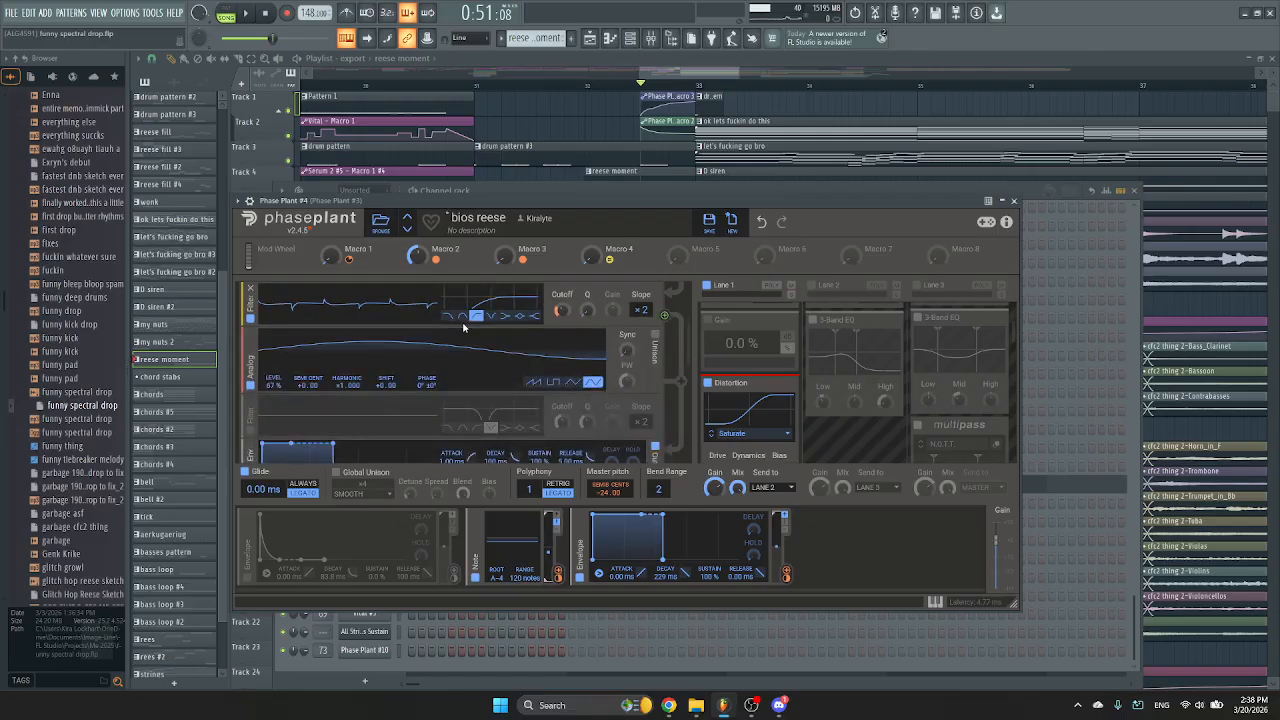
pyautogui.scroll(-5, 463, 327)
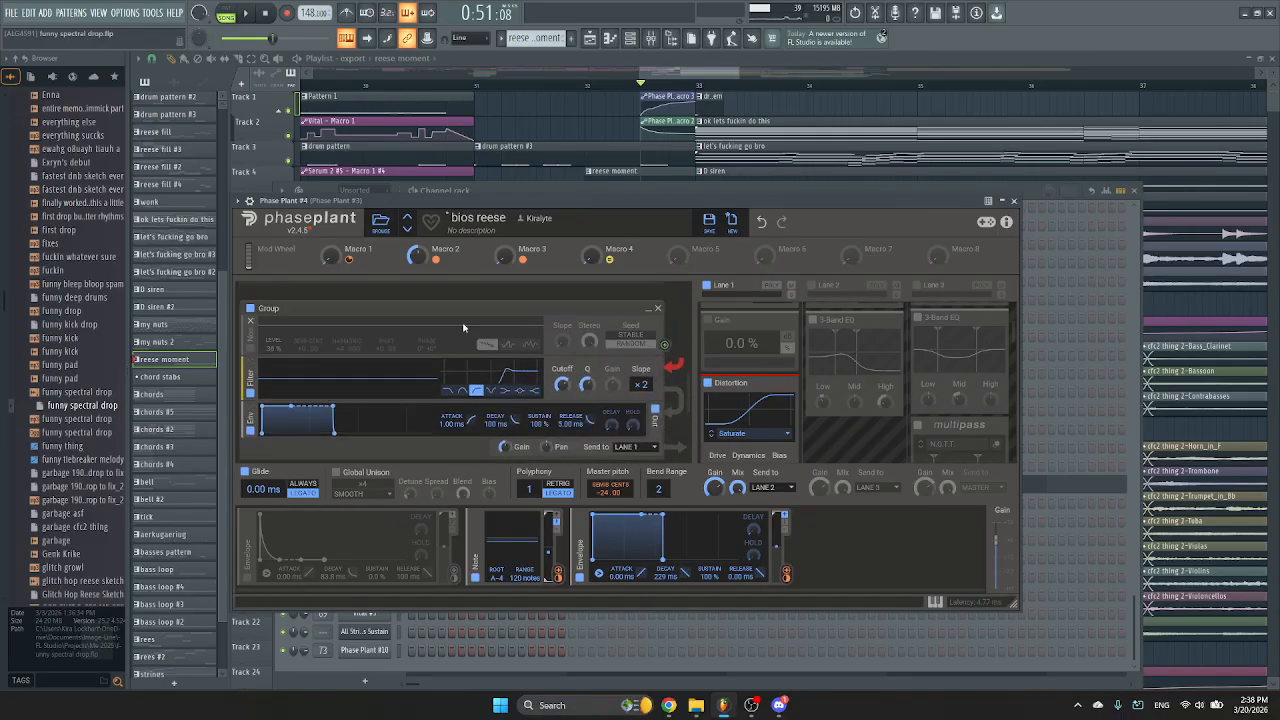
pyautogui.scroll(-3, 463, 327)
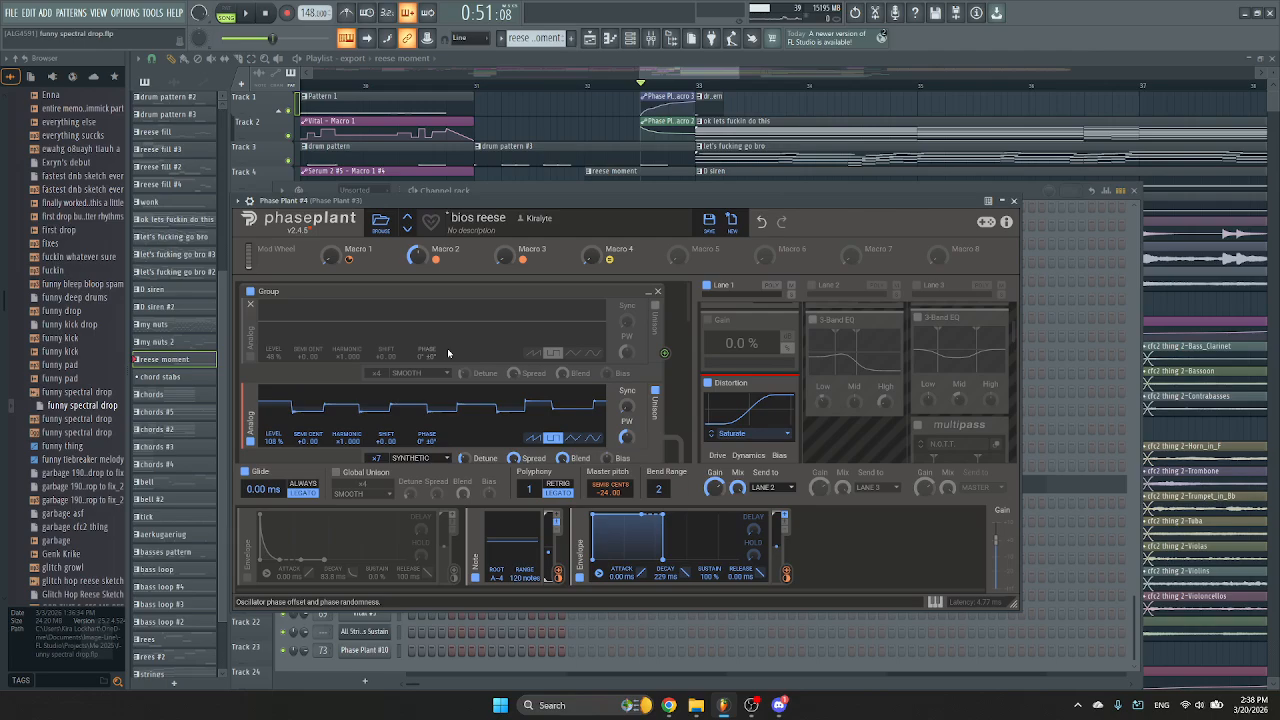
# Re-enable Lane 2 of the bios reese patch and play the reese through its filter and 3-band EQ.
pyautogui.click(828, 287)
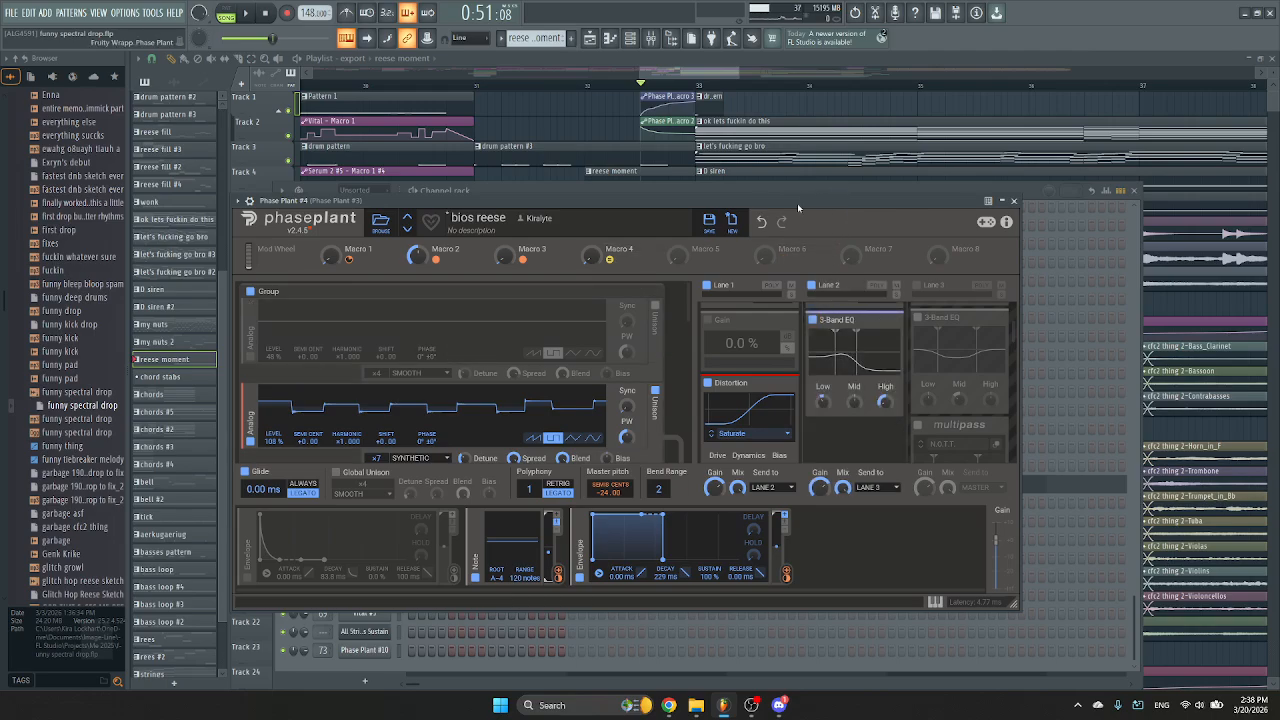
pyautogui.press('space')
pyautogui.press('space')
pyautogui.scroll(3, 937, 334)
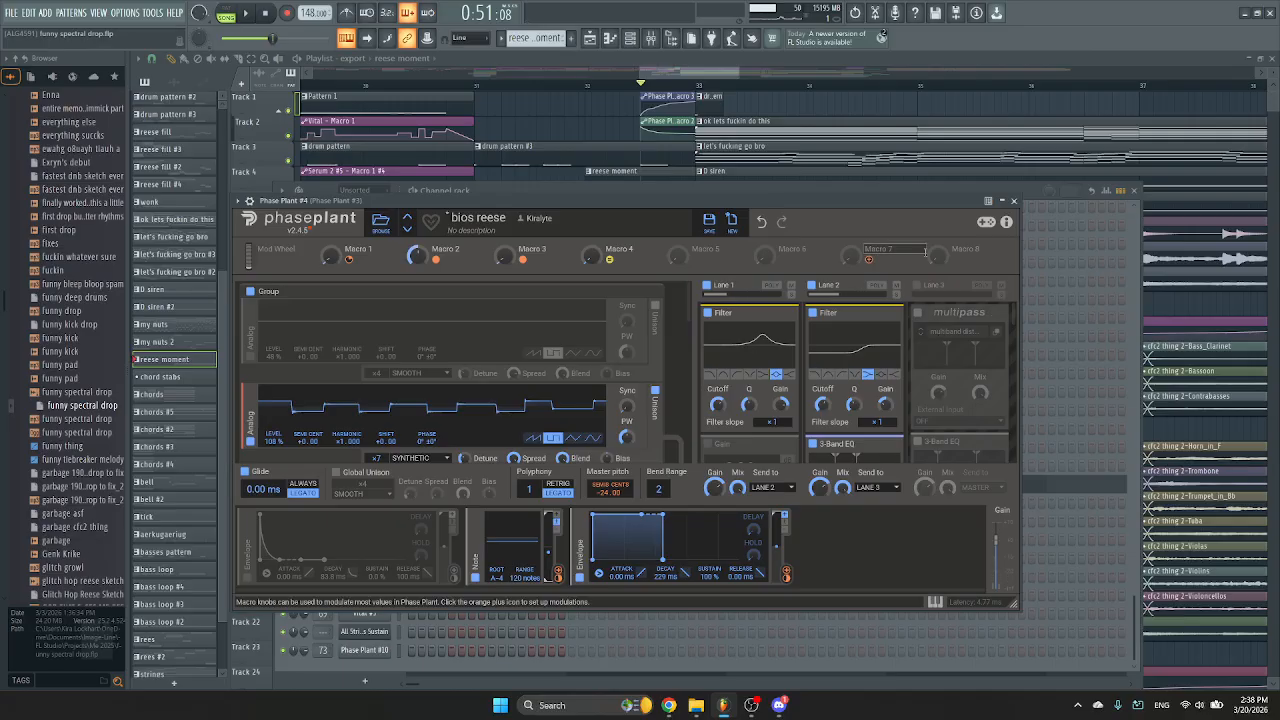
# Re-enable Lane 3 and inspect its multiband dist chorus Multipass, closing that window again.
pyautogui.click(927, 286)
pyautogui.click(992, 332)
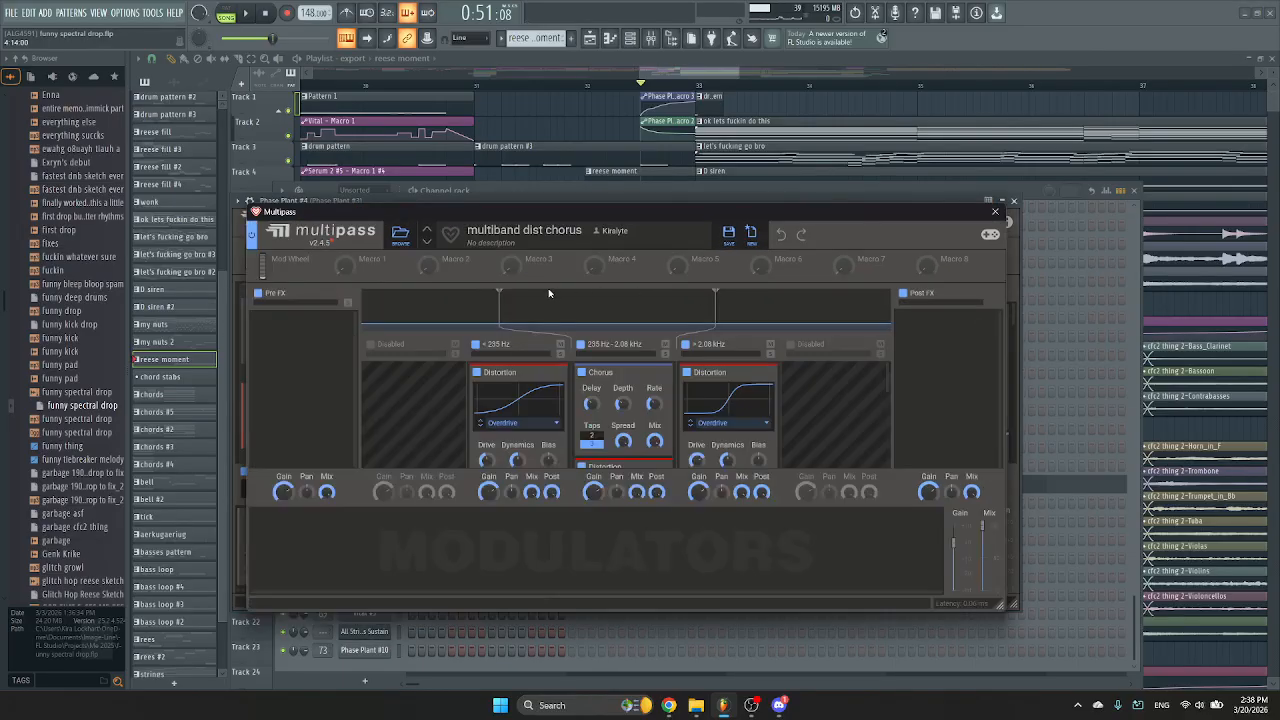
pyautogui.click(998, 213)
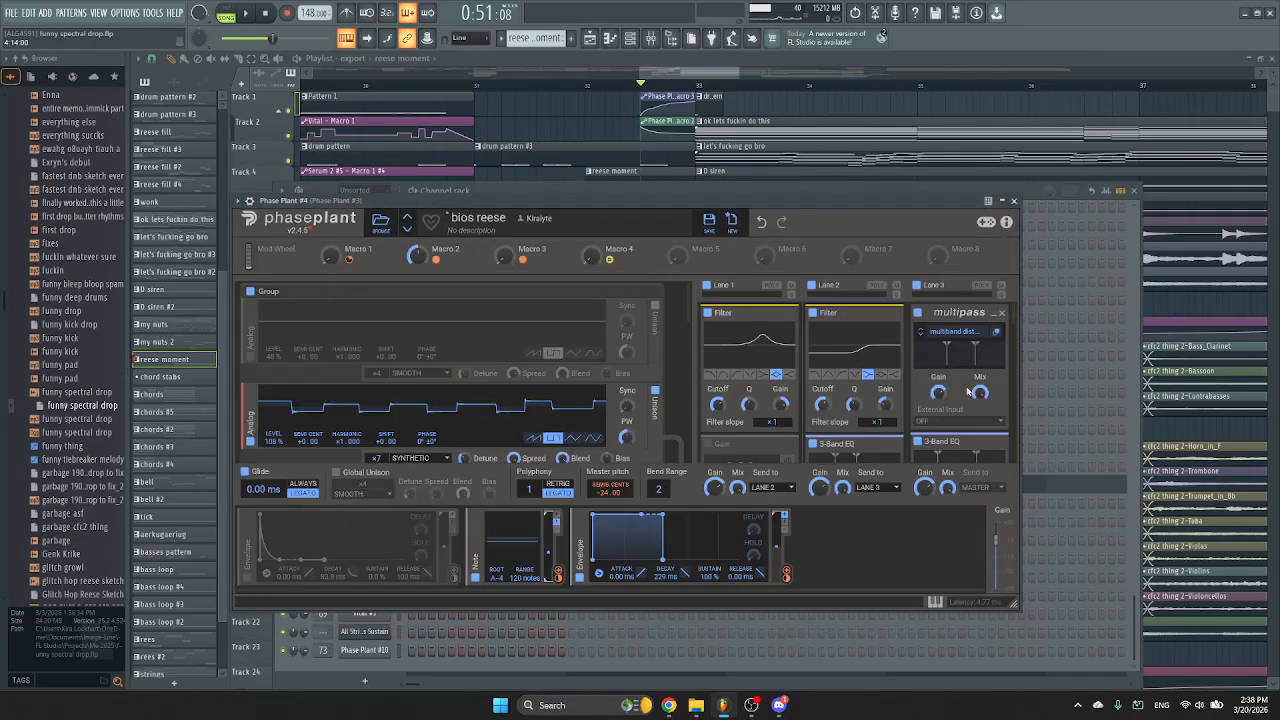
# Examine the rest of the Lane 3 chain, from the first Multipass through both distortions and the gain to the last Multipass.
pyautogui.scroll(-1, 960, 340)
pyautogui.scroll(-3, 960, 337)
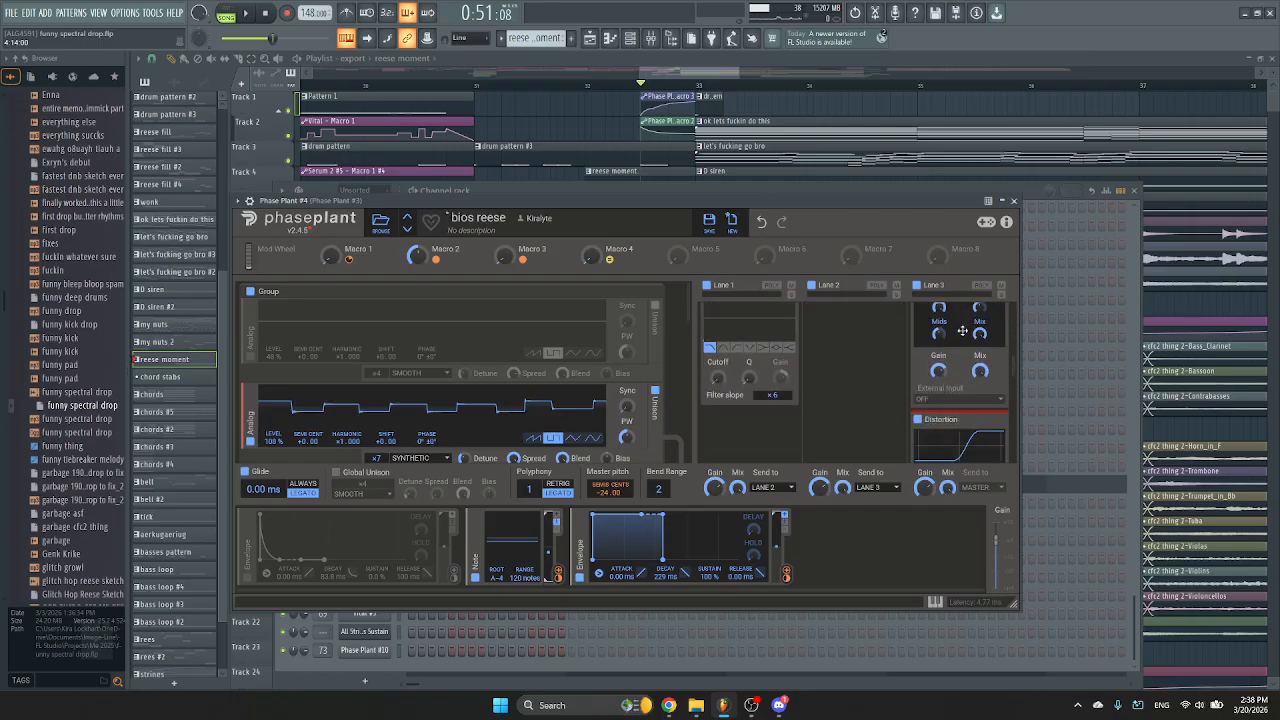
pyautogui.scroll(-2, 955, 345)
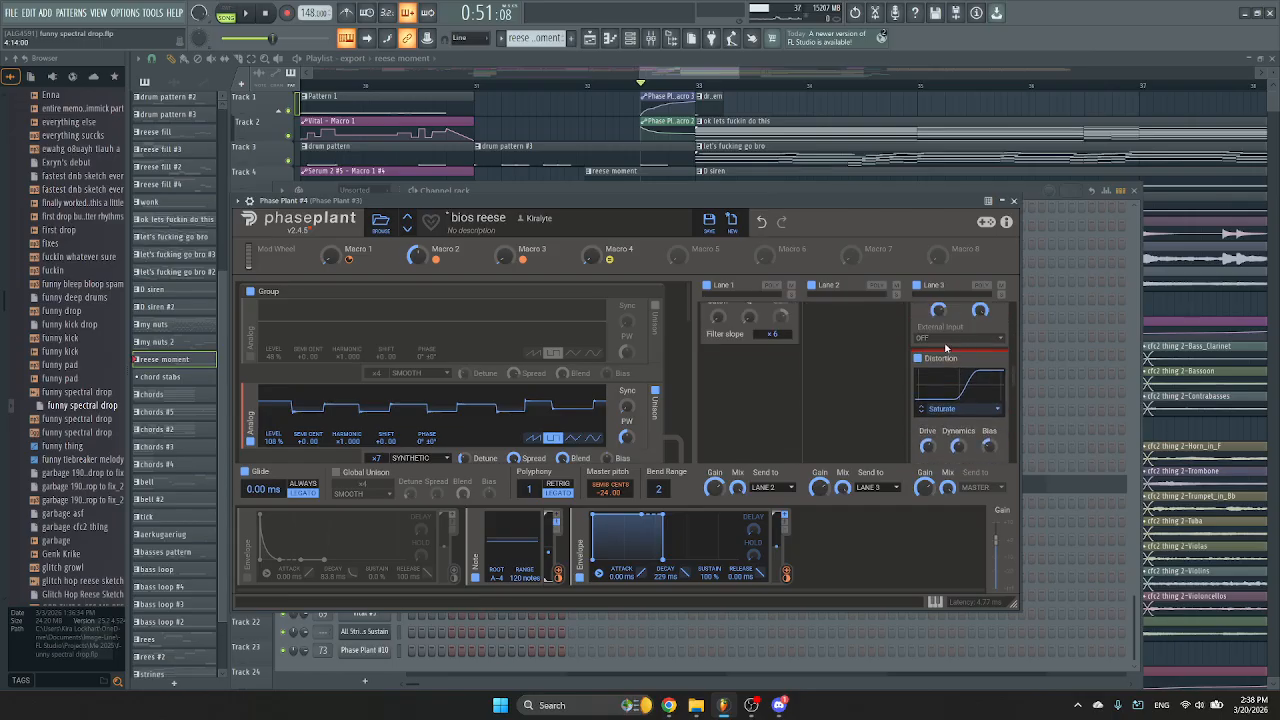
pyautogui.scroll(2, 950, 355)
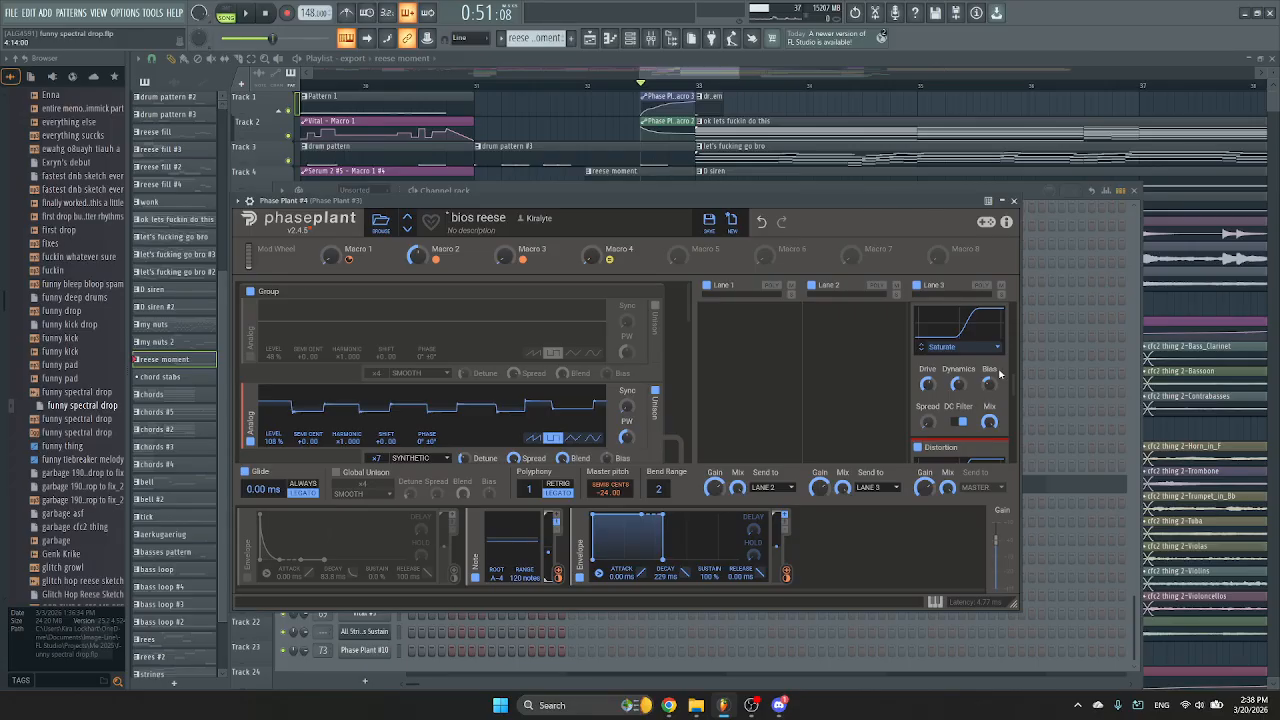
pyautogui.scroll(-1, 975, 360)
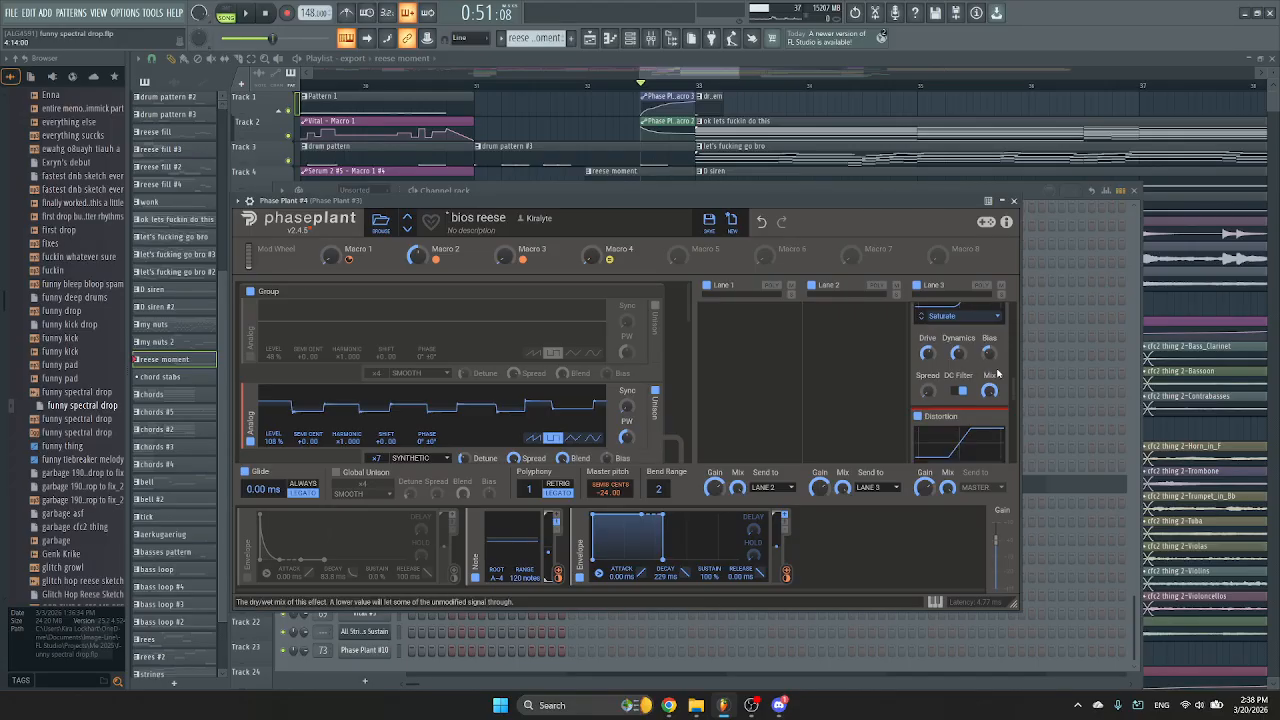
pyautogui.scroll(-1, 960, 347)
pyautogui.scroll(-1, 960, 347)
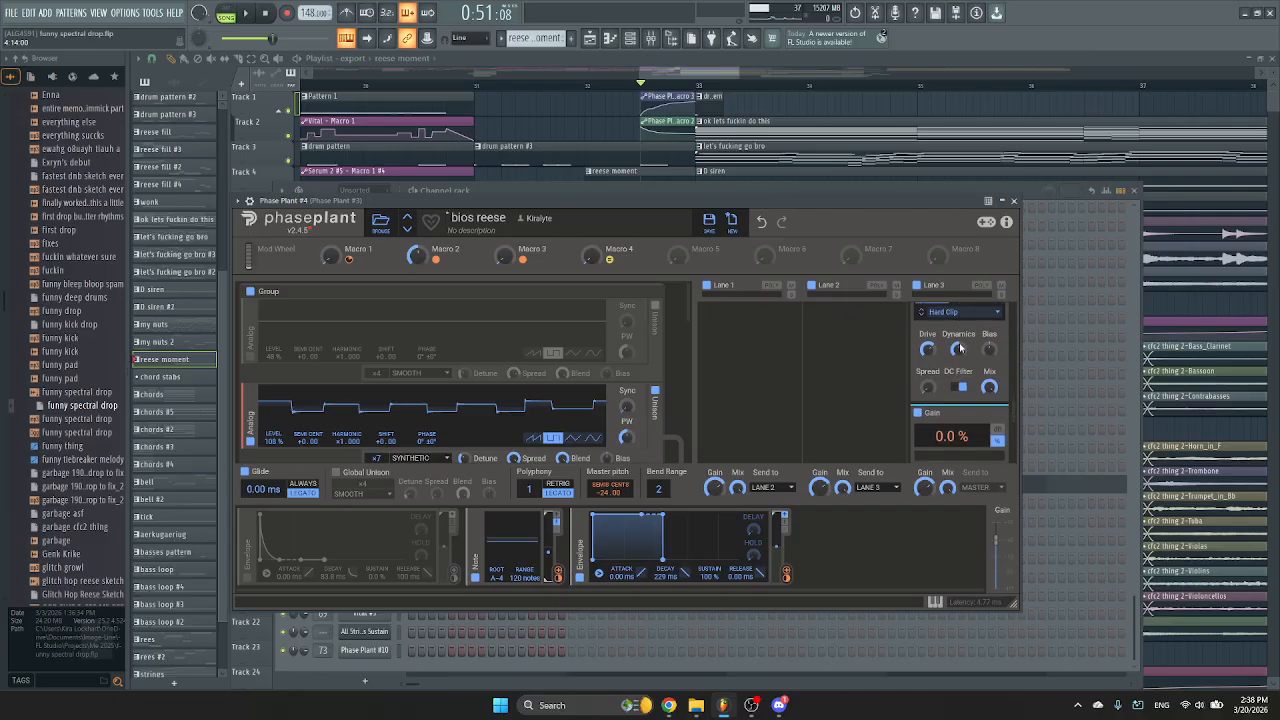
pyautogui.scroll(-1, 958, 343)
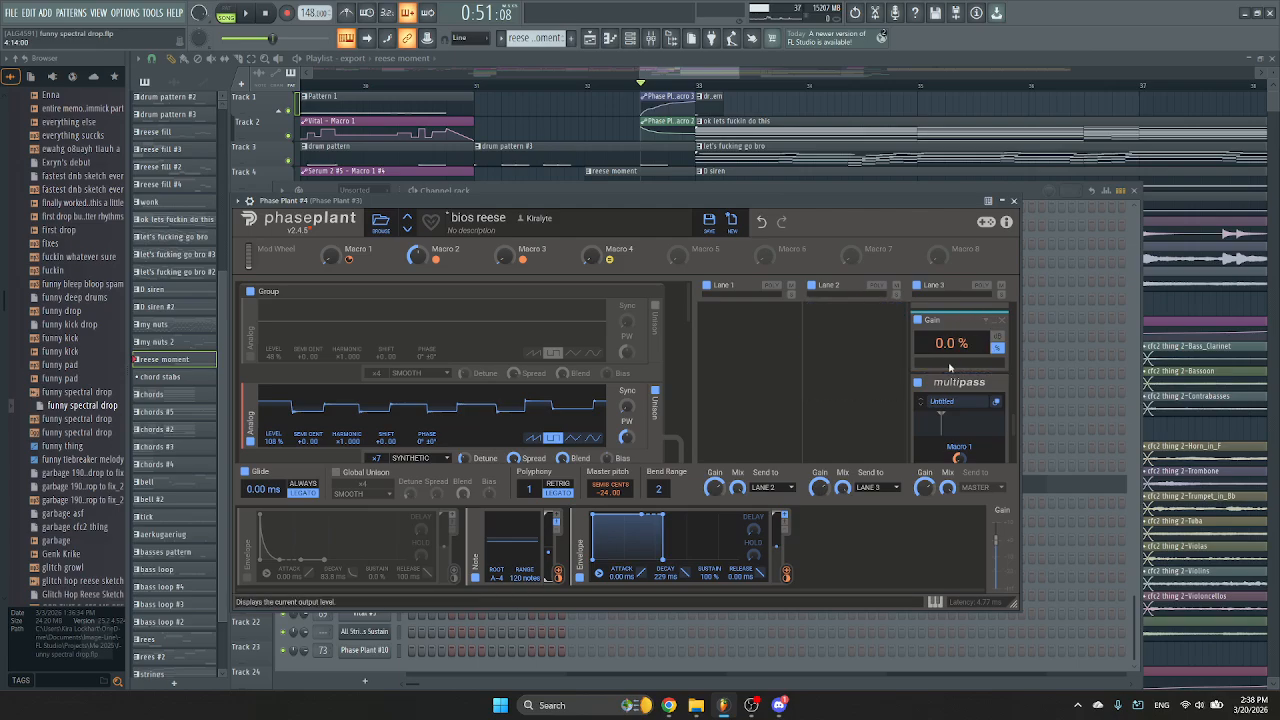
pyautogui.moveTo(956, 356)
pyautogui.scroll(-2, 920, 385)
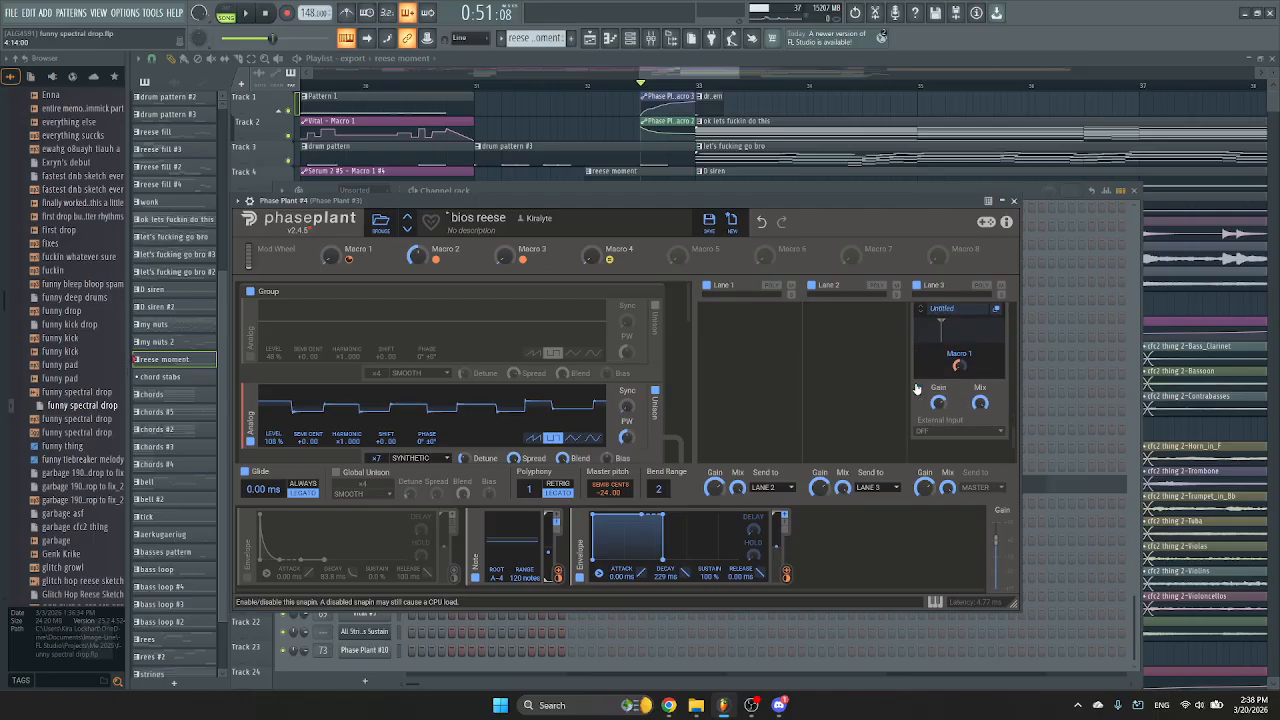
# Bypass the last Multipass in Lane 3, play the reese without it, and turn it back on.
pyautogui.click(918, 321)
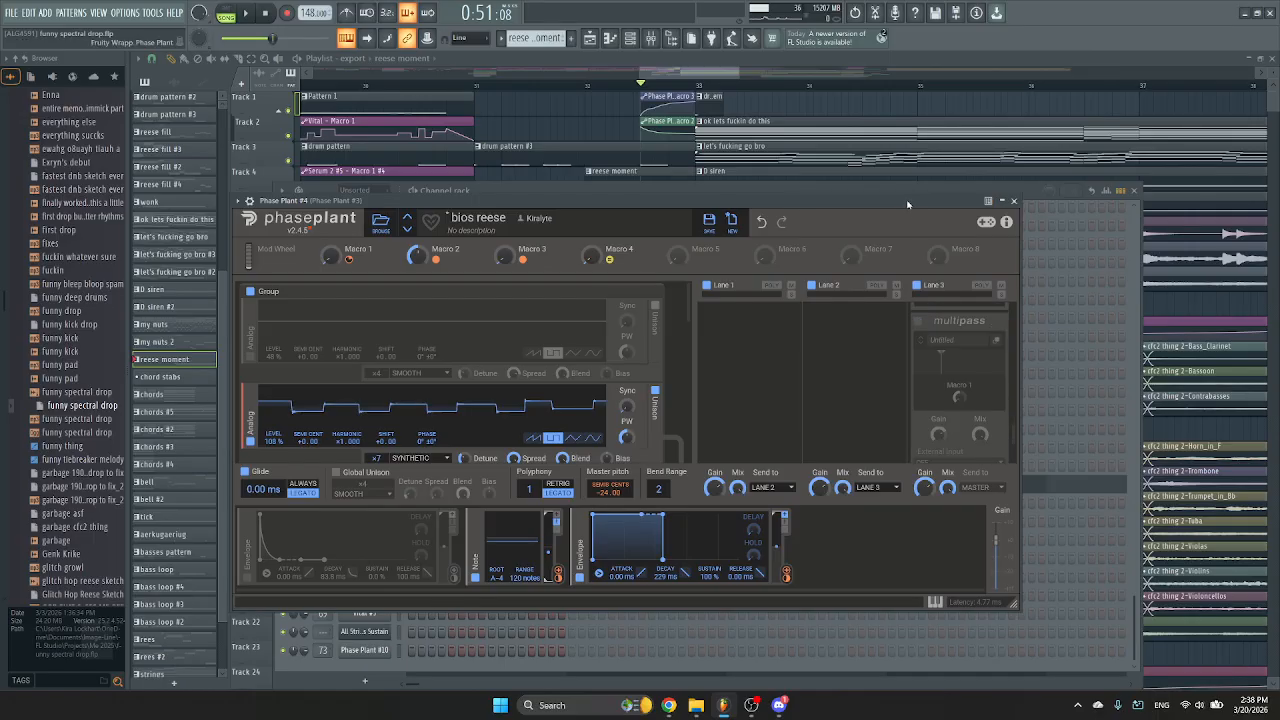
pyautogui.press('space')
pyautogui.press('space')
pyautogui.click(918, 321)
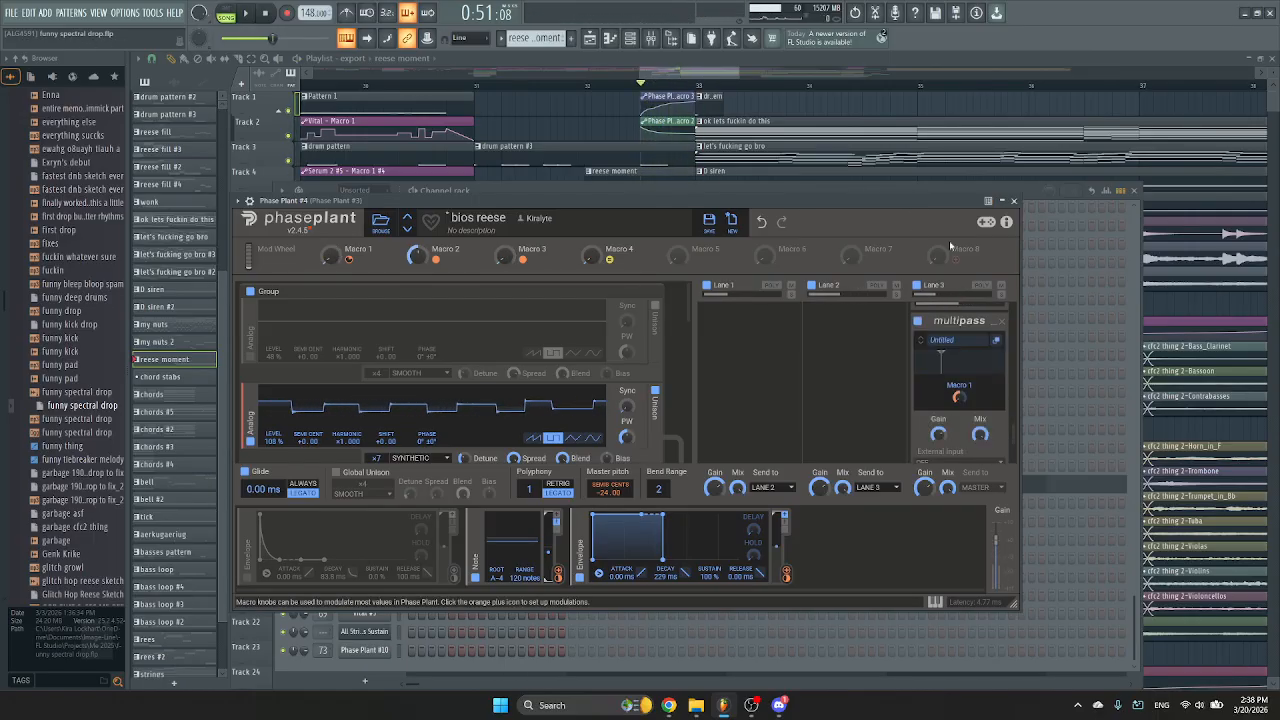
# Inspect the snapheap and comb filter chain inside the last Lane 3 Multipass, closing it, the bios reese patch and the channel rack.
pyautogui.click(996, 343)
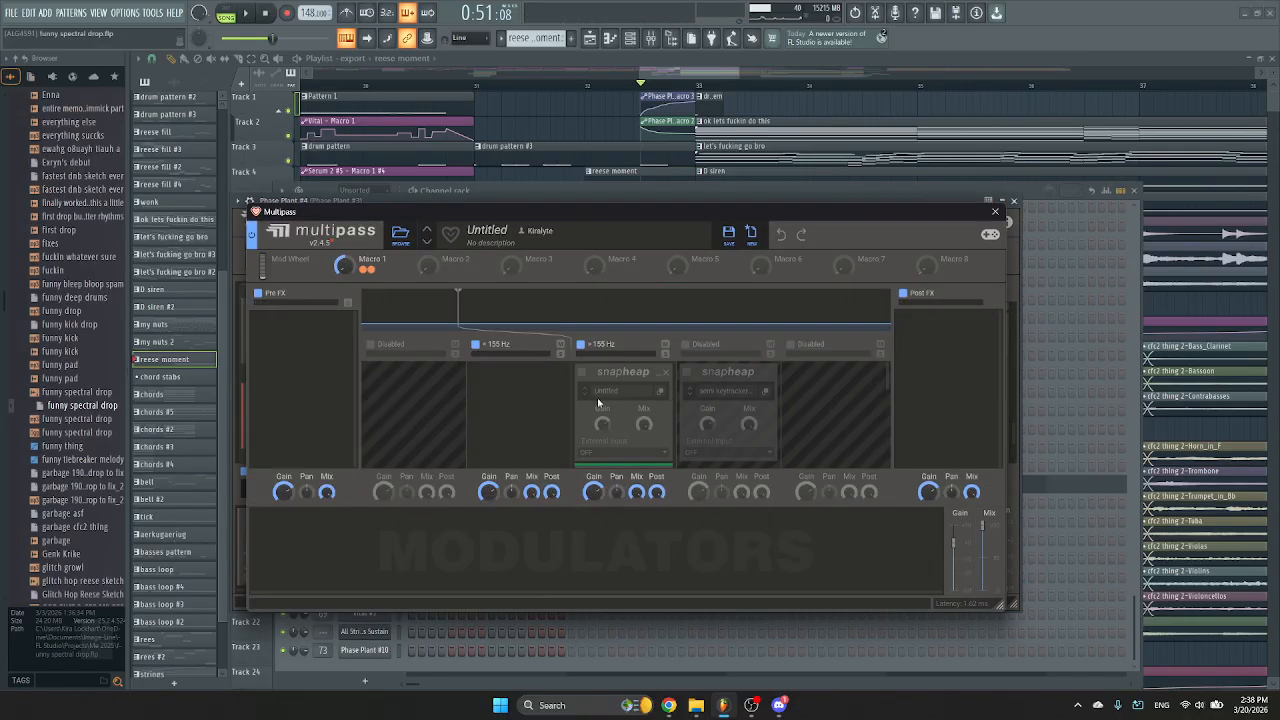
pyautogui.scroll(-1, 627, 376)
pyautogui.scroll(1, 613, 427)
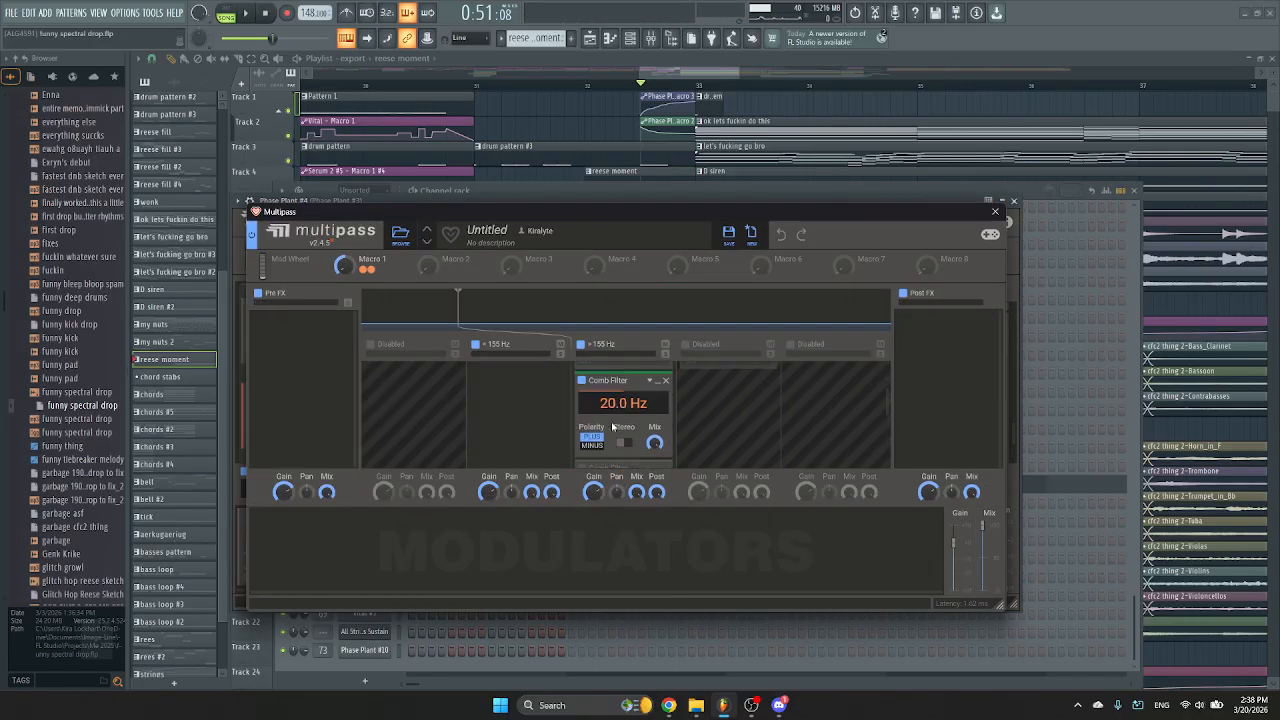
pyautogui.click(994, 214)
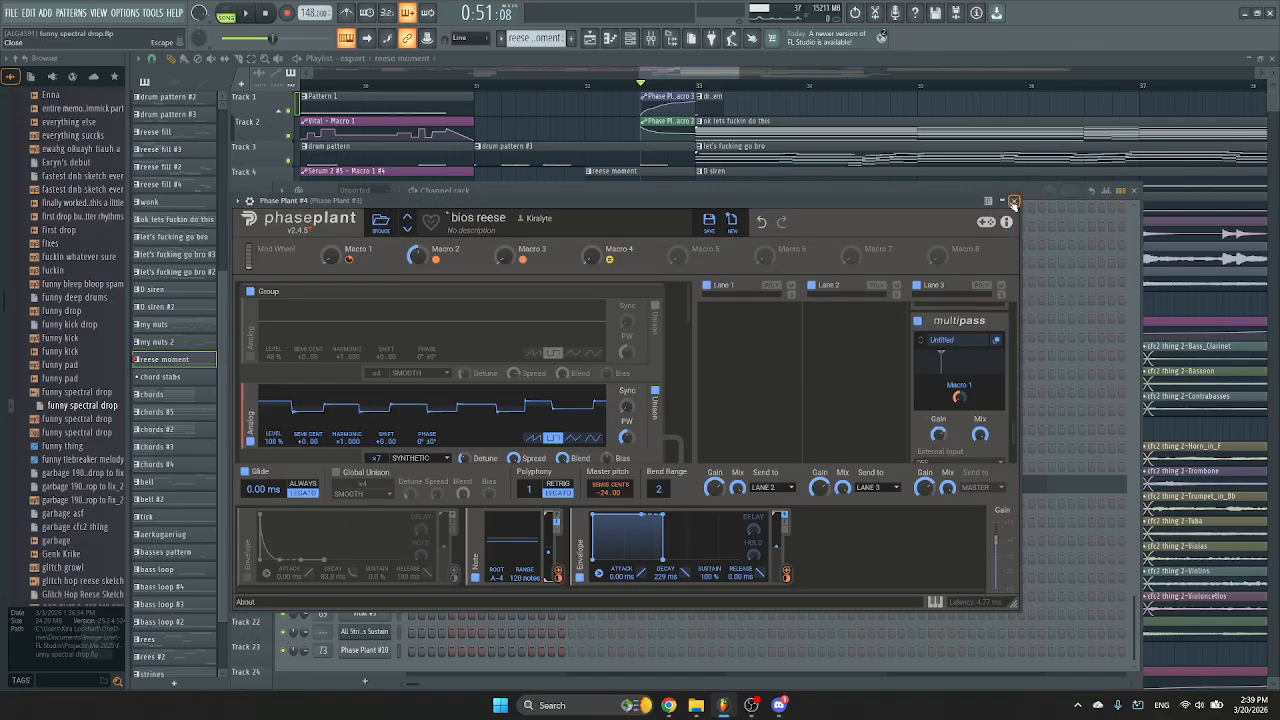
pyautogui.click(1013, 202)
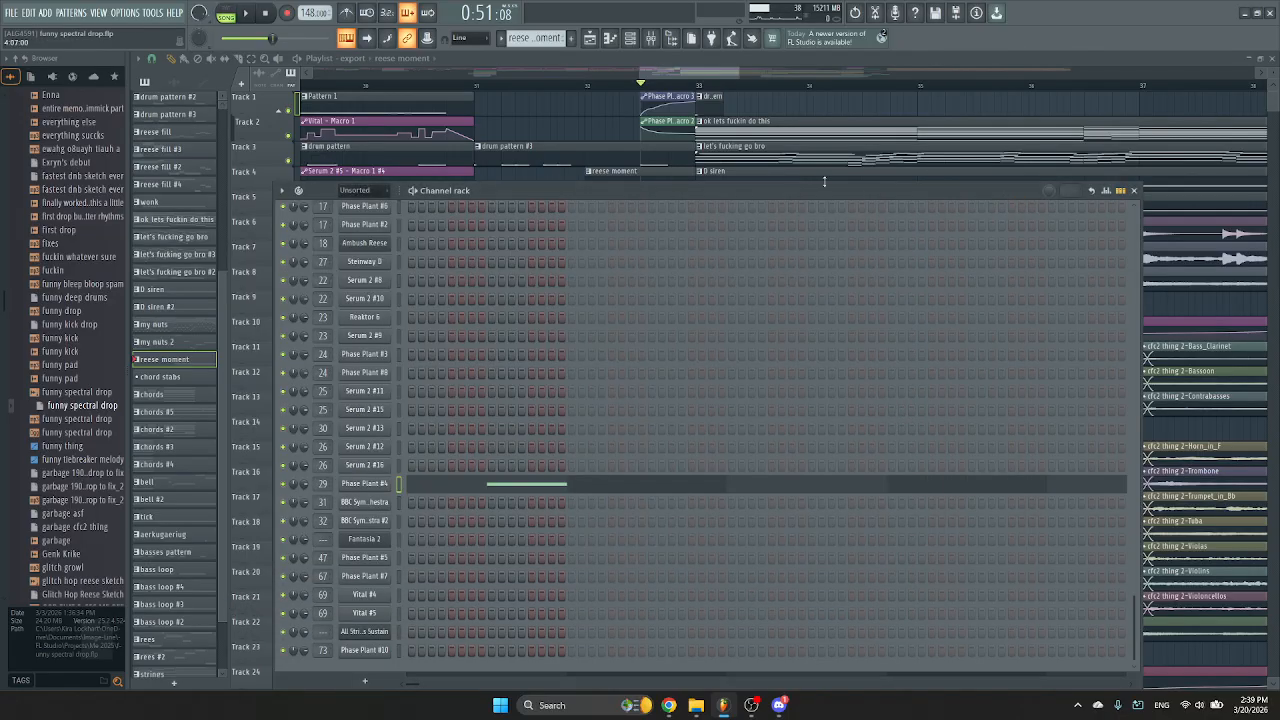
pyautogui.click(1134, 191)
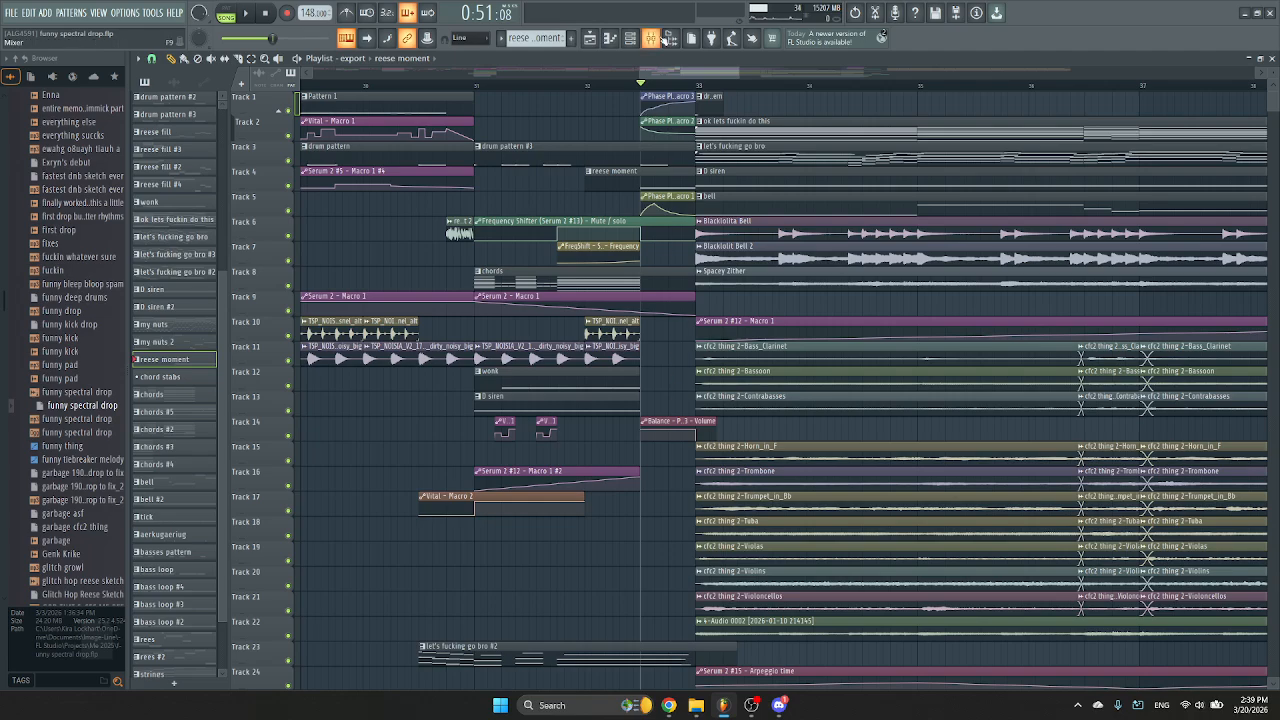
# Check the Diopser settings in the Phase Plant #3 mixer chain, close the mixer and play the reese with its effects.
pyautogui.click(666, 37)
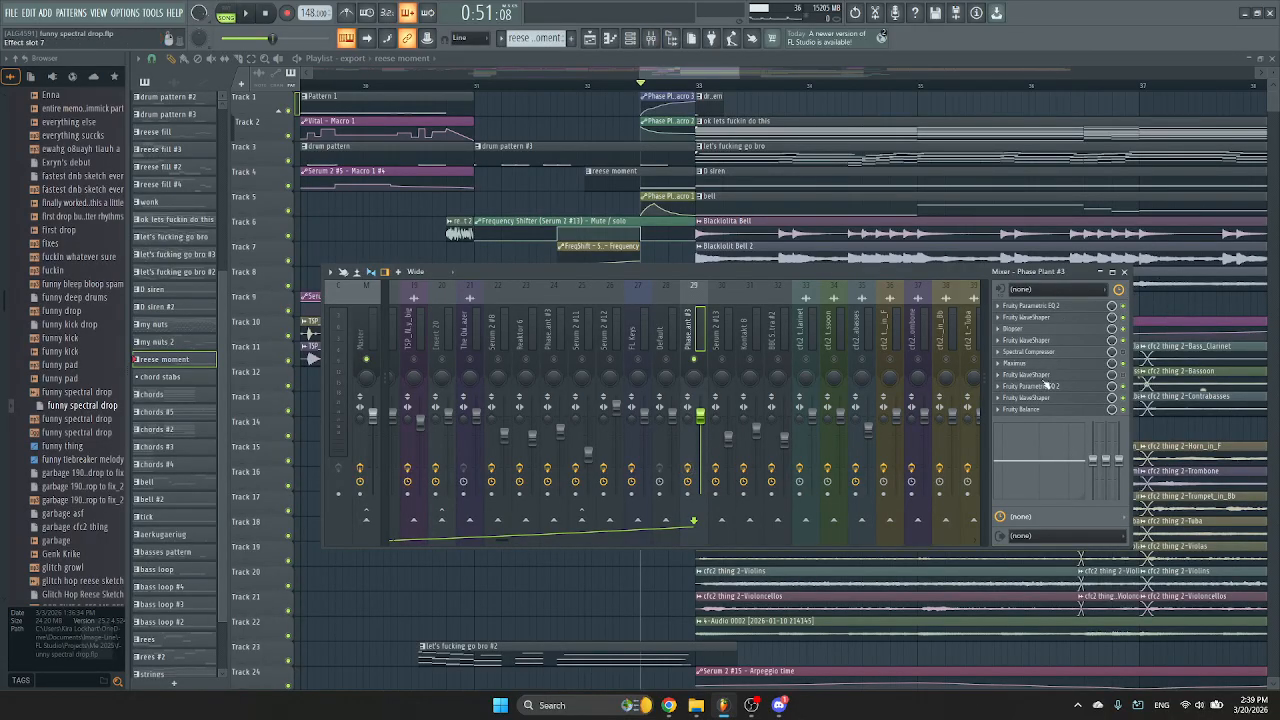
pyautogui.click(1065, 330)
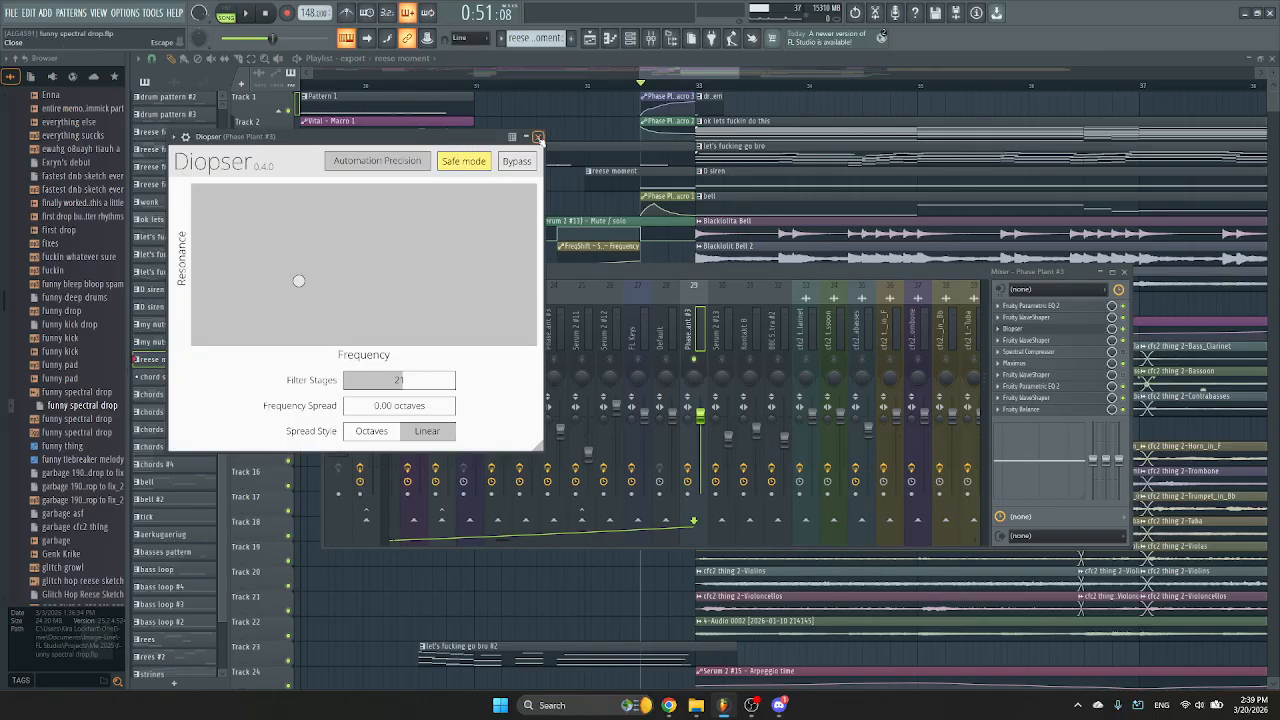
pyautogui.click(538, 136)
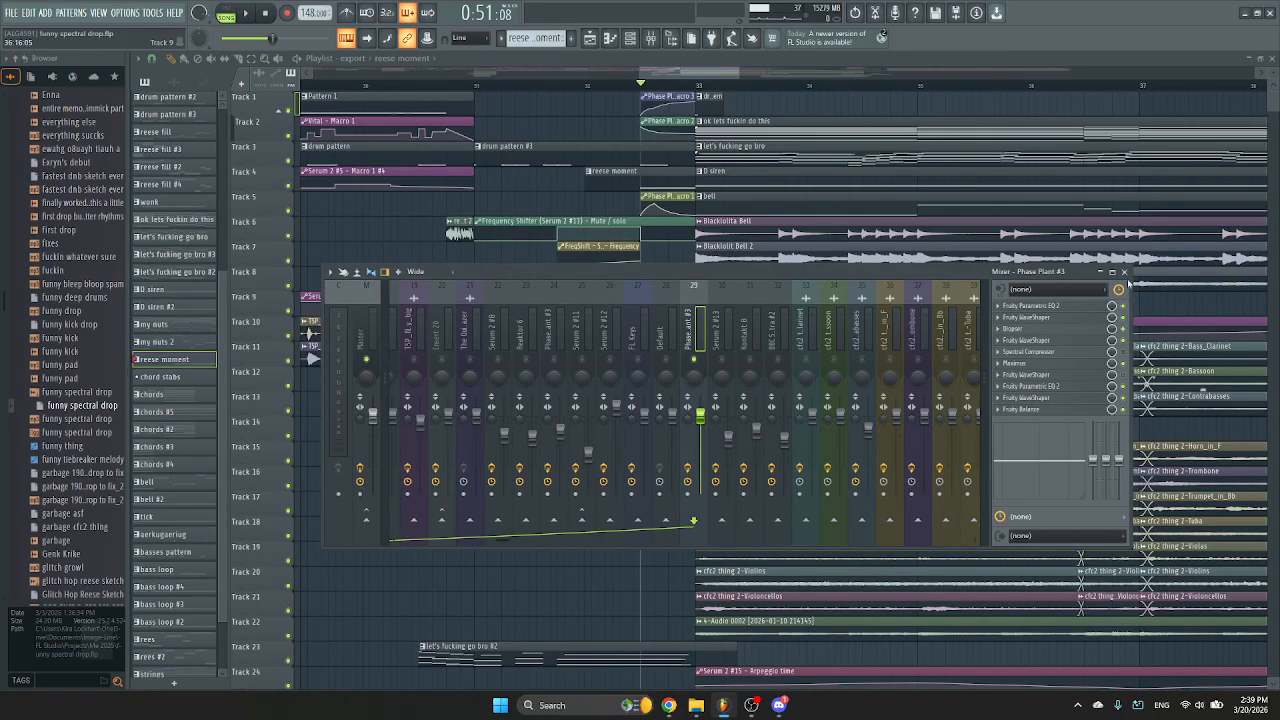
pyautogui.click(1124, 272)
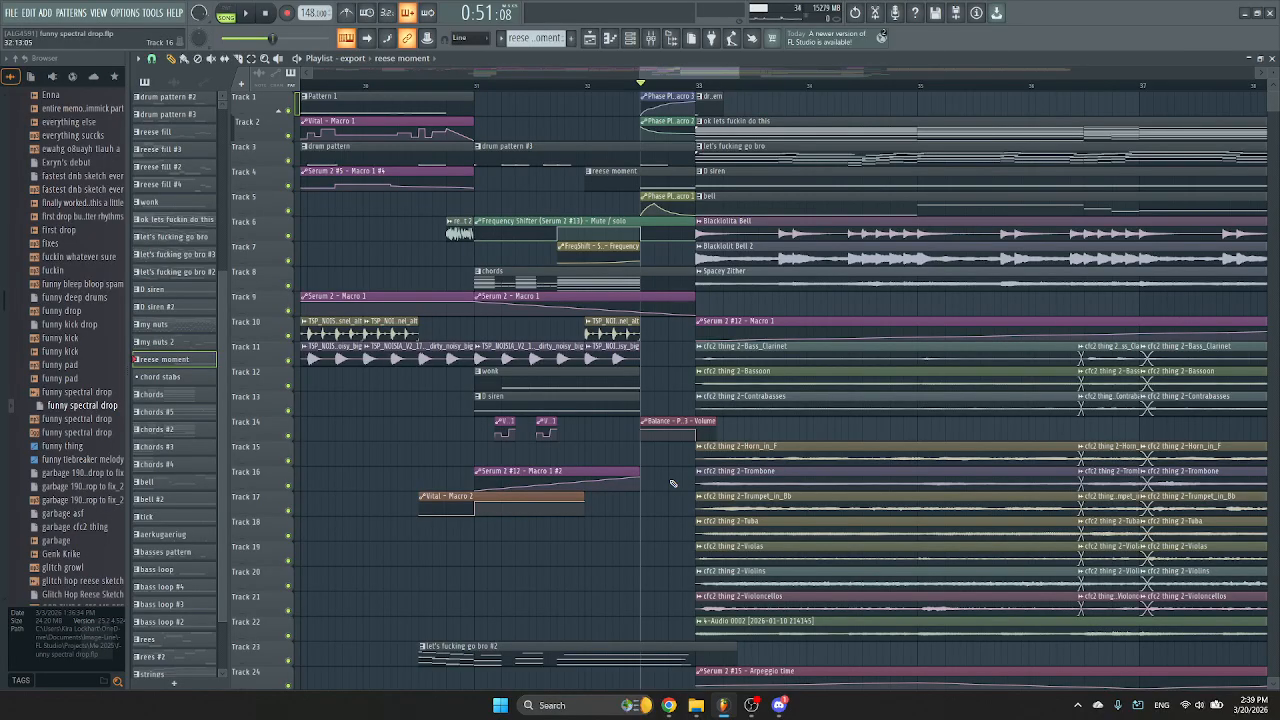
pyautogui.press('space')
pyautogui.press('space')
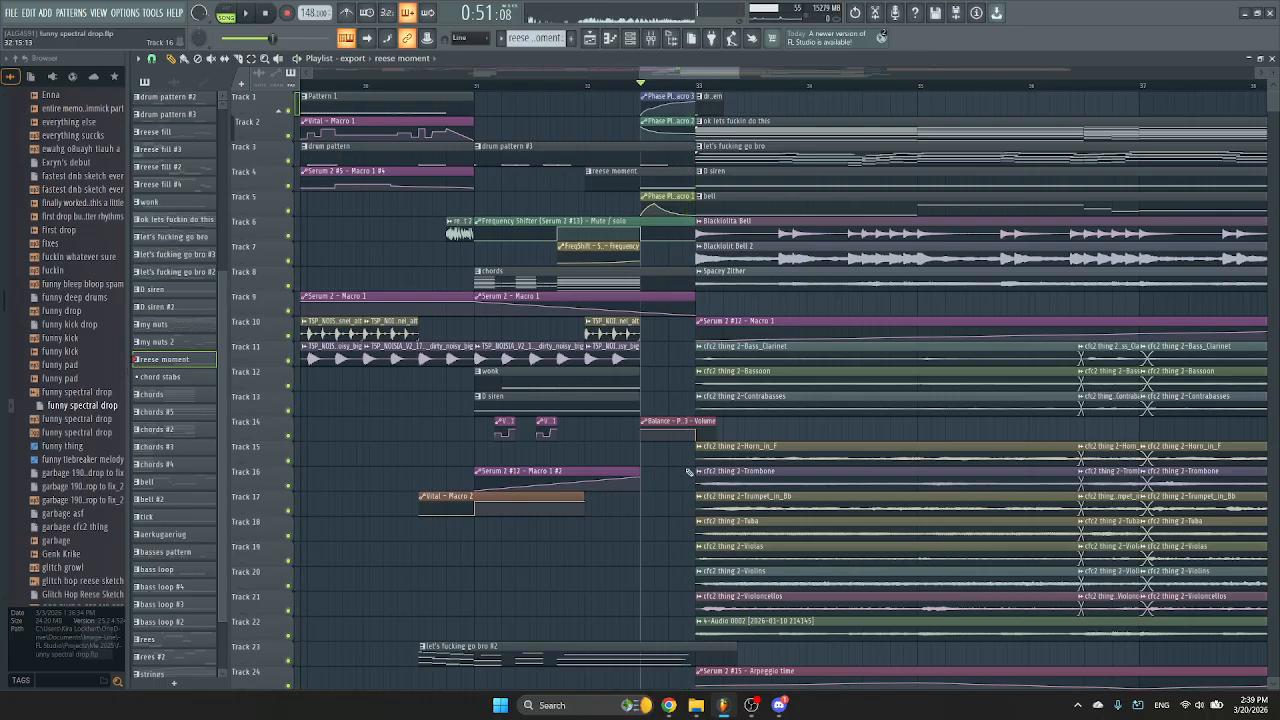
# Return to the start of the arrangement, search the browser for "comb reese" and preview comb reese 1 and granulizer comb reese.
pyautogui.moveTo(683, 69); pyautogui.dragTo(363, 70)
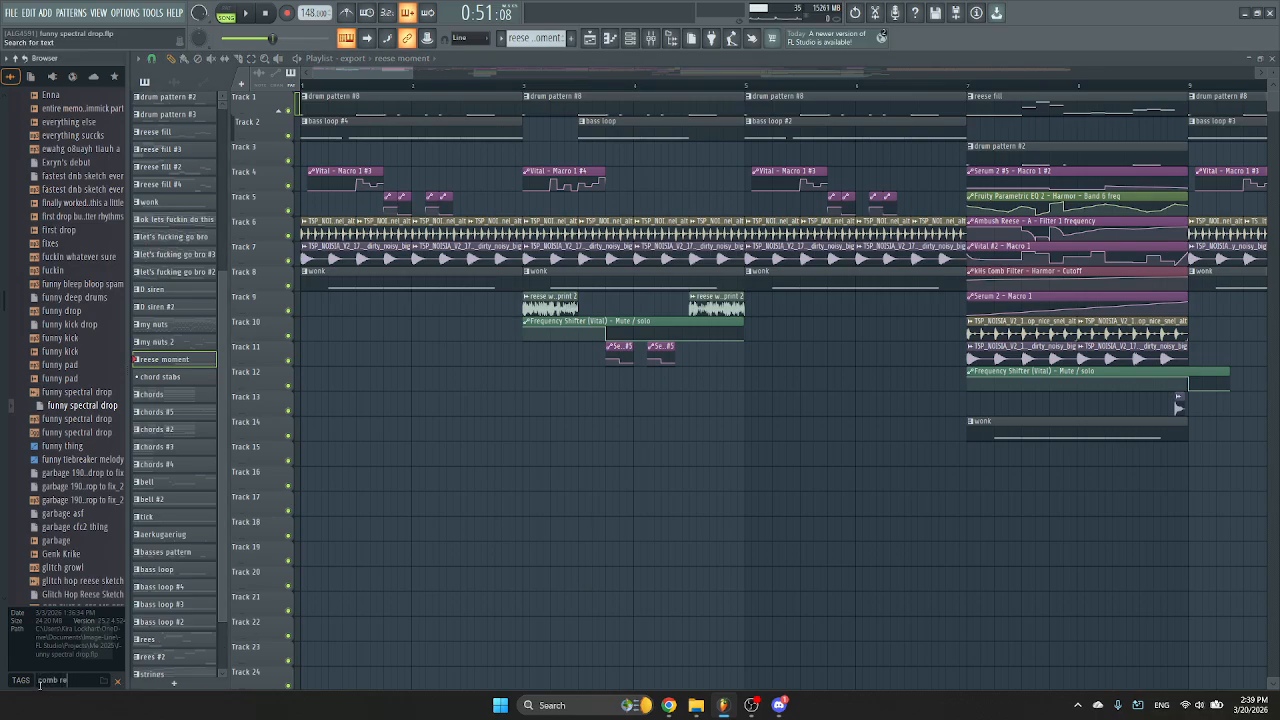
pyautogui.press('Return')
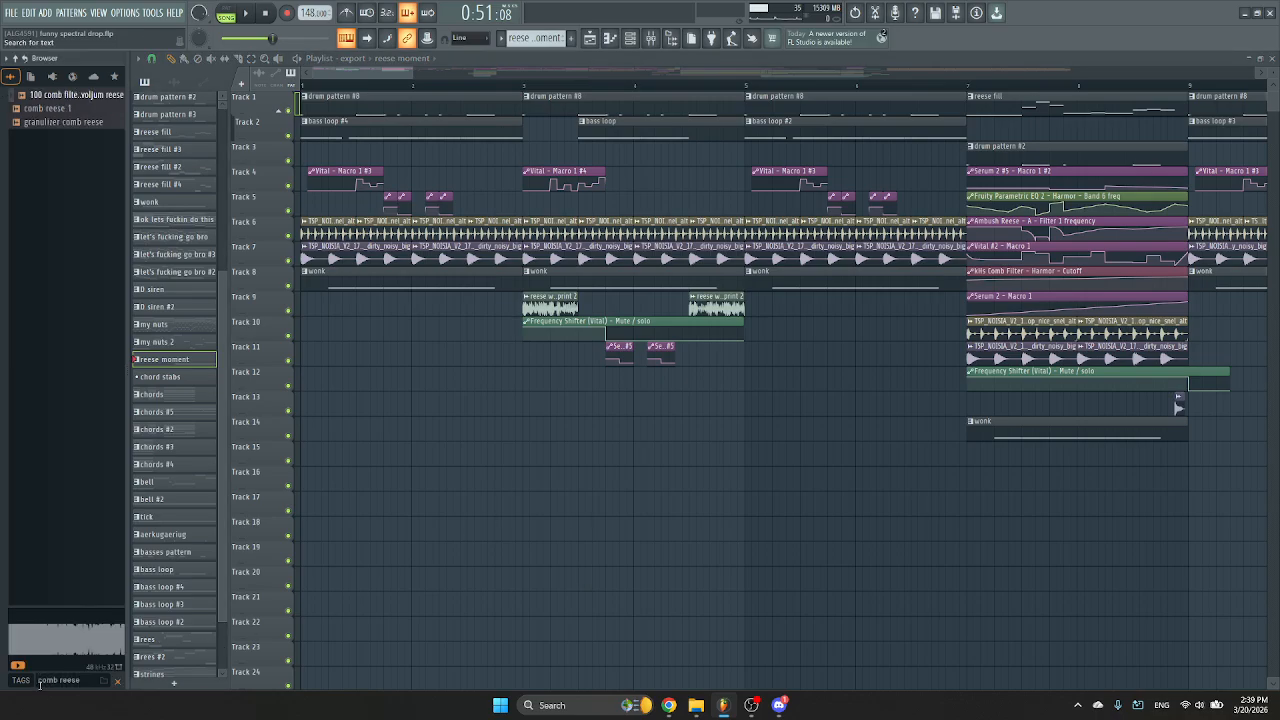
pyautogui.click(56, 108)
pyautogui.press('Down')
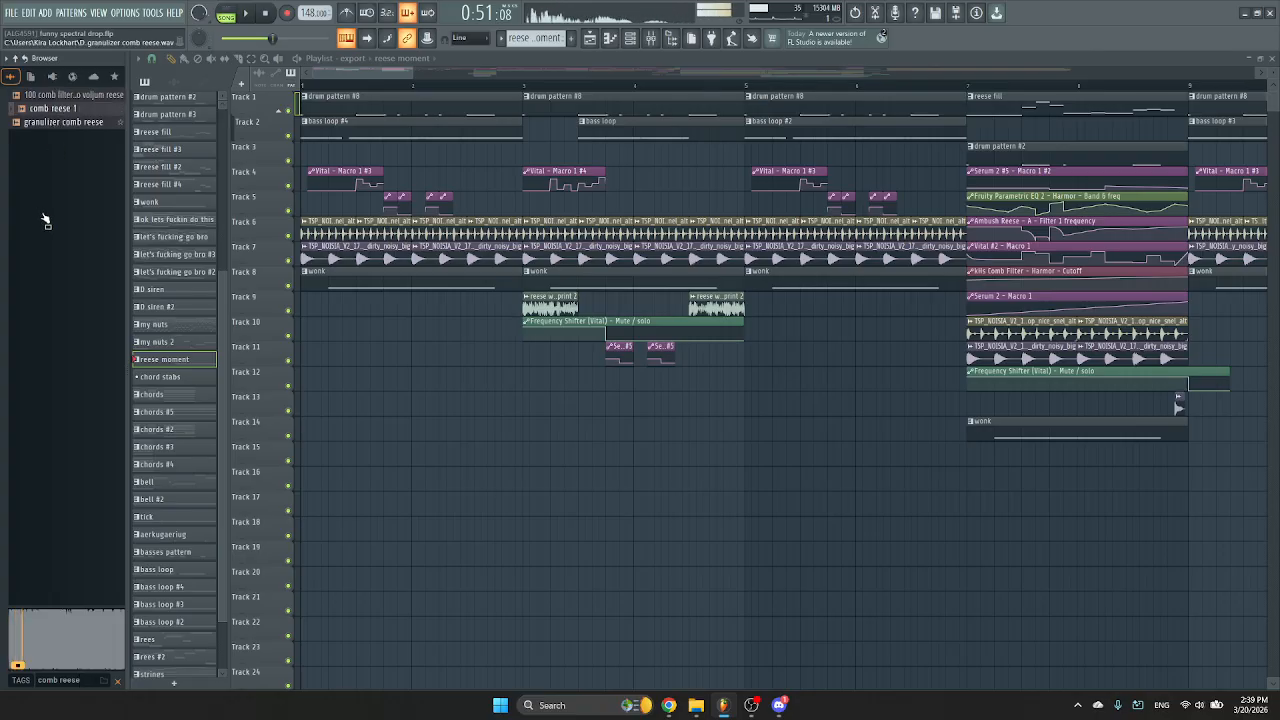
# Search the browser for "glitch growl" and preview the glitch growl sample.
pyautogui.click(120, 680)
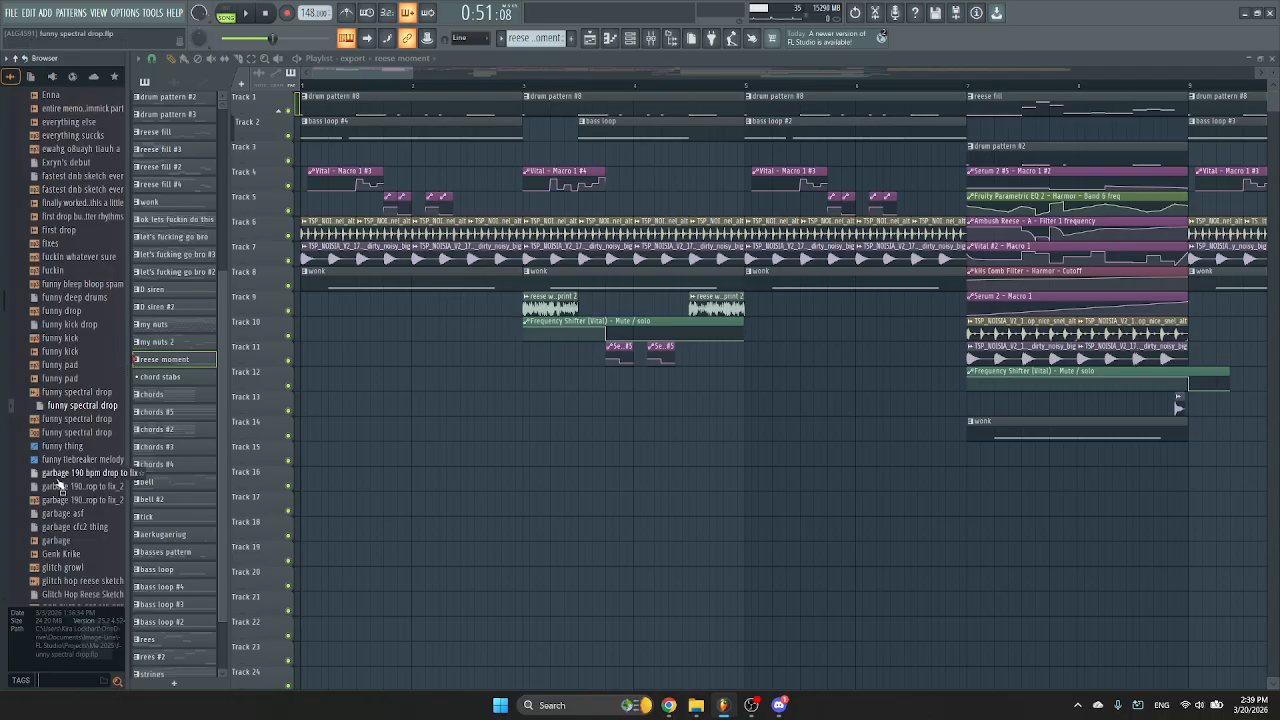
pyautogui.press('Return')
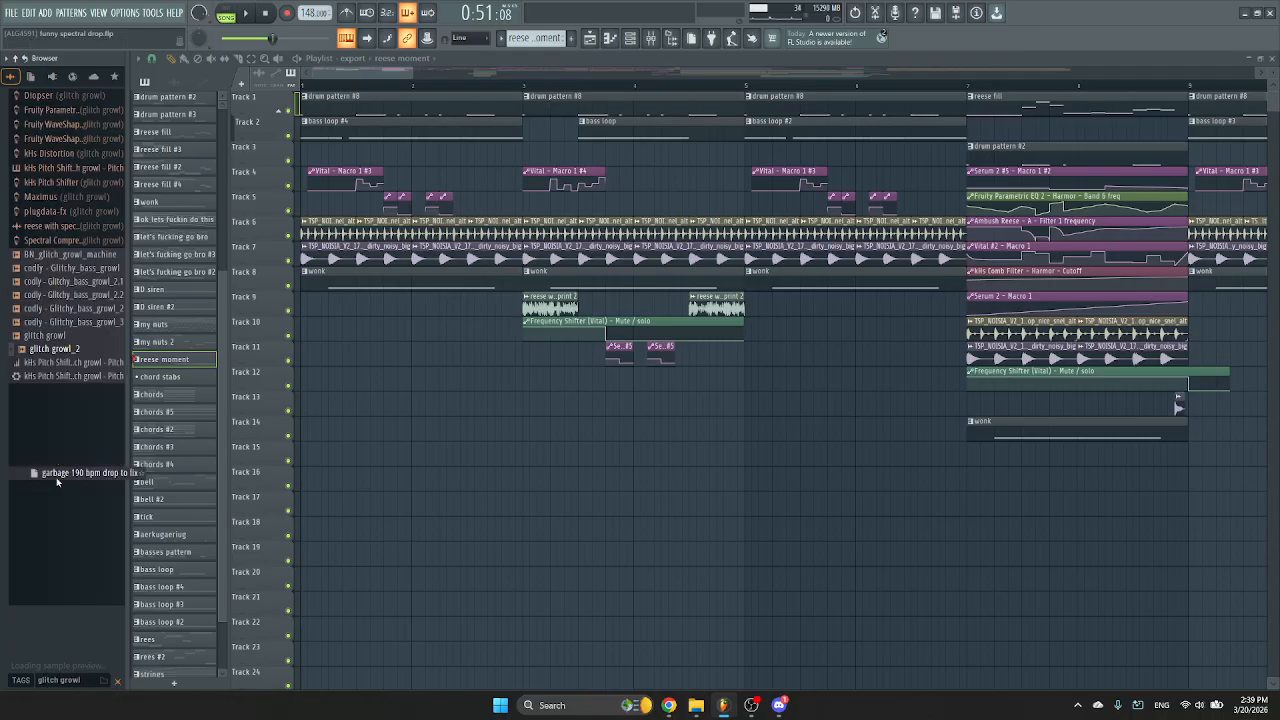
pyautogui.click(44, 337)
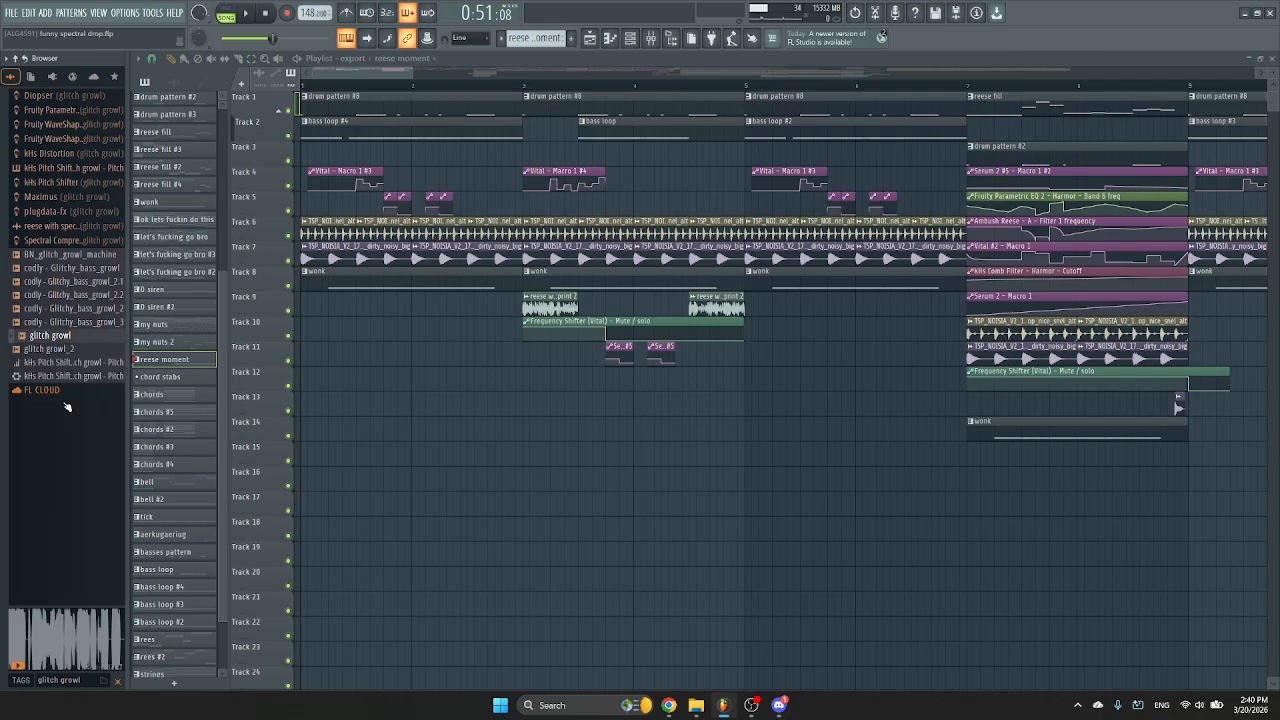
# Search the browser for "reese with spectral imprint 2" and preview that sample.
pyautogui.click(117, 680)
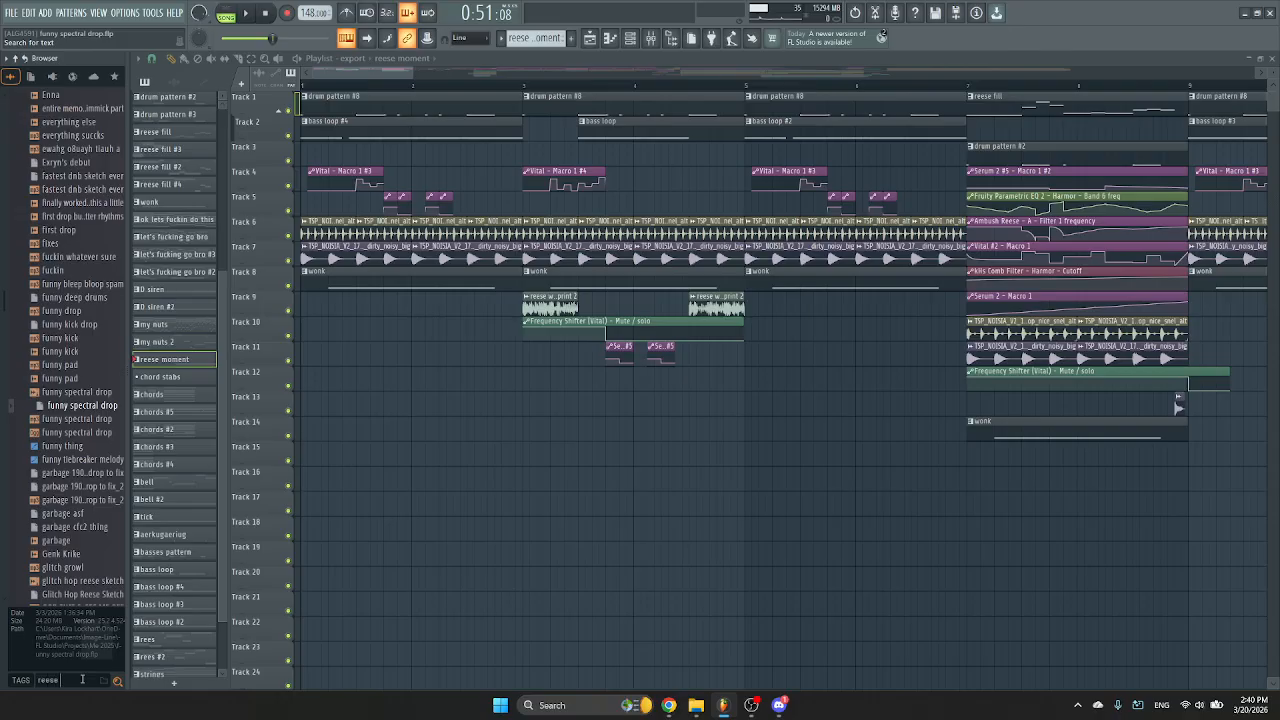
pyautogui.write('reese with spectral imprint 2')
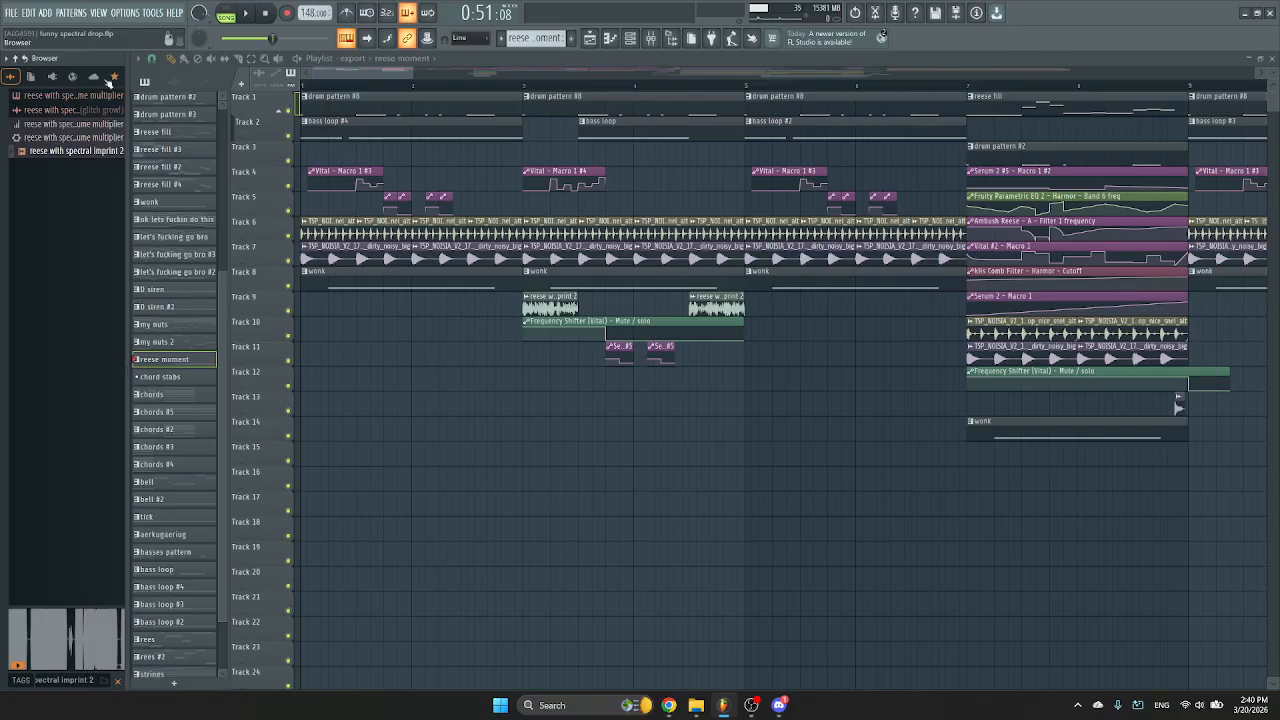
pyautogui.click(77, 155)
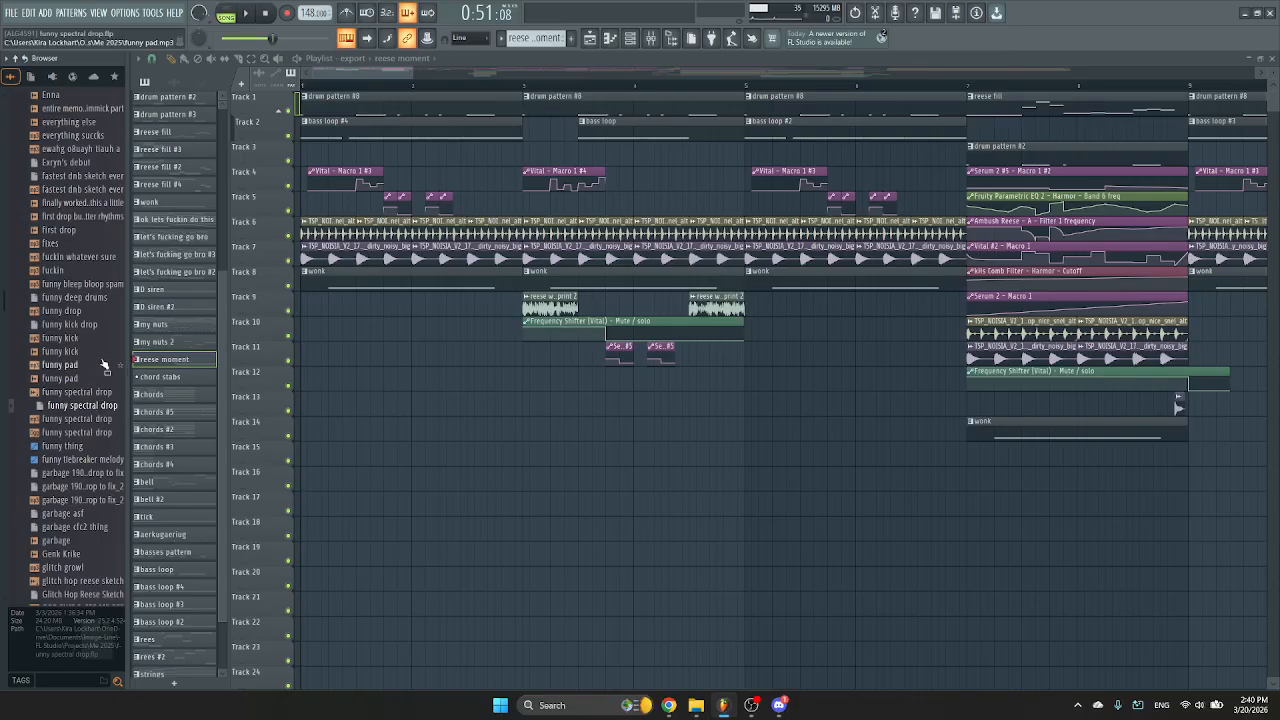
# Find antigrav chamber drop 1 in the unfiltered browser list and preview it.
pyautogui.scroll(15, 86, 283)
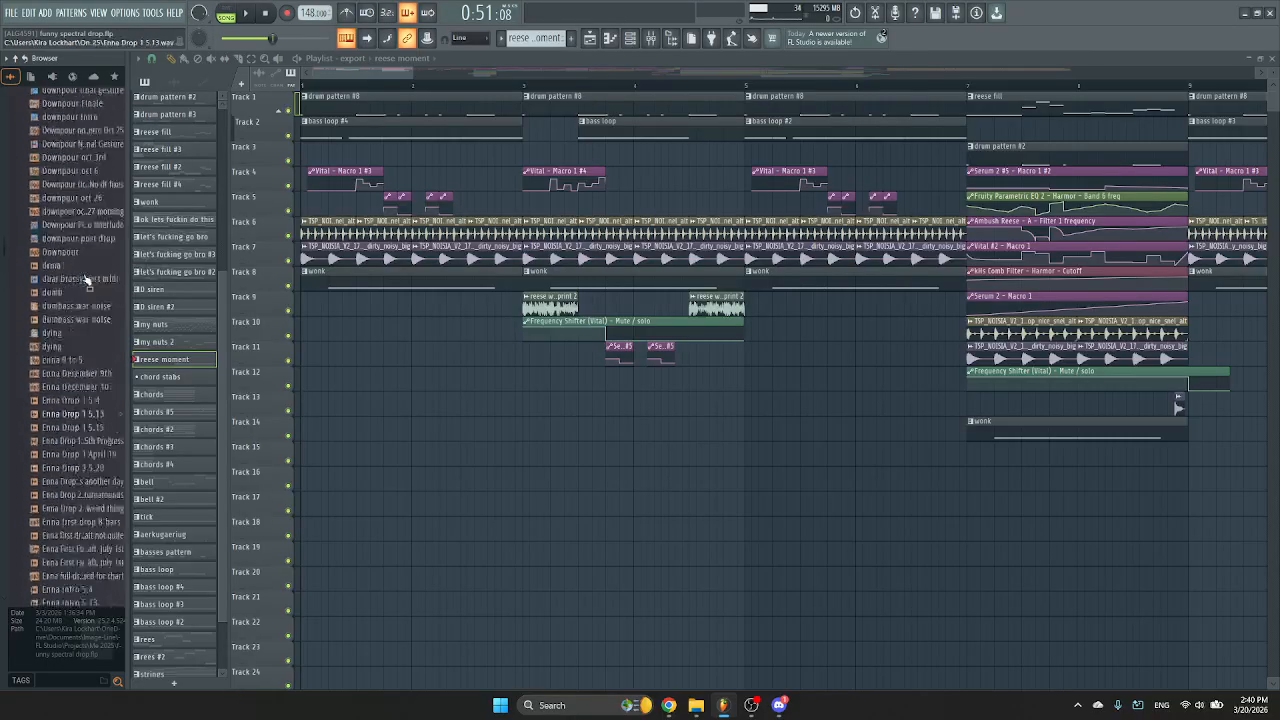
pyautogui.scroll(12, 86, 283)
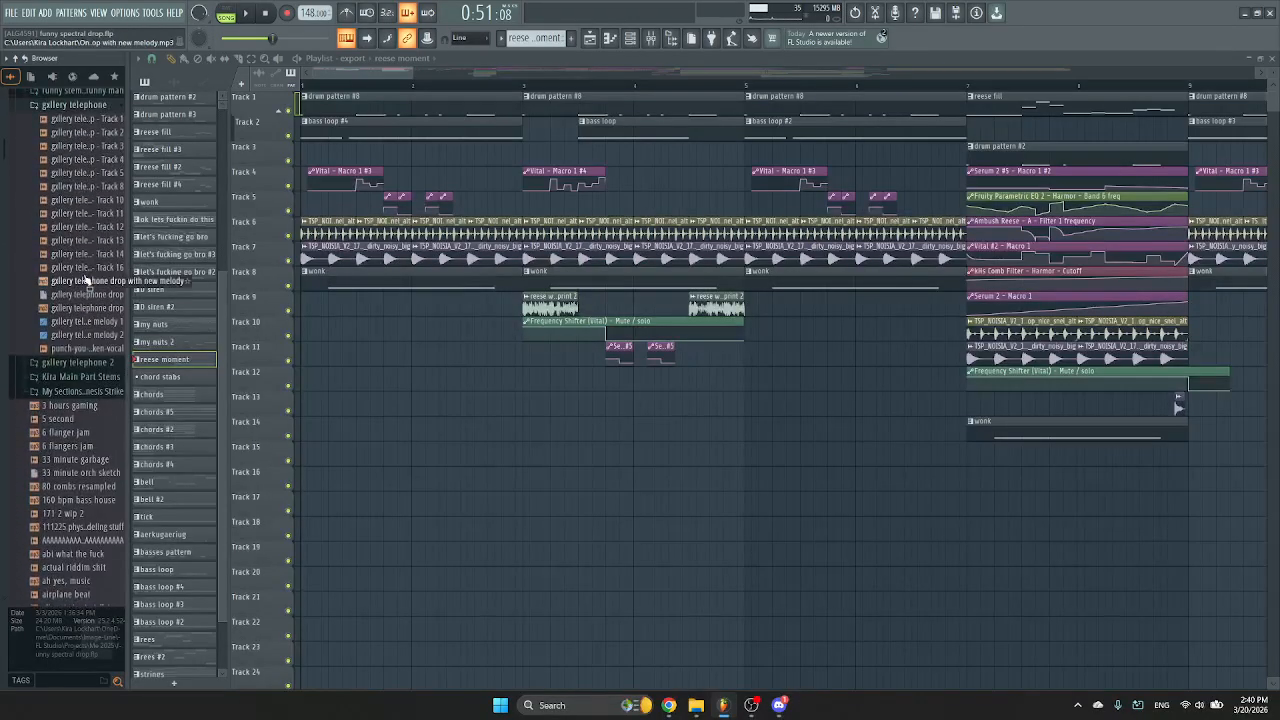
pyautogui.scroll(-4, 86, 362)
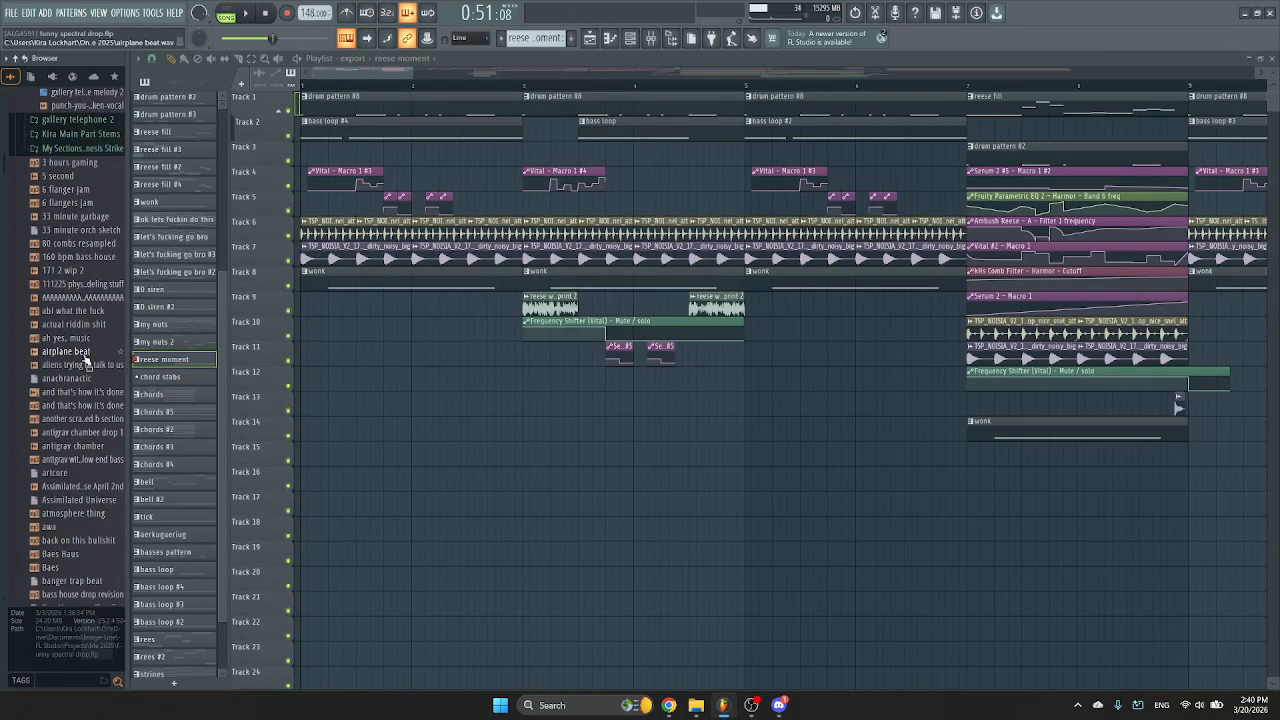
pyautogui.click(78, 434)
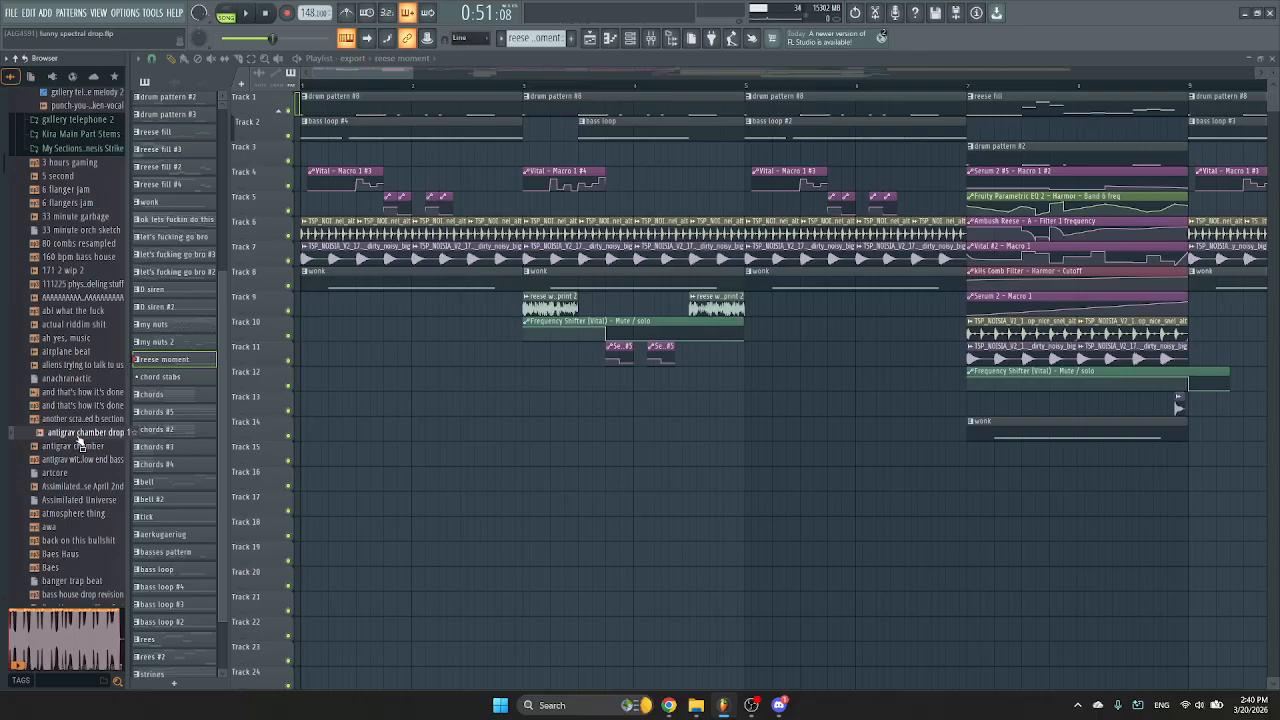
# Place the playhead at bar 3, unsolo the Phase Plant #3 mixer track and play the drop with all tracks.
pyautogui.click(526, 86)
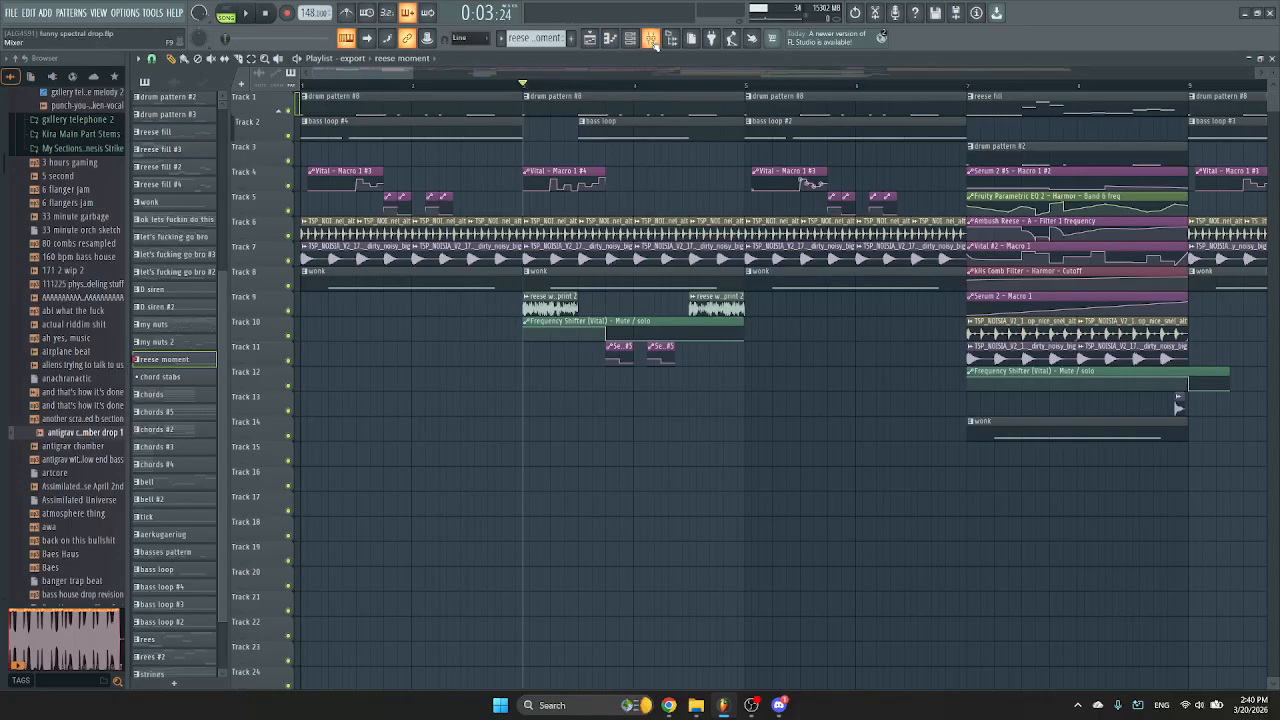
pyautogui.click(652, 40)
pyautogui.rightClick(695, 359)
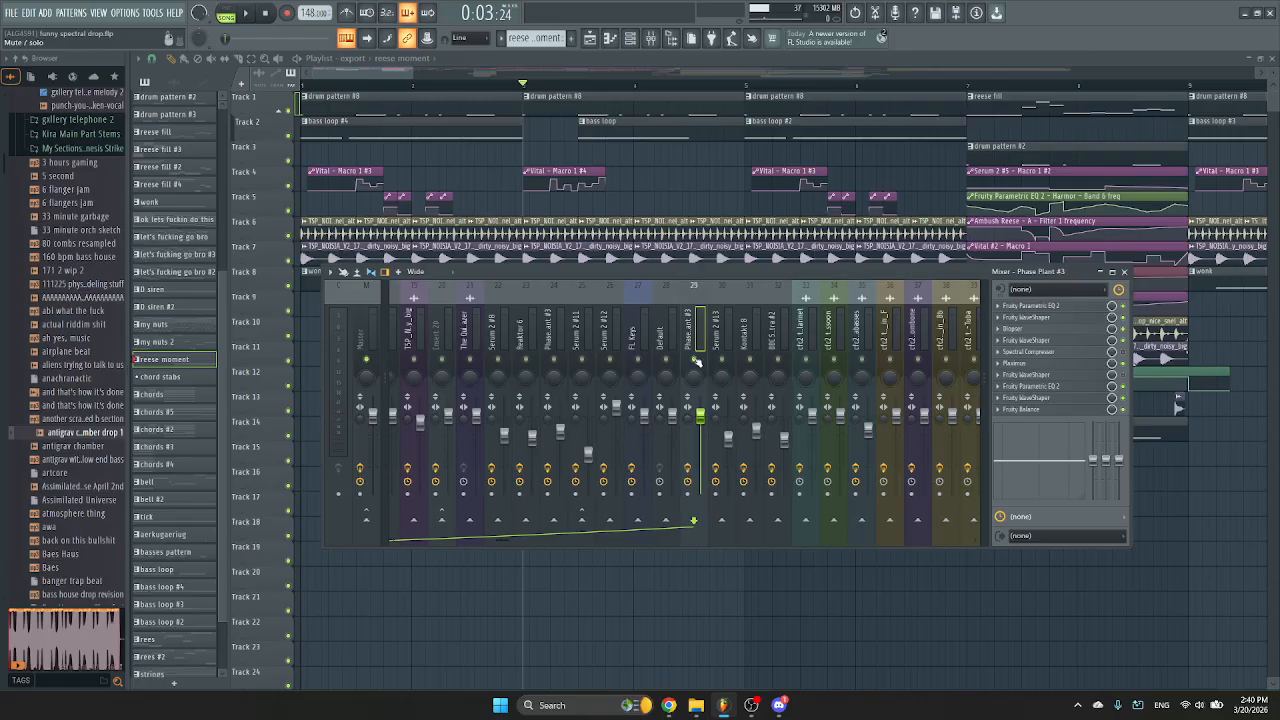
pyautogui.press('space')
pyautogui.scroll(4, 644, 387)
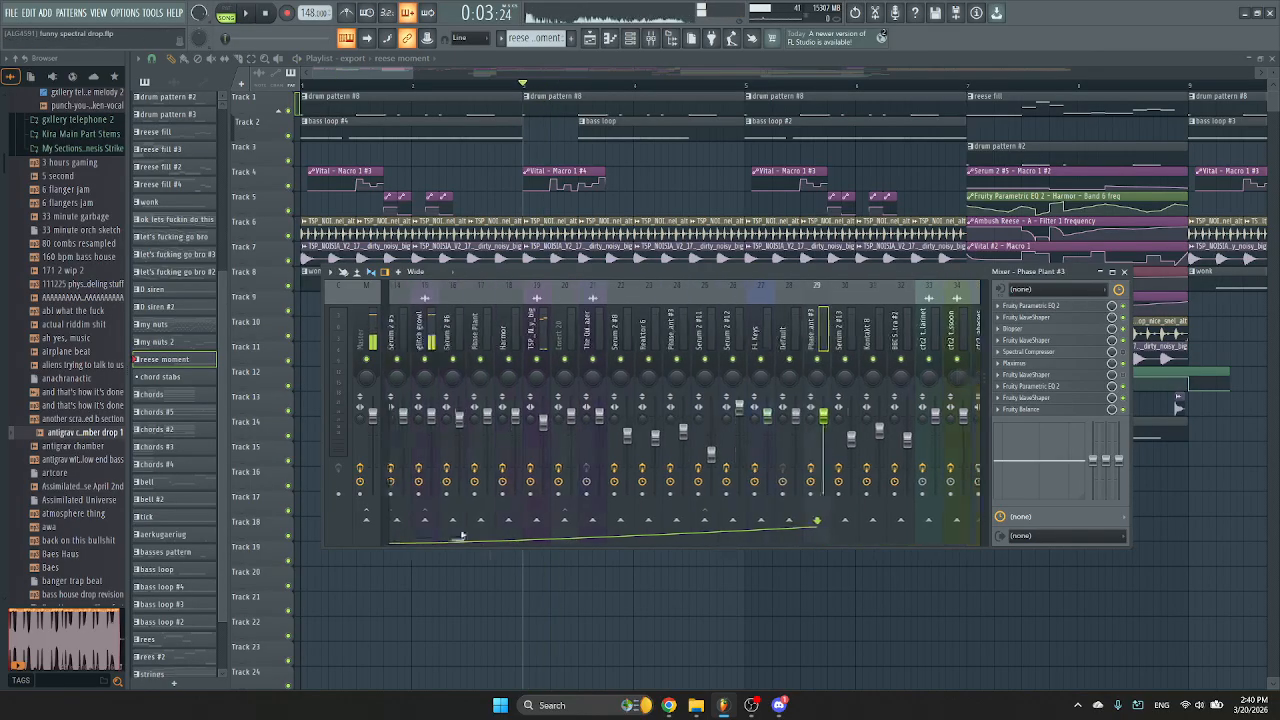
pyautogui.press('space')
# Solo the glitch growl mixer track, play it from bar 3, then unsolo it and close the mixer.
pyautogui.click(652, 340)
pyautogui.rightClick(657, 359)
pyautogui.press('space')
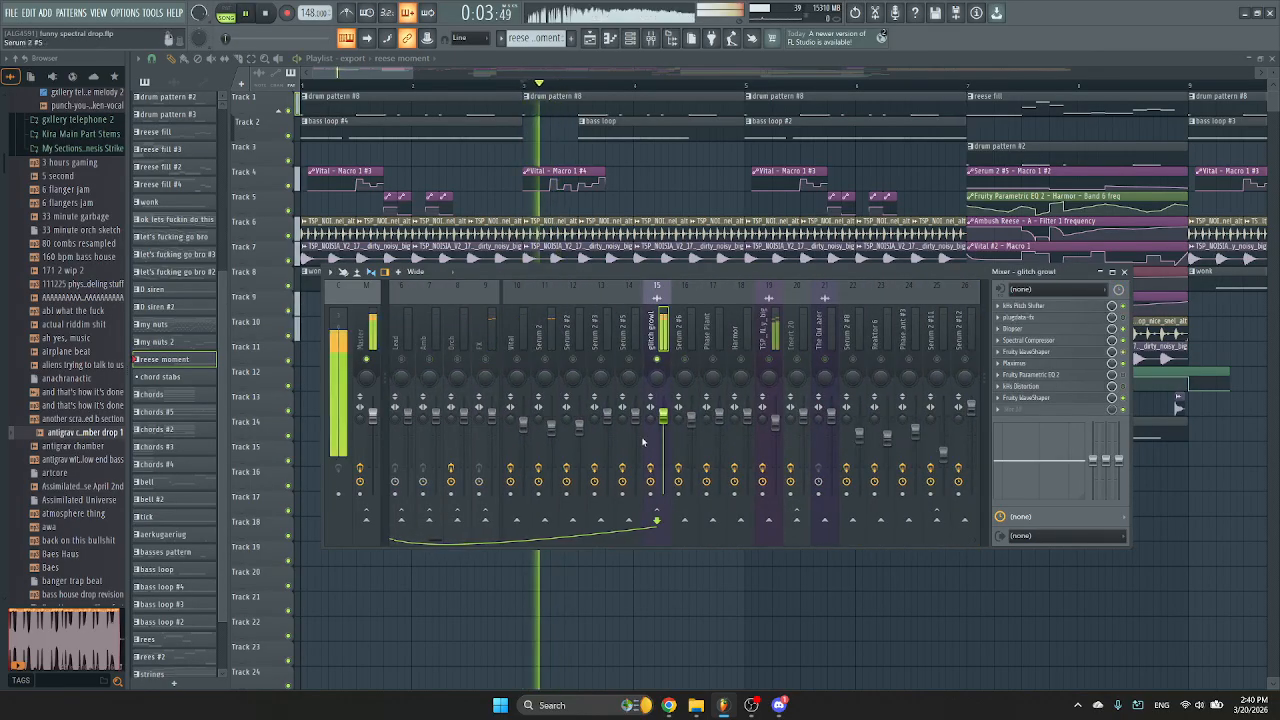
pyautogui.press('space')
pyautogui.press('space')
pyautogui.press('space')
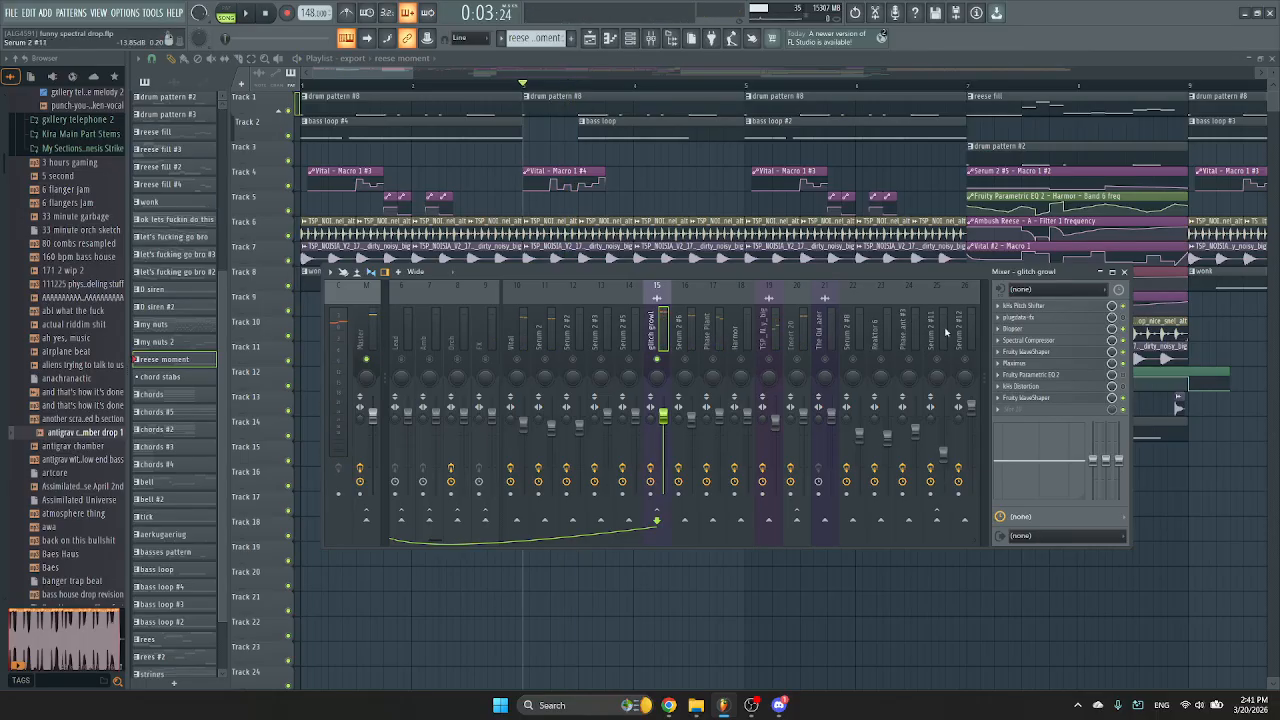
pyautogui.rightClick(660, 360)
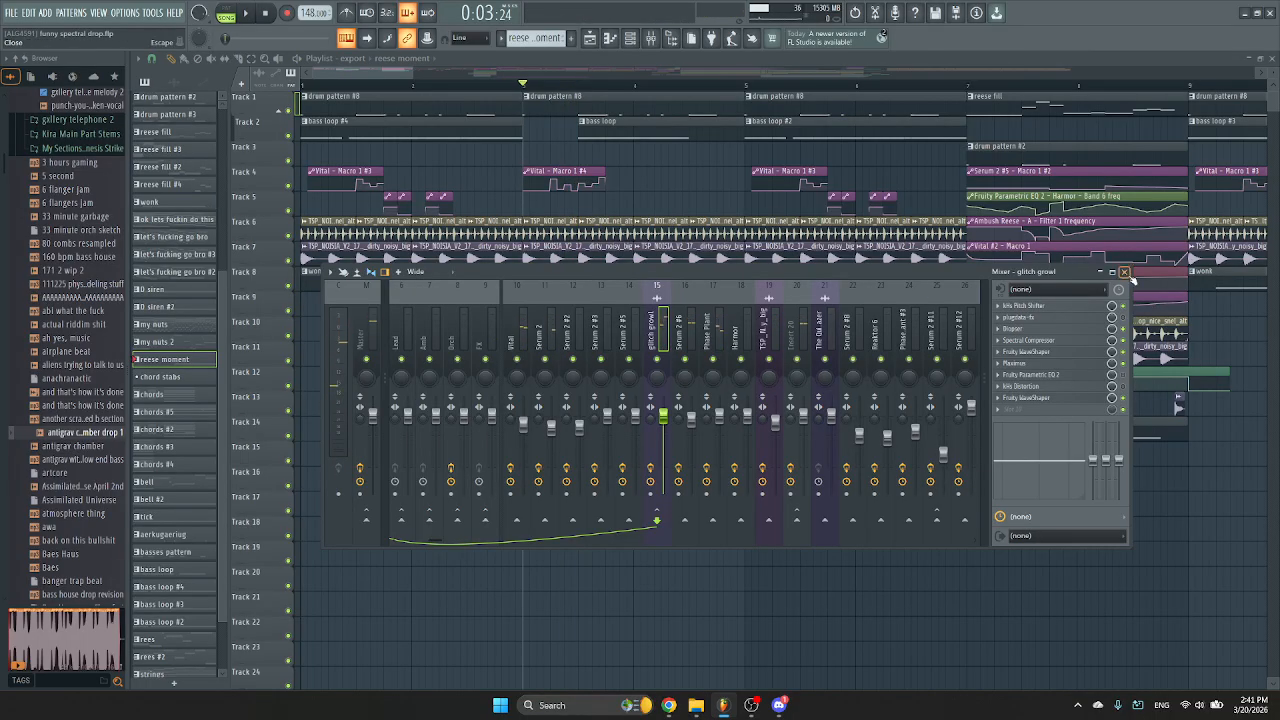
pyautogui.click(1125, 272)
# Play the reese fill section from bar 7 and stop it near its end.
pyautogui.click(967, 86)
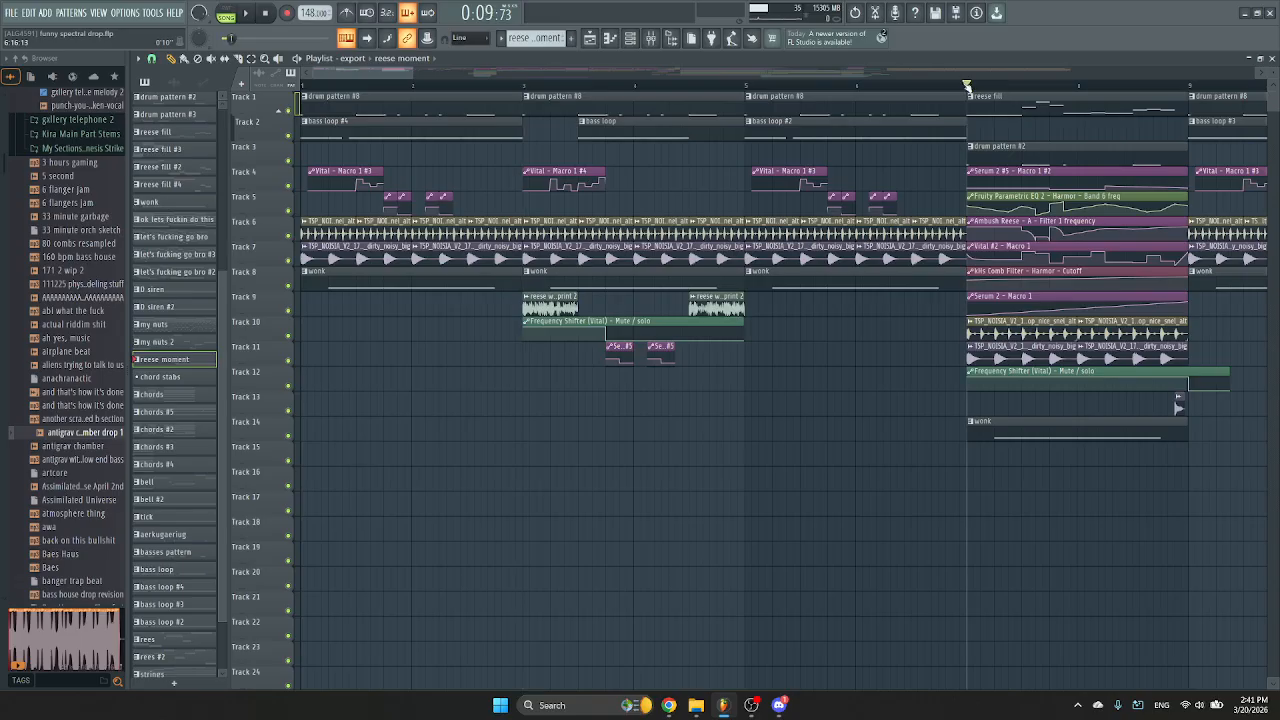
pyautogui.press('space')
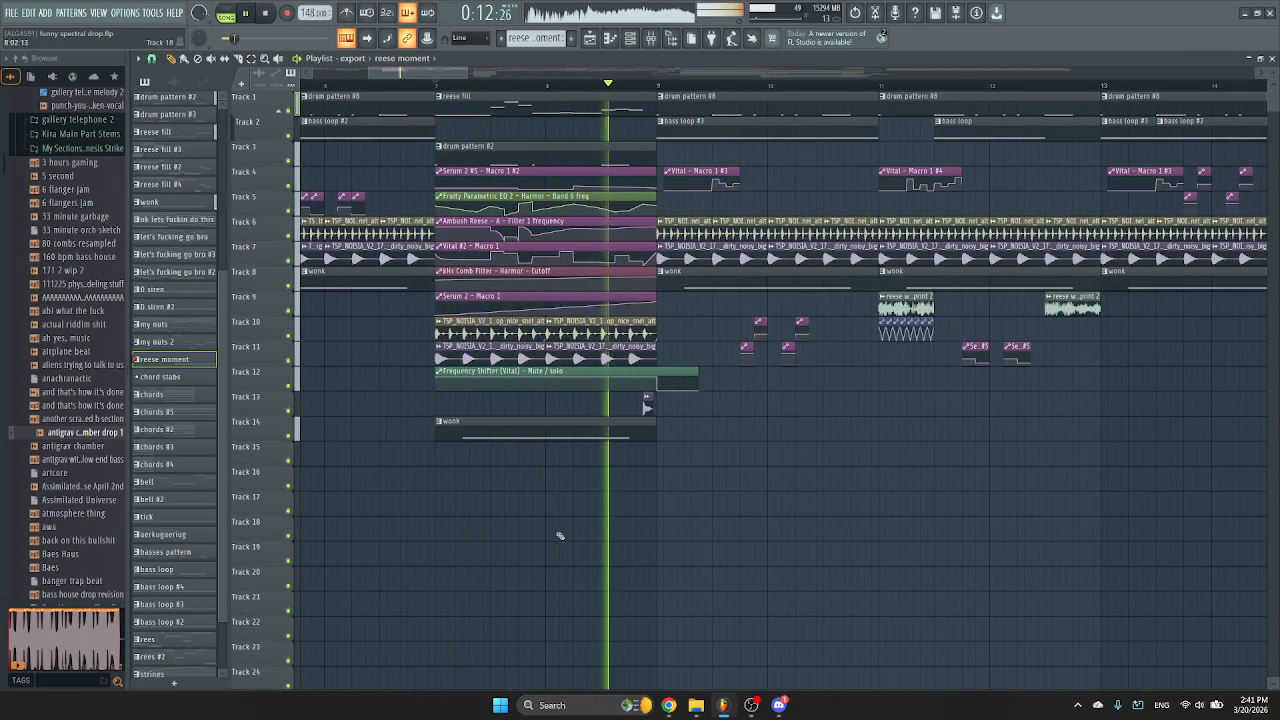
pyautogui.press('space')
# Show the reese fill pattern in the channel rack, listen to its Vital #2 patch and close the synth.
pyautogui.click(638, 39)
pyautogui.scroll(6, 511, 449)
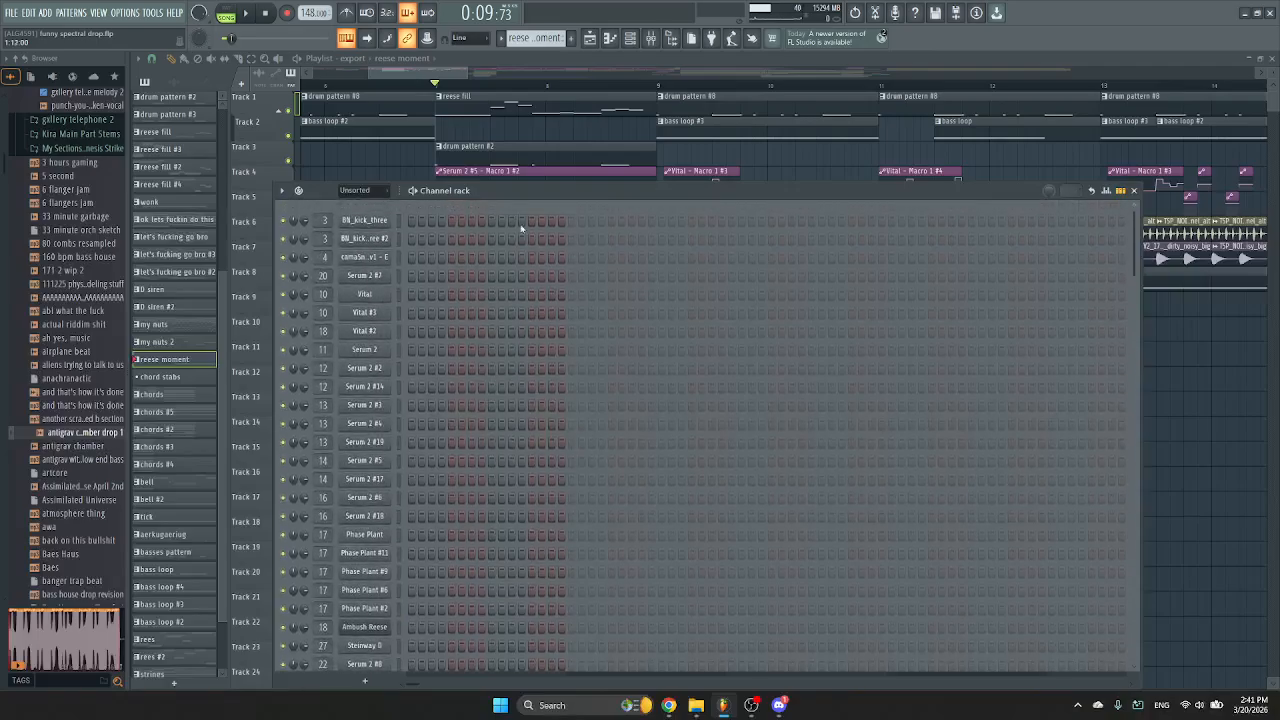
pyautogui.click(516, 97)
pyautogui.click(638, 39)
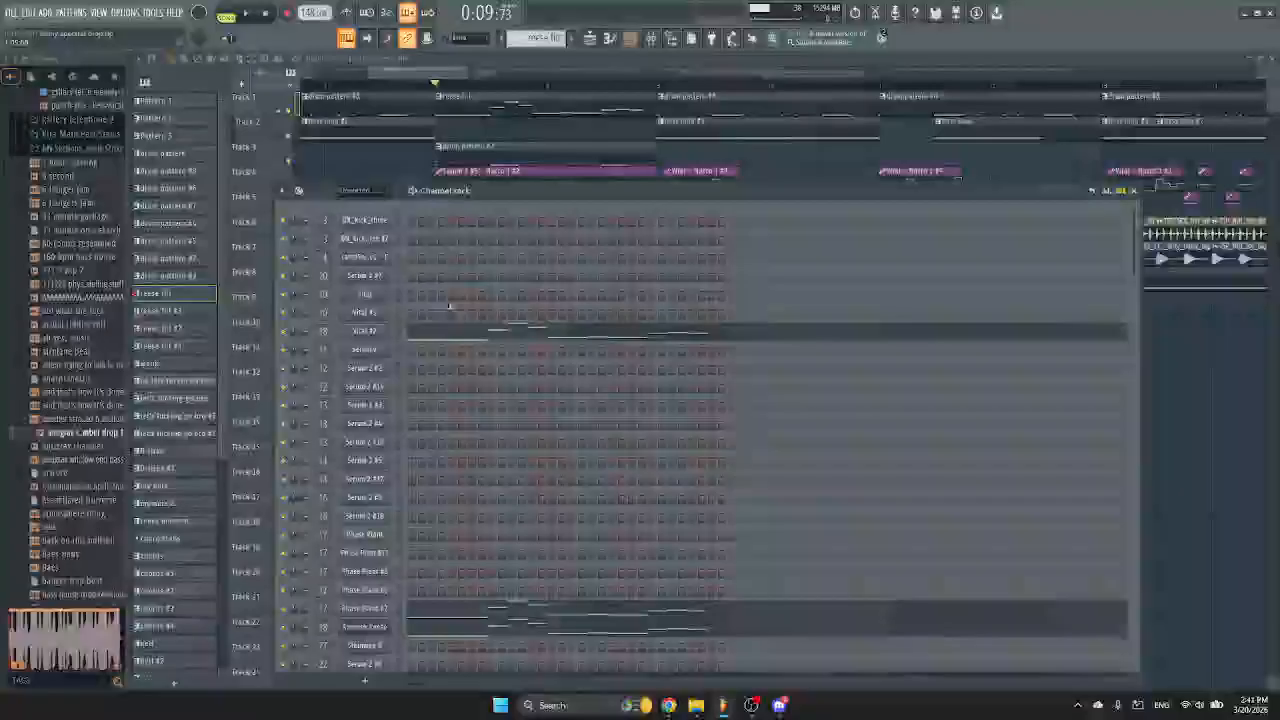
pyautogui.click(377, 335)
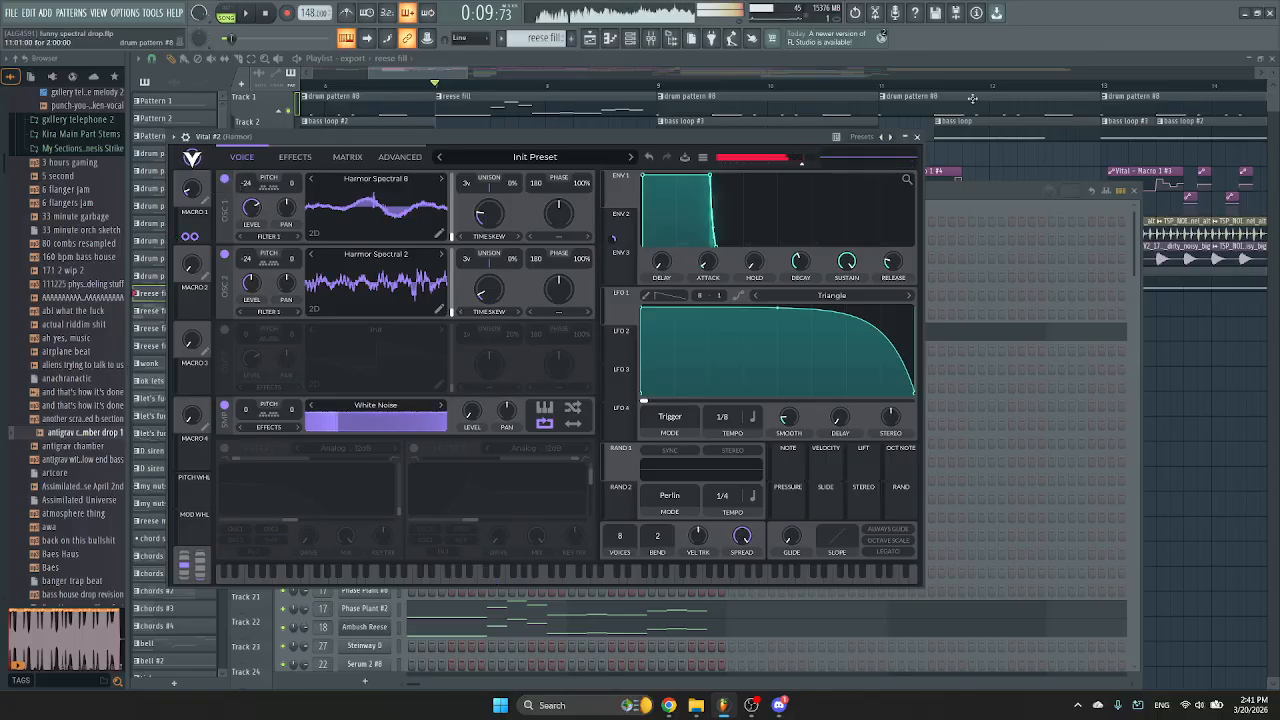
pyautogui.click(919, 136)
pyautogui.scroll(-4, 571, 486)
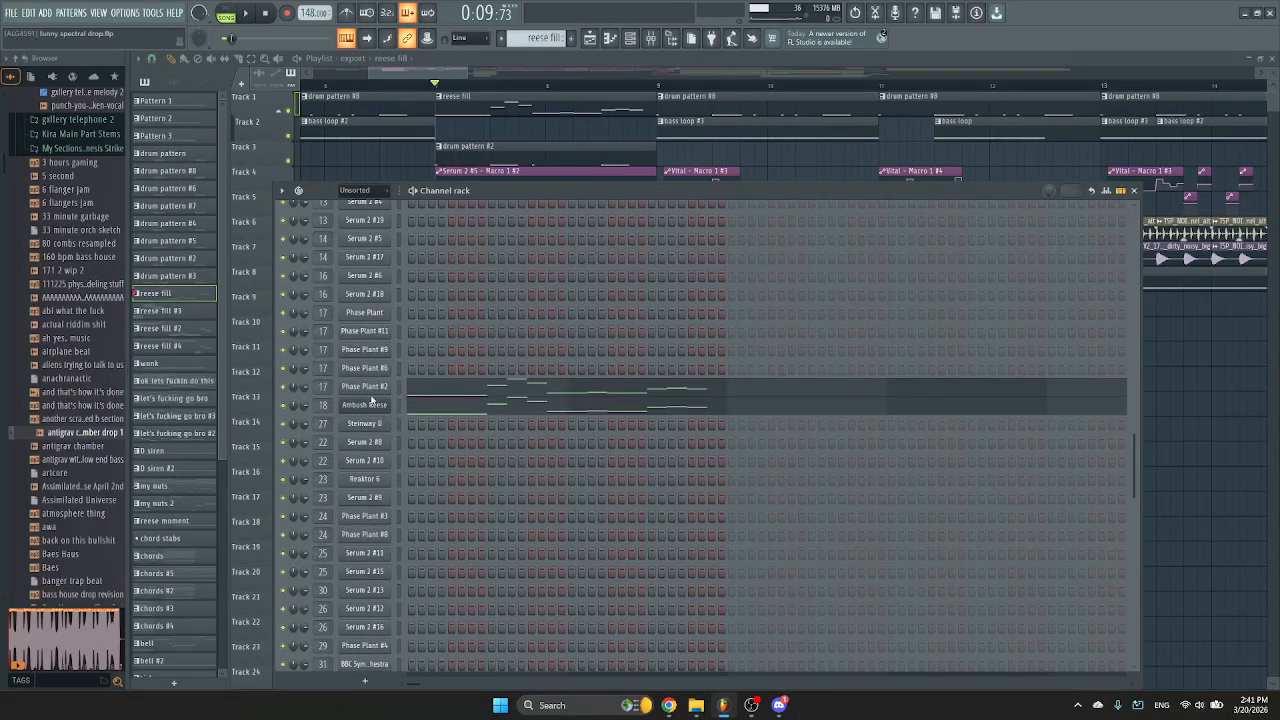
# View the Ambush Reese patch in Harmor and close the synth again.
pyautogui.click(368, 404)
pyautogui.click(651, 39)
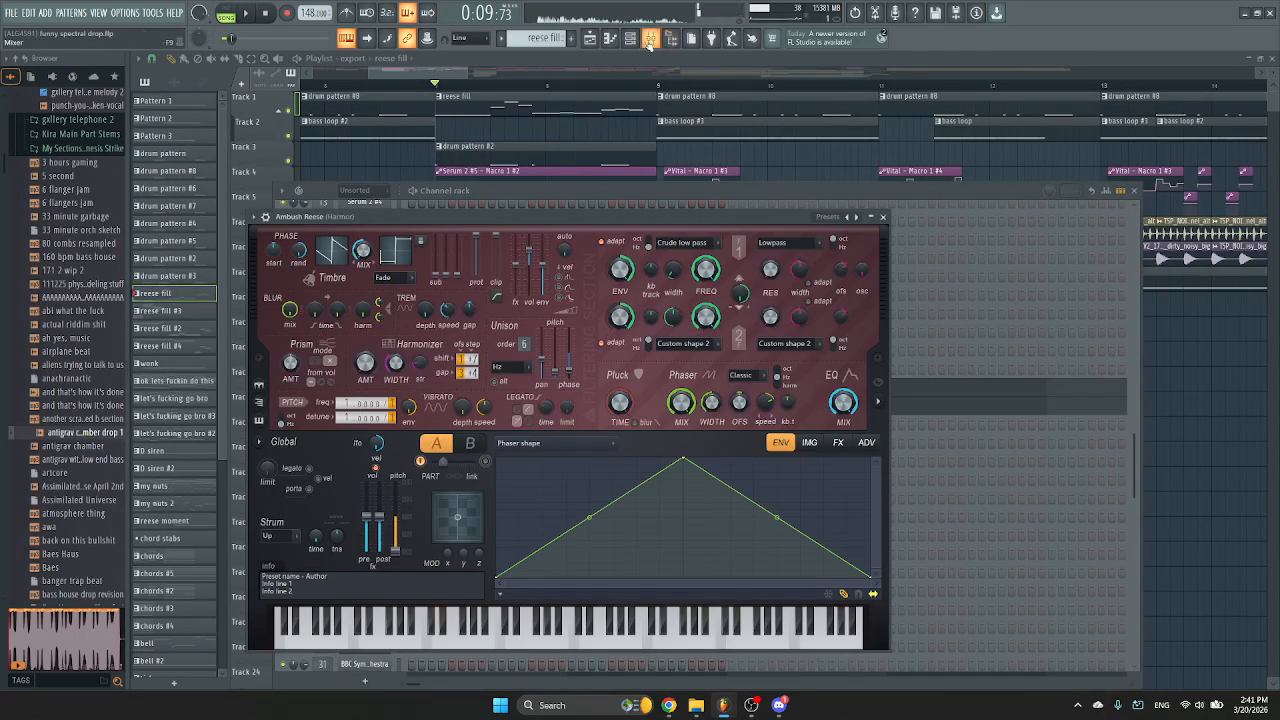
pyautogui.click(886, 217)
pyautogui.click(838, 198)
# Mute the Vital #2 channel and play the reese fill from bar 7, checking the Harmor mixer track.
pyautogui.scroll(4, 509, 356)
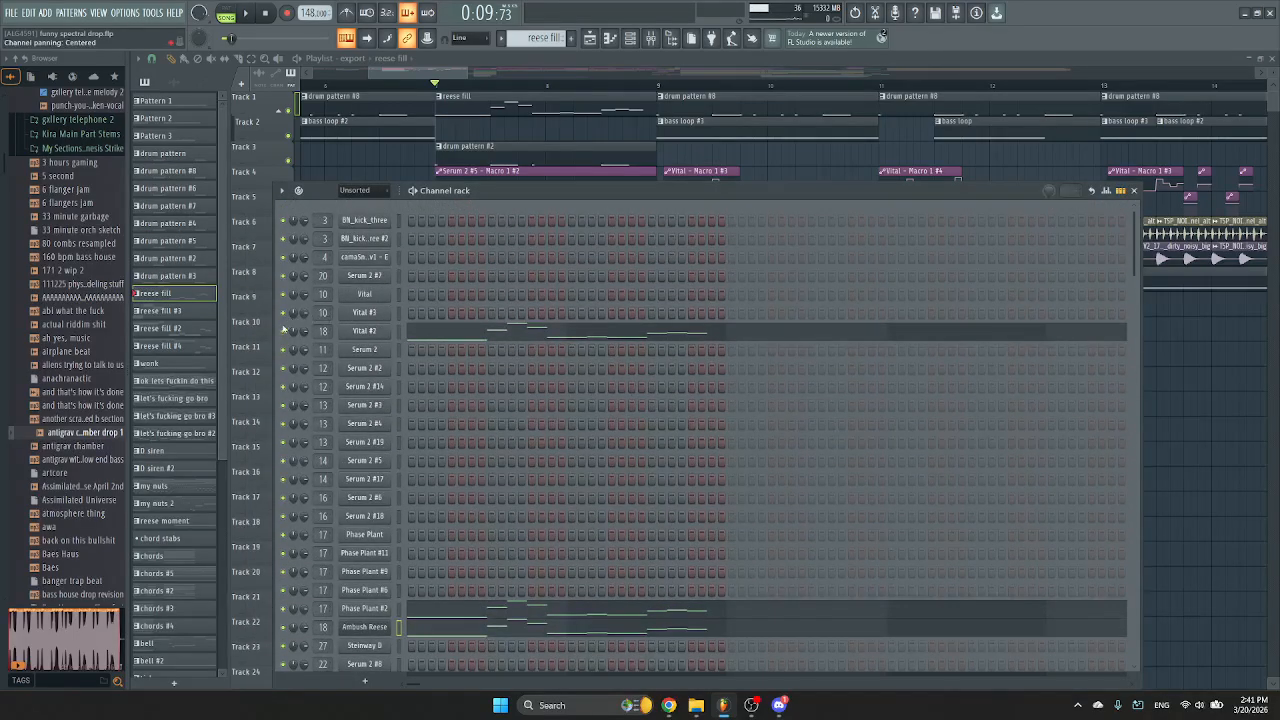
pyautogui.scroll(-2, 517, 340)
pyautogui.press('space')
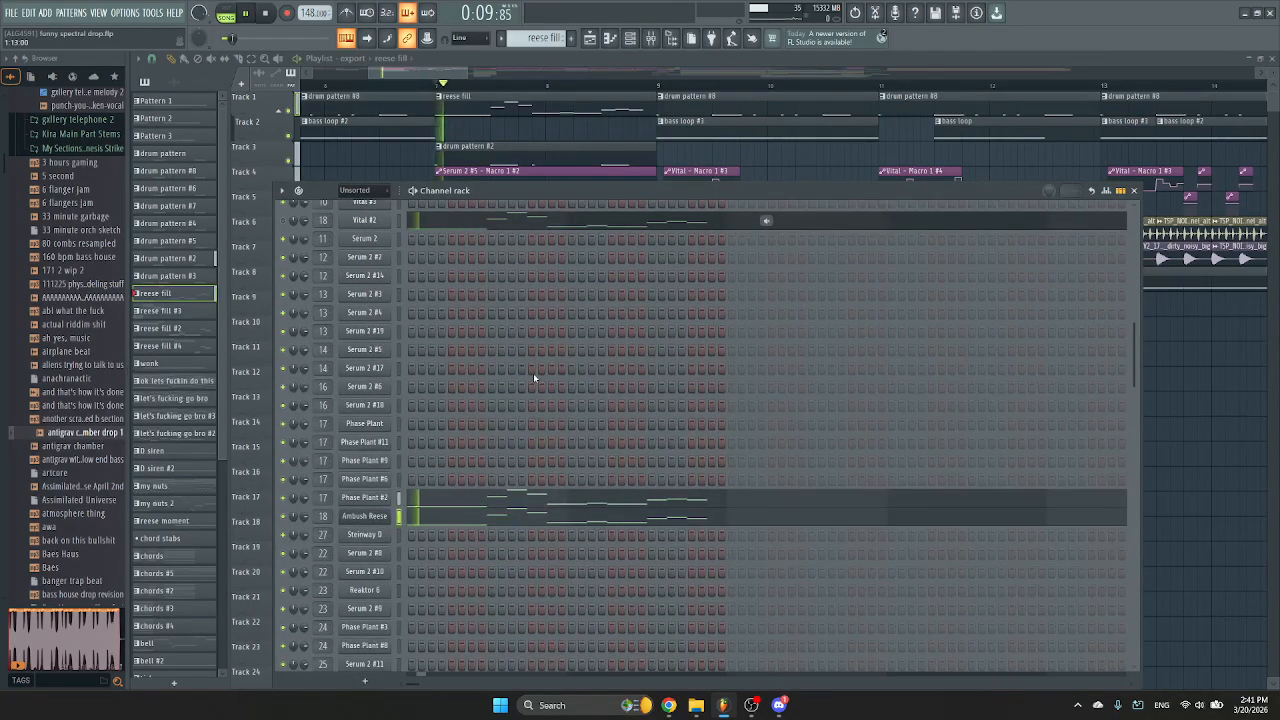
pyautogui.click(650, 38)
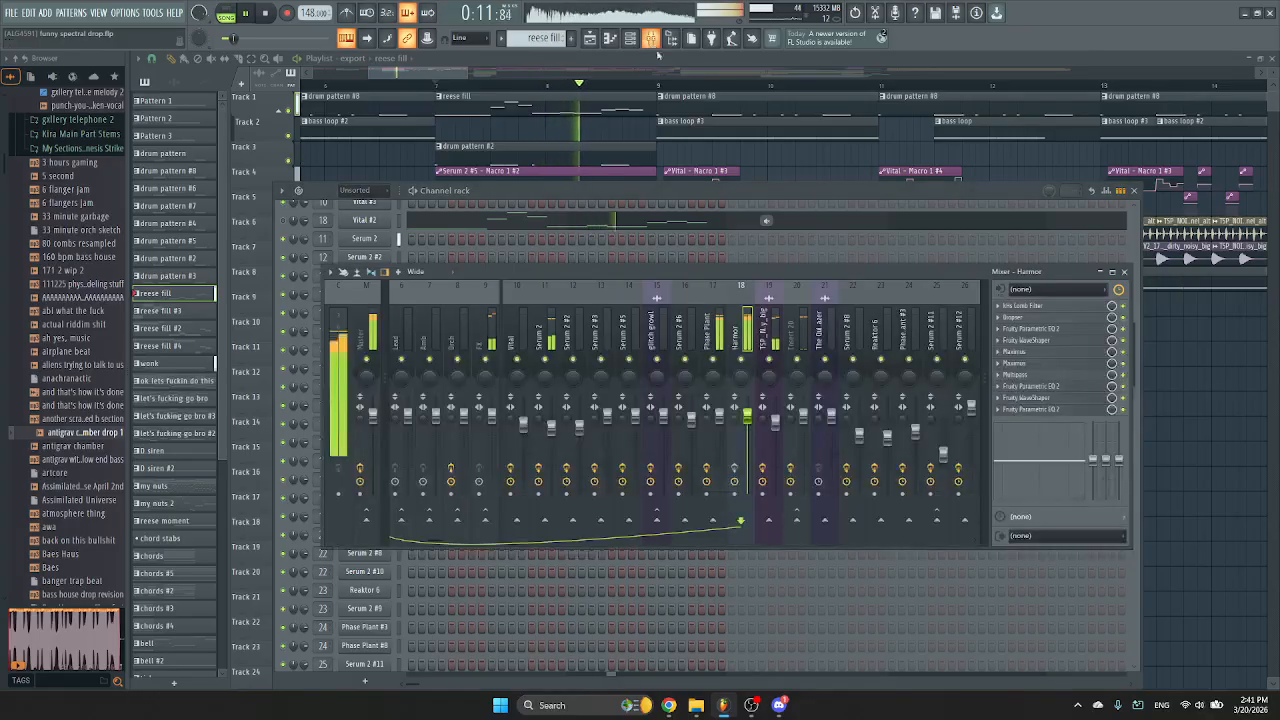
pyautogui.press('space')
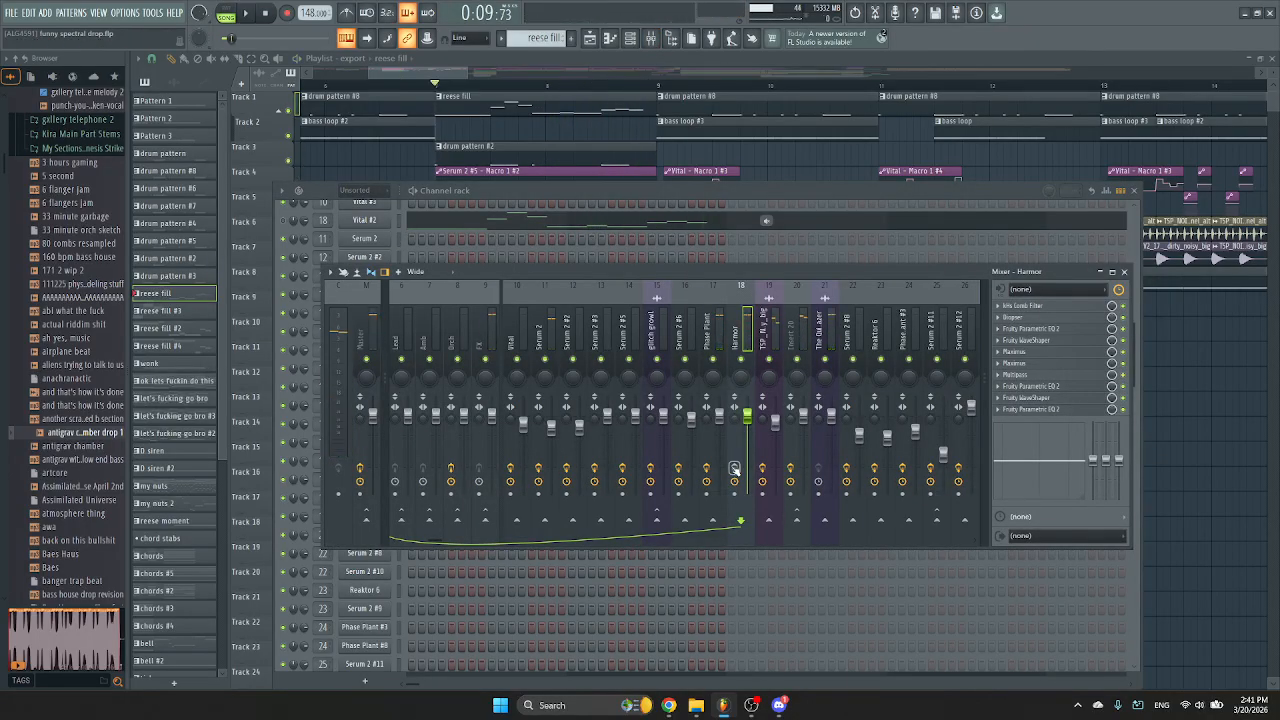
pyautogui.click(497, 200)
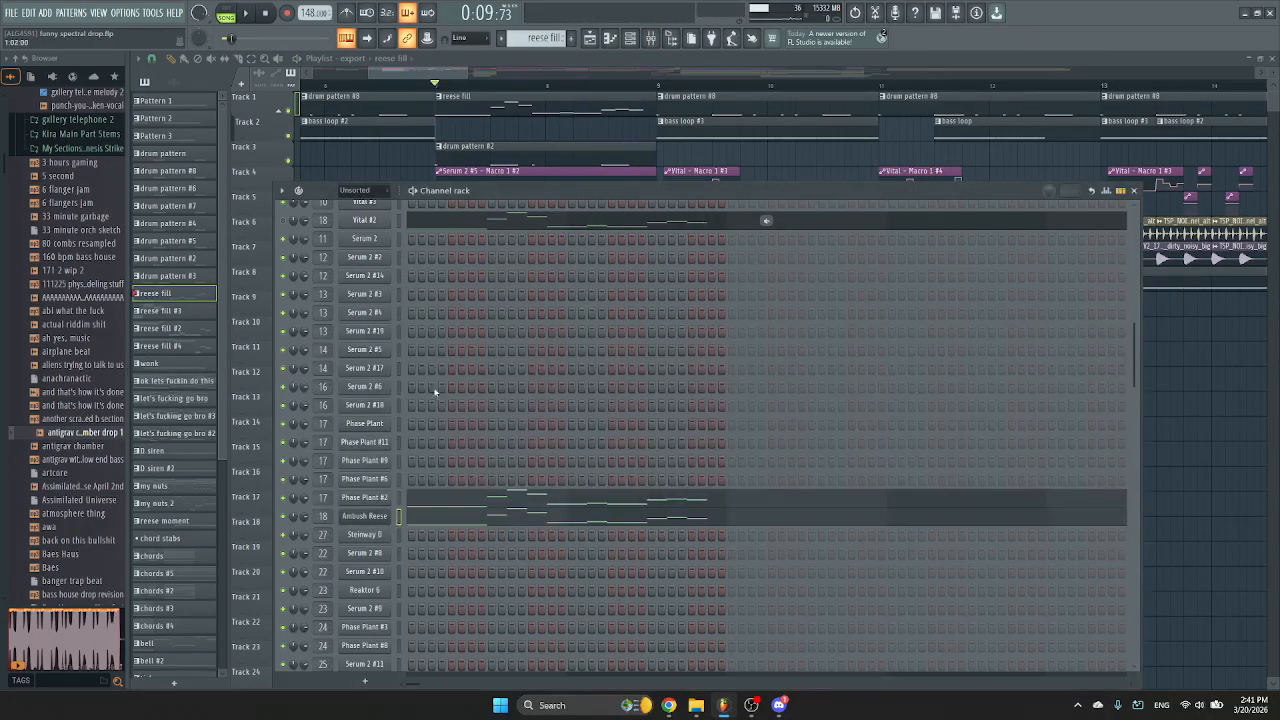
# Show the spectral display in the Ambush Reese Harmor patch, play the fill to watch it, and close the synth.
pyautogui.click(365, 516)
pyautogui.click(879, 403)
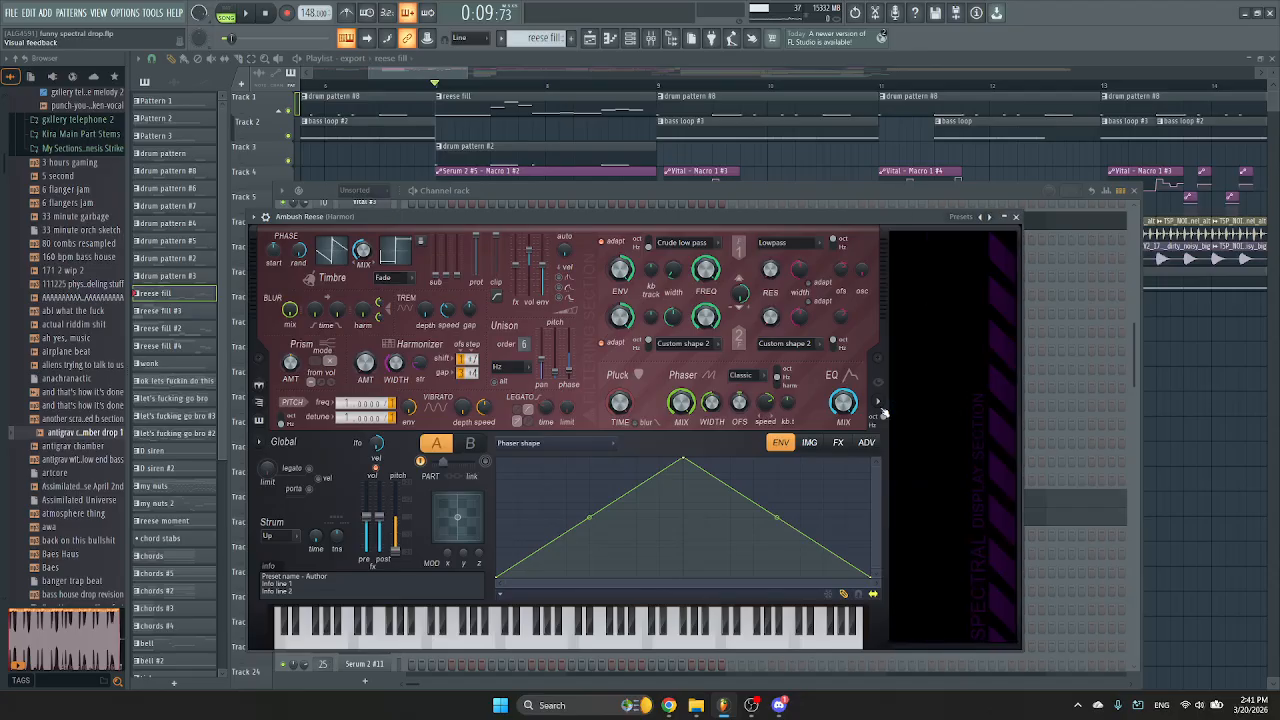
pyautogui.press('space')
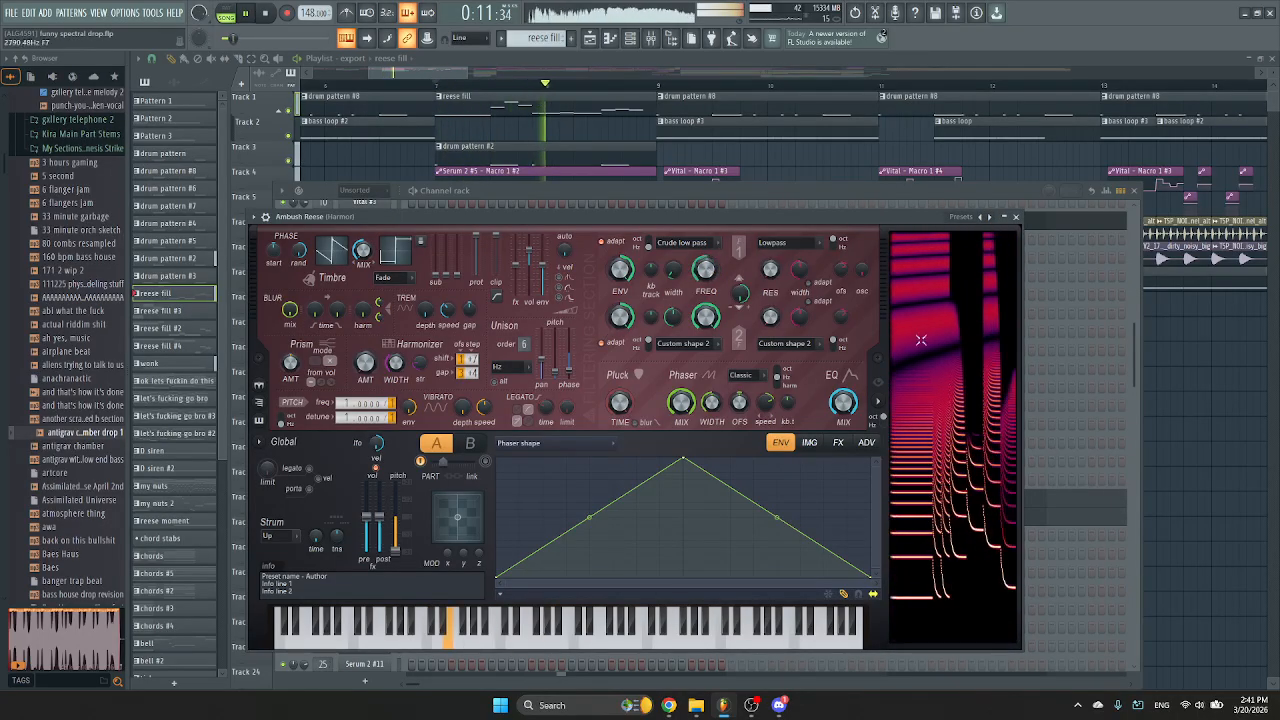
pyautogui.press('space')
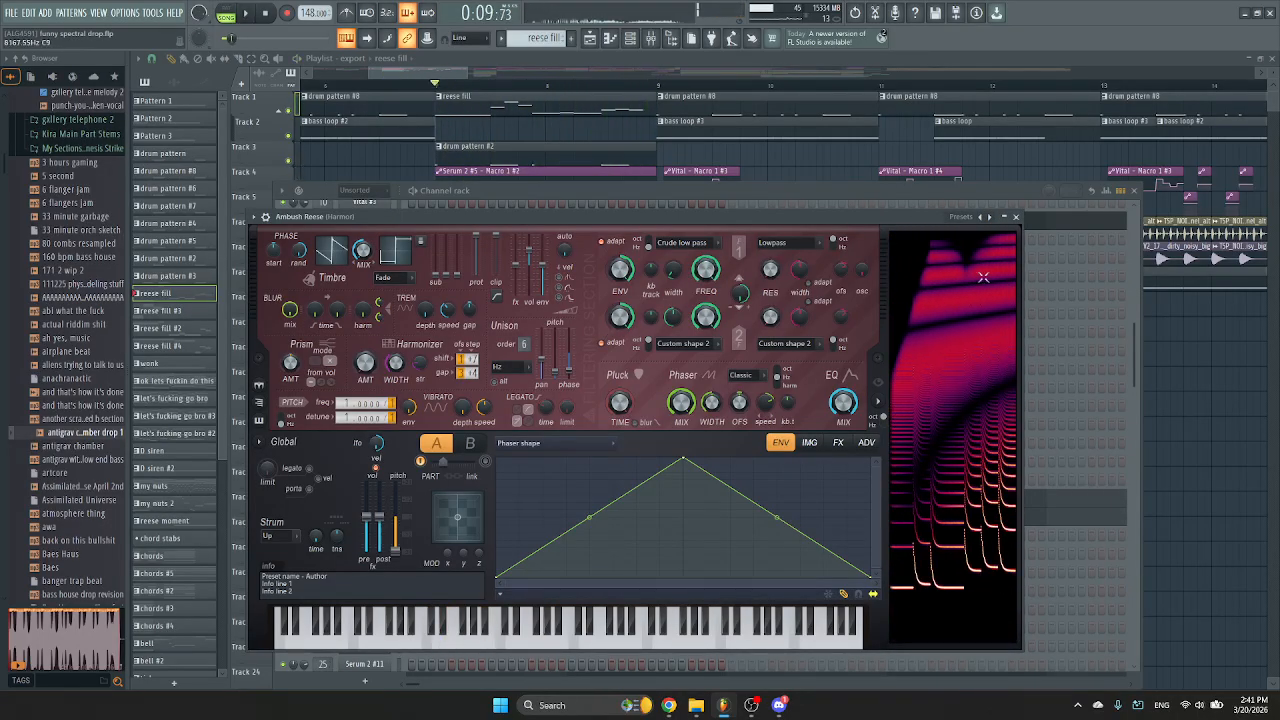
pyautogui.click(1017, 217)
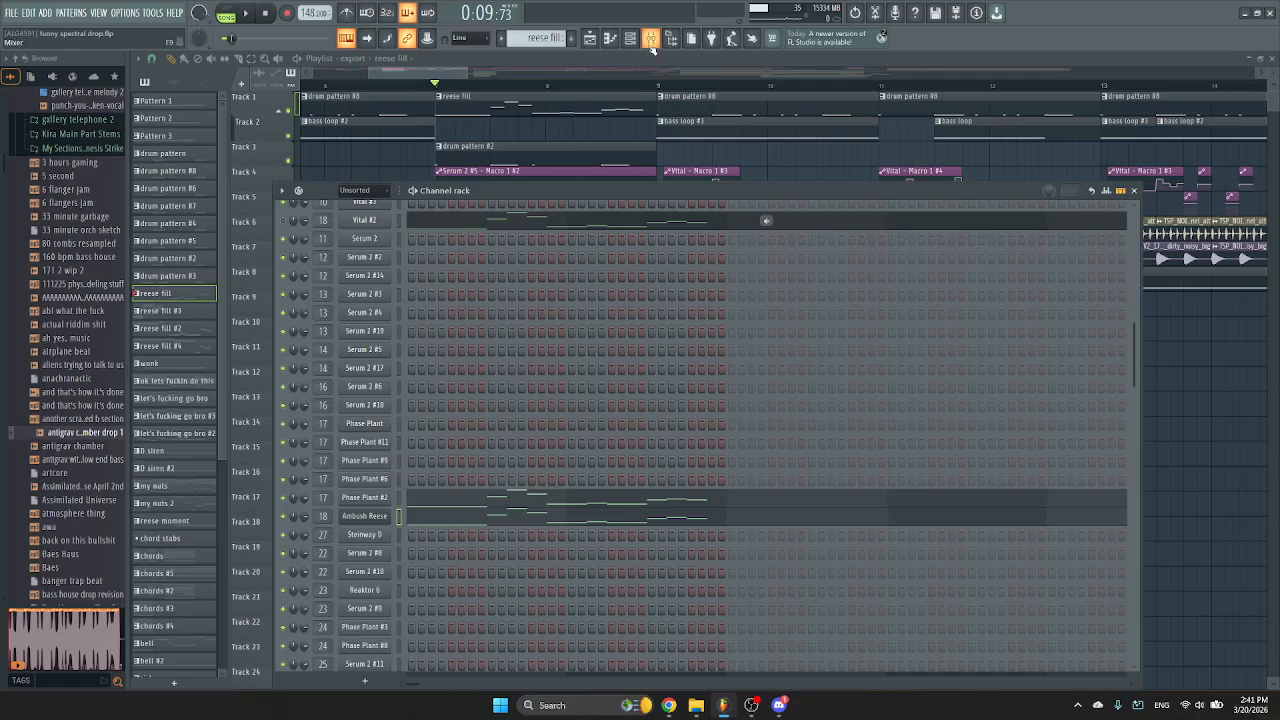
# Bypass every Harmor track effect after the comb filter, play the fill, then replay it with the second effect slot enabled.
pyautogui.click(651, 42)
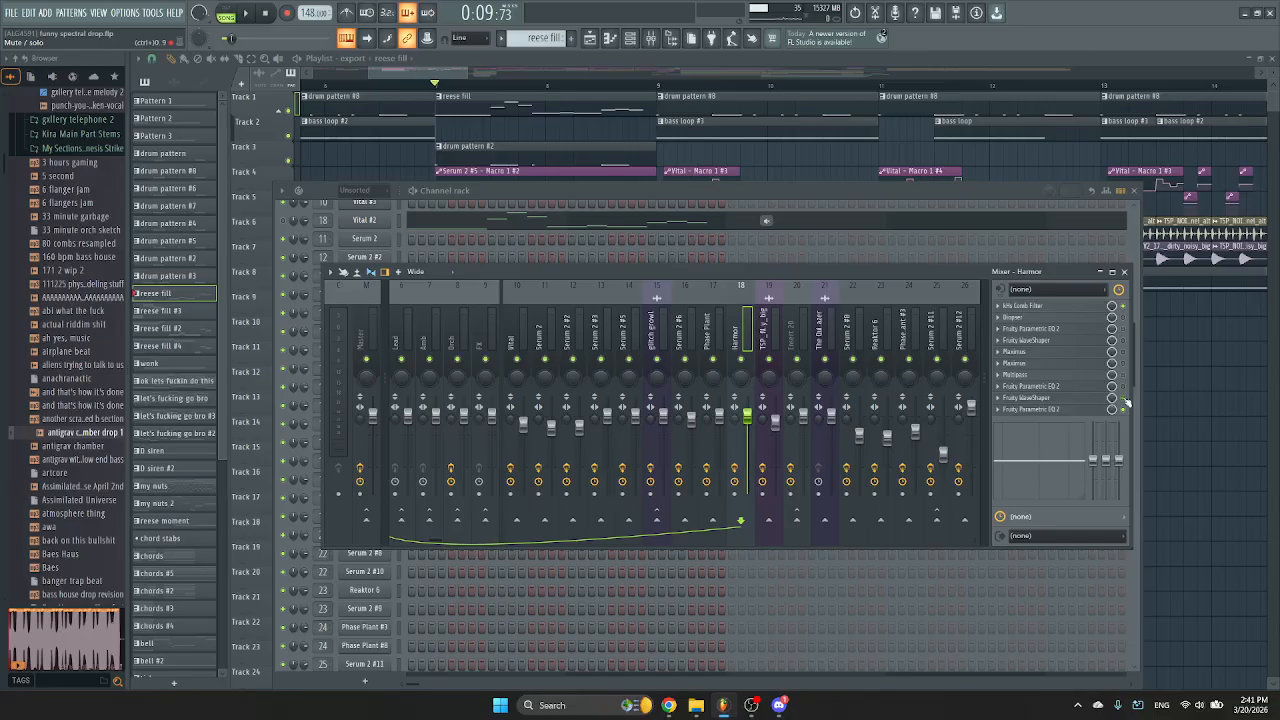
pyautogui.press('space')
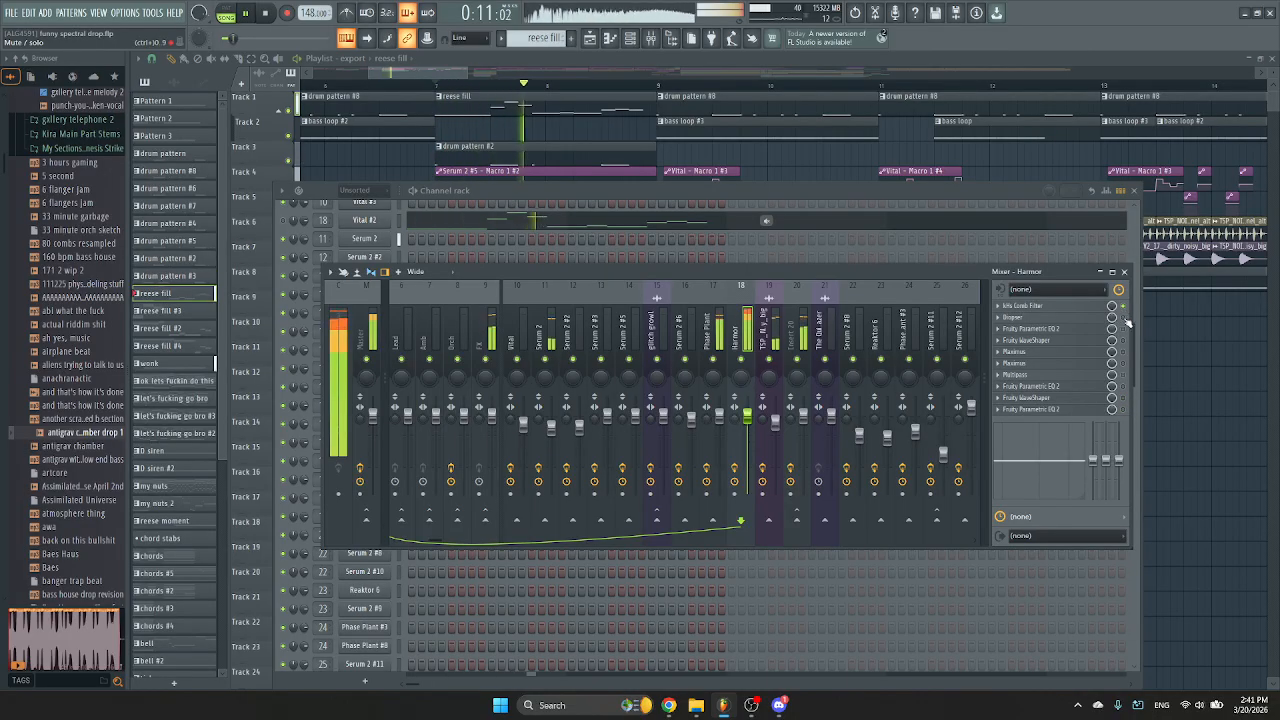
pyautogui.press('space')
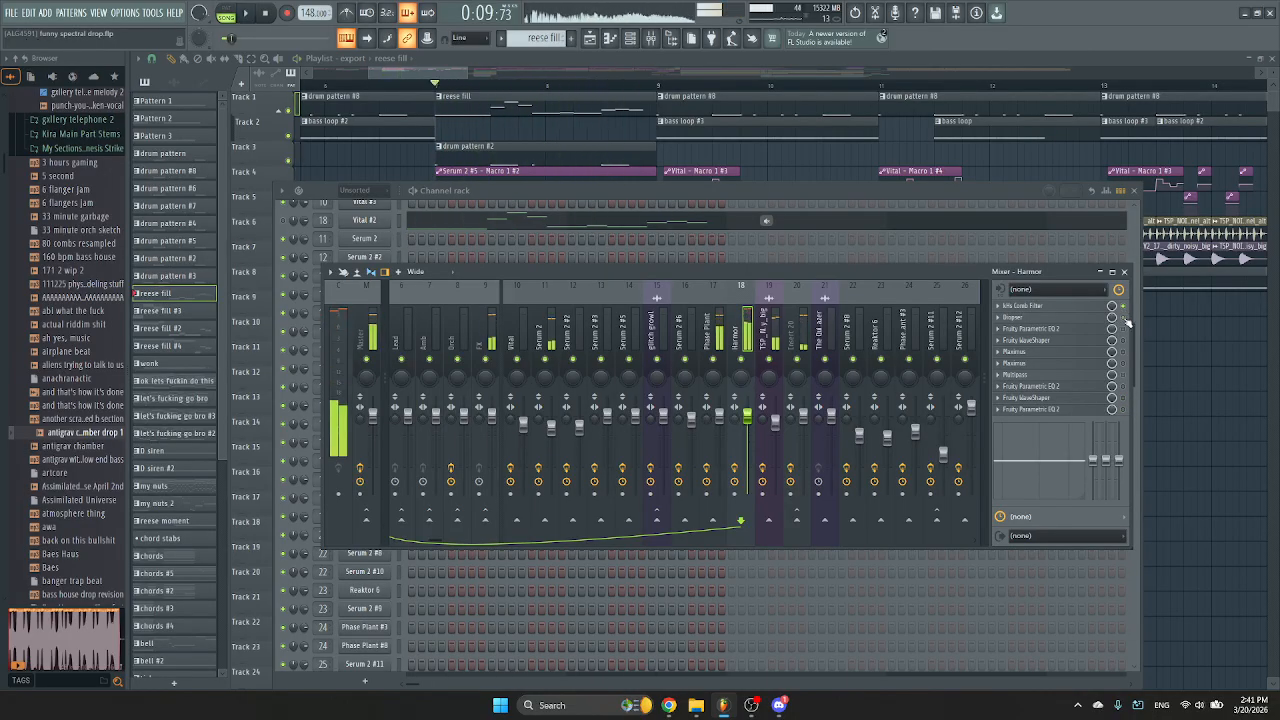
pyautogui.press('space')
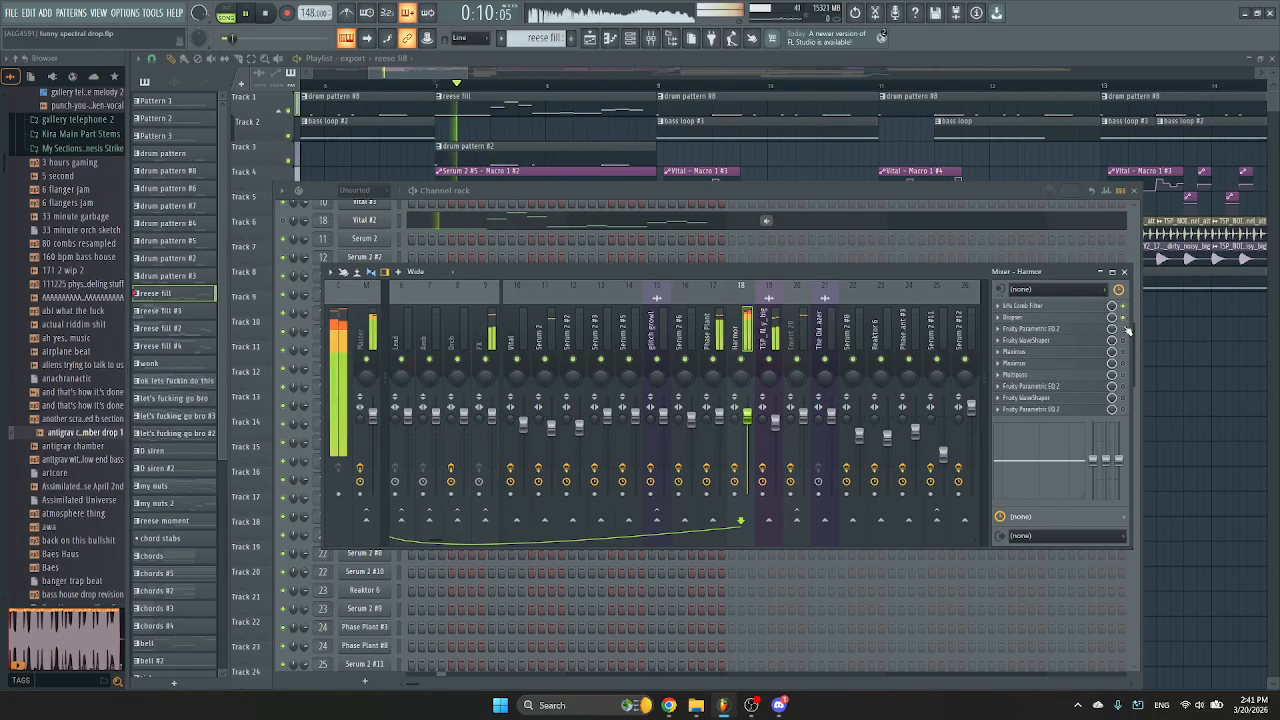
# Re-enable the Harmor track's first Fruity Parametric EQ 2 and Fruity WaveShaper in turn, viewing each curve while playing the fill.
pyautogui.click(1040, 328)
pyautogui.press('space')
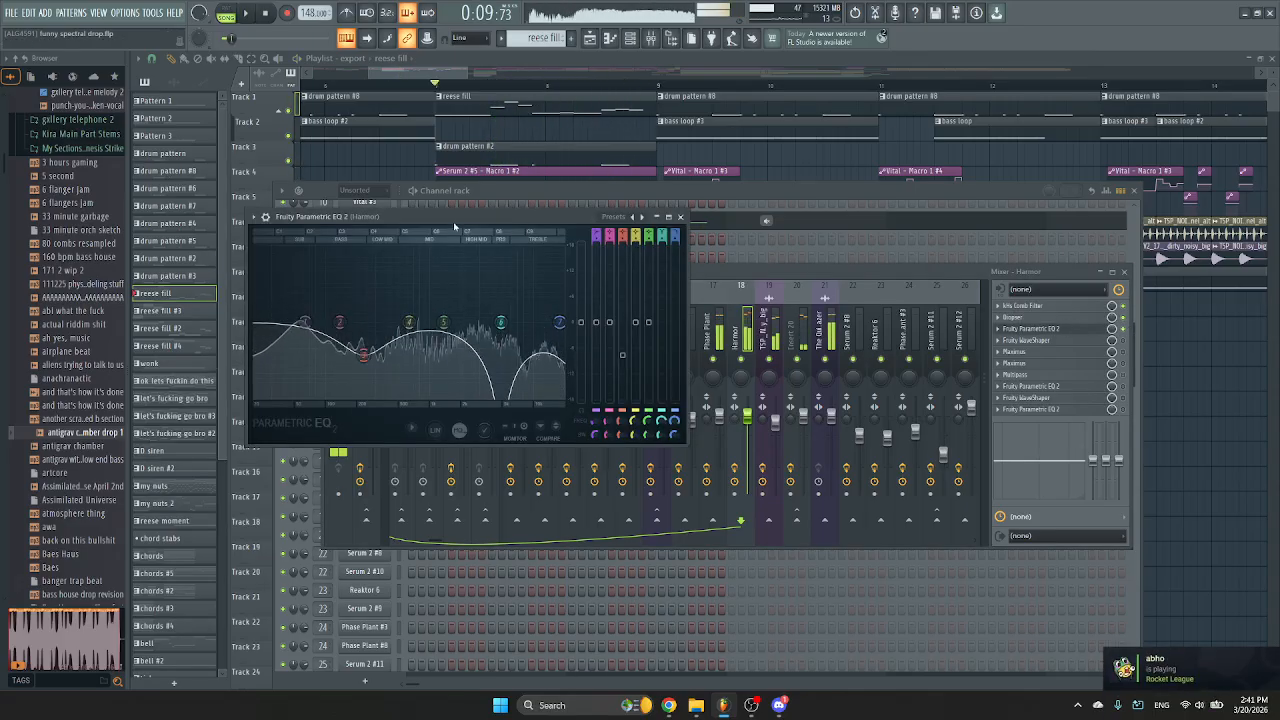
pyautogui.press('space')
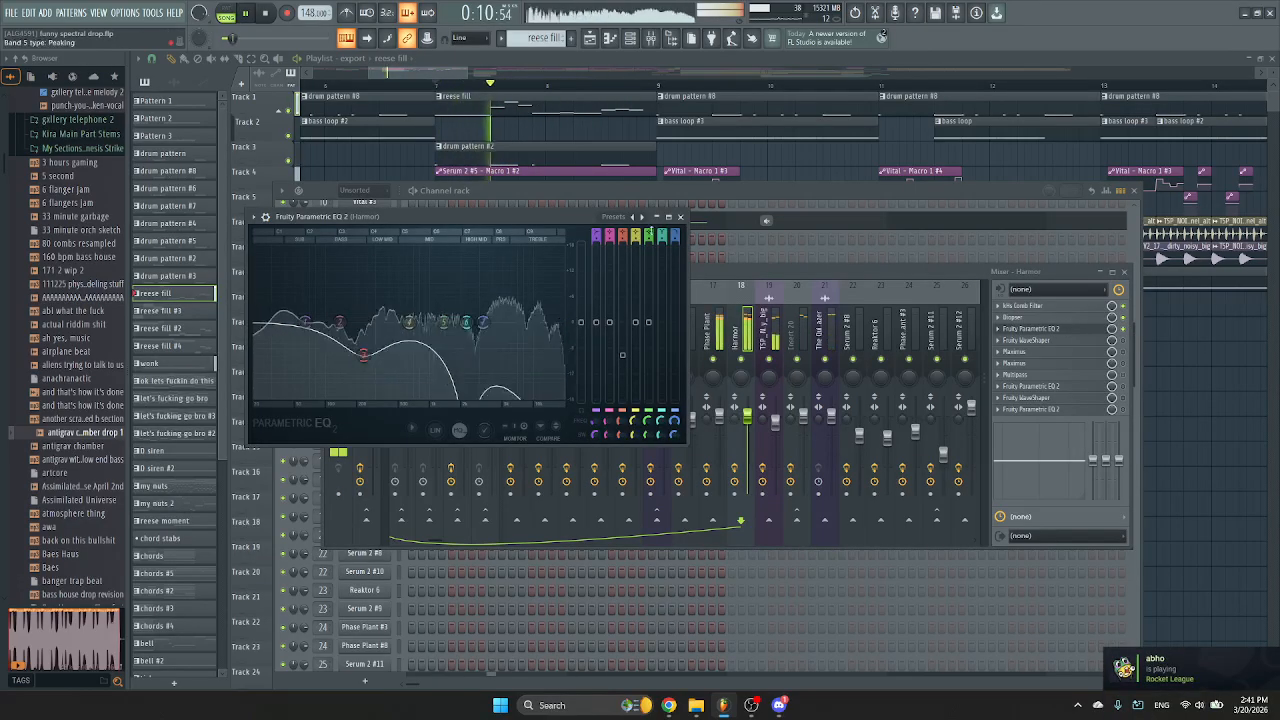
pyautogui.click(680, 216)
pyautogui.press('space')
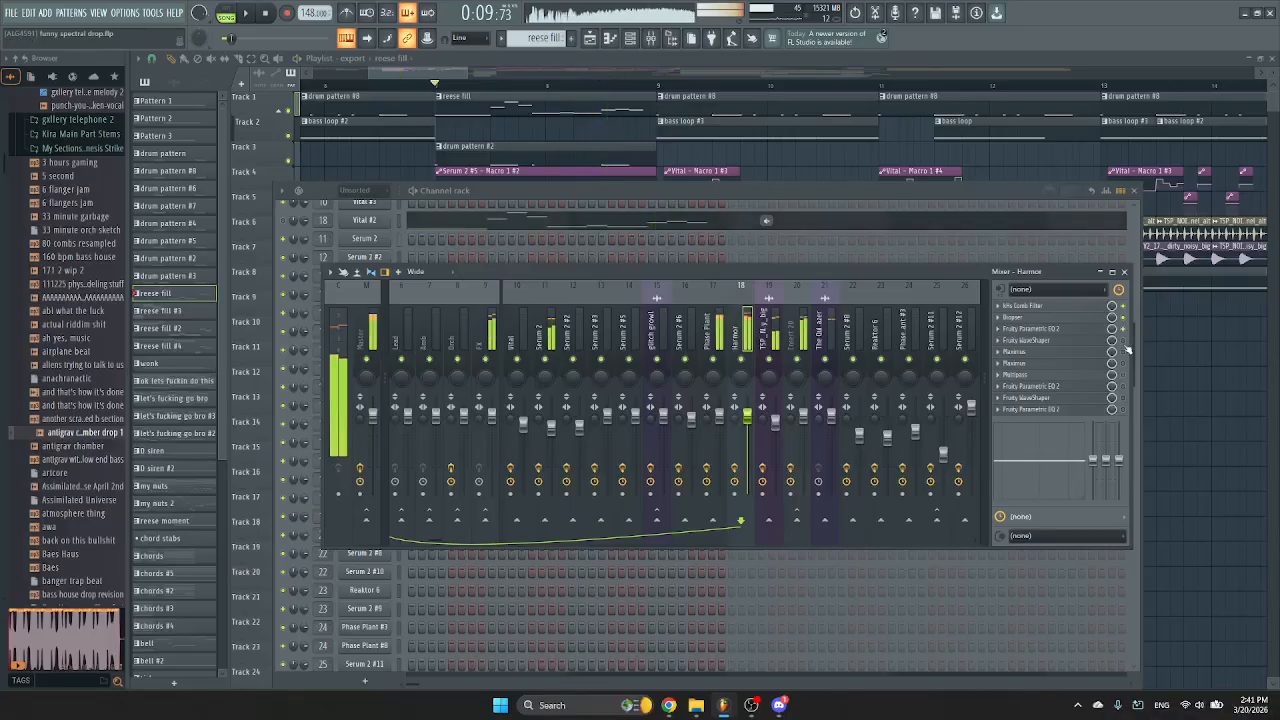
pyautogui.press('space')
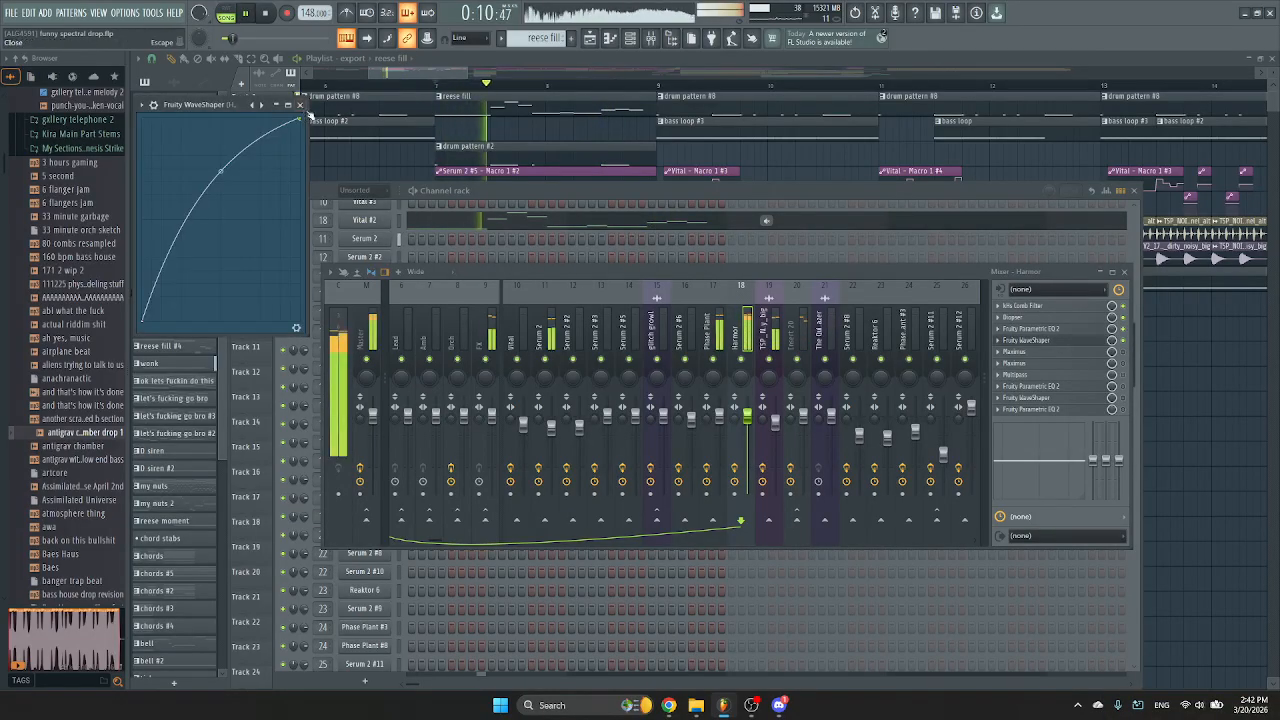
pyautogui.press('space')
# Re-enable the first Maximus on the Harmor track and inspect its band settings while playing the reese fill.
pyautogui.click(1122, 352)
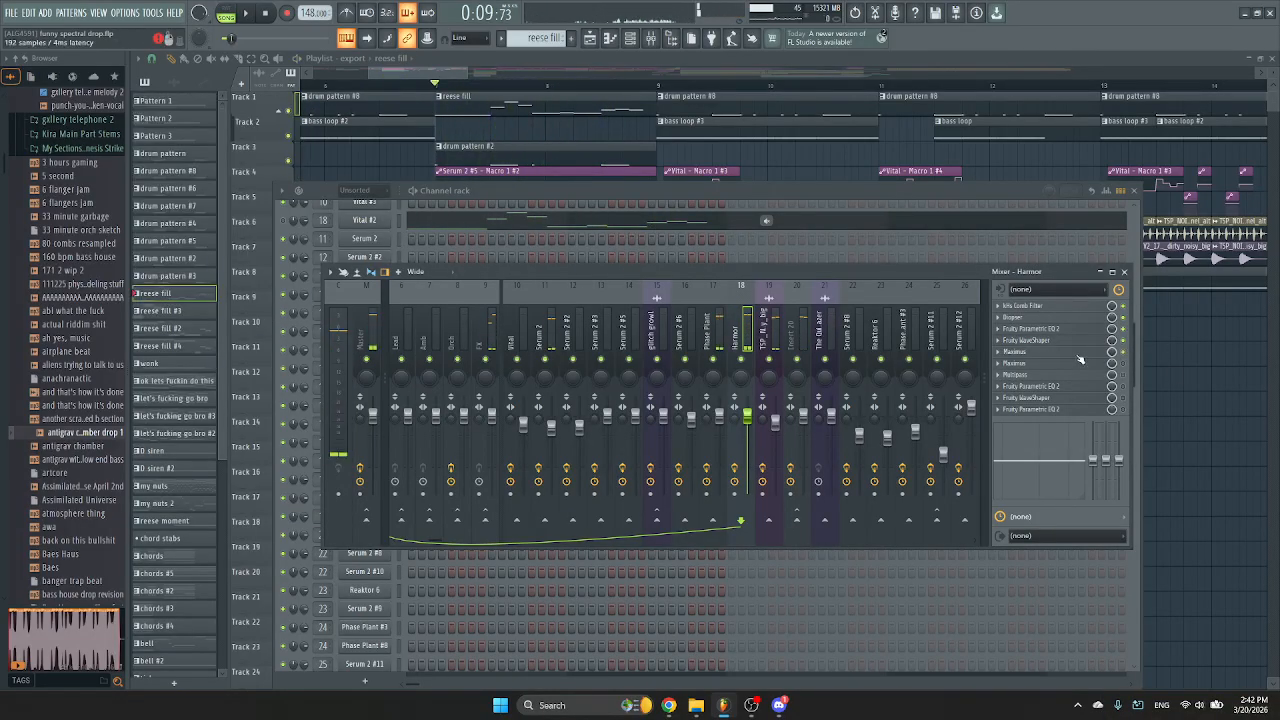
pyautogui.click(1052, 353)
pyautogui.press('space')
pyautogui.click(205, 328)
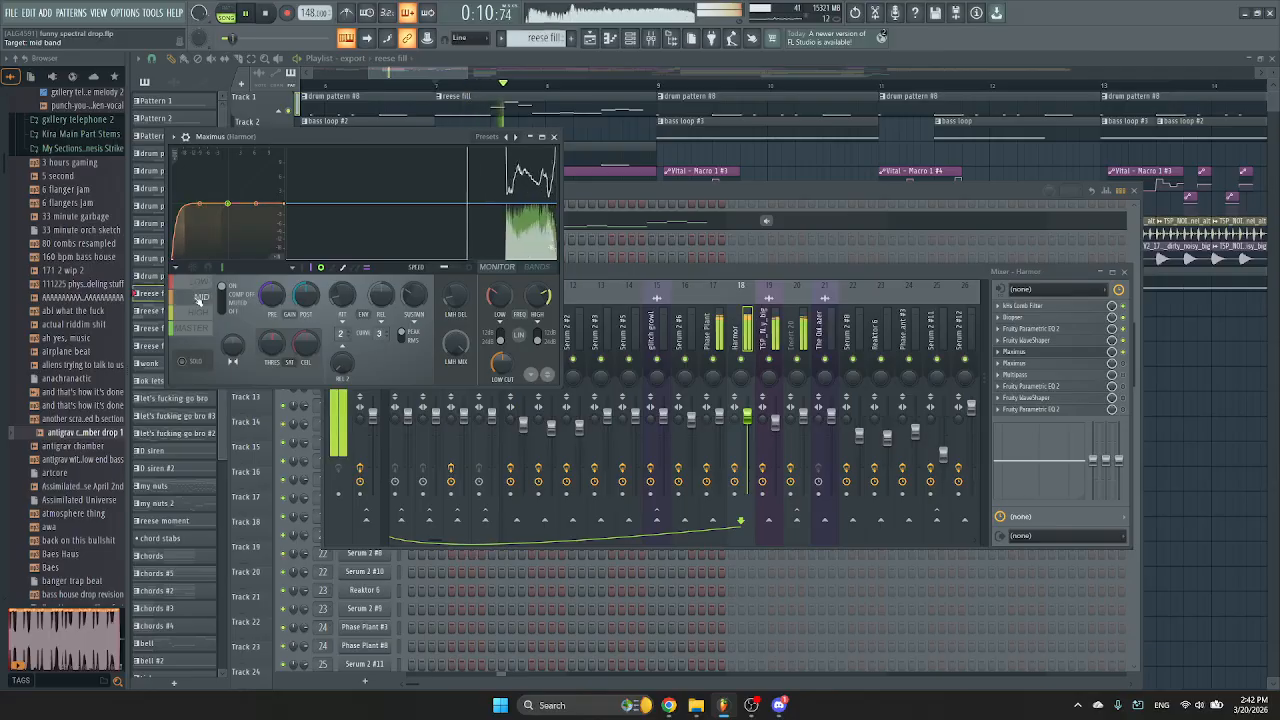
pyautogui.click(1052, 352)
pyautogui.press('space')
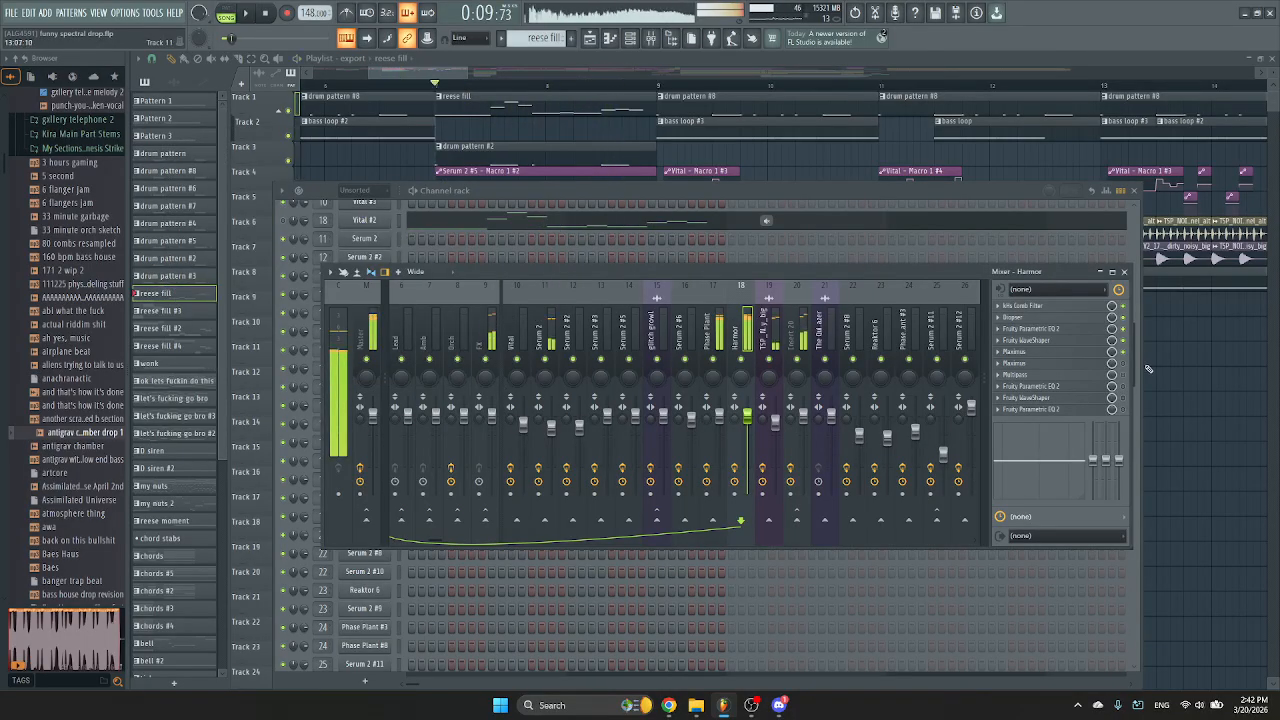
# Re-enable the second Maximus on the Harmor track, view its high band while the fill plays, then close it.
pyautogui.click(1037, 364)
pyautogui.press('space')
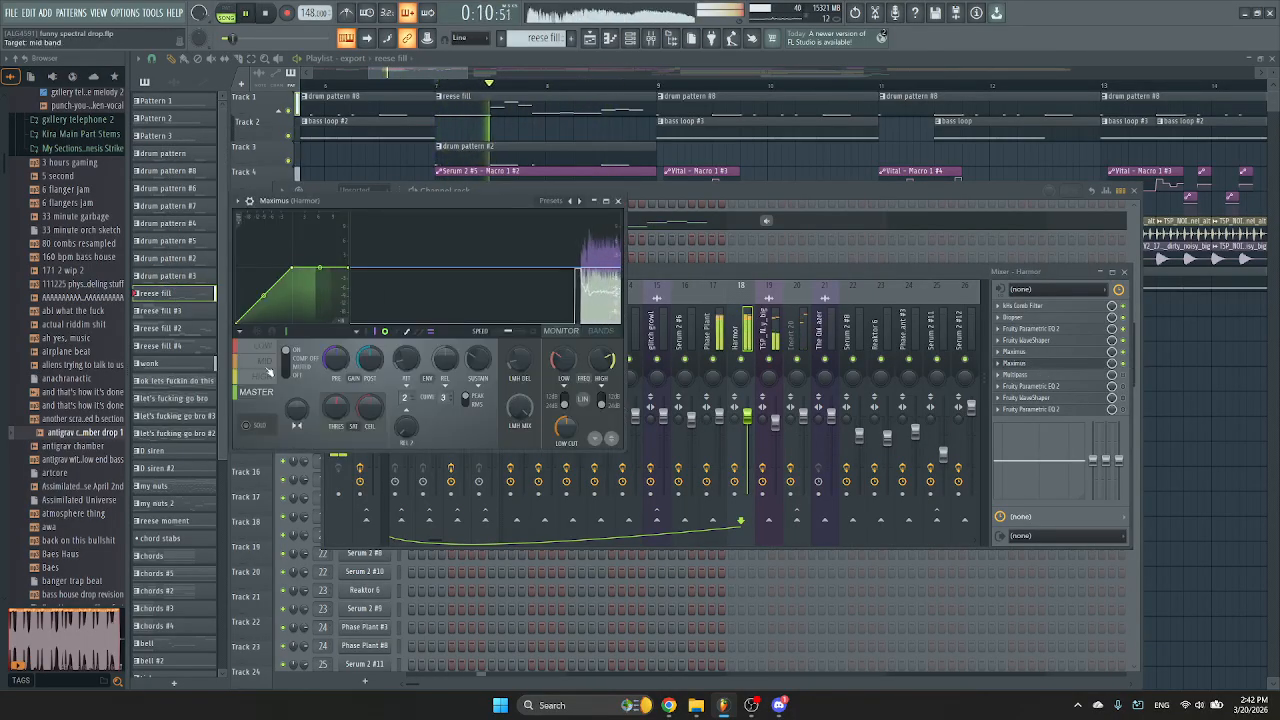
pyautogui.click(268, 380)
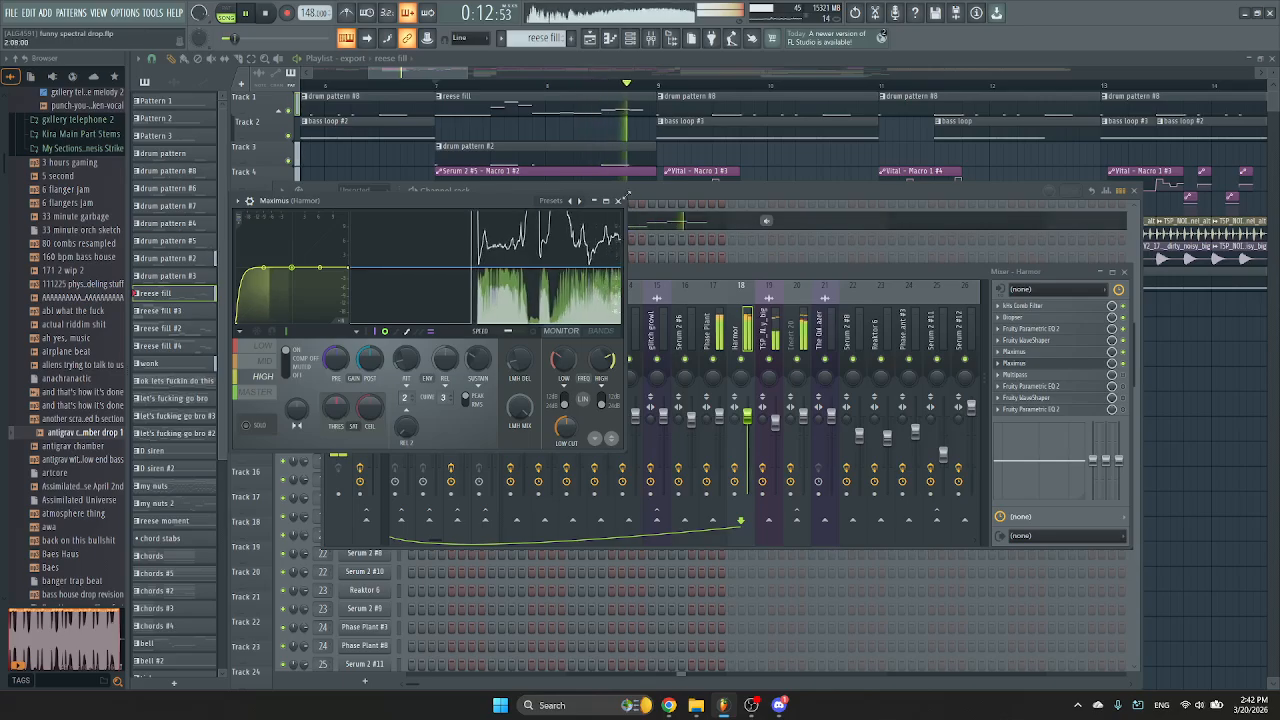
pyautogui.click(1045, 364)
pyautogui.press('space')
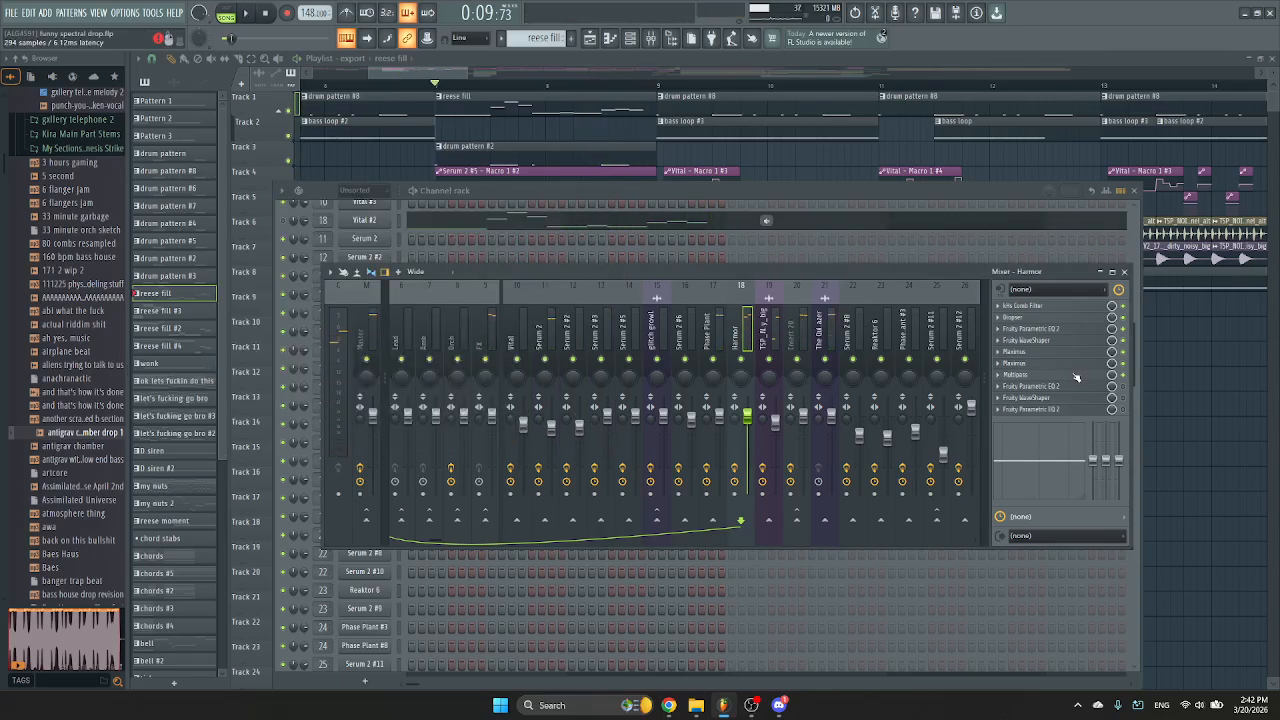
# Examine the distortion, chorus, Haas, ring mod and dynamics modules in Multipass on the Harmor track, then play the fill through it.
pyautogui.click(1076, 377)
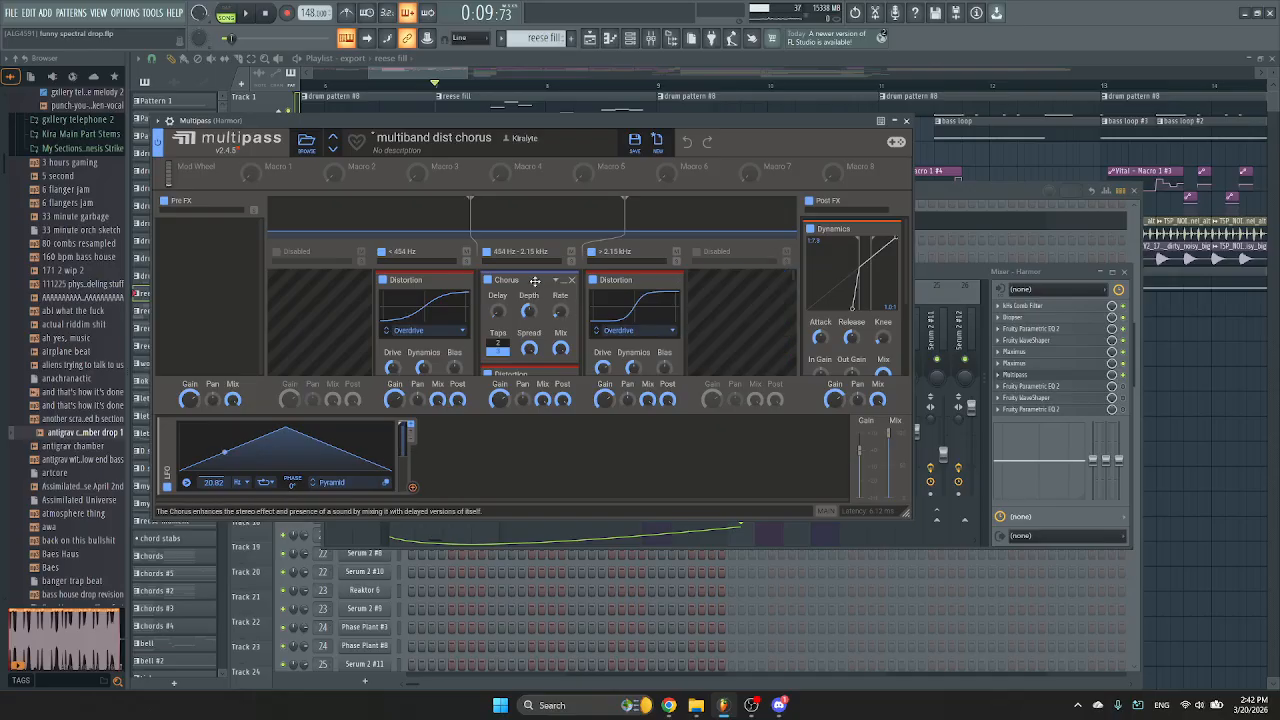
pyautogui.scroll(-5, 535, 281)
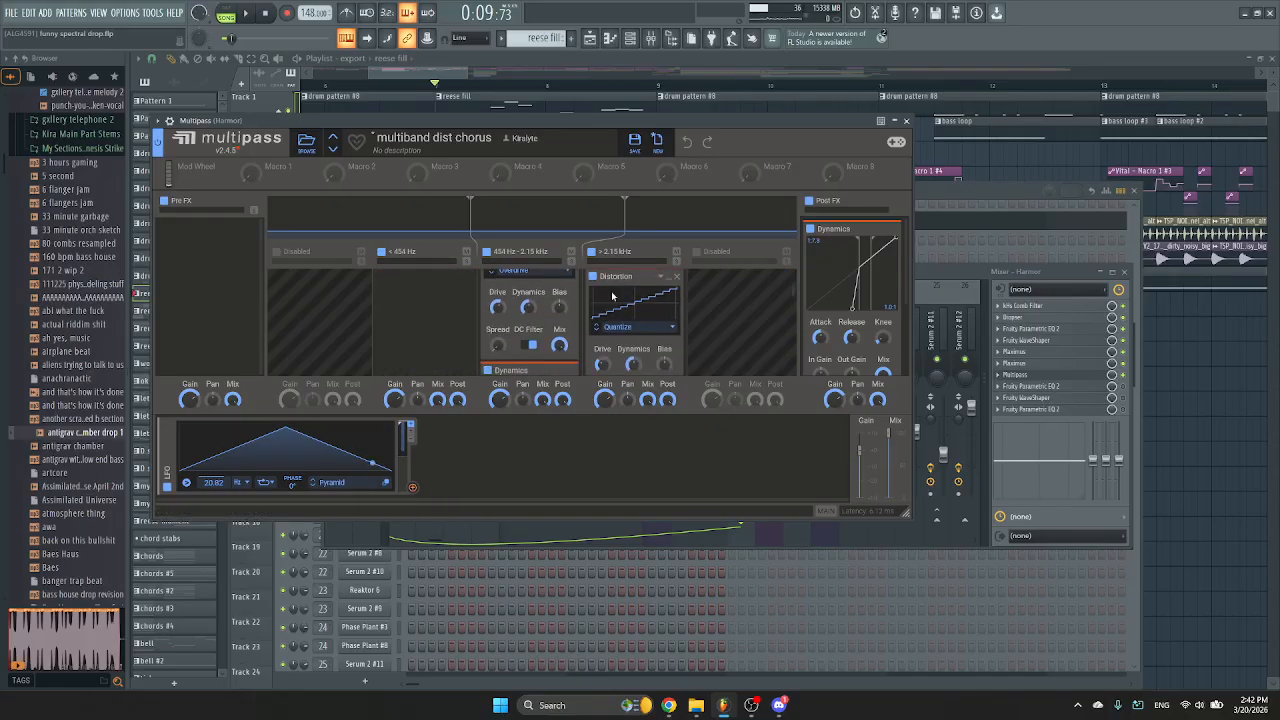
pyautogui.scroll(-4, 728, 315)
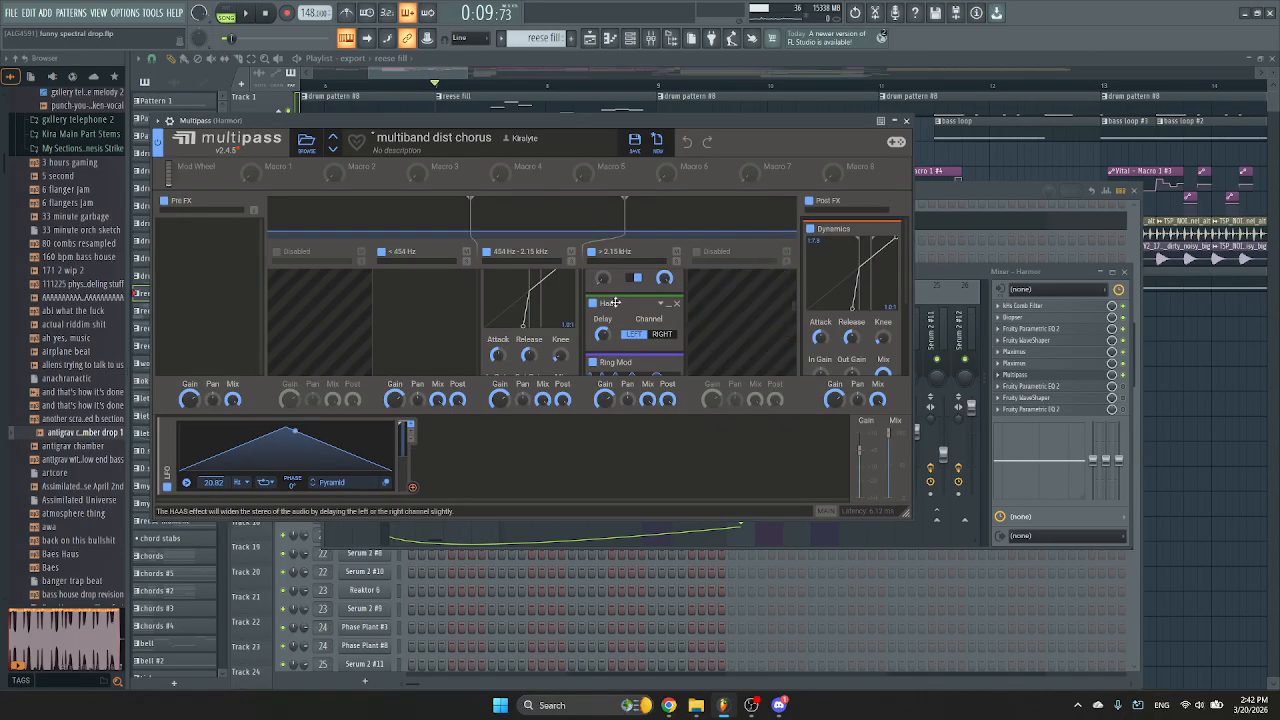
pyautogui.scroll(-1, 613, 302)
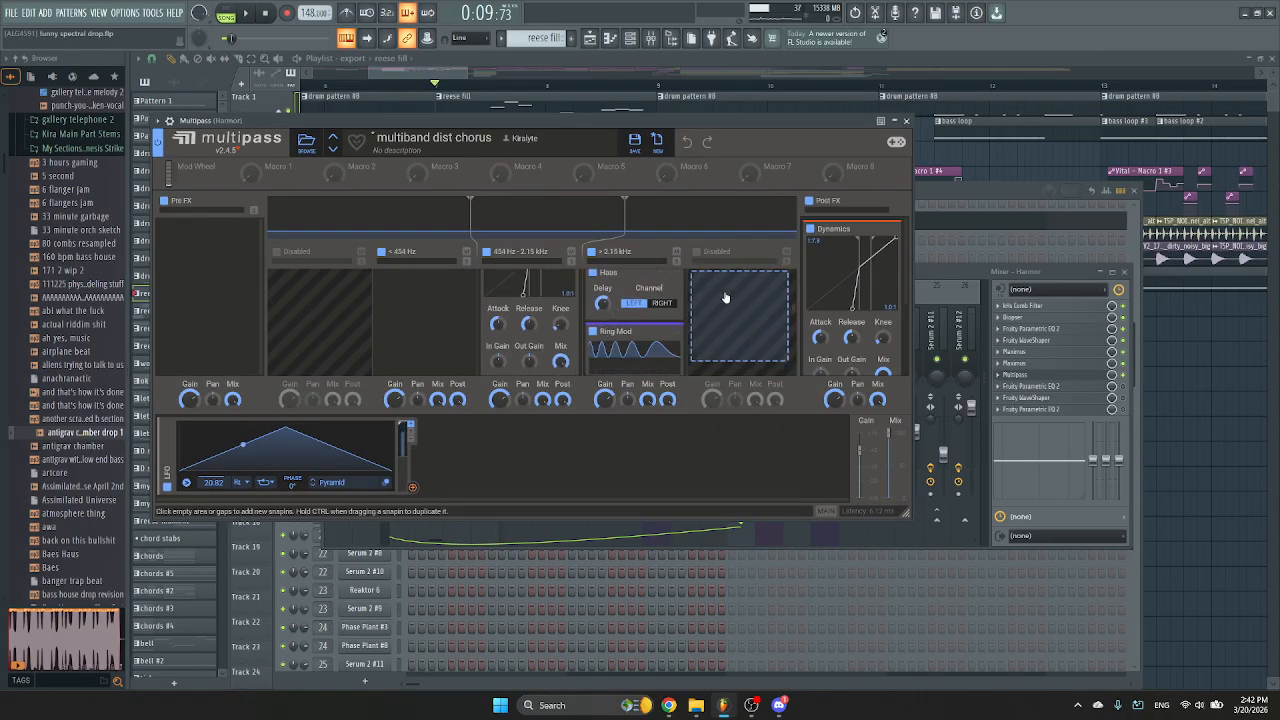
pyautogui.scroll(-2, 726, 297)
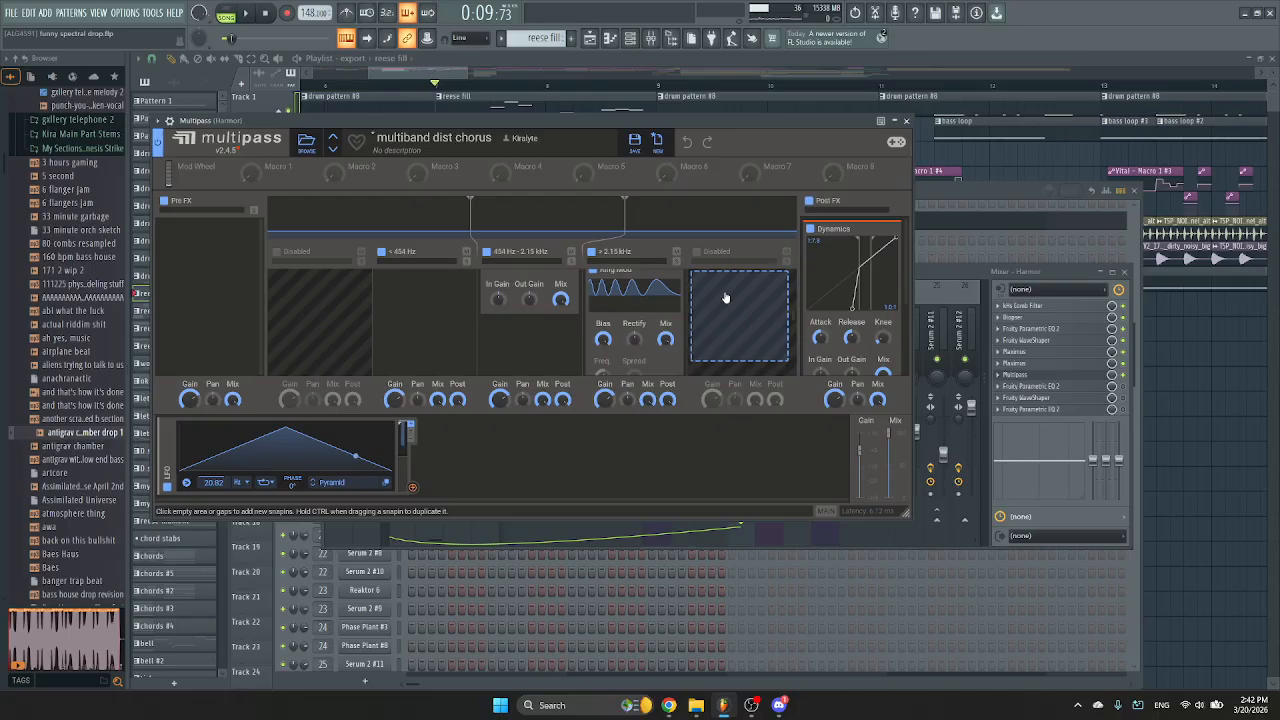
pyautogui.scroll(-3, 726, 297)
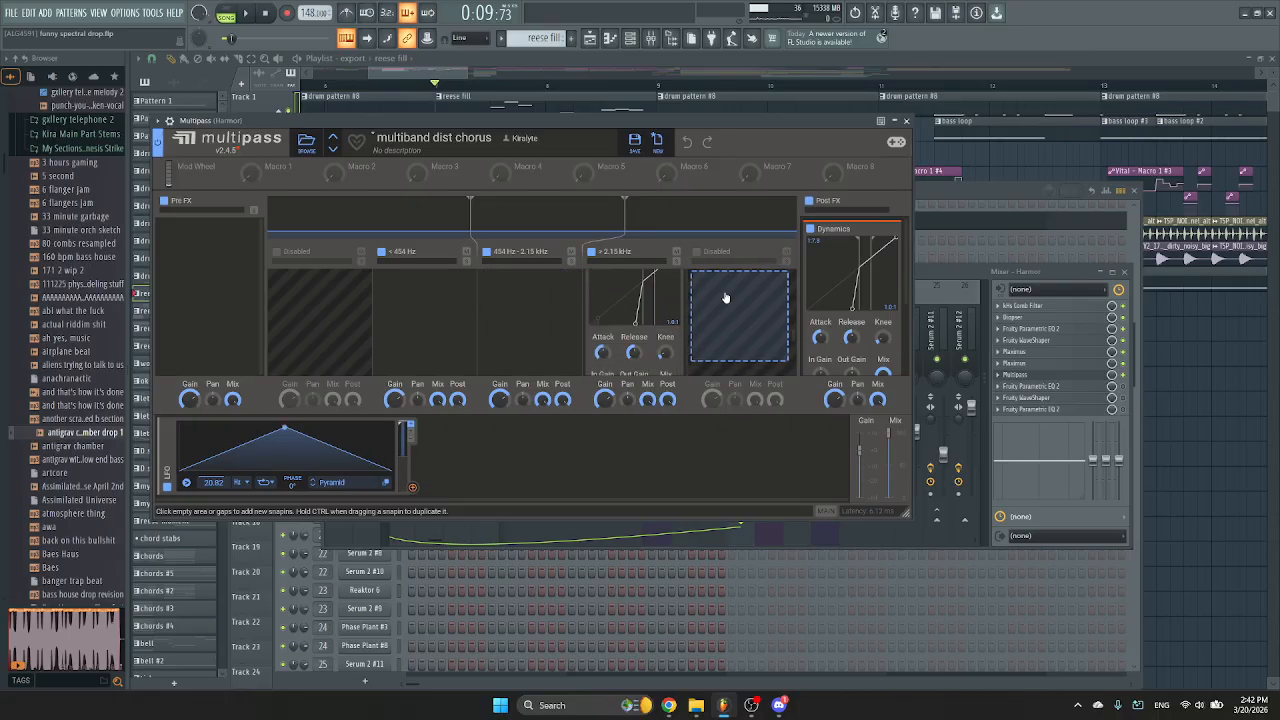
pyautogui.scroll(-5, 726, 298)
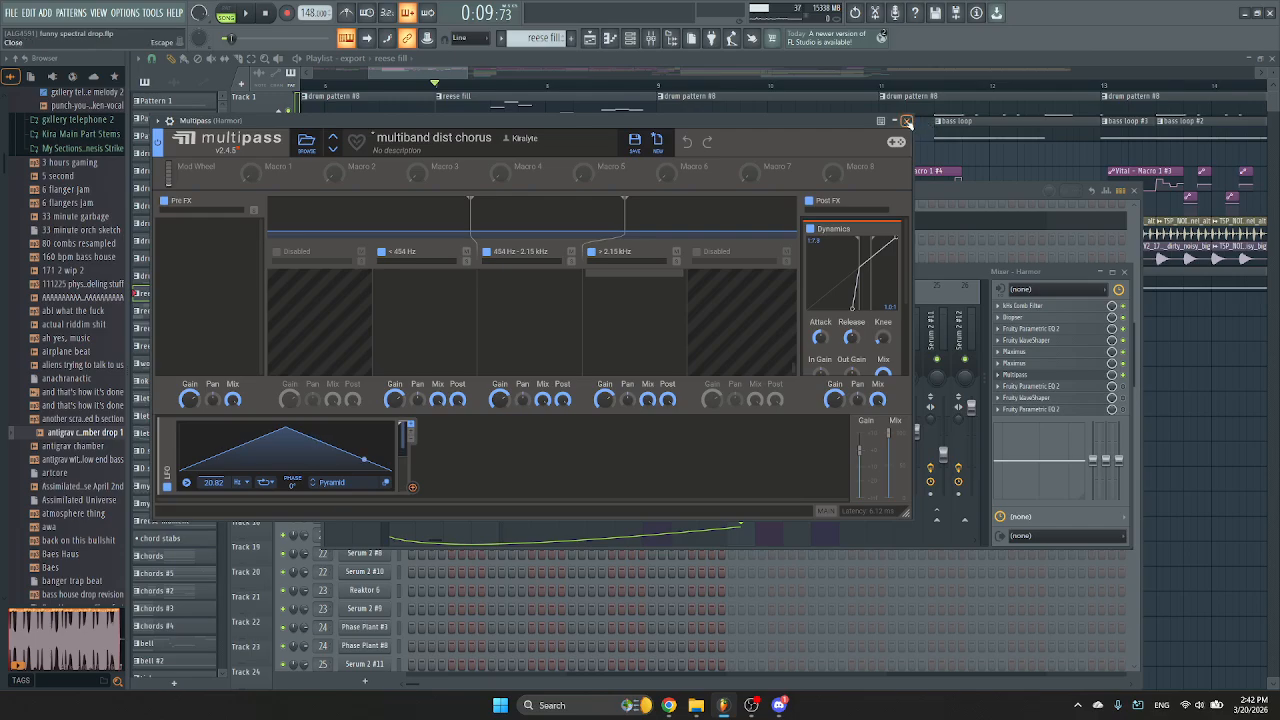
pyautogui.click(906, 121)
pyautogui.press('space')
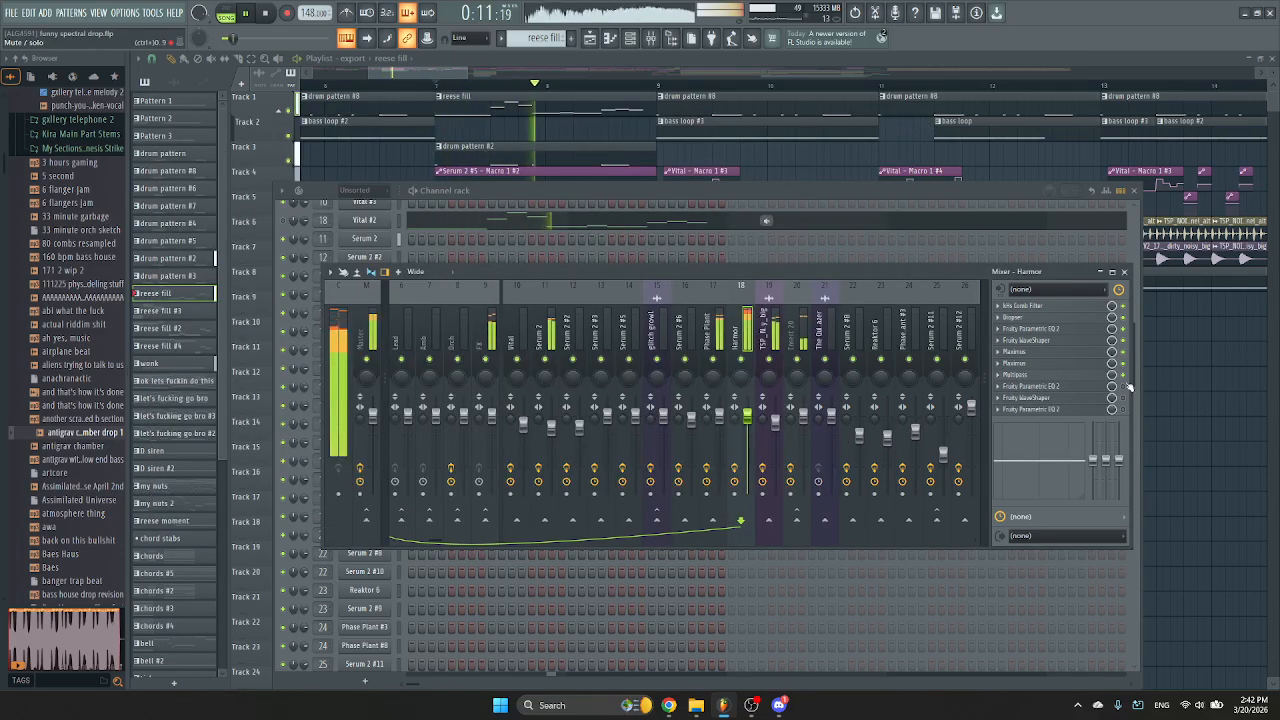
pyautogui.press('space')
# Re-enable the Harmor track's second Fruity Parametric EQ 2 and second Fruity WaveShaper, viewing the EQ curve and playing the reese fill.
pyautogui.click(1031, 386)
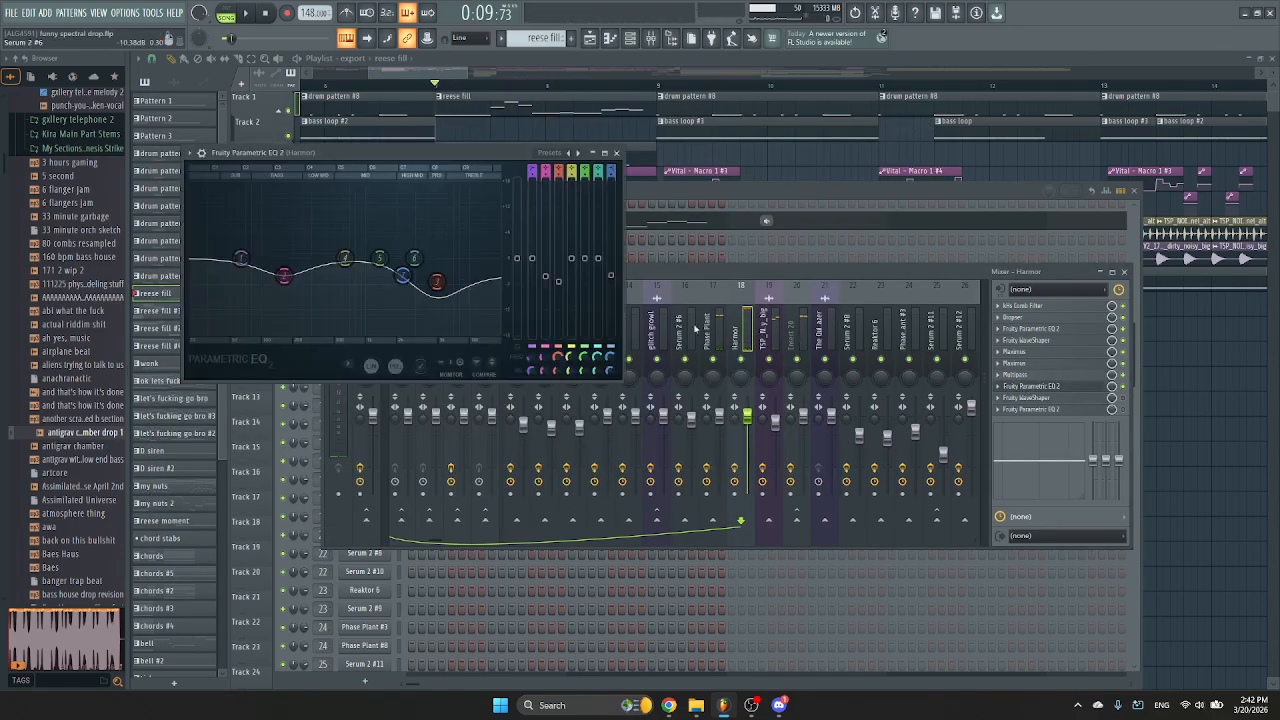
pyautogui.click(618, 153)
pyautogui.press('space')
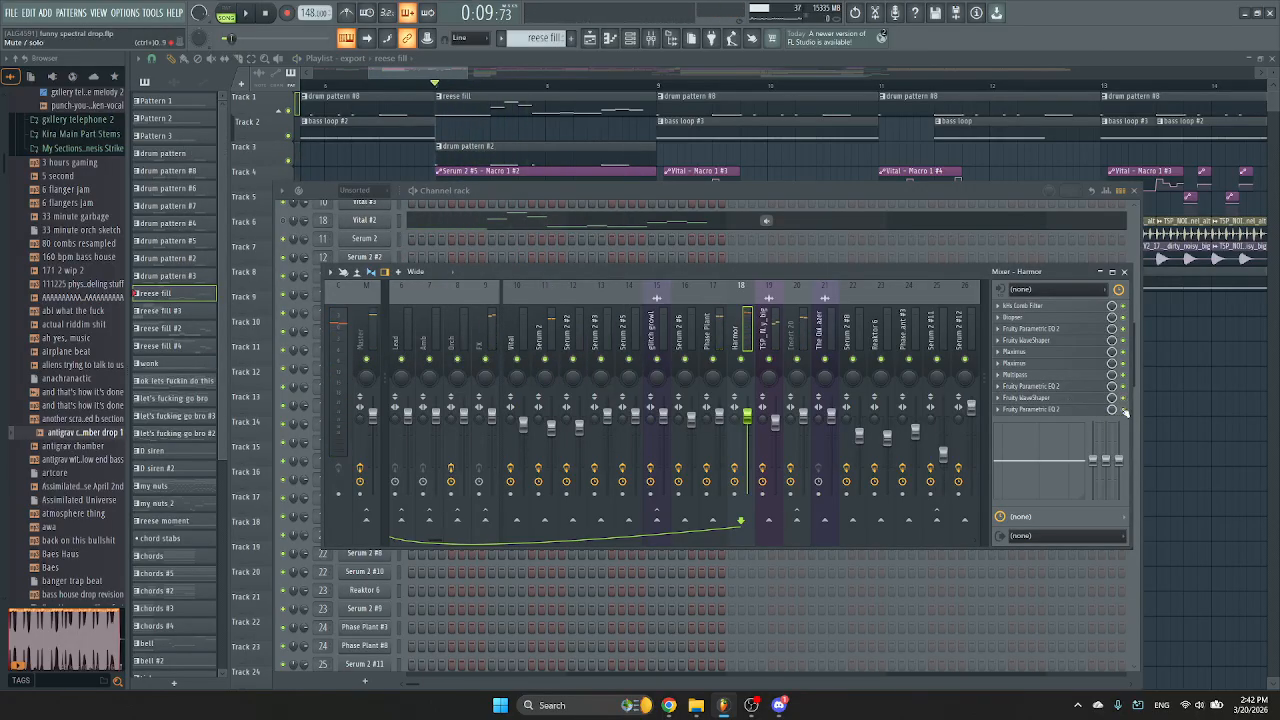
pyautogui.press('space')
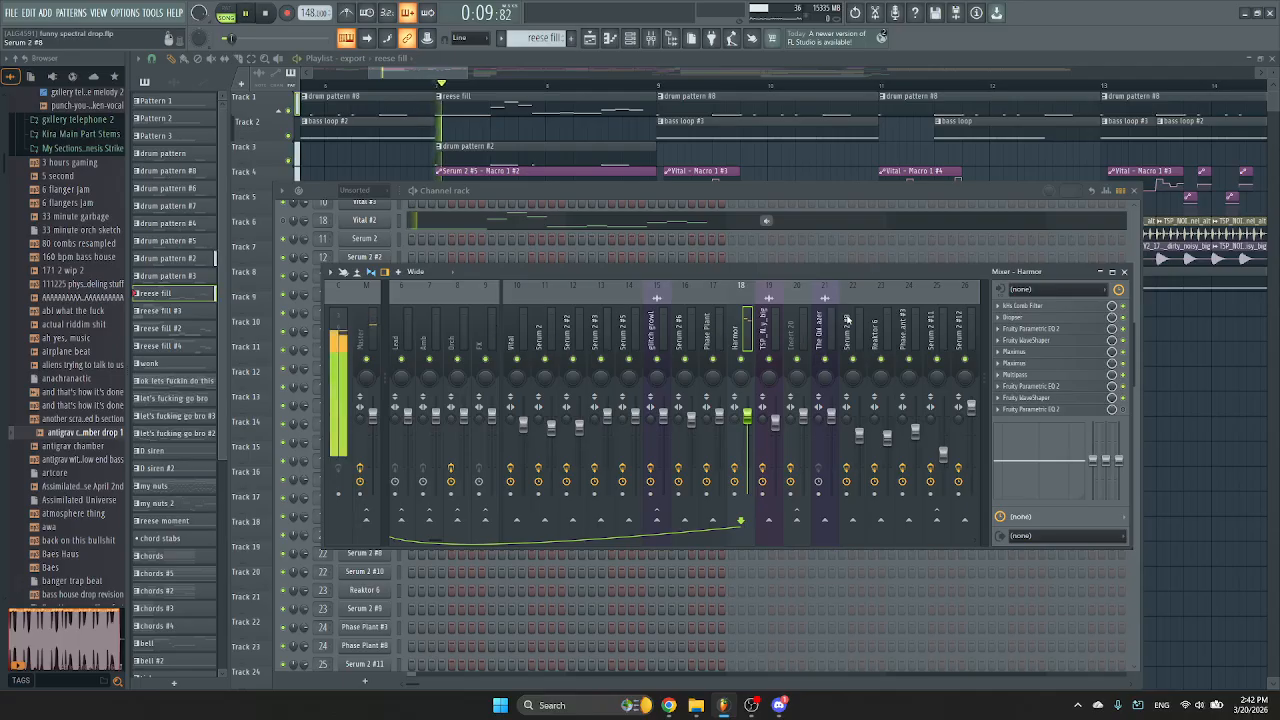
pyautogui.press('space')
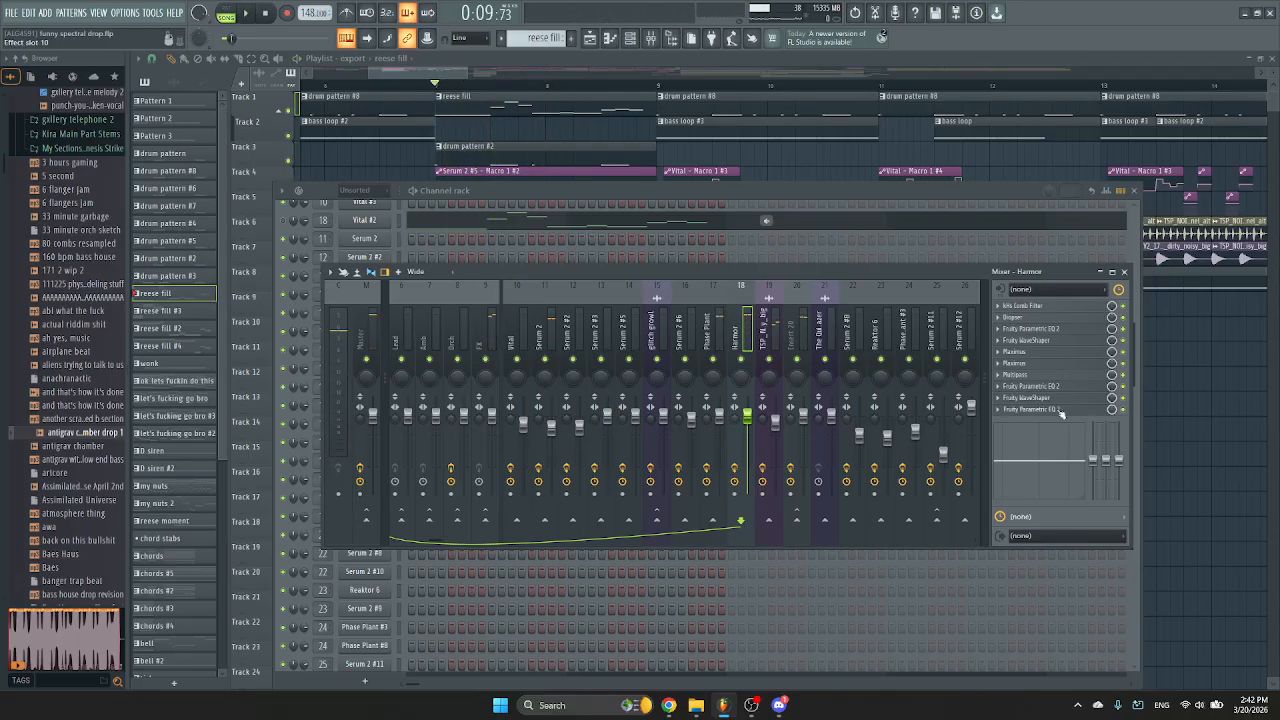
# Re-enable the last Fruity Parametric EQ 2 on the Harmor track, view its curve while the fill plays, then close the mixer.
pyautogui.click(1061, 413)
pyautogui.press('space')
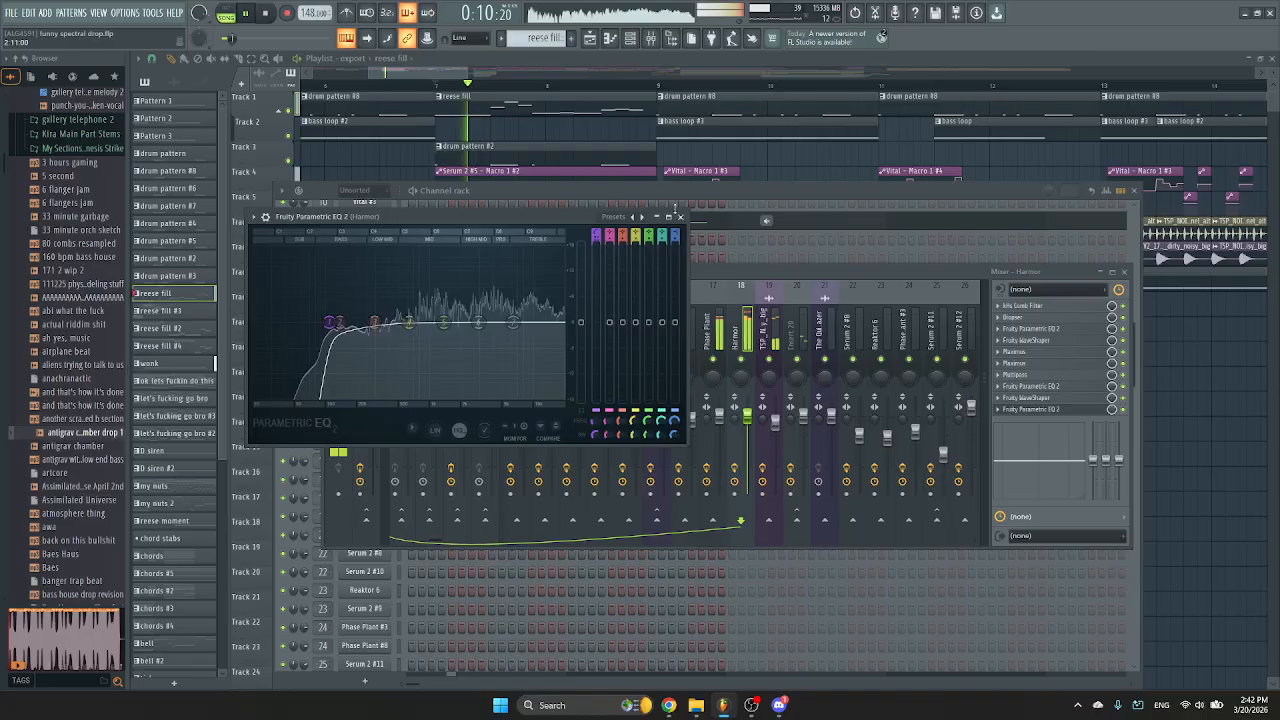
pyautogui.click(681, 217)
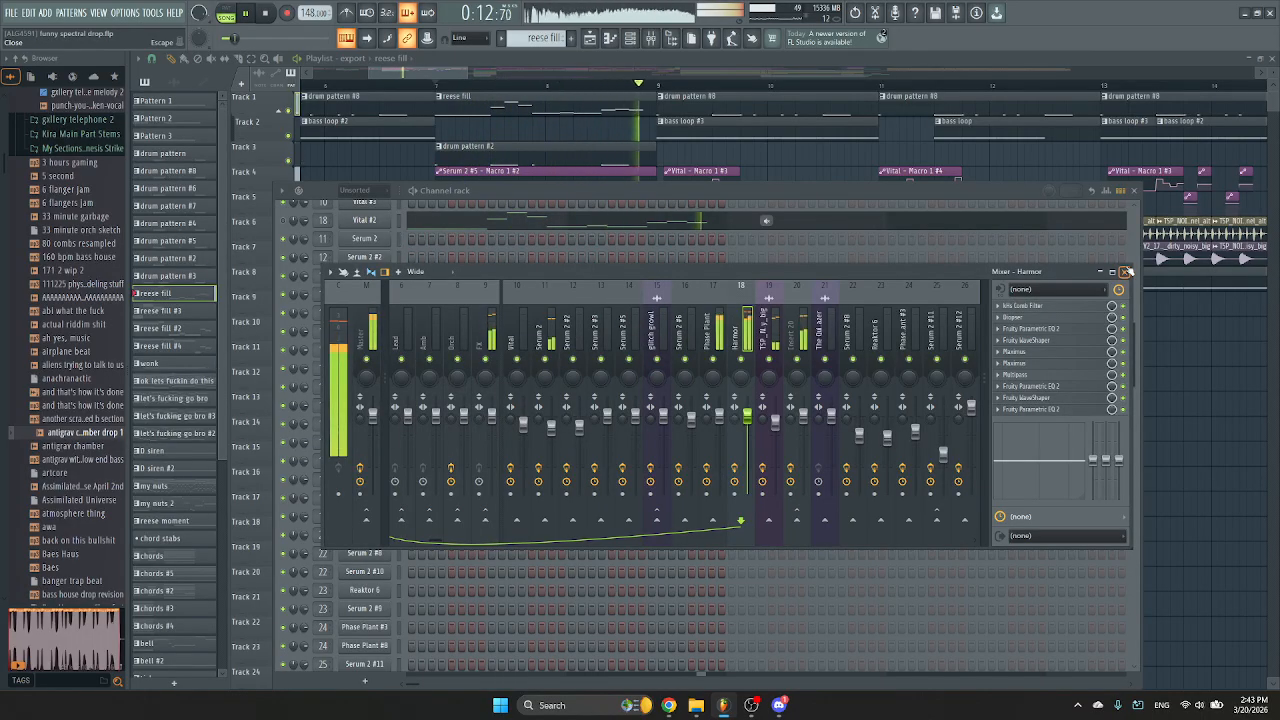
pyautogui.press('space')
pyautogui.click(1125, 271)
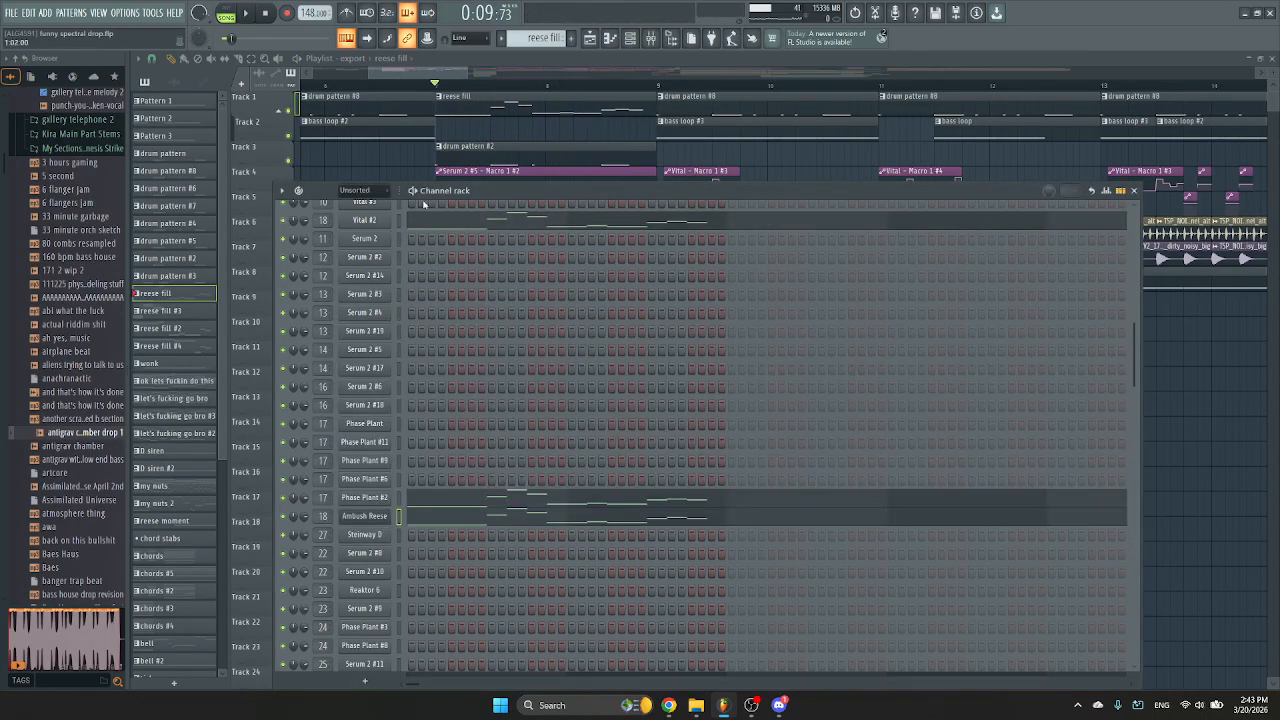
# Play the reese fill in full, then move on to the orchestral transition at bar 15 in the playlist.
pyautogui.press('space')
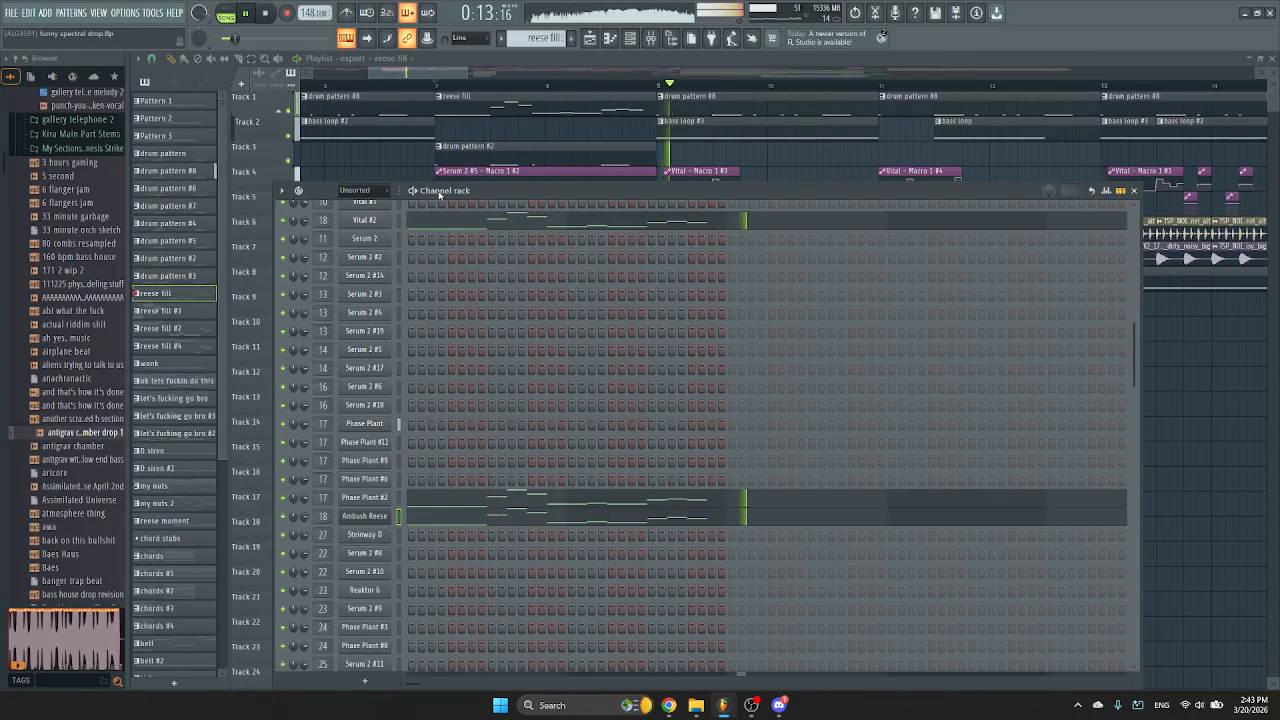
pyautogui.click(1135, 191)
pyautogui.press('space')
pyautogui.click(657, 85)
pyautogui.moveTo(415, 73); pyautogui.dragTo(504, 73)
pyautogui.press('space')
pyautogui.press('space')
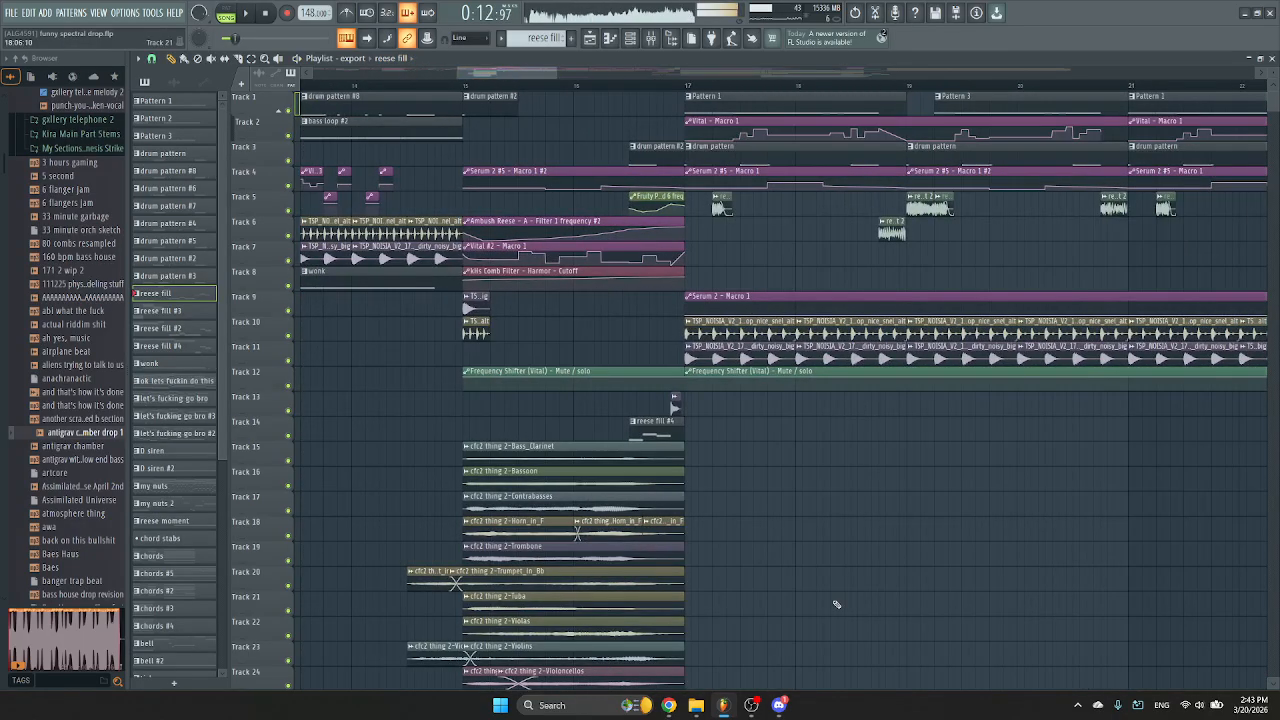
# Isolate the proxima c growl sample on Track 29 with its EQ frequency automation on Track 30 and play them from bar 15.
pyautogui.scroll(-5, 835, 480)
pyautogui.rightClick(290, 462)
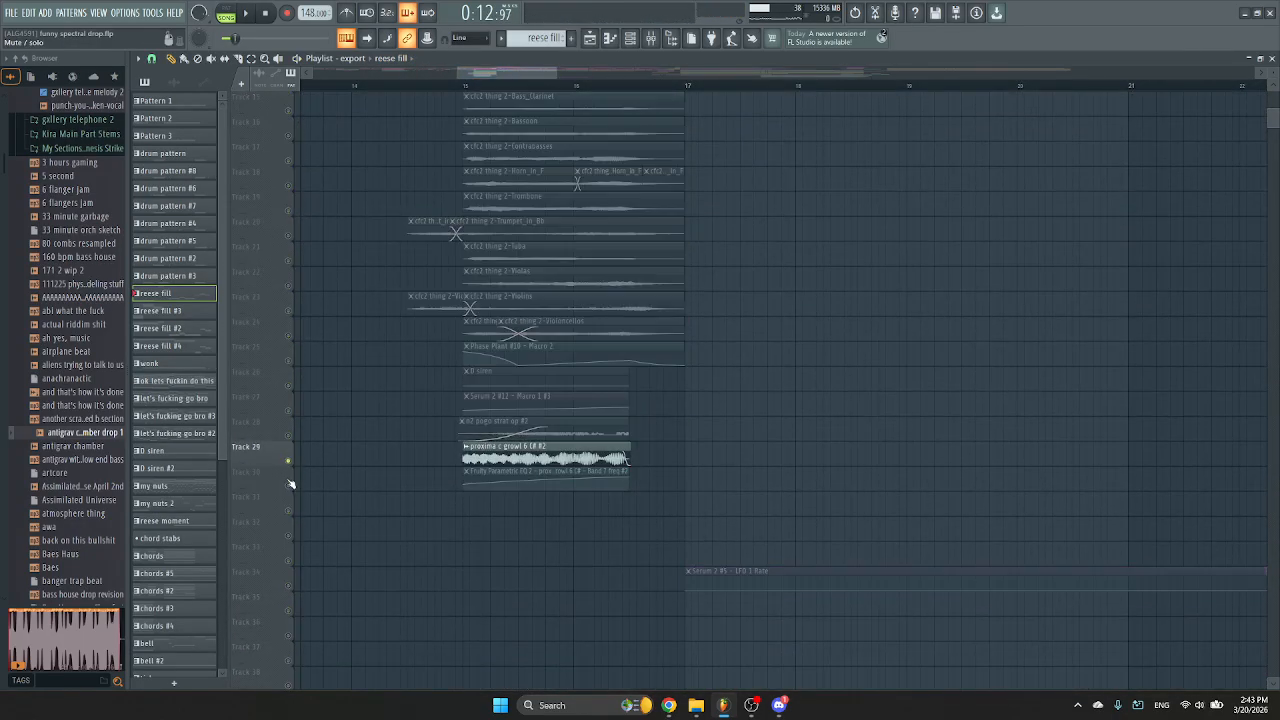
pyautogui.click(289, 485)
pyautogui.press('space')
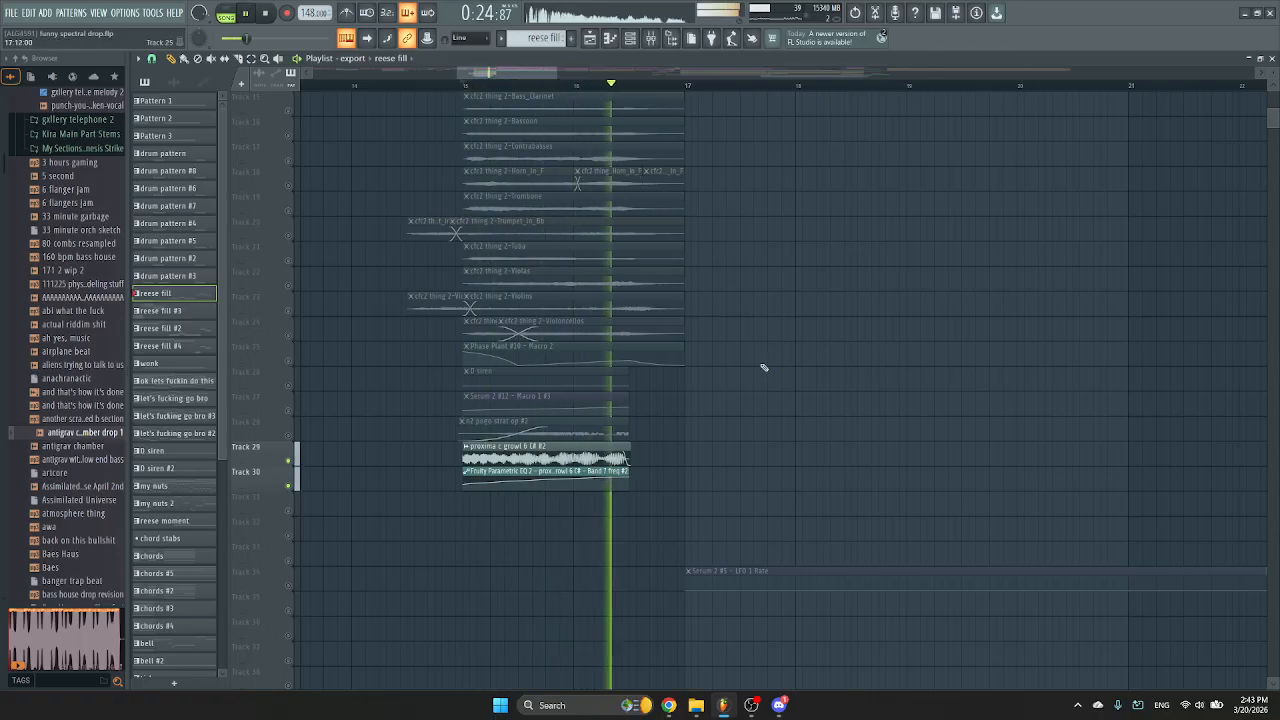
pyautogui.press('space')
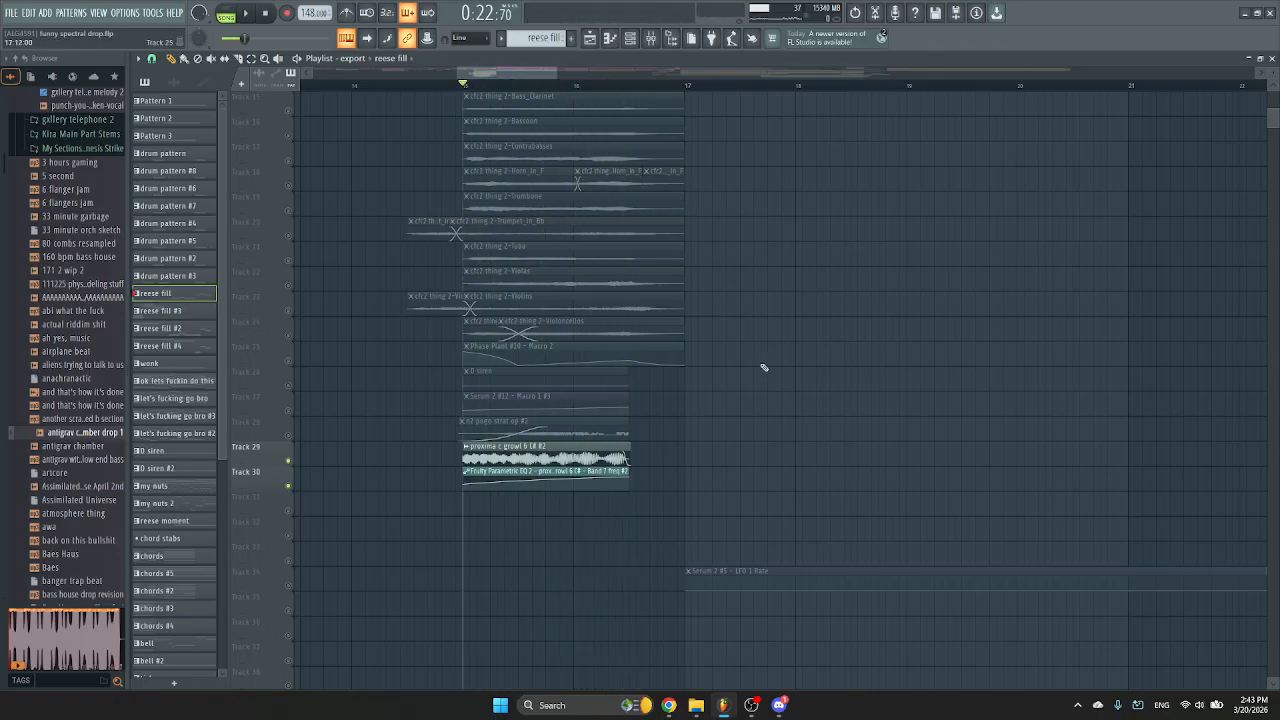
# Solo the n2 pogo strat op #2 sample on Track 28 and play it from bar 15.
pyautogui.click(291, 428)
pyautogui.press('space')
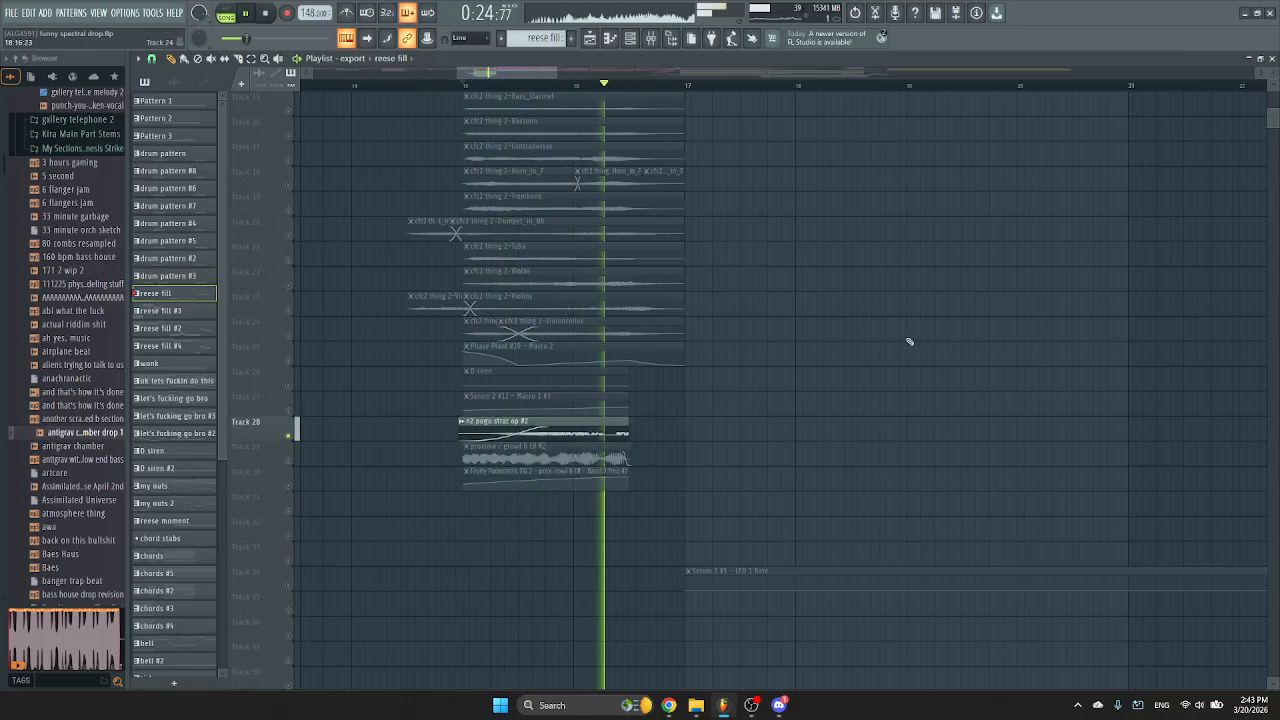
pyautogui.press('space')
# Search the browser for "glitch growl" and preview the glitch growl sample.
pyautogui.moveTo(554, 72); pyautogui.dragTo(745, 86)
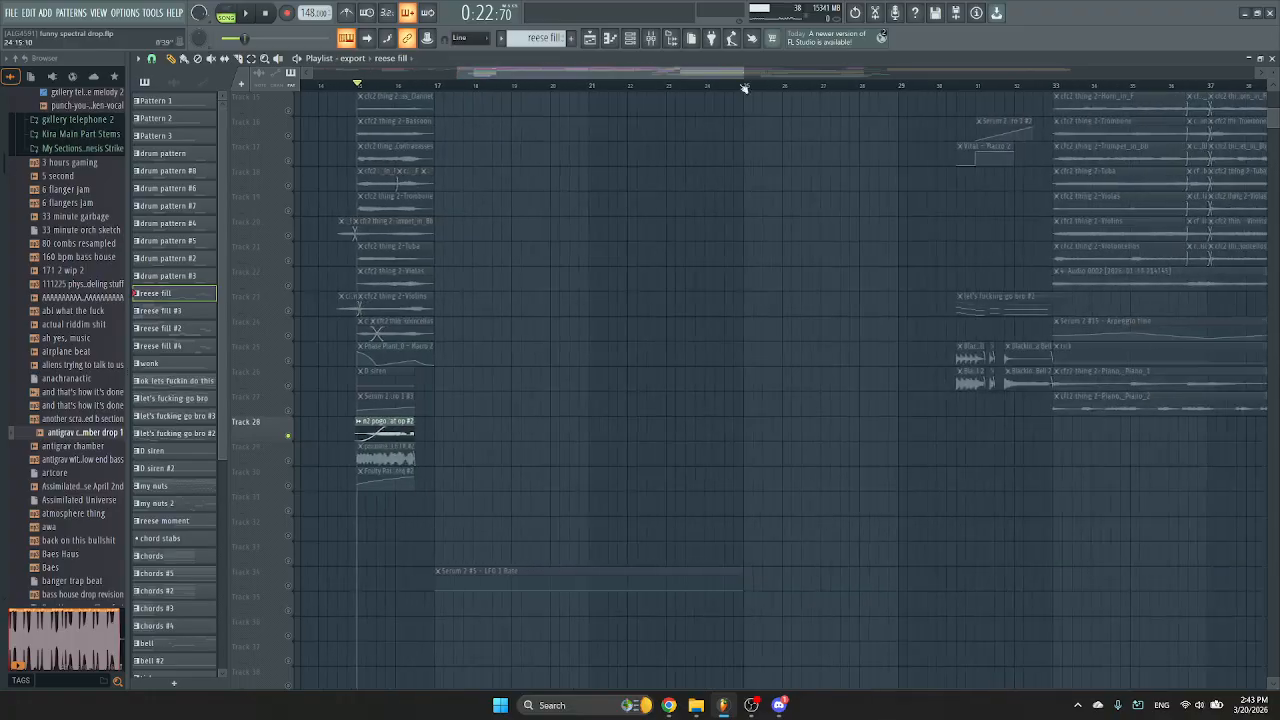
pyautogui.scroll(6, 848, 446)
pyautogui.scroll(-3, 577, 500)
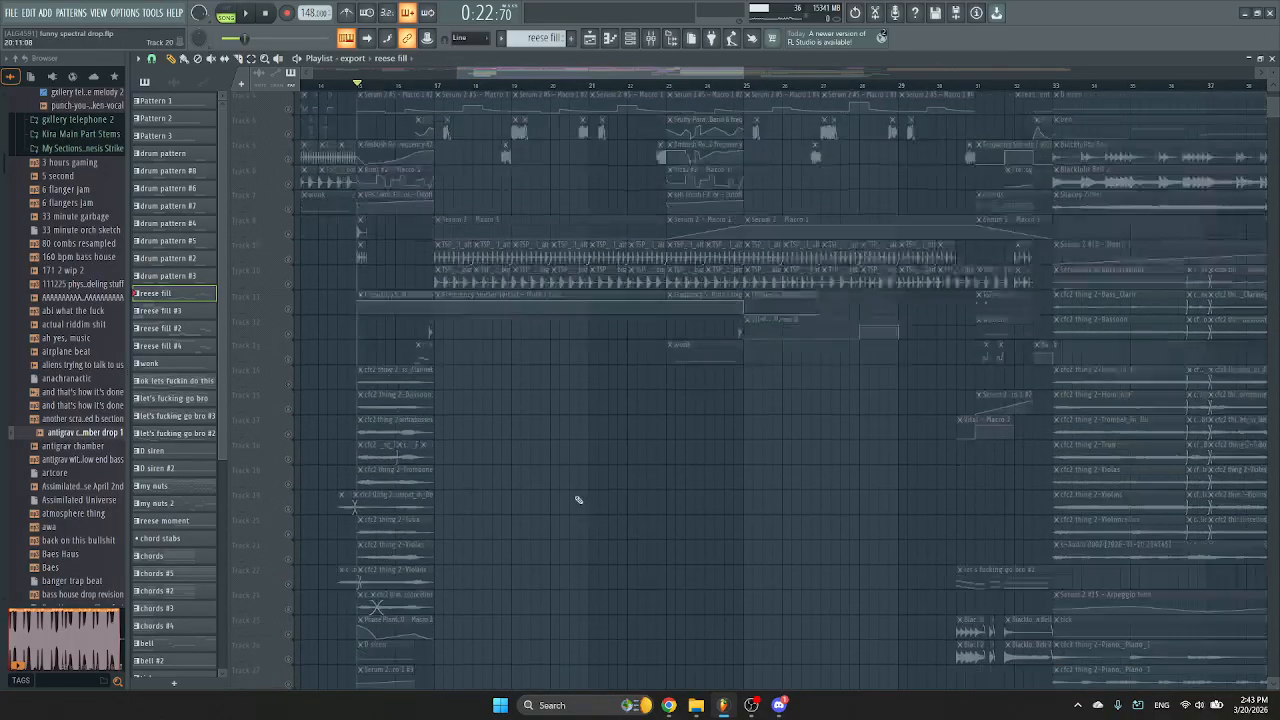
pyautogui.scroll(-2, 490, 425)
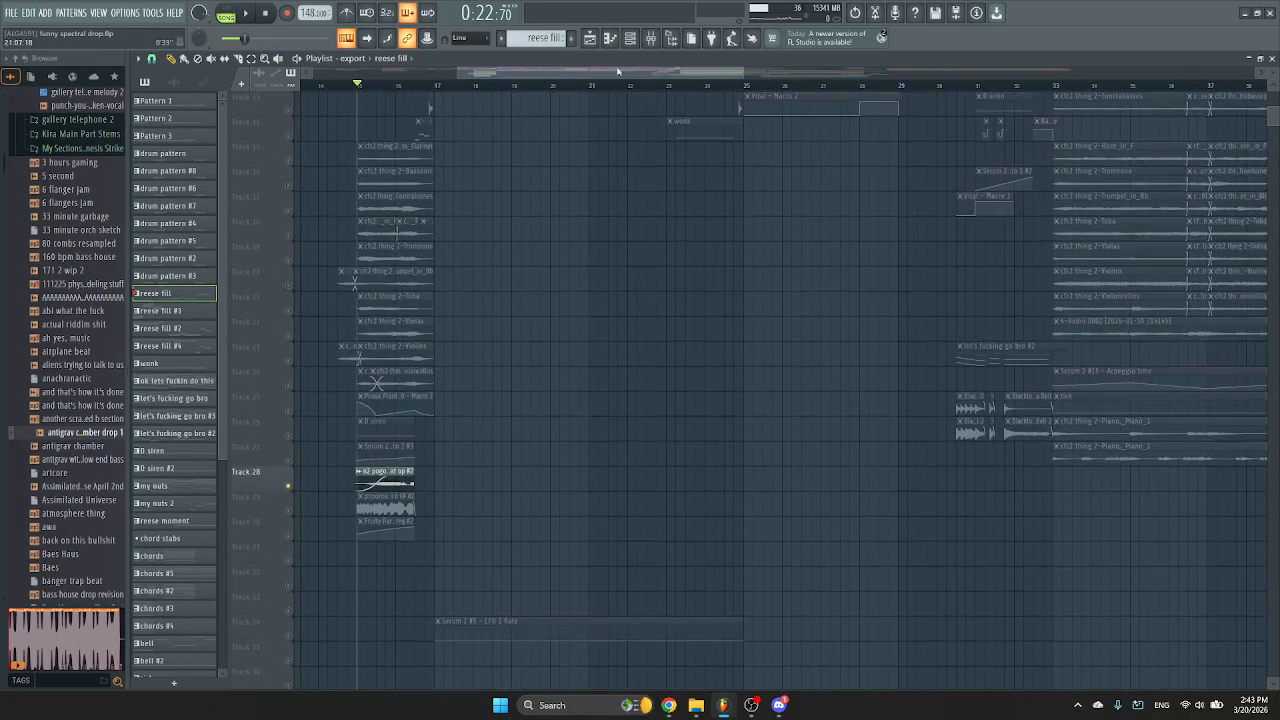
pyautogui.moveTo(745, 86); pyautogui.dragTo(529, 77)
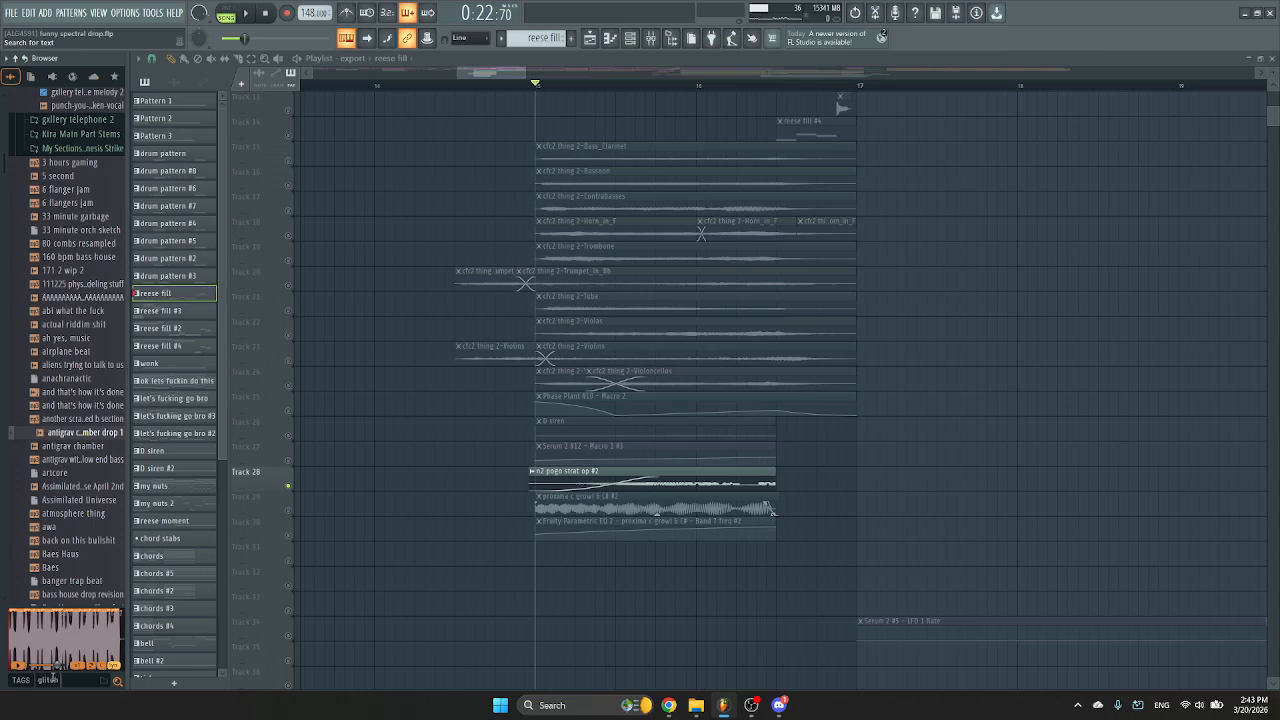
pyautogui.press('Return')
pyautogui.click(104, 337)
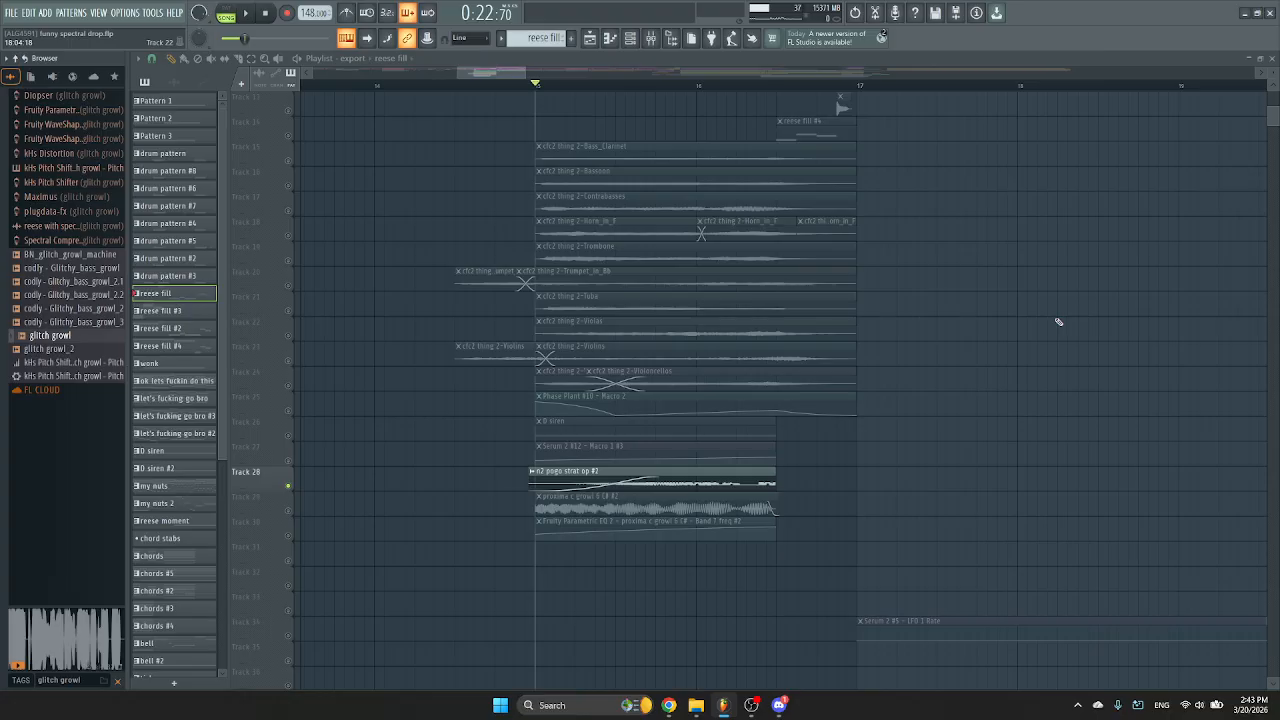
# Unmute all playlist tracks and play the full transition from bar 15 into the following drop.
pyautogui.rightClick(288, 462)
pyautogui.rightClick(288, 462)
pyautogui.press('space')
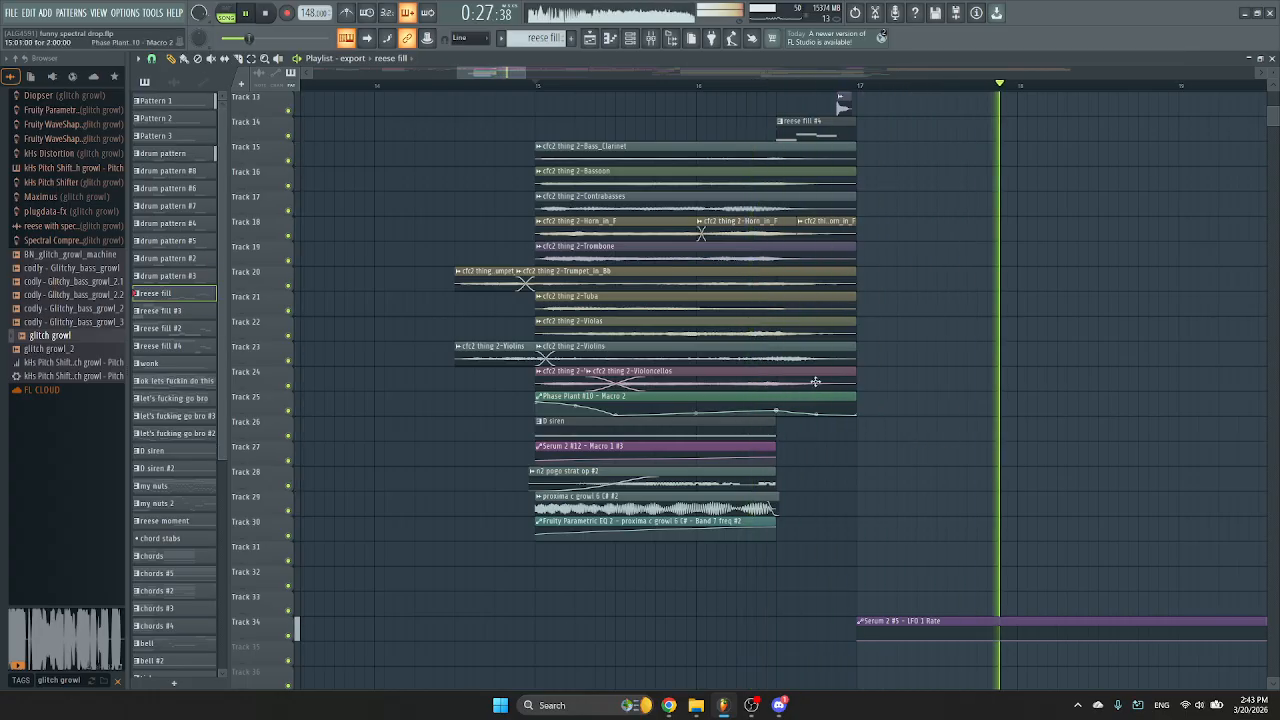
pyautogui.scroll(-4, 770, 385)
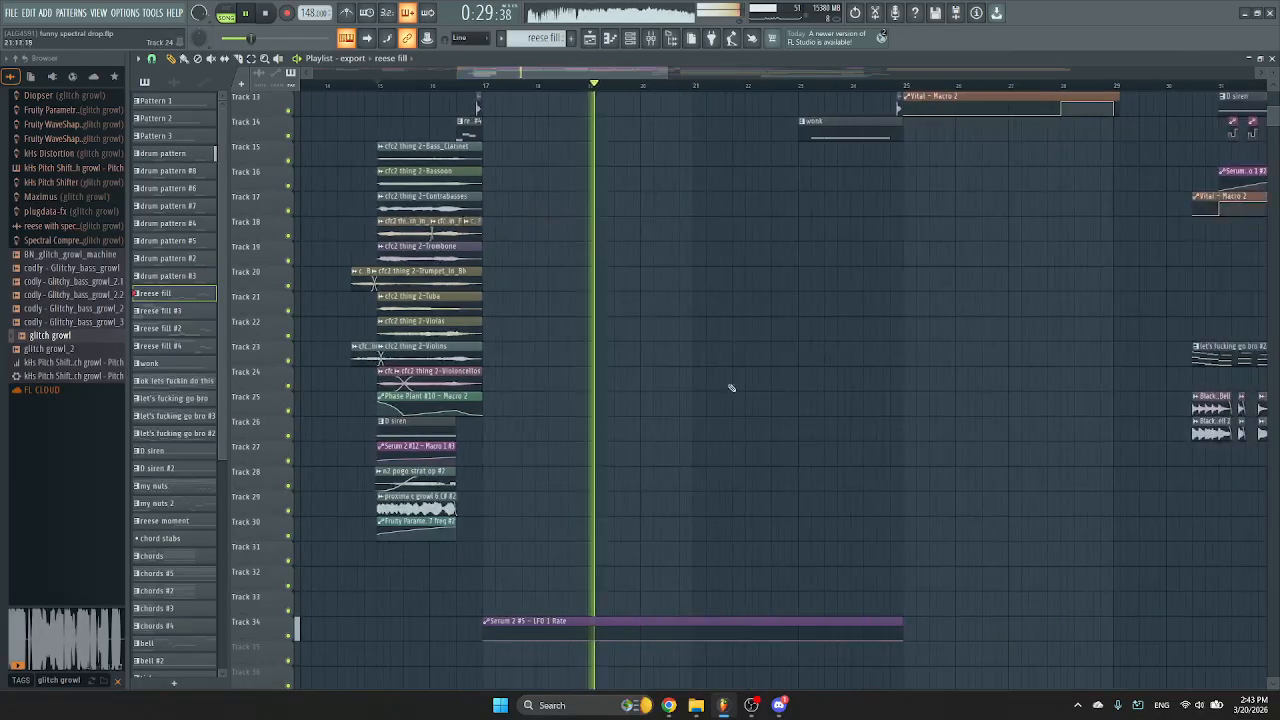
pyautogui.press('space')
# Open the Serum 2 patch used by the wonk pattern and examine its oscillators and effects rack.
pyautogui.scroll(5, 677, 471)
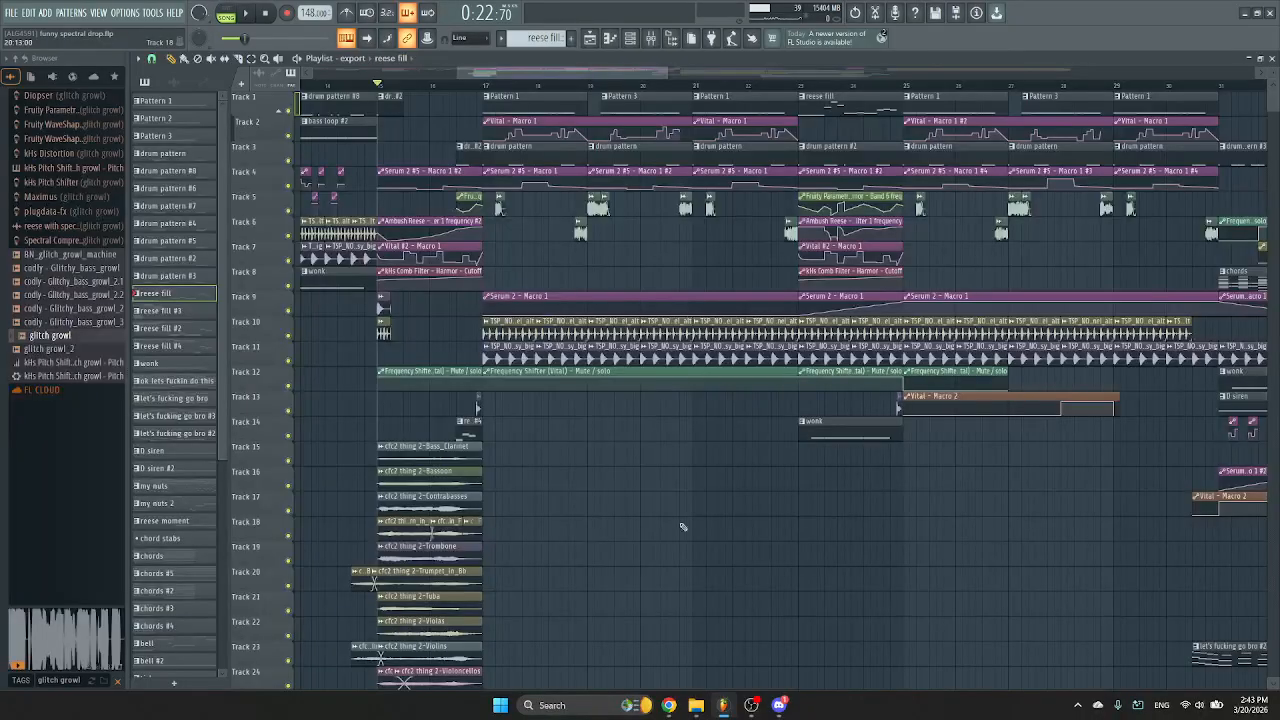
pyautogui.click(837, 424)
pyautogui.click(631, 39)
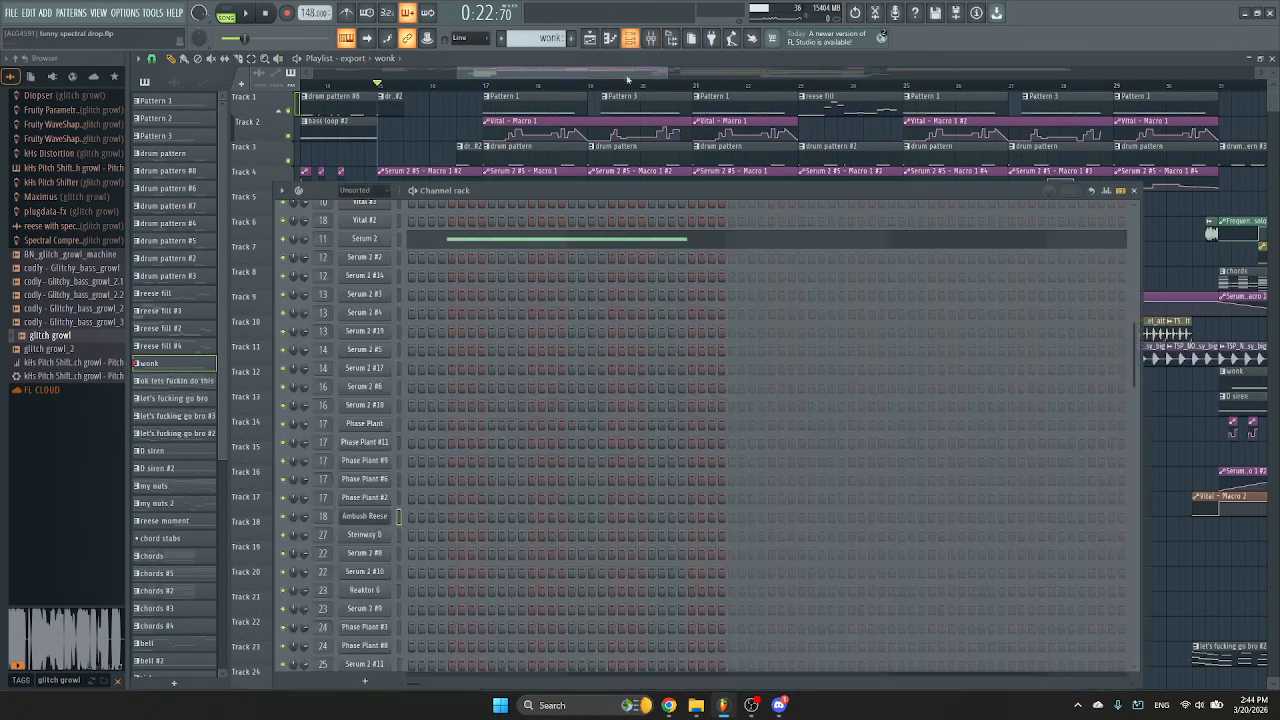
pyautogui.scroll(-3, 550, 440)
pyautogui.scroll(5, 393, 371)
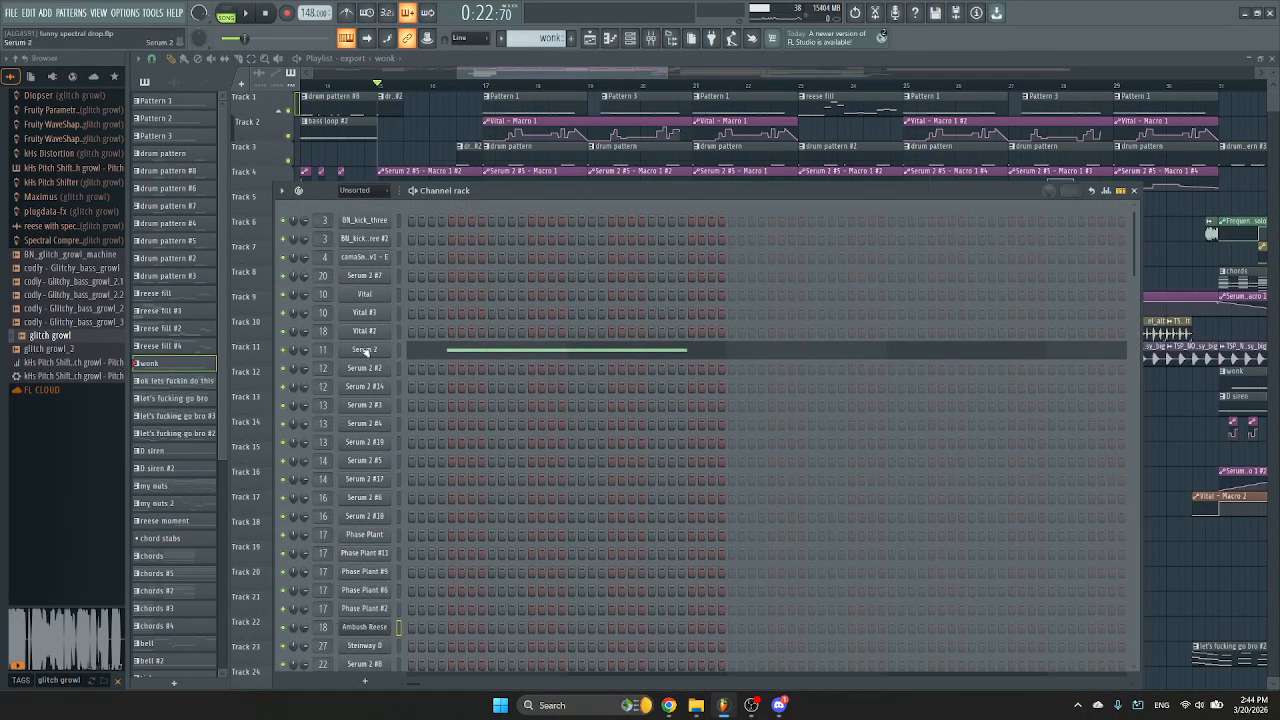
pyautogui.click(365, 350)
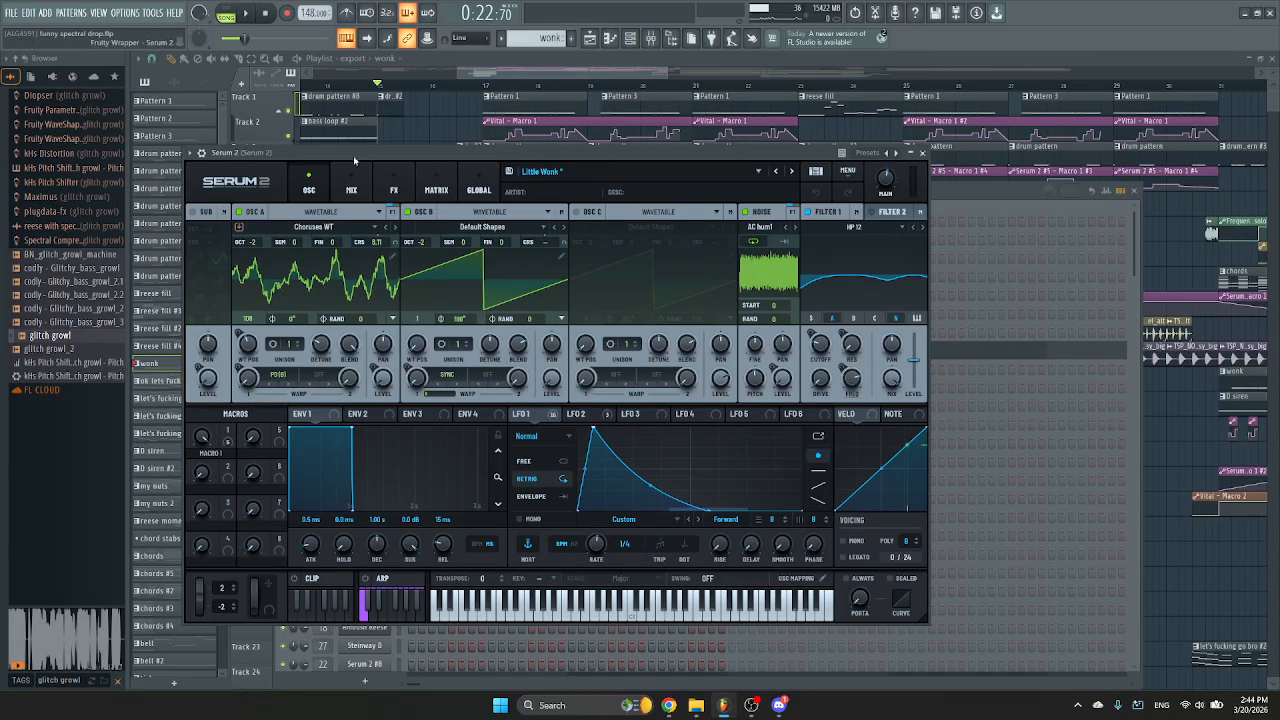
pyautogui.click(394, 189)
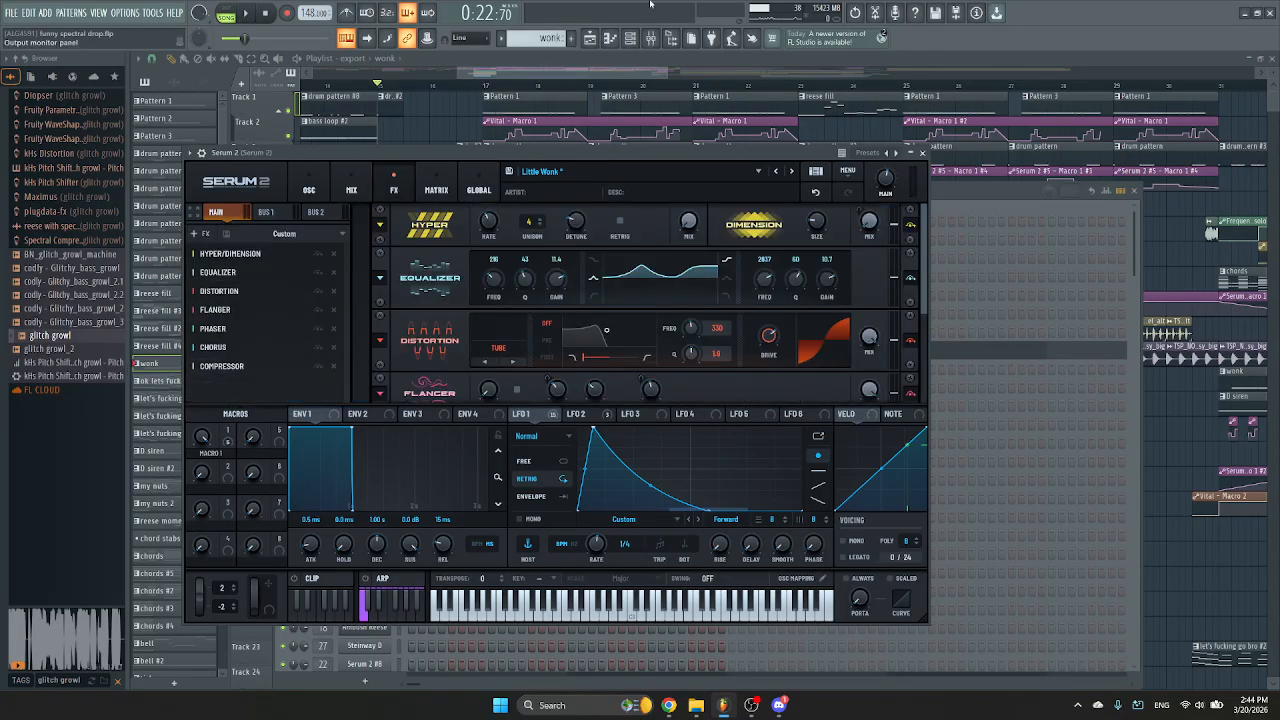
# Solo the Serum 2 mixer track and play its part from bar 17 with the synth's effects rack open.
pyautogui.click(631, 38)
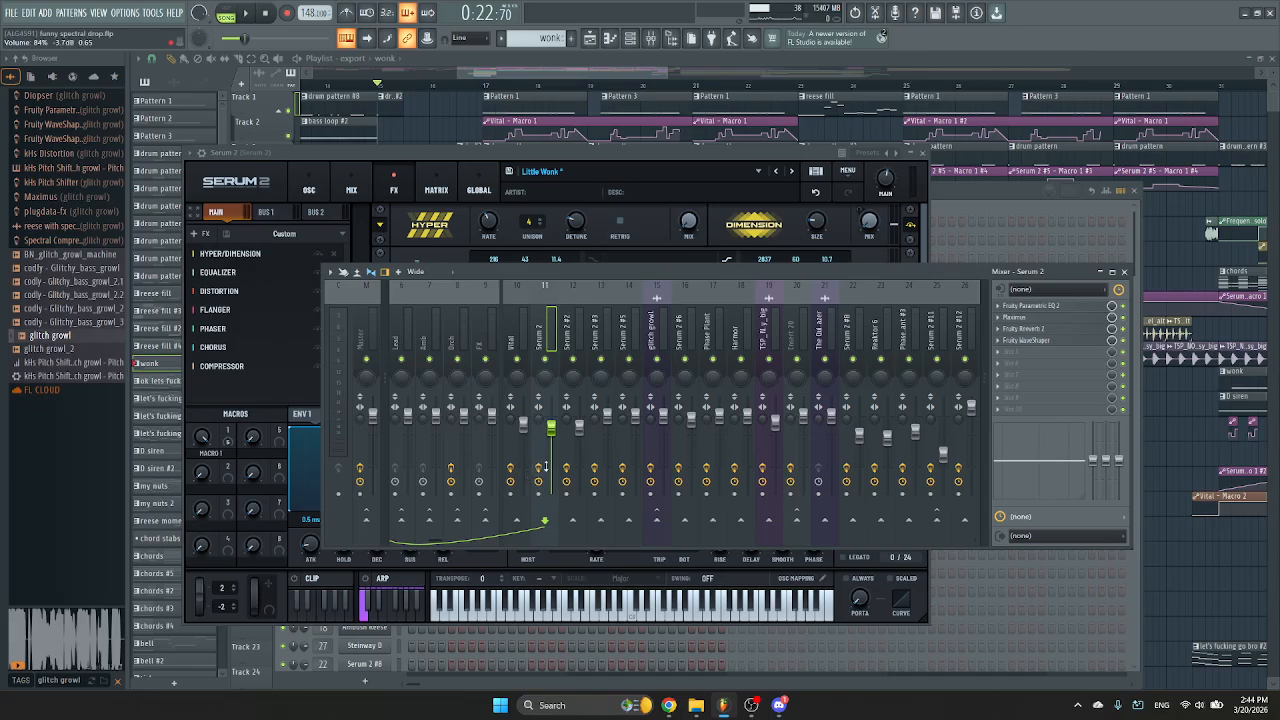
pyautogui.rightClick(546, 360)
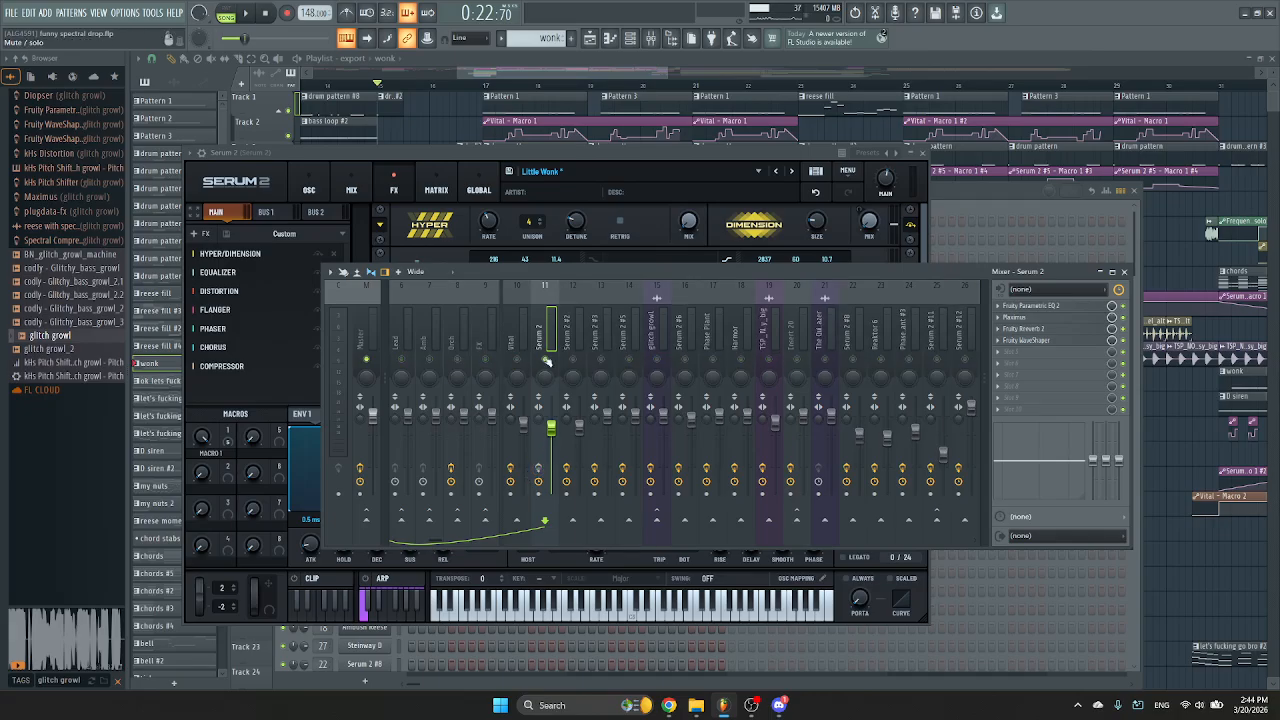
pyautogui.click(1124, 271)
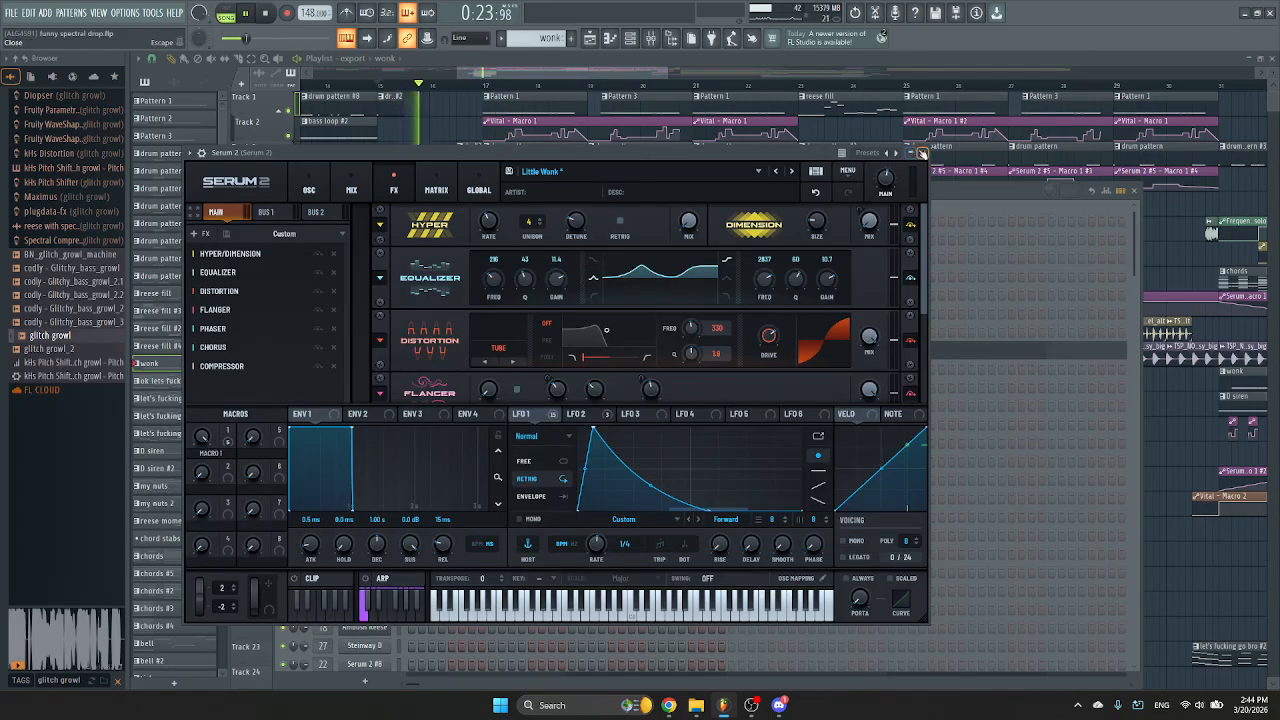
pyautogui.click(922, 153)
pyautogui.click(633, 38)
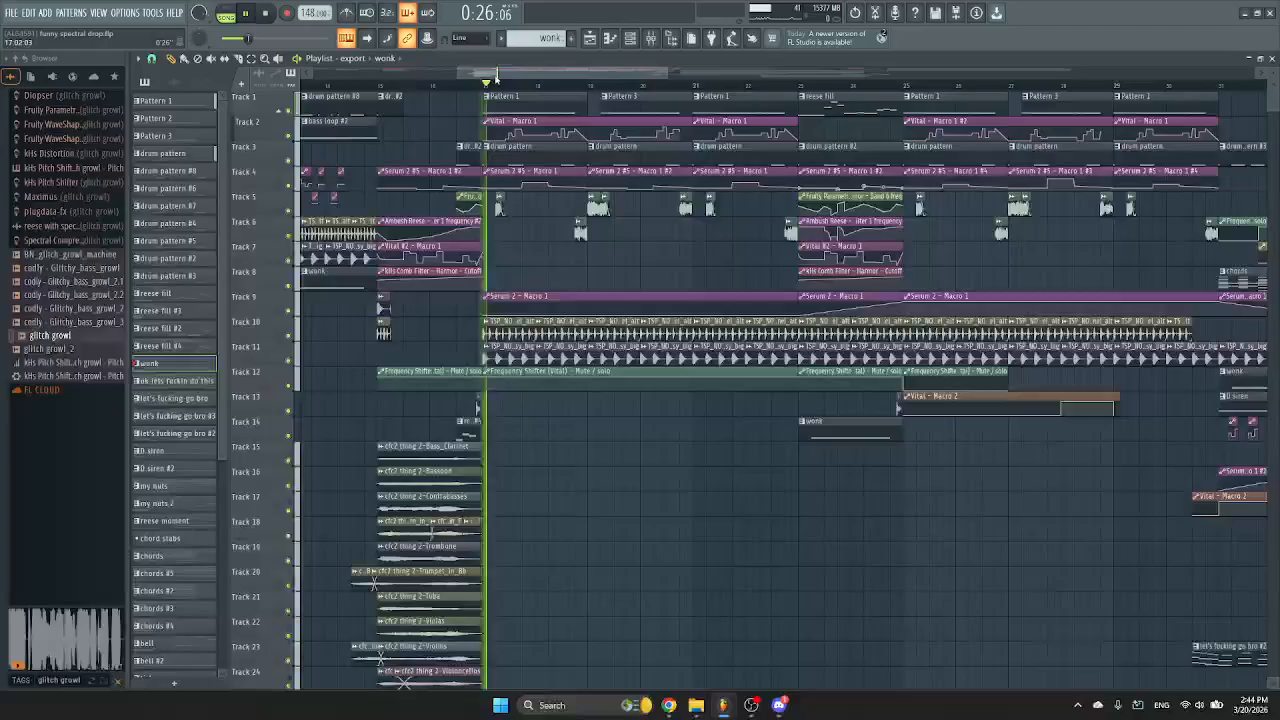
pyautogui.click(633, 38)
pyautogui.click(364, 349)
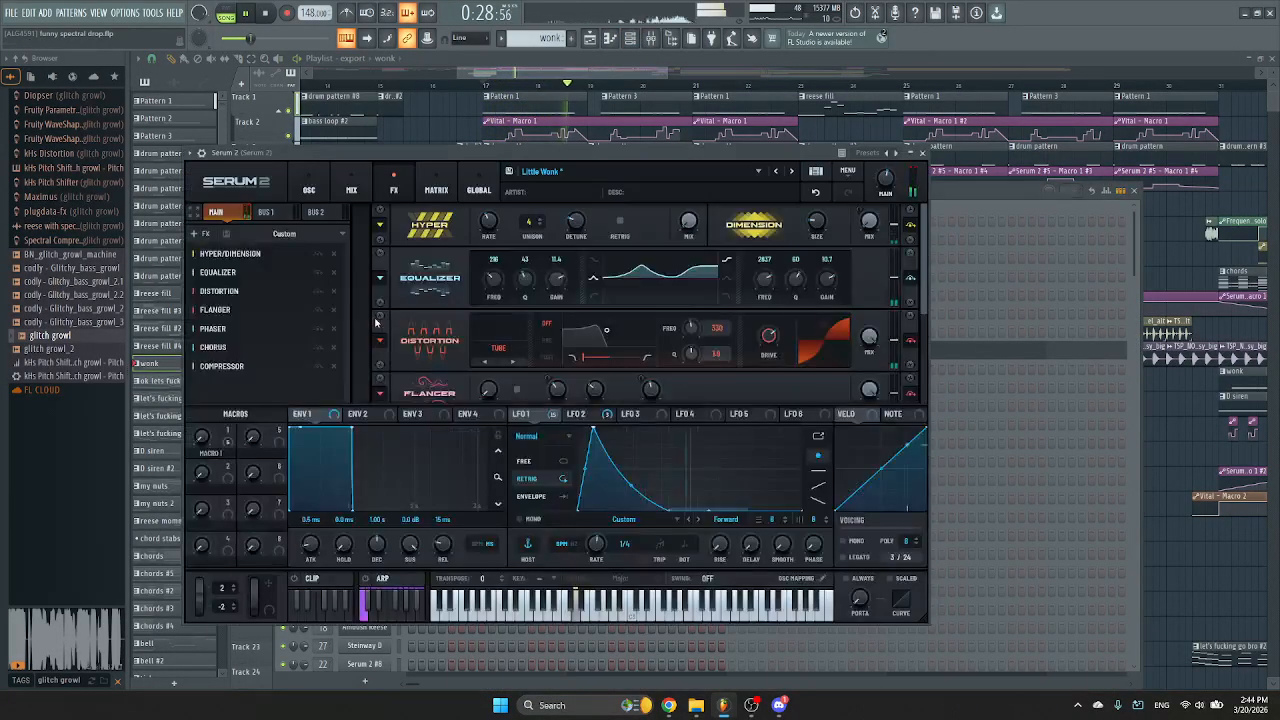
# Try out Macro 1 on the Little Wonk patch, play a test note and turn off oscillator B.
pyautogui.click(305, 189)
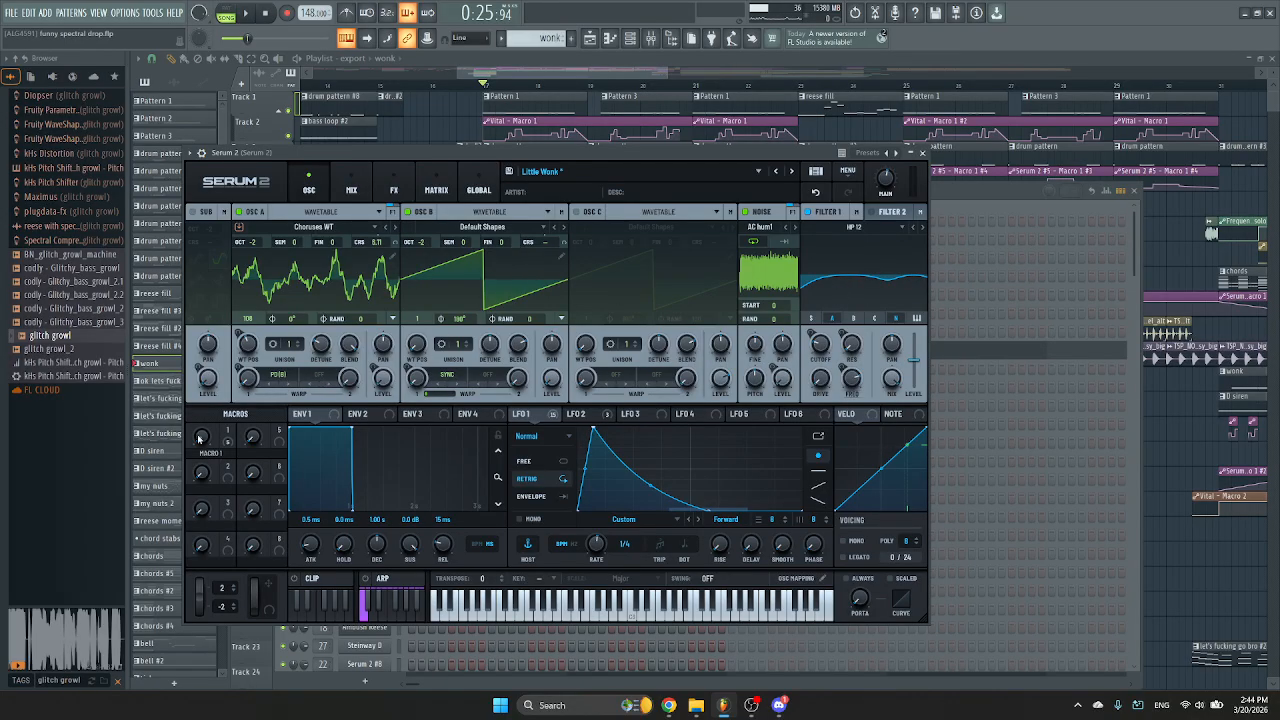
pyautogui.moveTo(200, 438); pyautogui.dragTo(203, 374)
pyautogui.press('x')
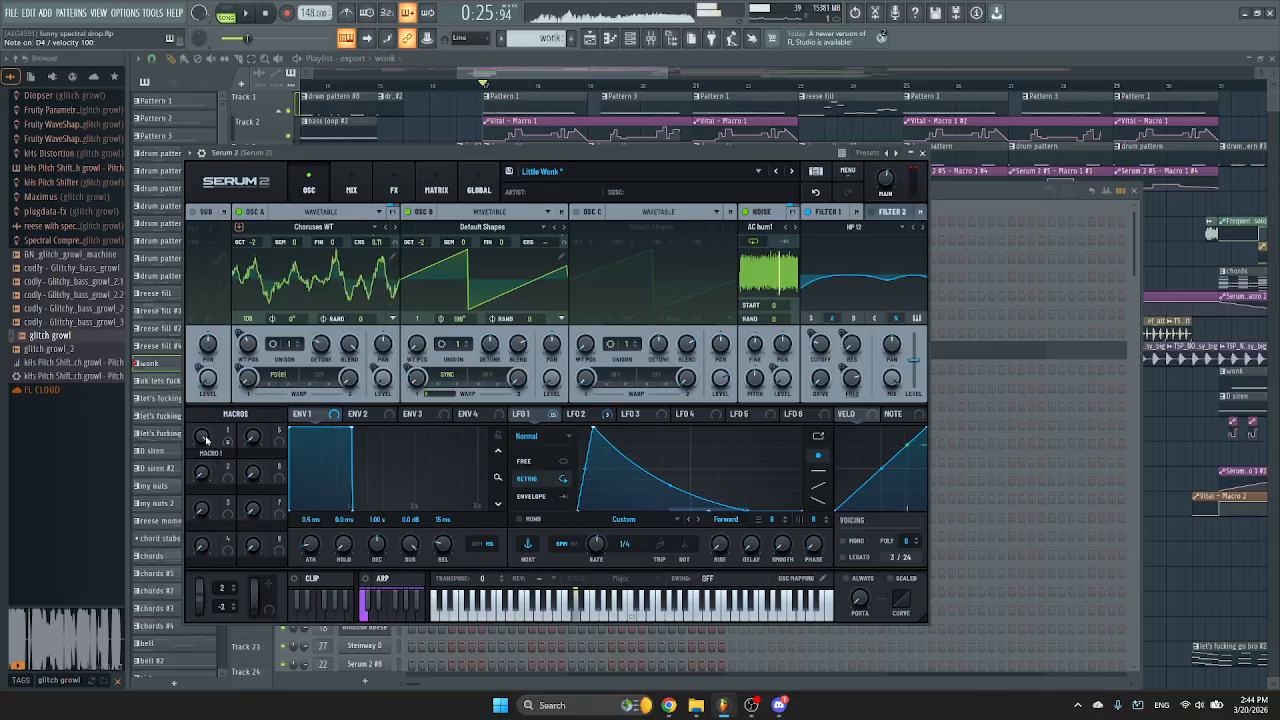
pyautogui.click(418, 213)
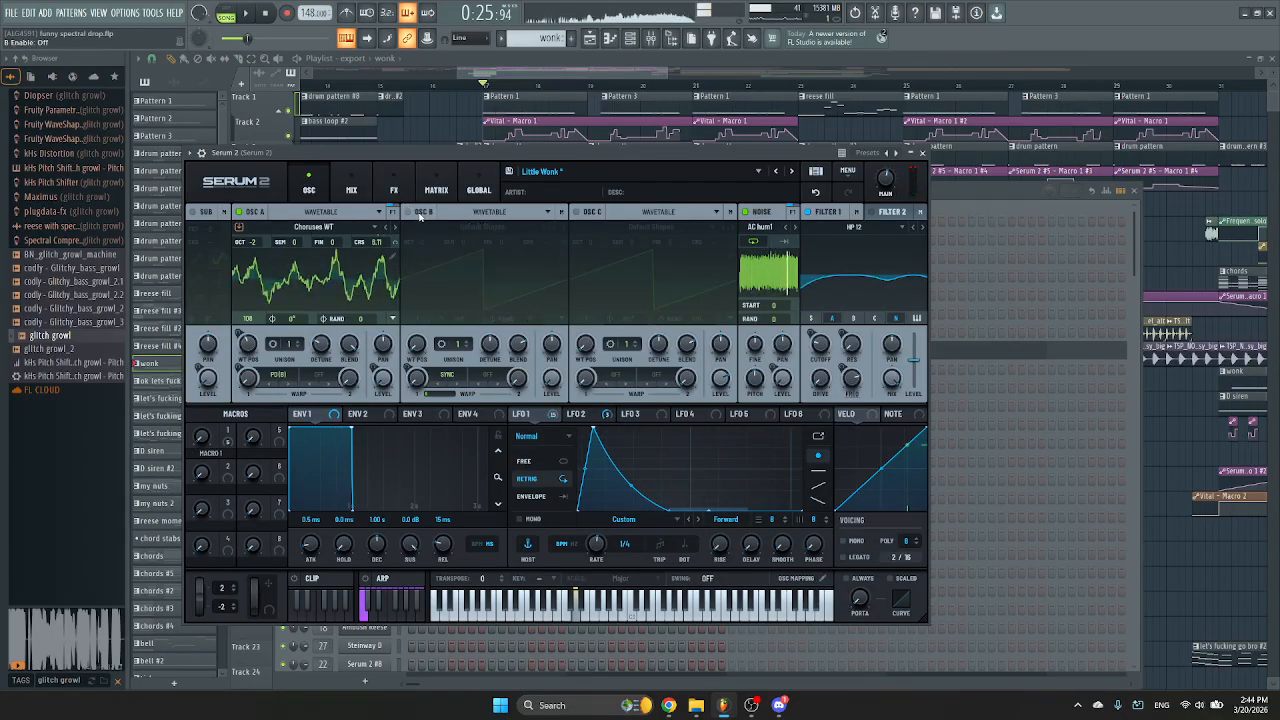
# Bypass all seven effects in the Little Wonk patch's main effects rack, from Hyper/Dimension through Compressor.
pyautogui.click(388, 190)
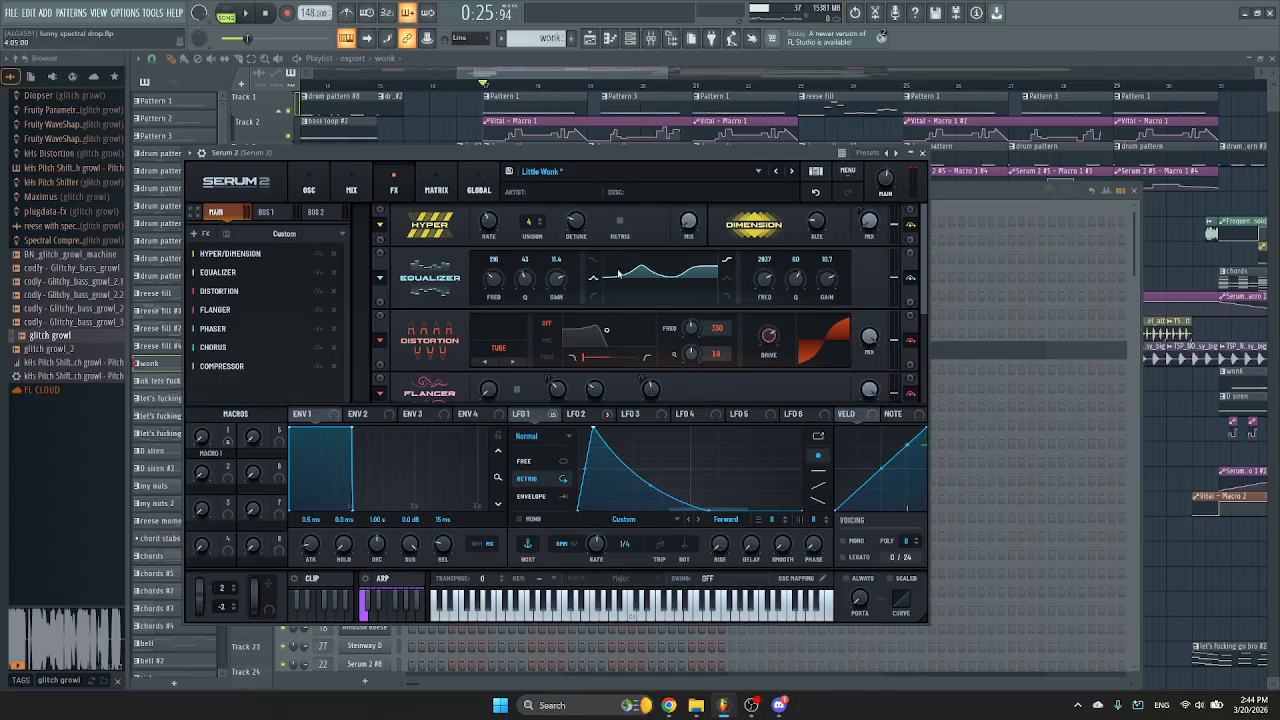
pyautogui.click(318, 254)
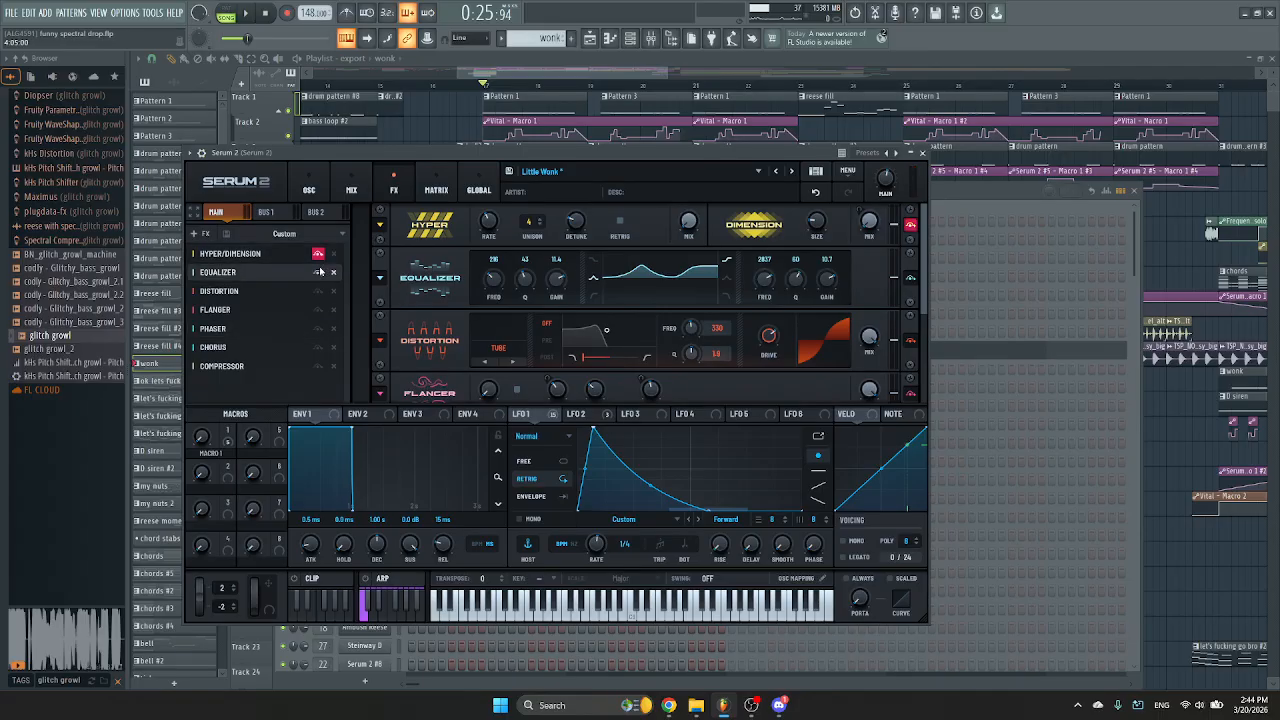
pyautogui.click(318, 272)
pyautogui.click(318, 291)
pyautogui.click(318, 310)
pyautogui.click(318, 329)
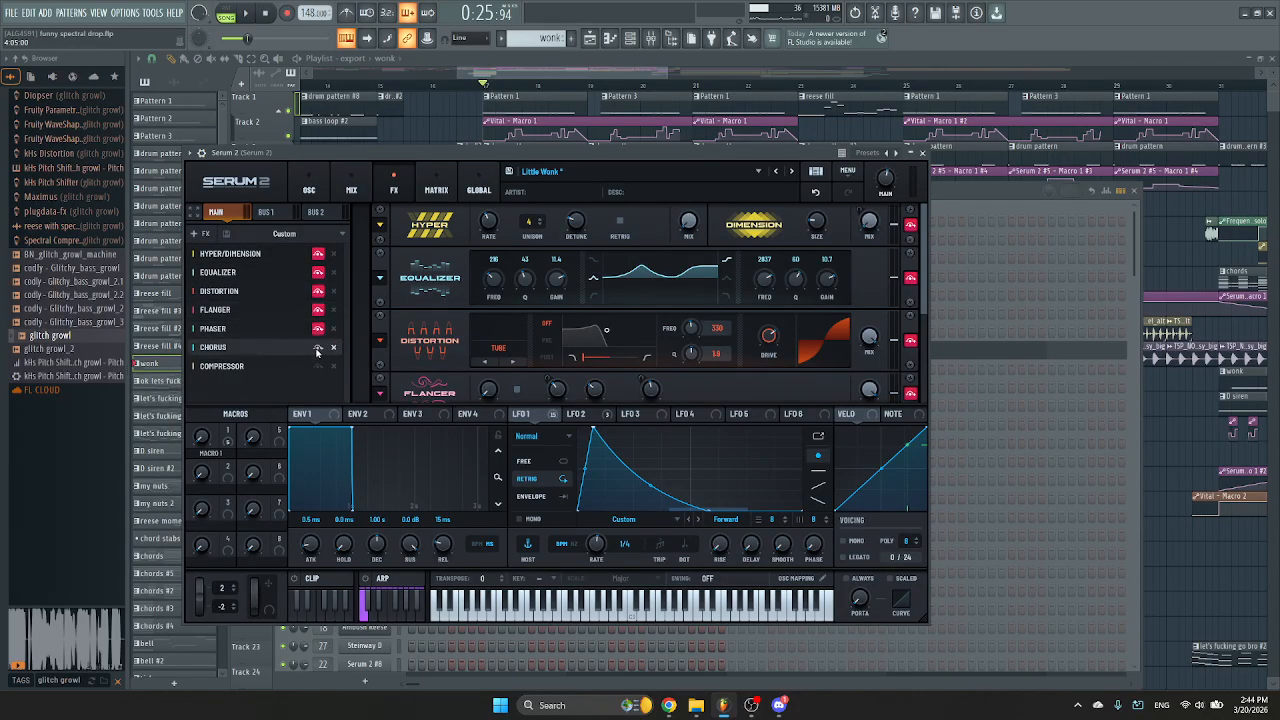
pyautogui.click(318, 347)
pyautogui.click(318, 366)
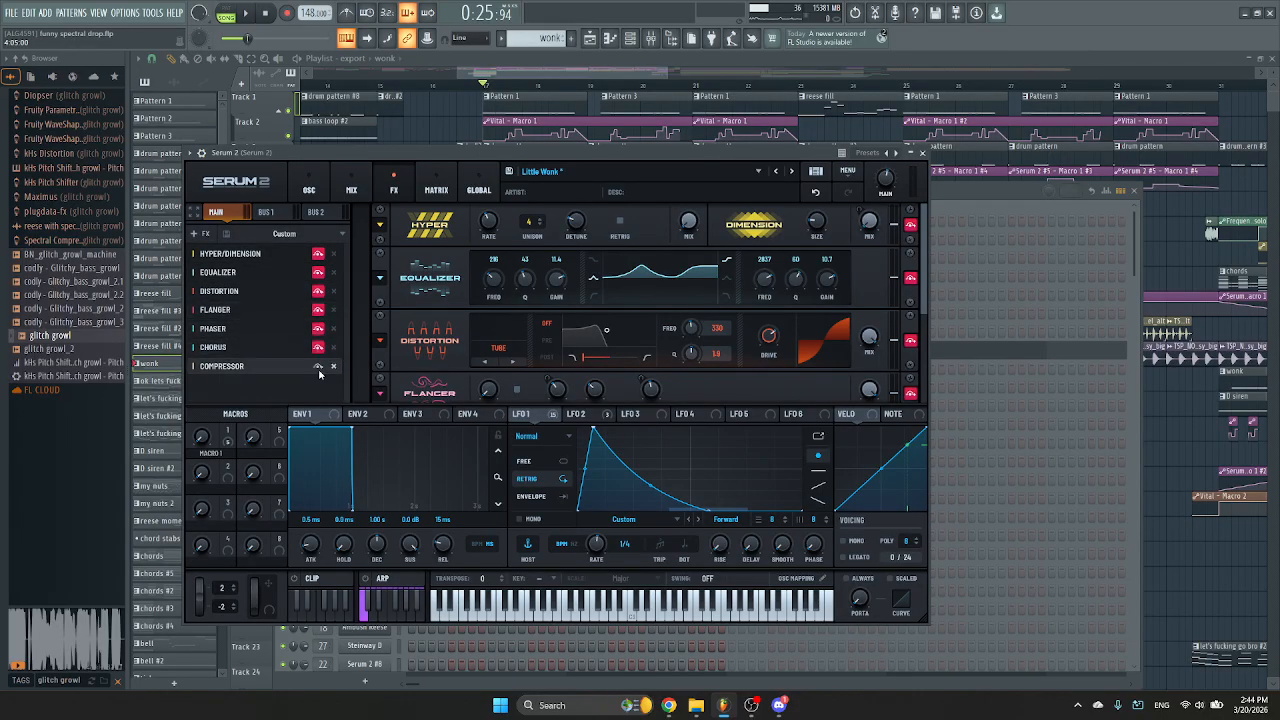
# Re-enable the patch's seven effects one by one in chain order while playing a test note to hear each contribution.
pyautogui.click(318, 254)
pyautogui.click(318, 272)
pyautogui.click(318, 291)
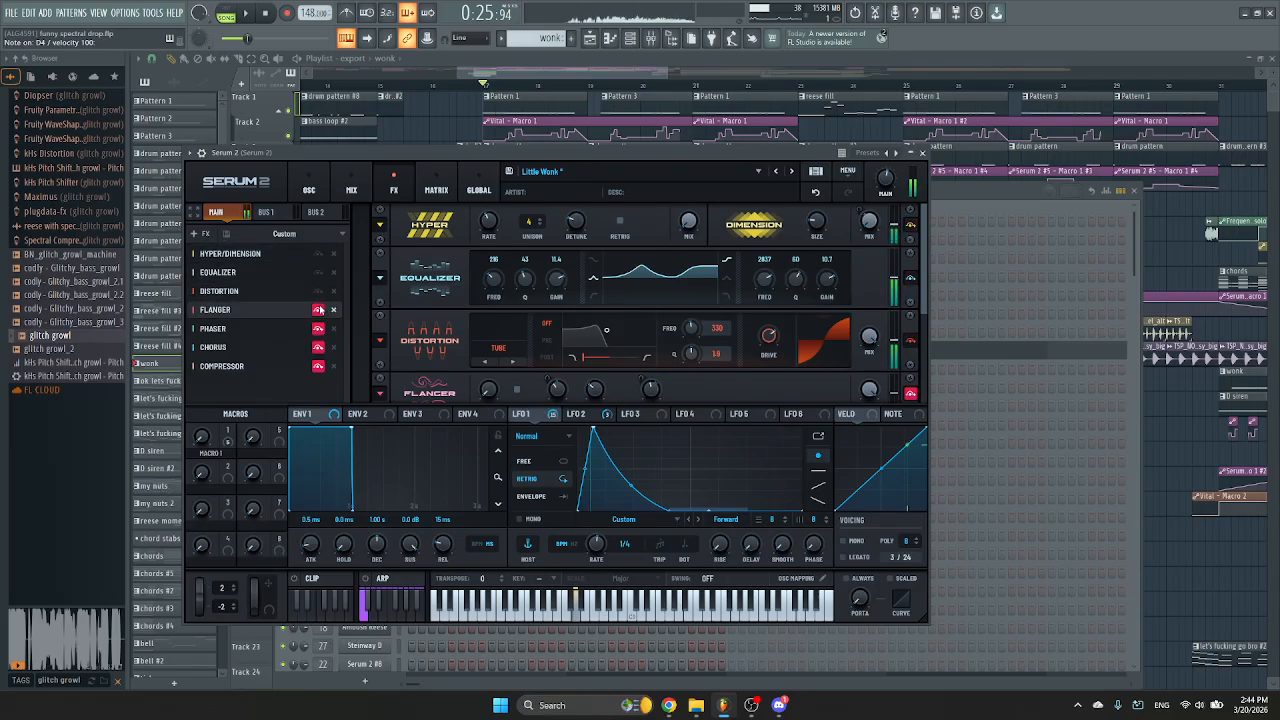
pyautogui.click(318, 310)
pyautogui.click(318, 329)
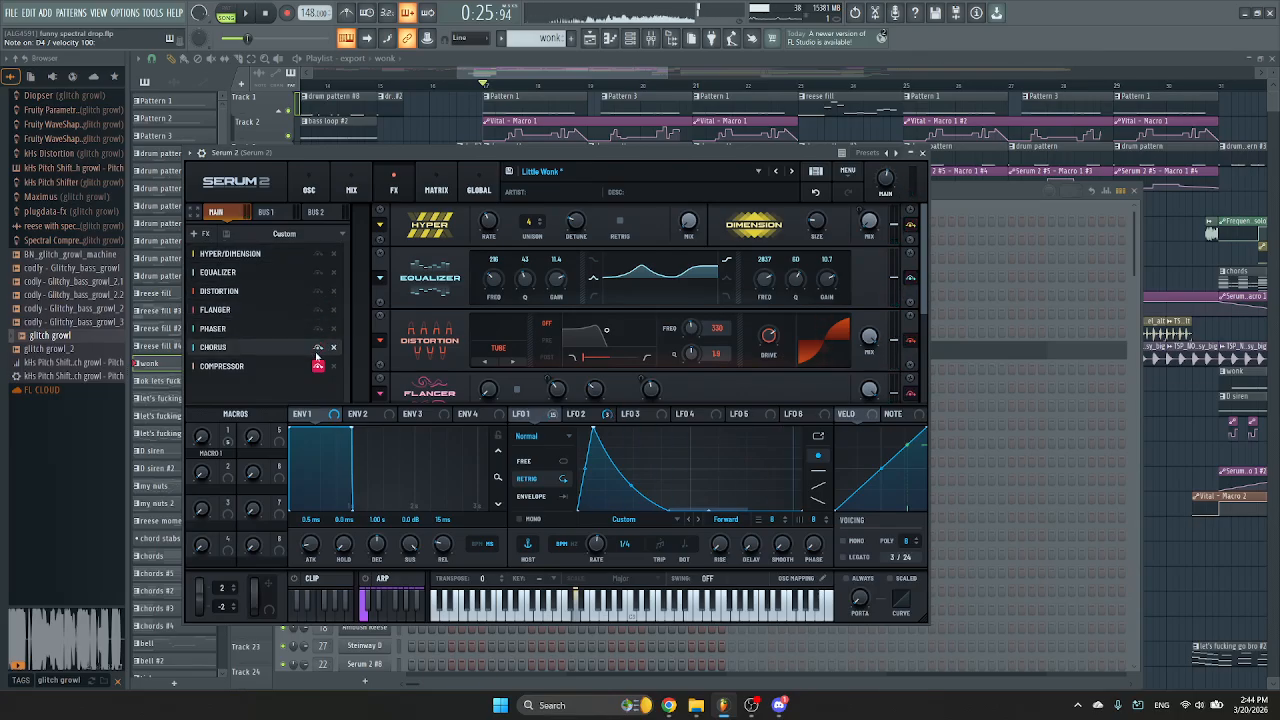
pyautogui.click(318, 347)
pyautogui.click(318, 366)
# Examine which flanger, phaser, chorus and oscillator parameters LFO 1 and LFO 2 modulate, and compare the two LFO shapes.
pyautogui.scroll(-3, 908, 303)
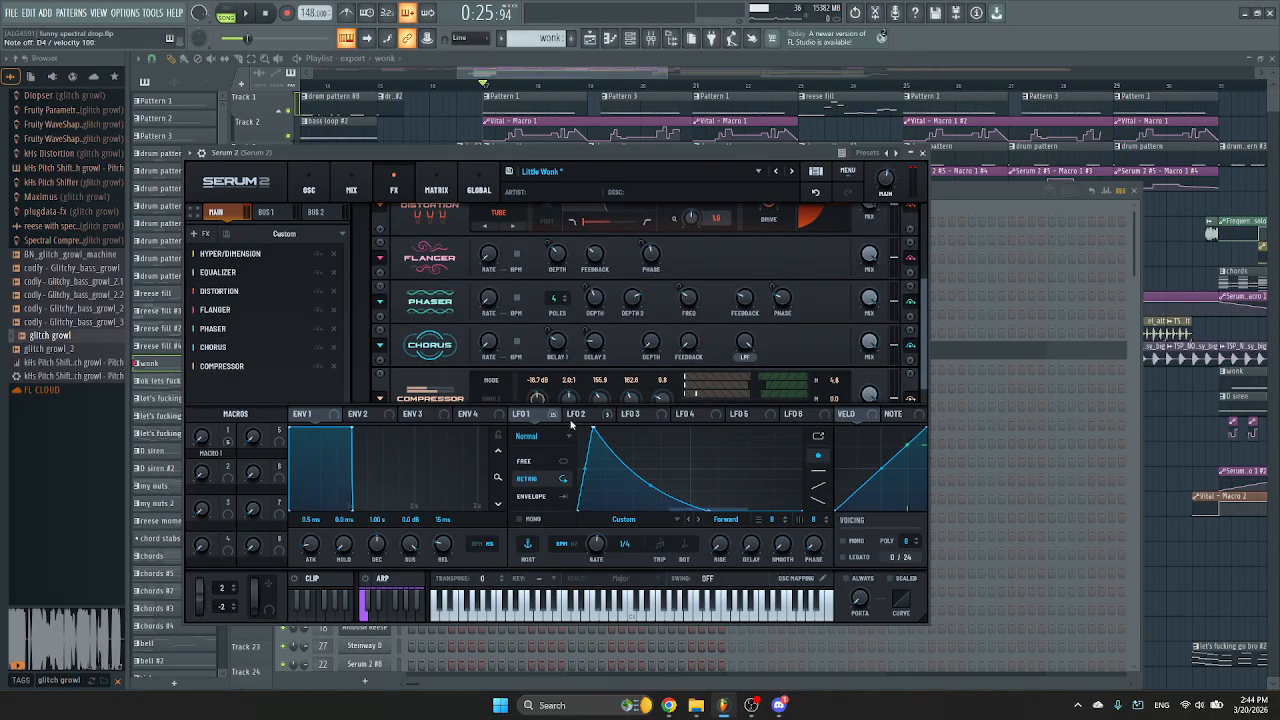
pyautogui.moveTo(541, 413)
pyautogui.scroll(-1, 516, 326)
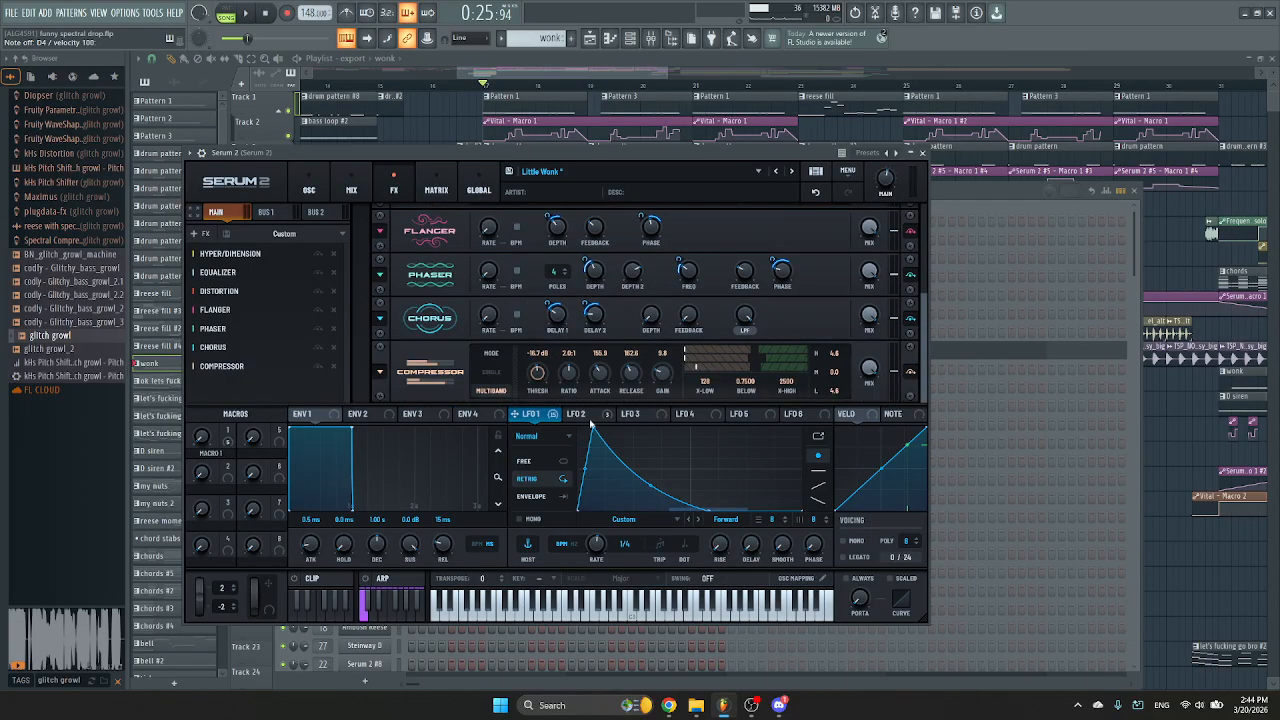
pyautogui.click(582, 415)
pyautogui.click(309, 190)
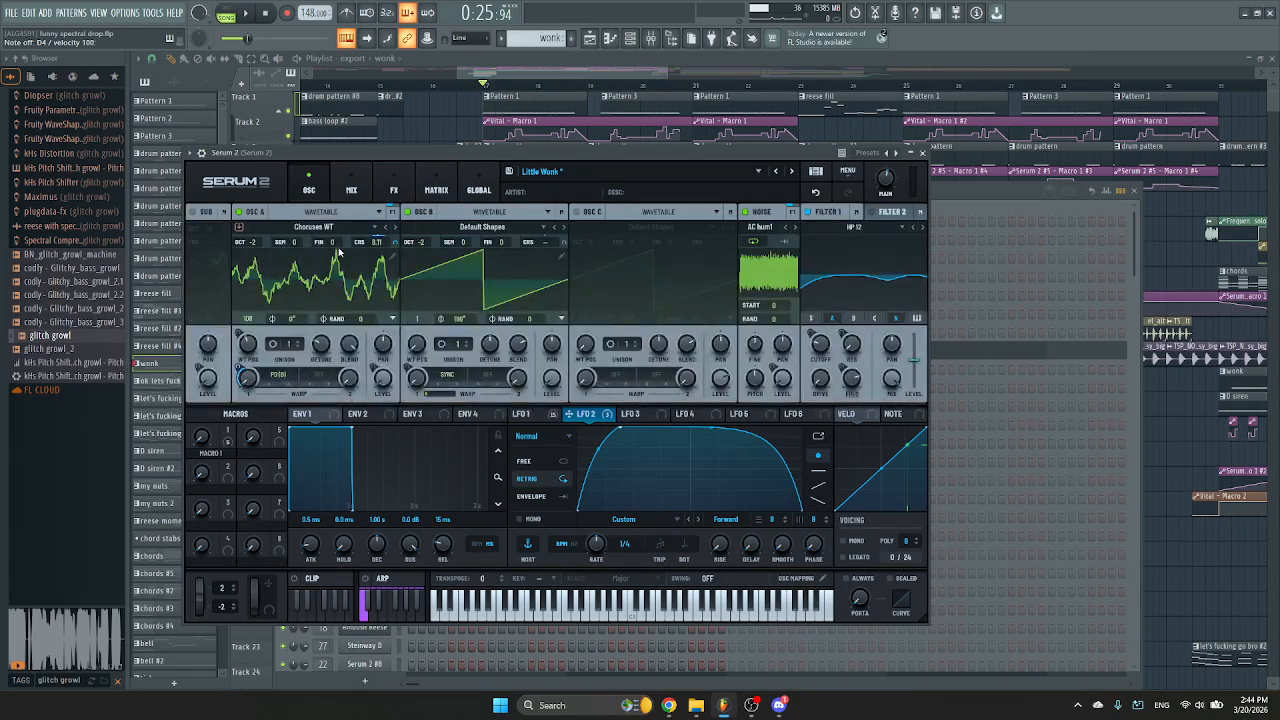
pyautogui.click(536, 420)
pyautogui.click(586, 419)
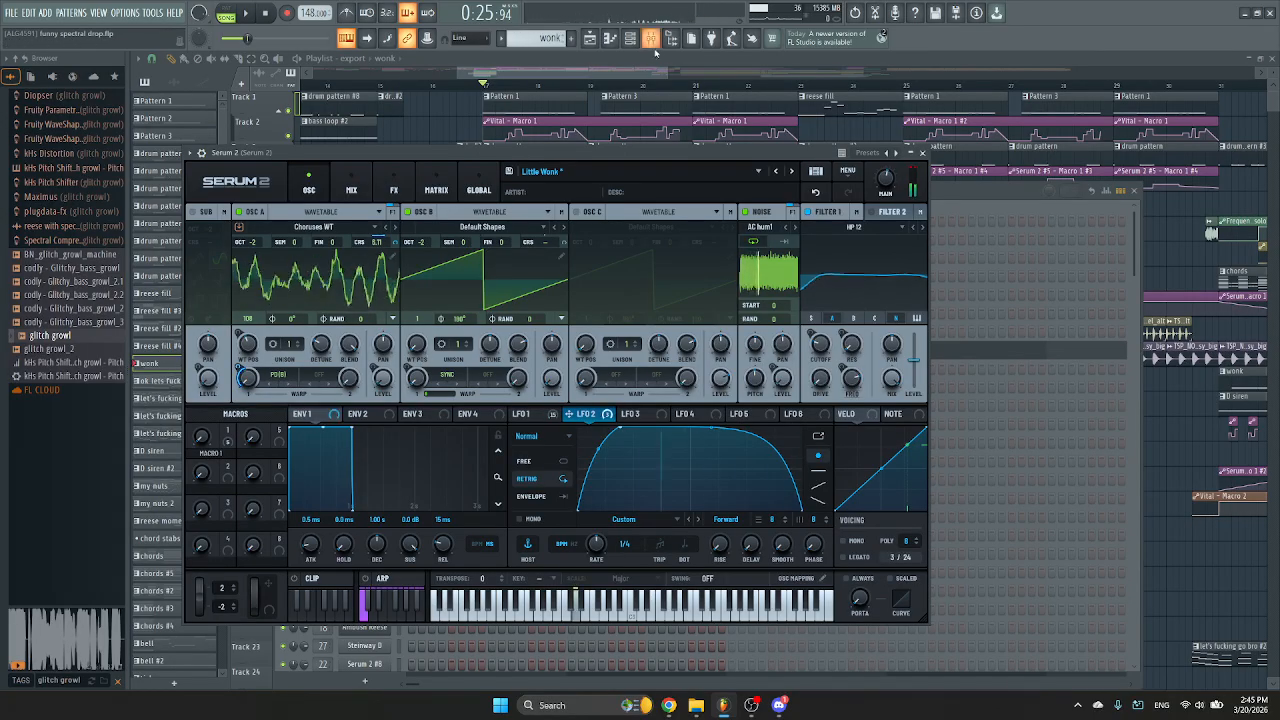
# Check the effect slots on the Serum 2 mixer track and close the mixer.
pyautogui.click(651, 38)
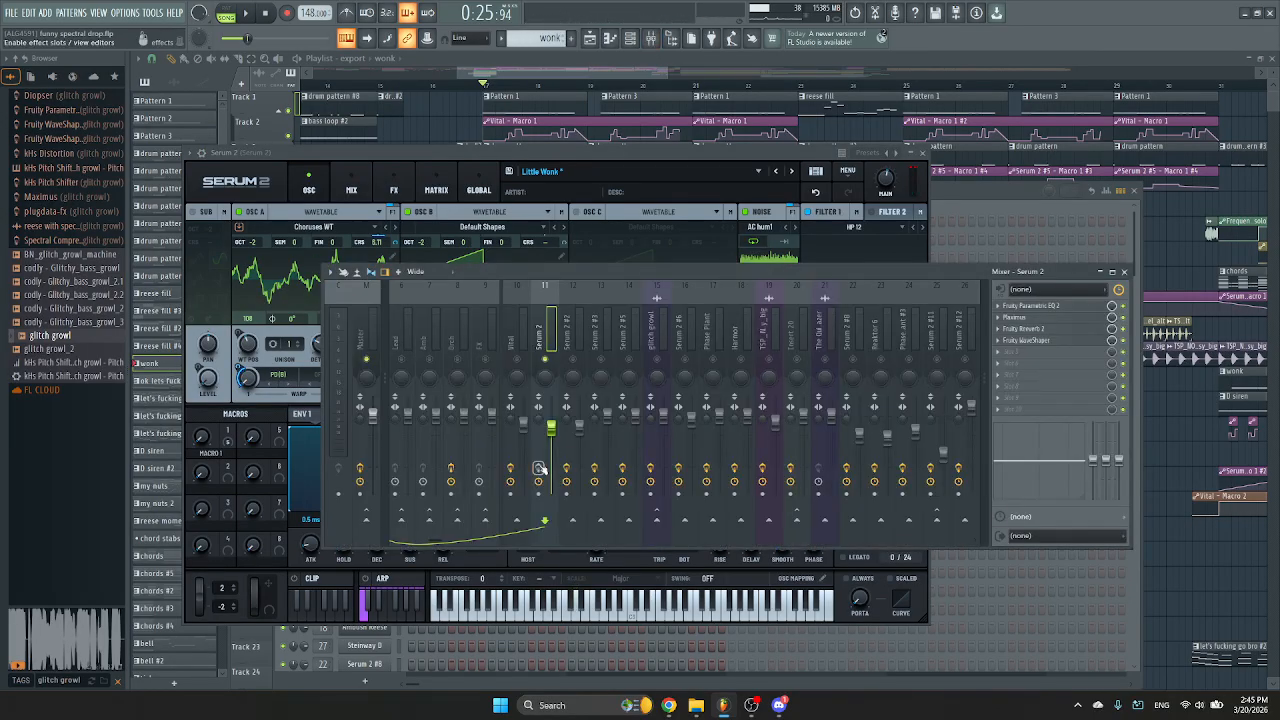
pyautogui.click(1125, 273)
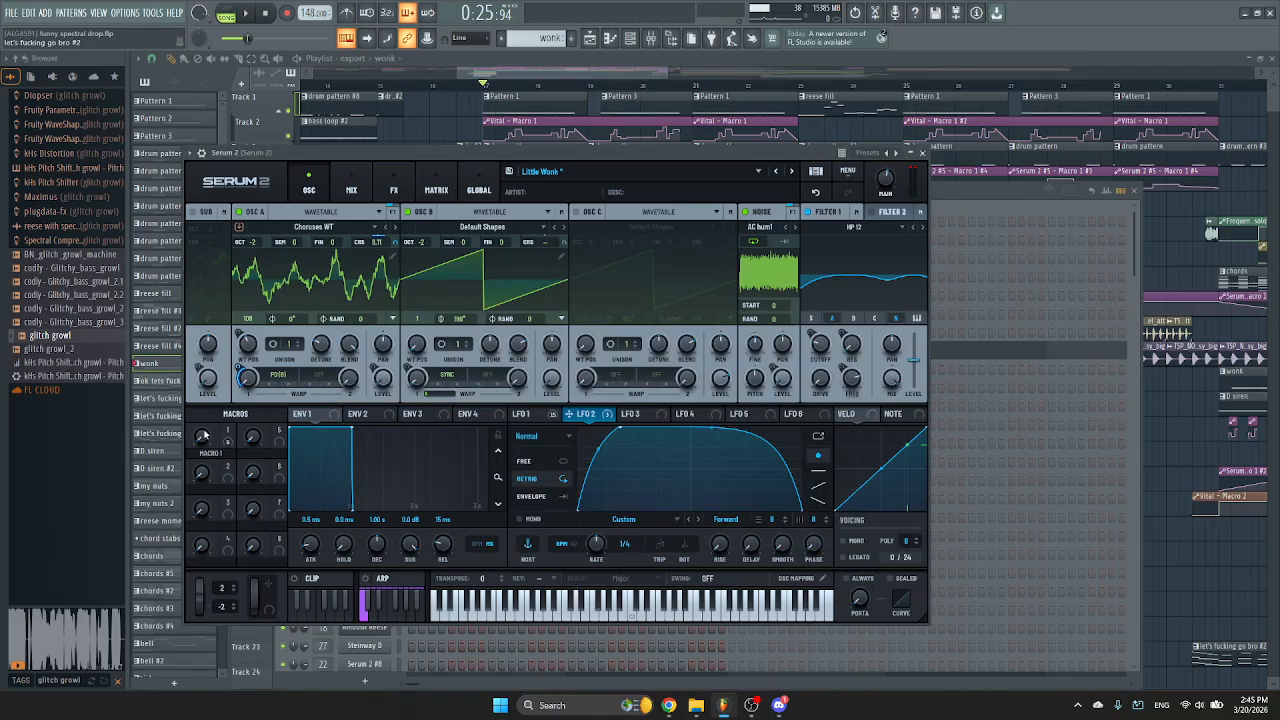
# Audition Macro 1 on the Little Wonk patch with a test note, and return to the playlist with the synth and channel rack closed.
pyautogui.moveTo(204, 437); pyautogui.dragTo(204, 300)
pyautogui.press('x')
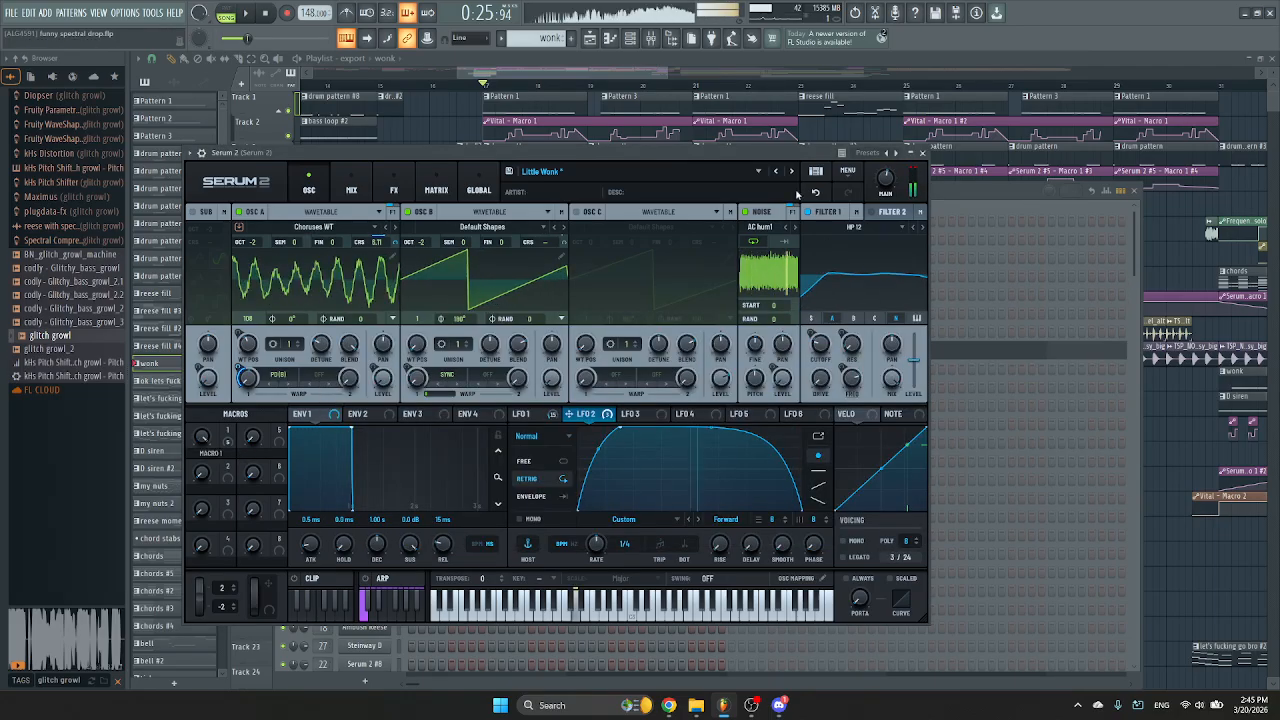
pyautogui.click(922, 153)
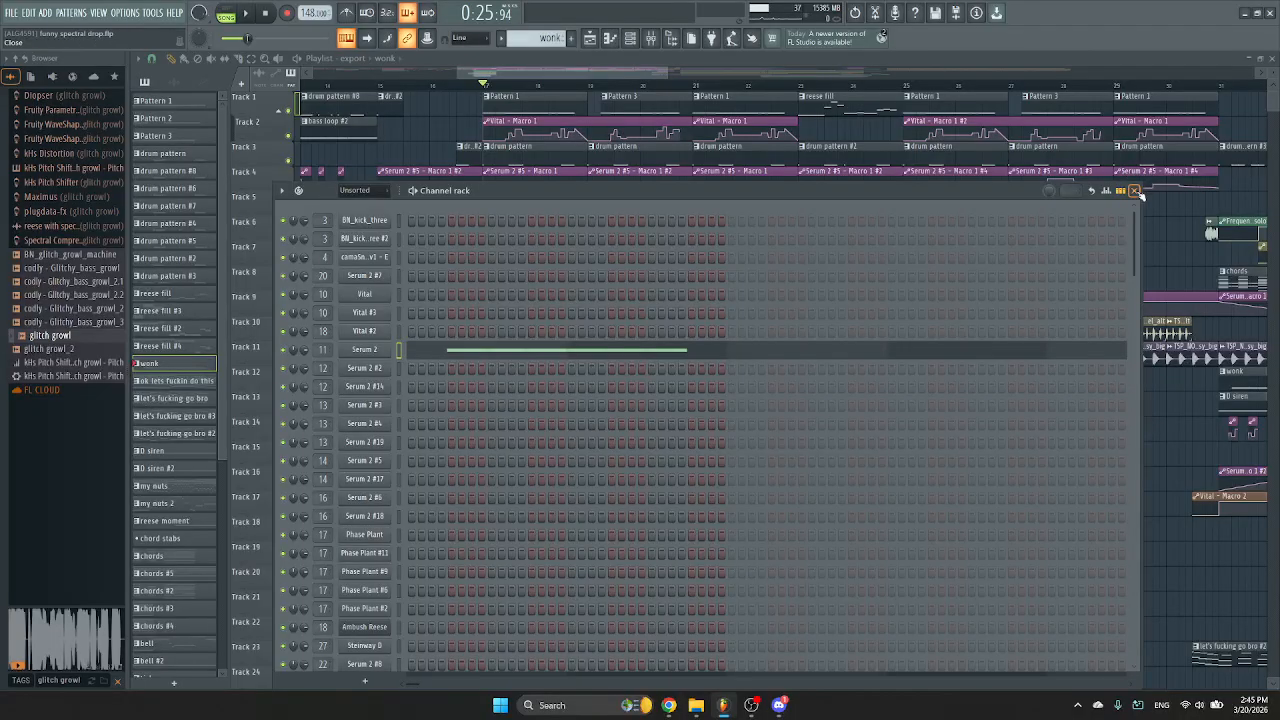
pyautogui.click(1134, 190)
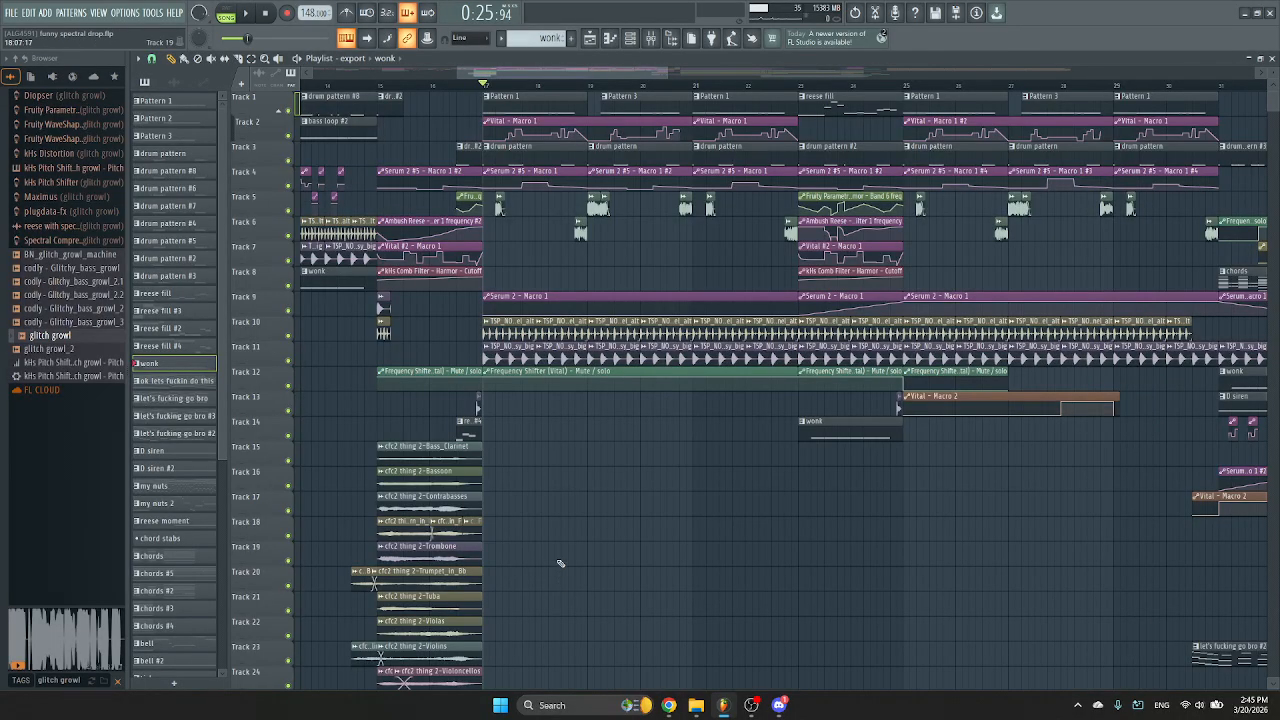